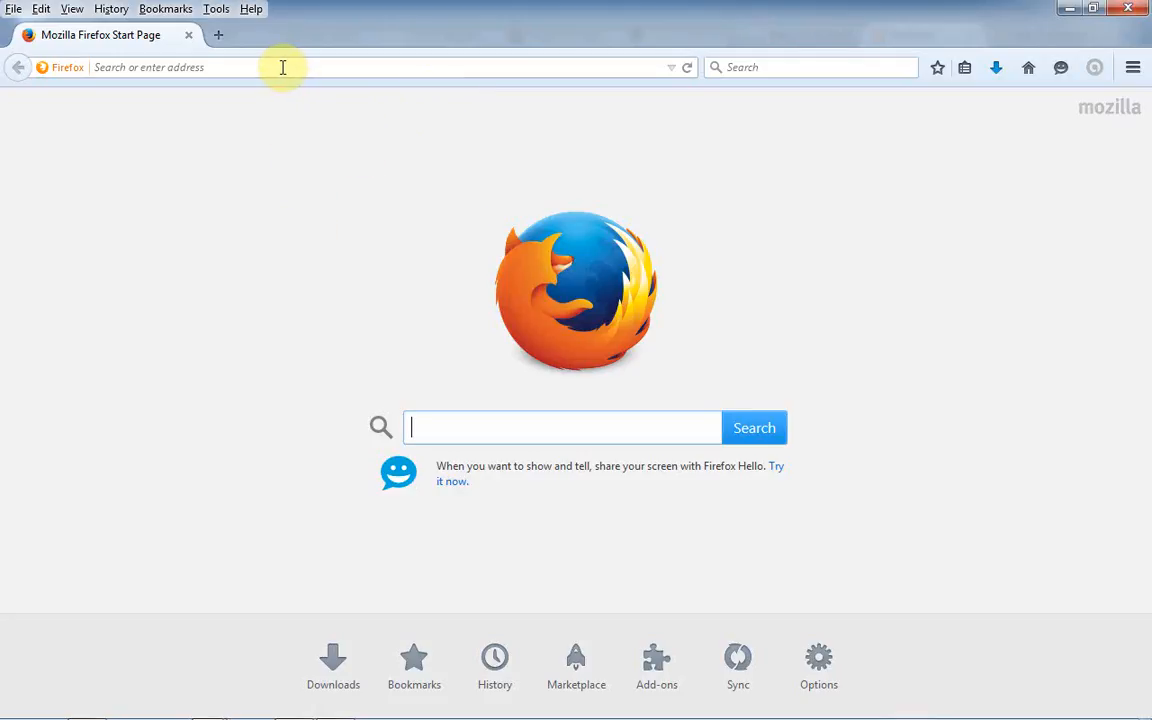
- Open a blank Notepad note and type the heading CMS TOKO ONLINE
{"action": "left_click", "coordinate": [280, 66]}
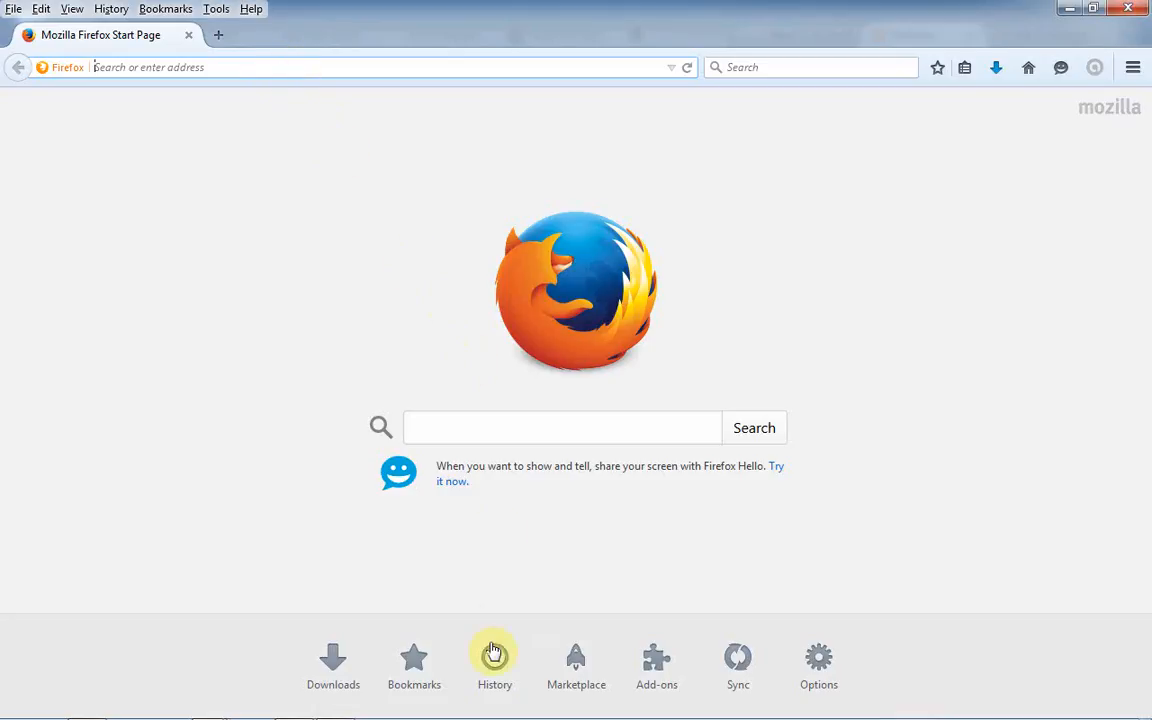
{"action": "mouse_move", "coordinate": [496, 717]}
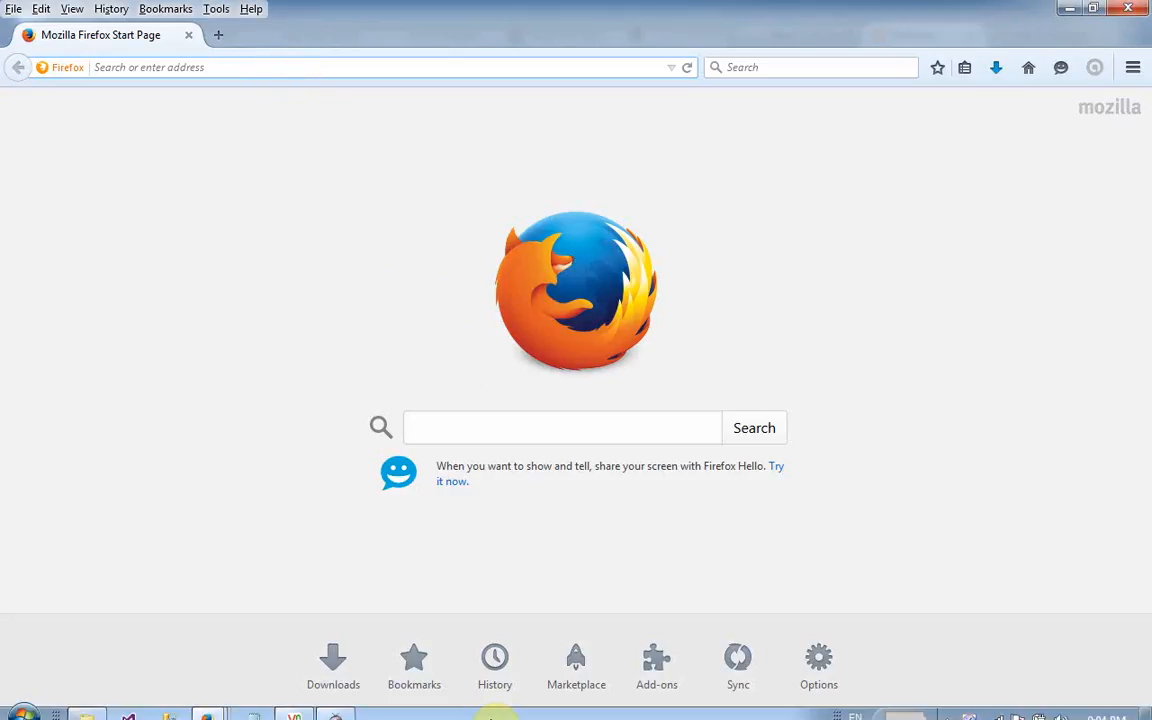
{"action": "left_click", "coordinate": [254, 708]}
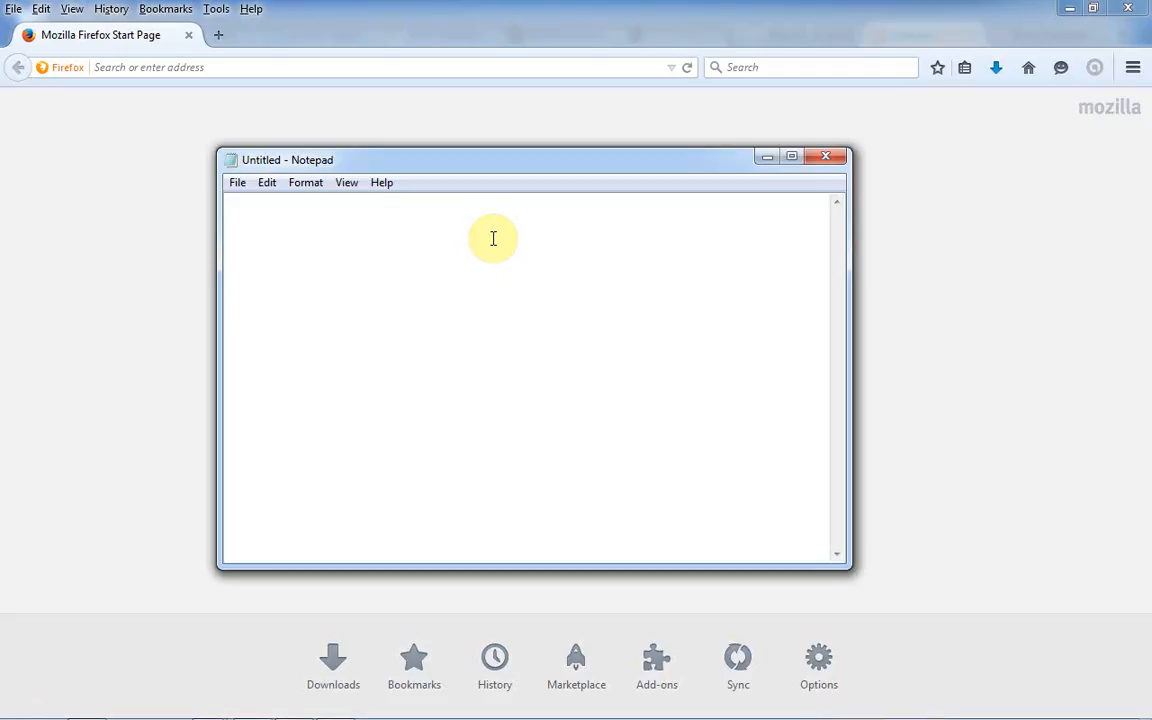
{"action": "type", "text": "CMS TOKO ONLINE"}
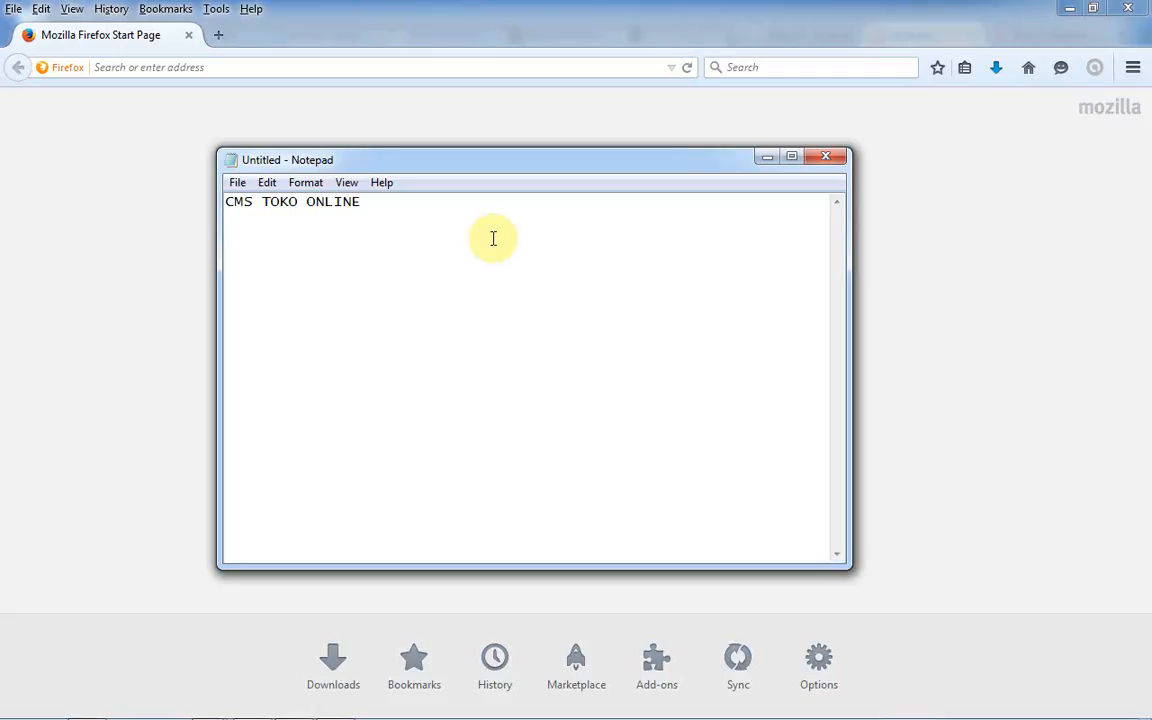
{"action": "type", "text": "1."}
{"action": "key", "text": "BackSpace"}
{"action": "key", "text": "BackSpace"}
{"action": "key", "text": "BackSpace"}
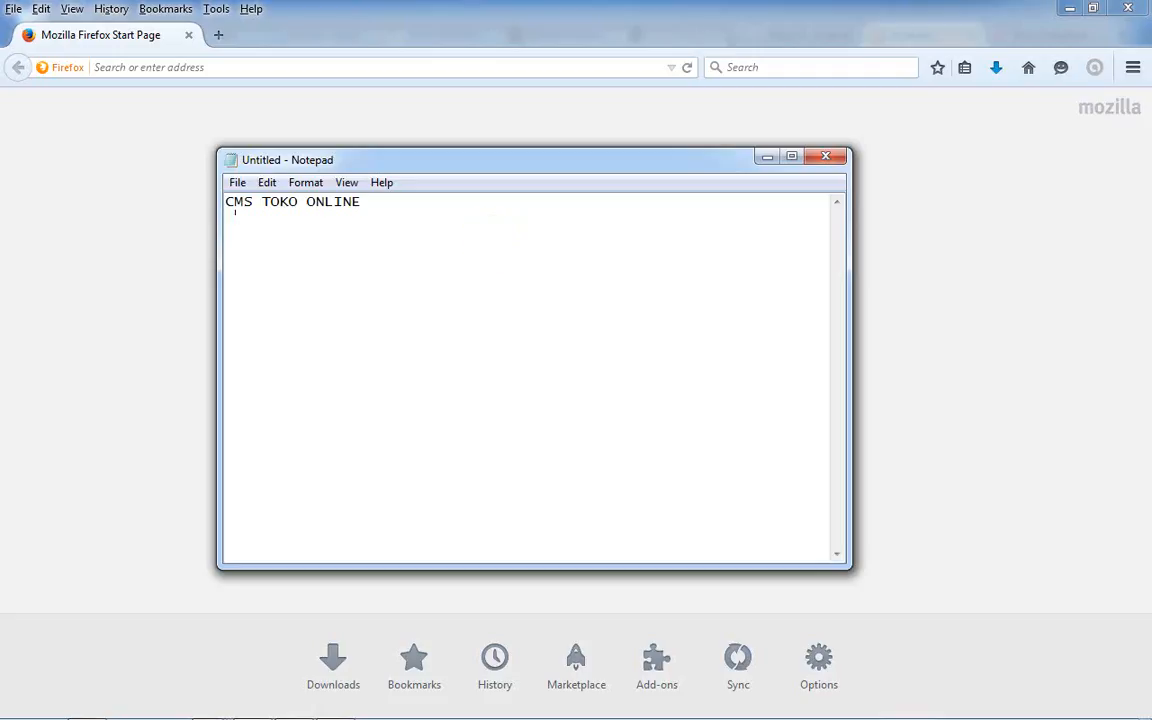
{"action": "key", "text": "Return"}
- Add list items 1. Wordpress and 2. Opencart, fixing the typos
{"action": "type", "text": "1"}
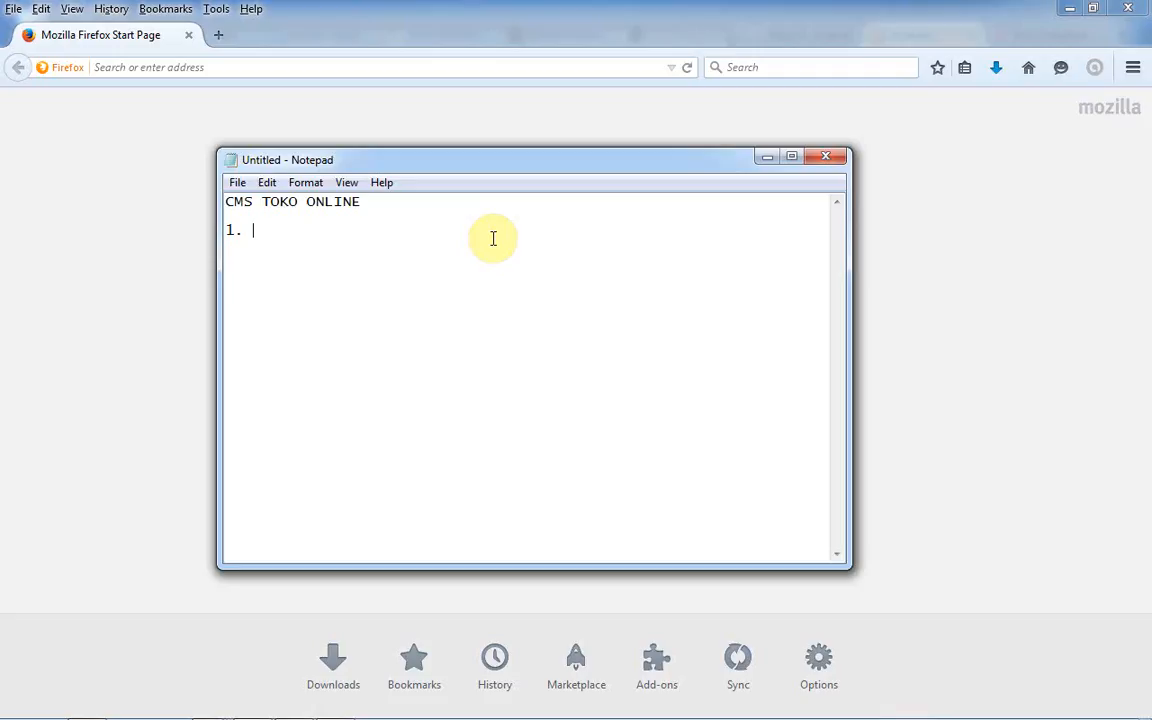
{"action": "type", "text": ". E"}
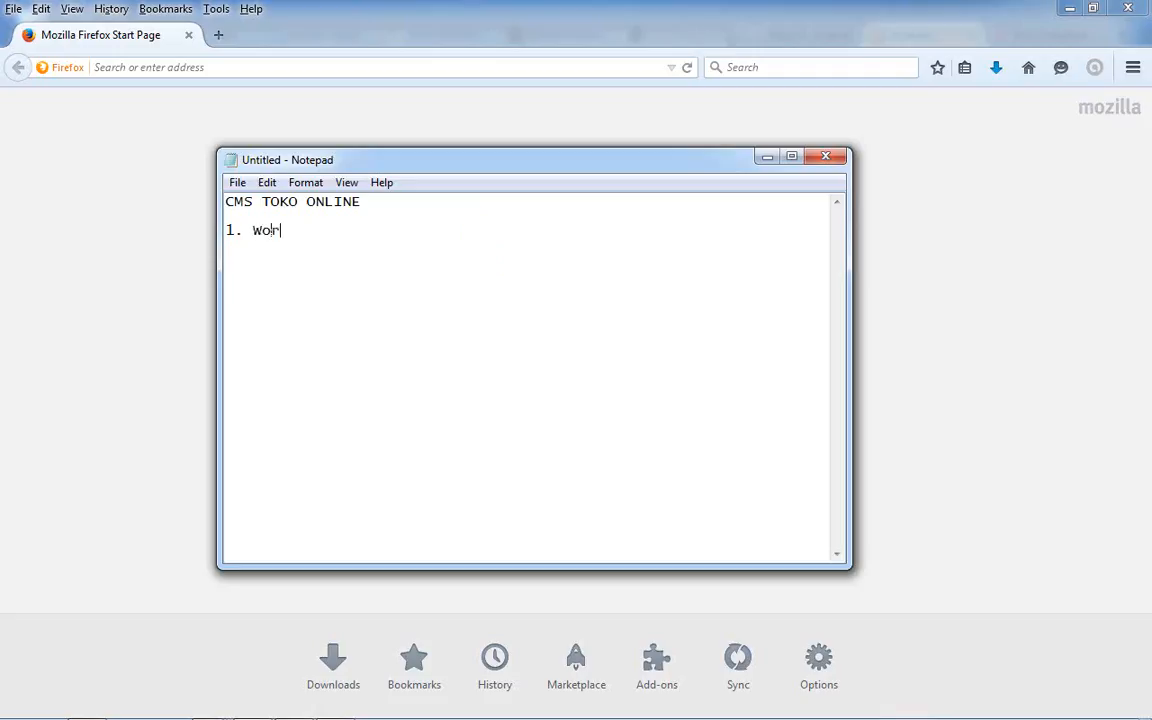
{"action": "type", "text": "ordpress"}
{"action": "key", "text": "BackSpace"}
{"action": "key", "text": "Return"}
{"action": "type", "text": "2."}
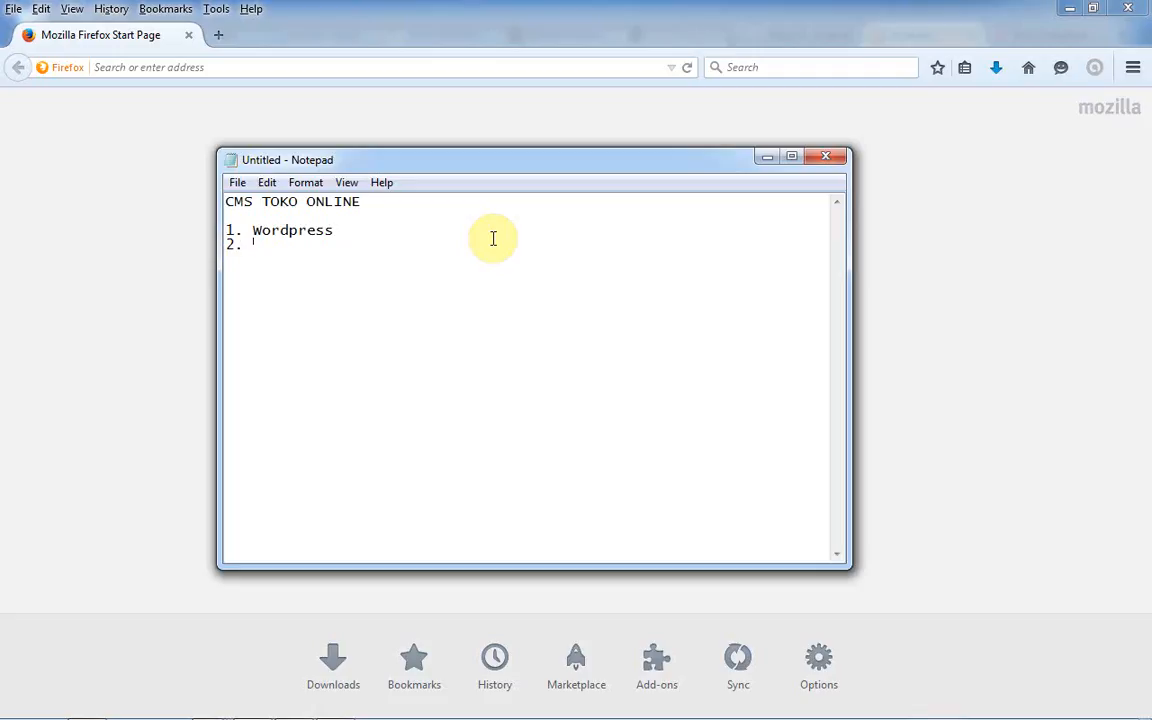
{"action": "type", "text": " Open c"}
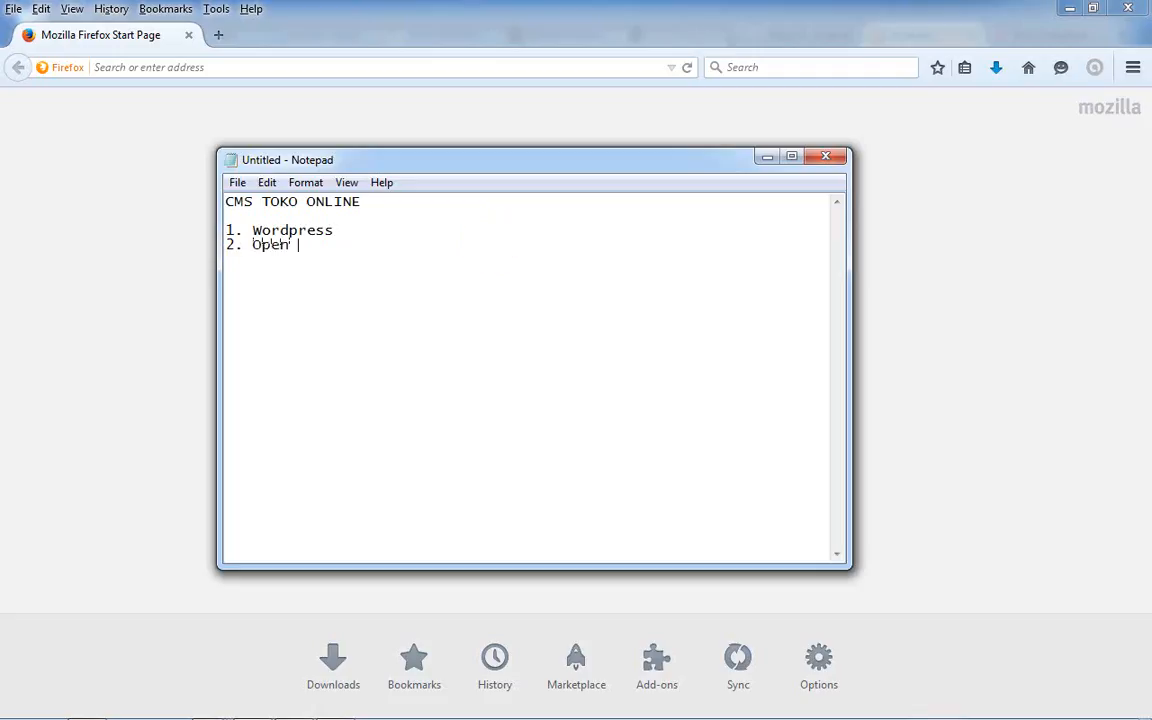
{"action": "key", "text": "BackSpace"}
{"action": "key", "text": "BackSpace"}
{"action": "type", "text": "cart"}
{"action": "key", "text": "Return"}
- Add items 3. Funtastico and 4. Joomla, then select 'Opencart' on line 2
{"action": "type", "text": "3."}
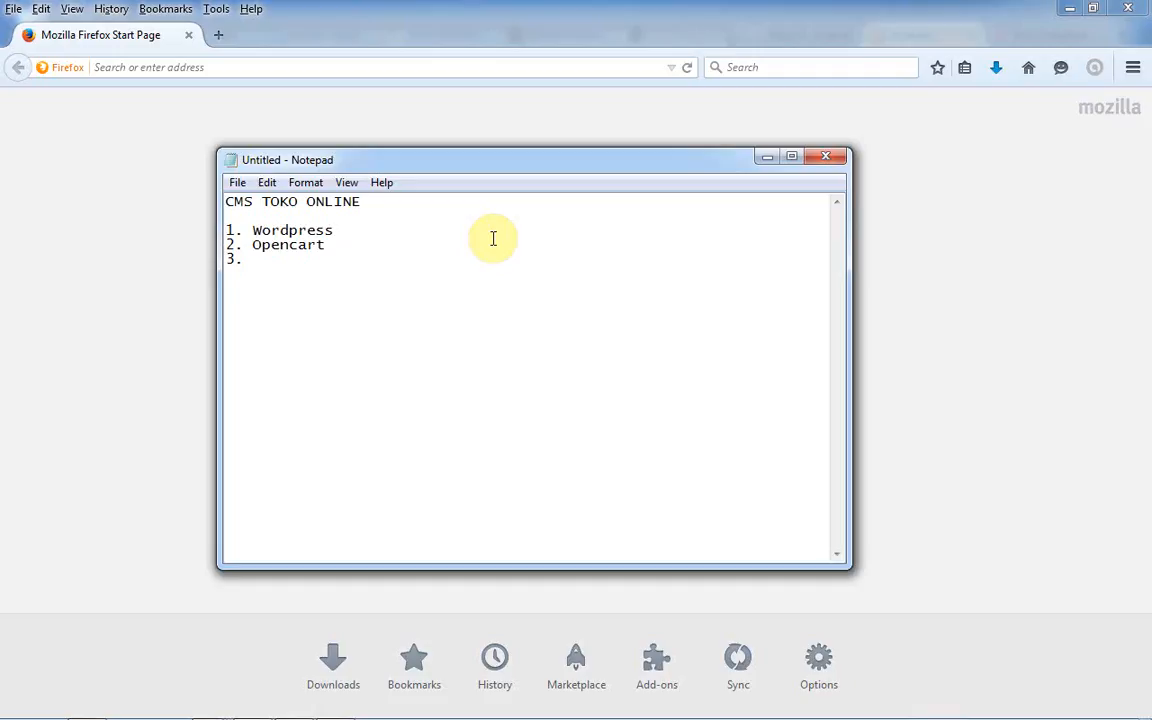
{"action": "type", "text": "Fu"}
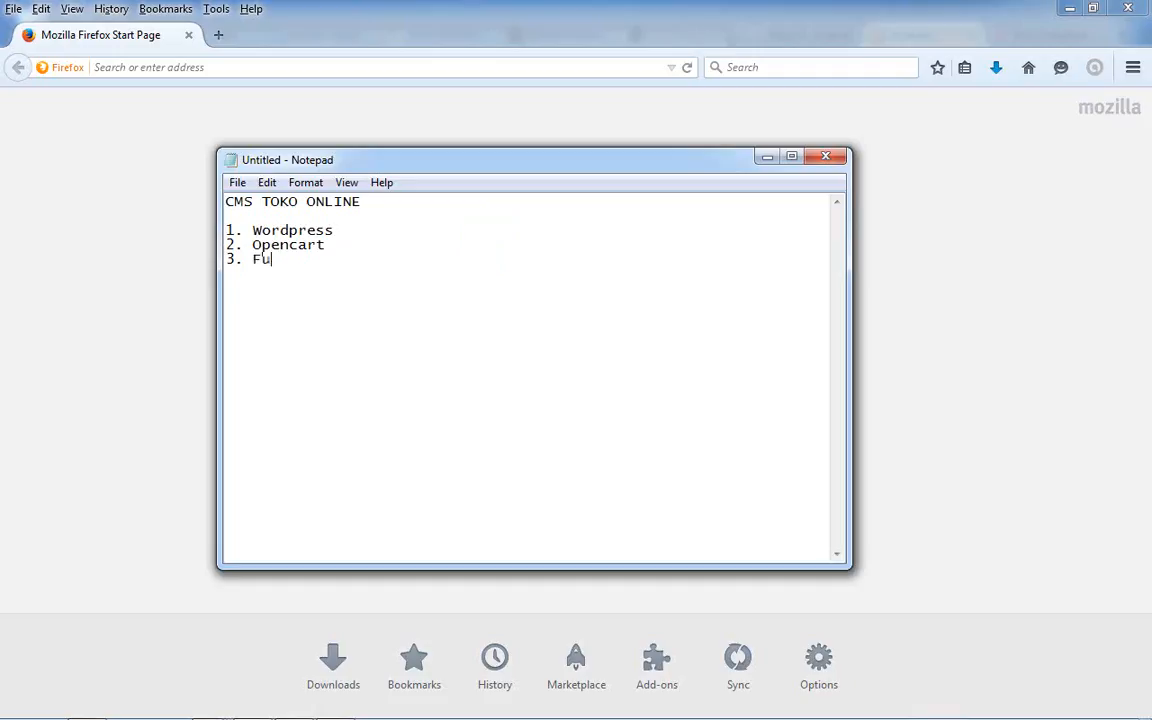
{"action": "type", "text": "ntat"}
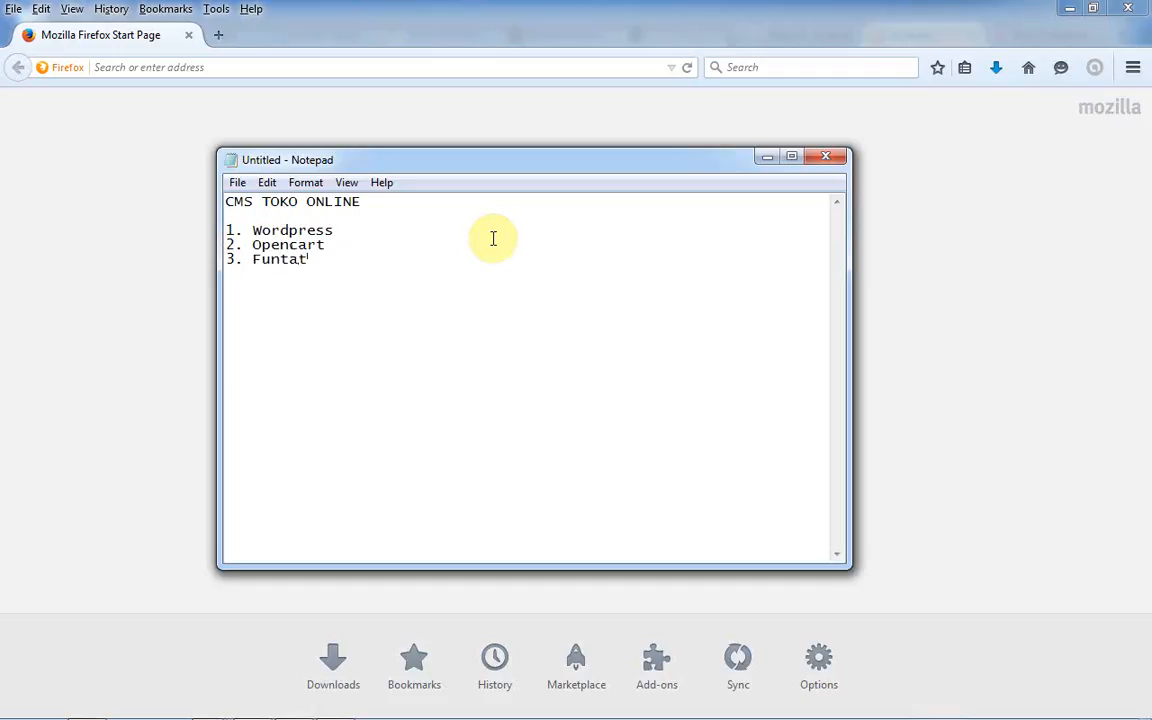
{"action": "key", "text": "BackSpace"}
{"action": "type", "text": "stico"}
{"action": "key", "text": "Return"}
{"action": "type", "text": "4. Joomla"}
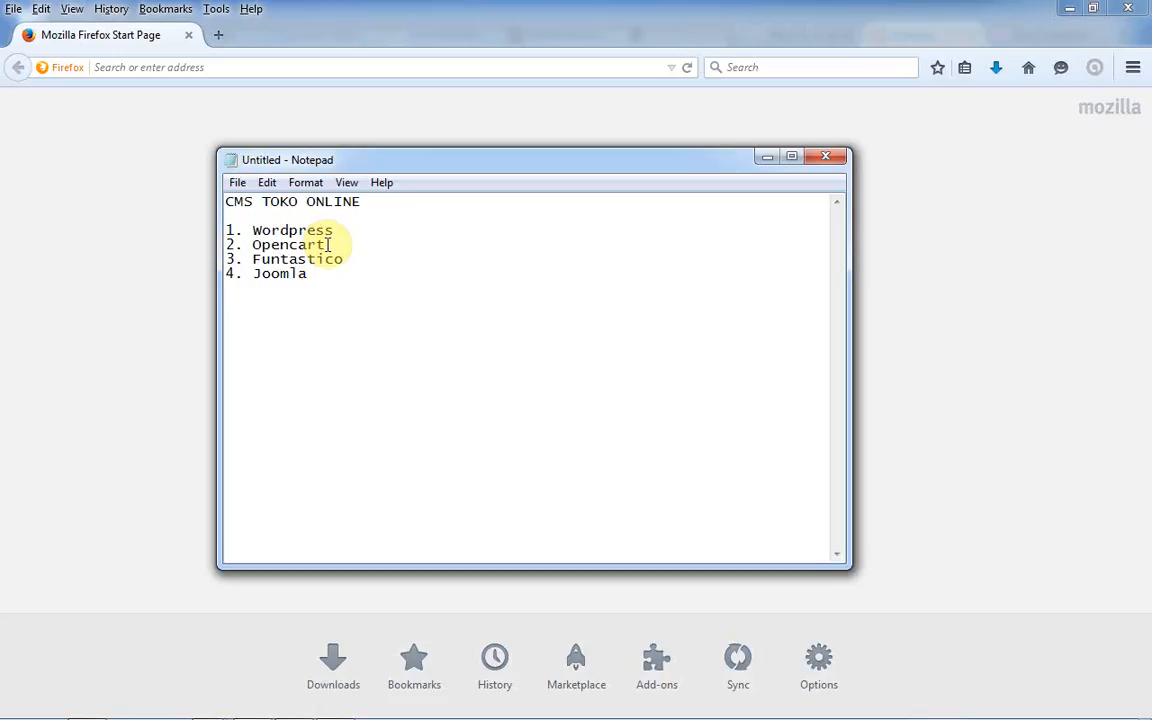
{"action": "left_click_drag", "start_coordinate": [326, 245], "coordinate": [252, 244]}
{"action": "mouse_move", "coordinate": [244, 244]}
{"action": "left_mouse_down"}
{"action": "mouse_move", "coordinate": [339, 245]}
{"action": "mouse_move", "coordinate": [256, 246]}
{"action": "left_mouse_up"}
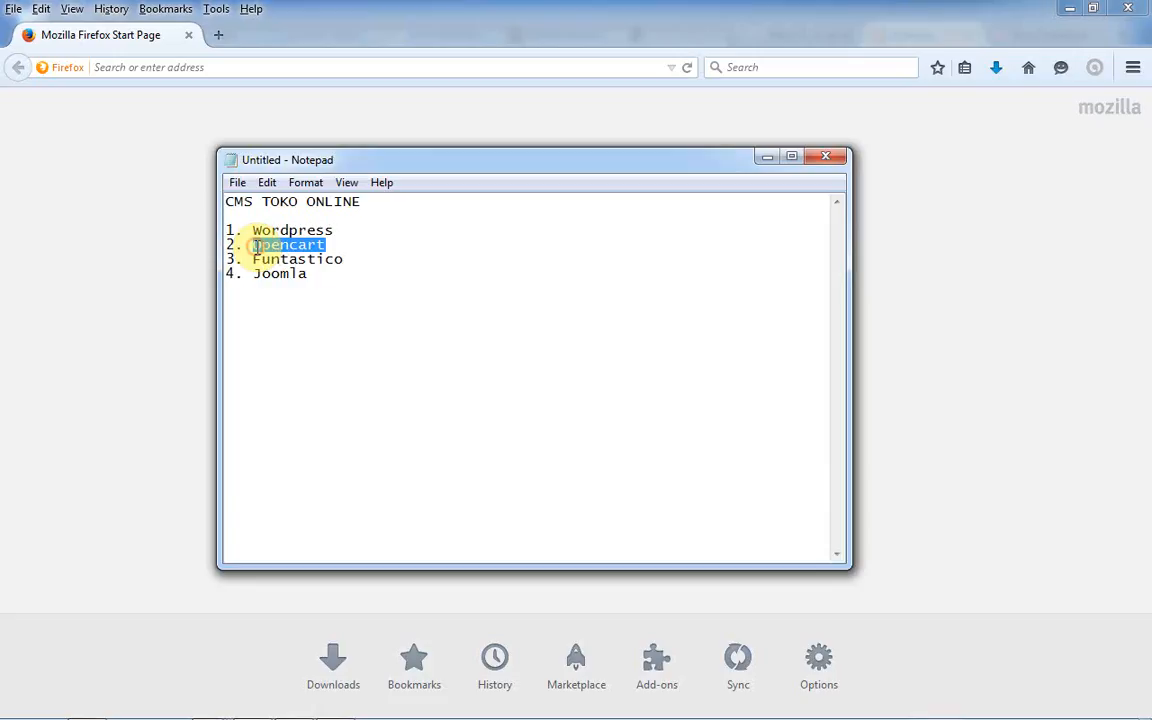
- Load opencart.com in Firefox
{"action": "left_click", "coordinate": [256, 67]}
{"action": "type", "text": "op"}
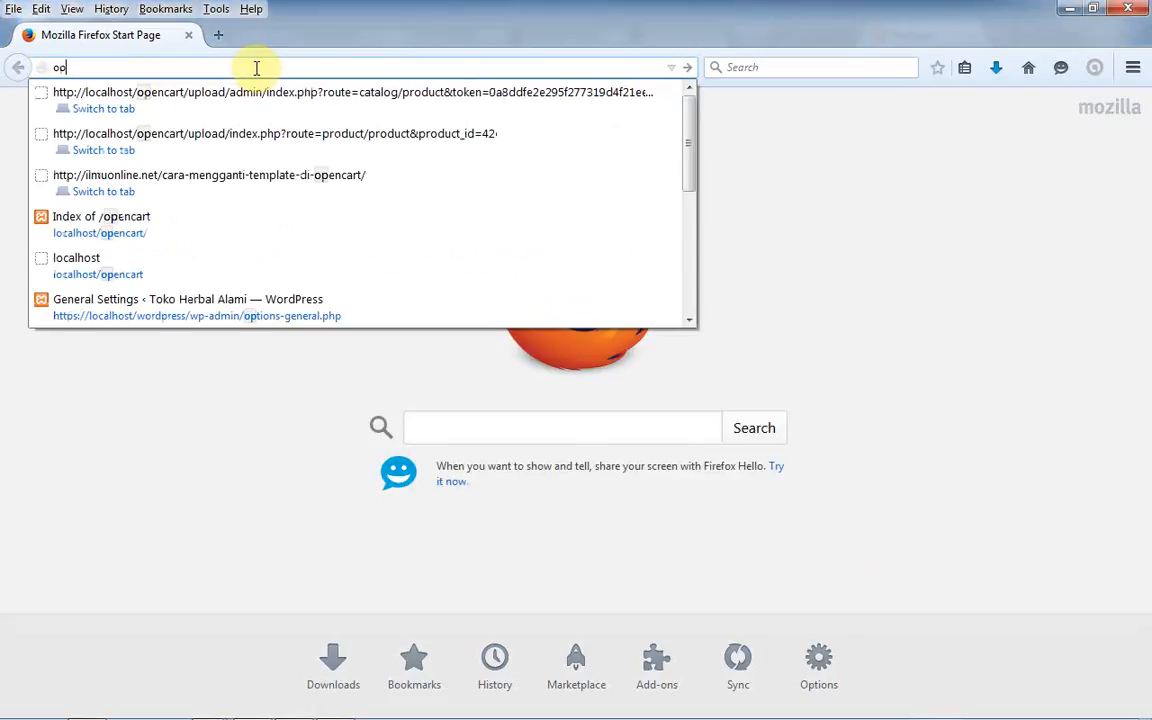
{"action": "type", "text": "encart.com"}
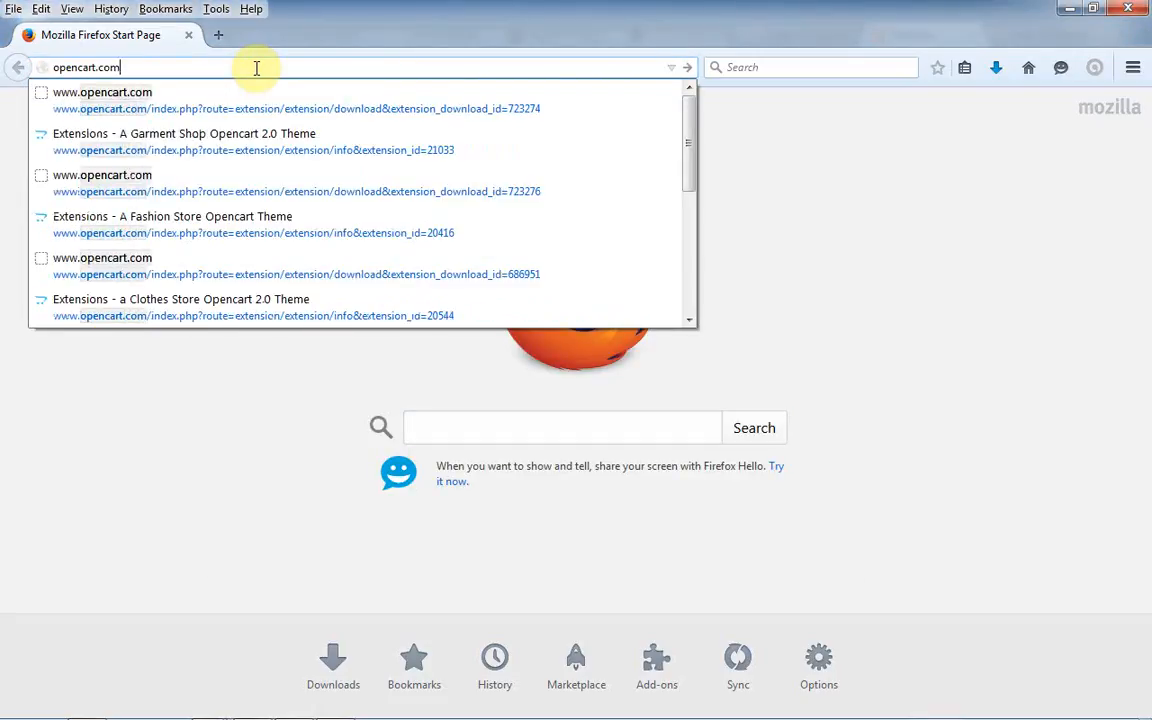
{"action": "key", "text": "Return"}
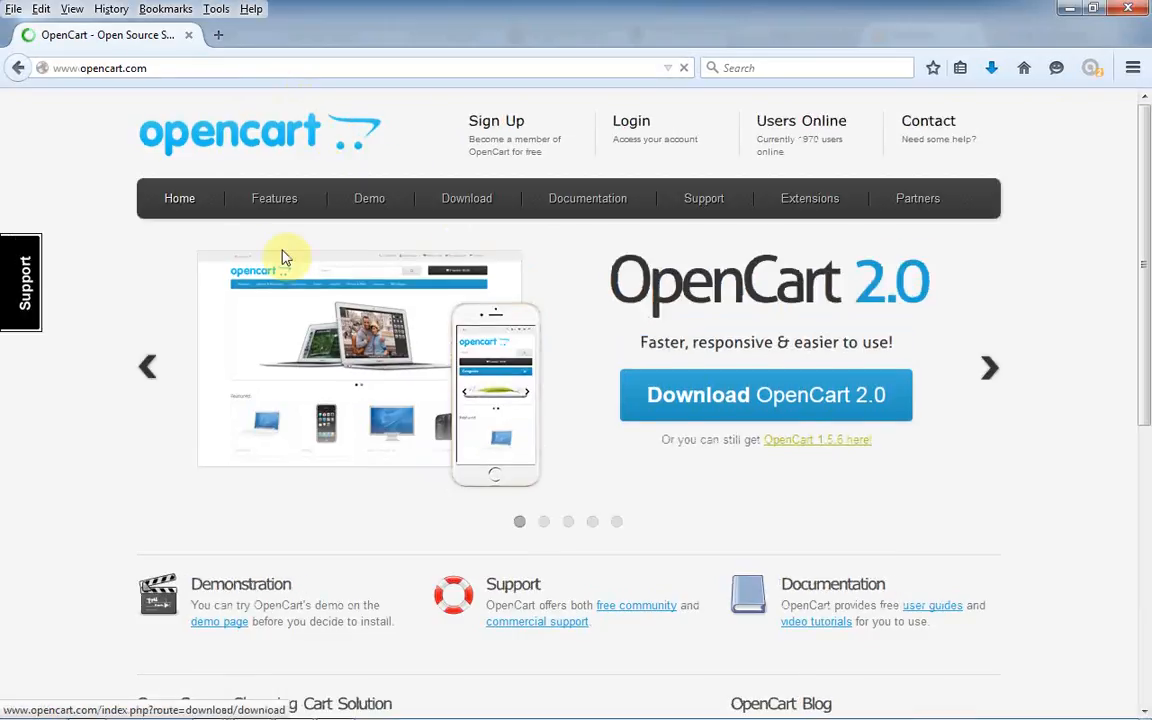
{"action": "mouse_move", "coordinate": [587, 218]}
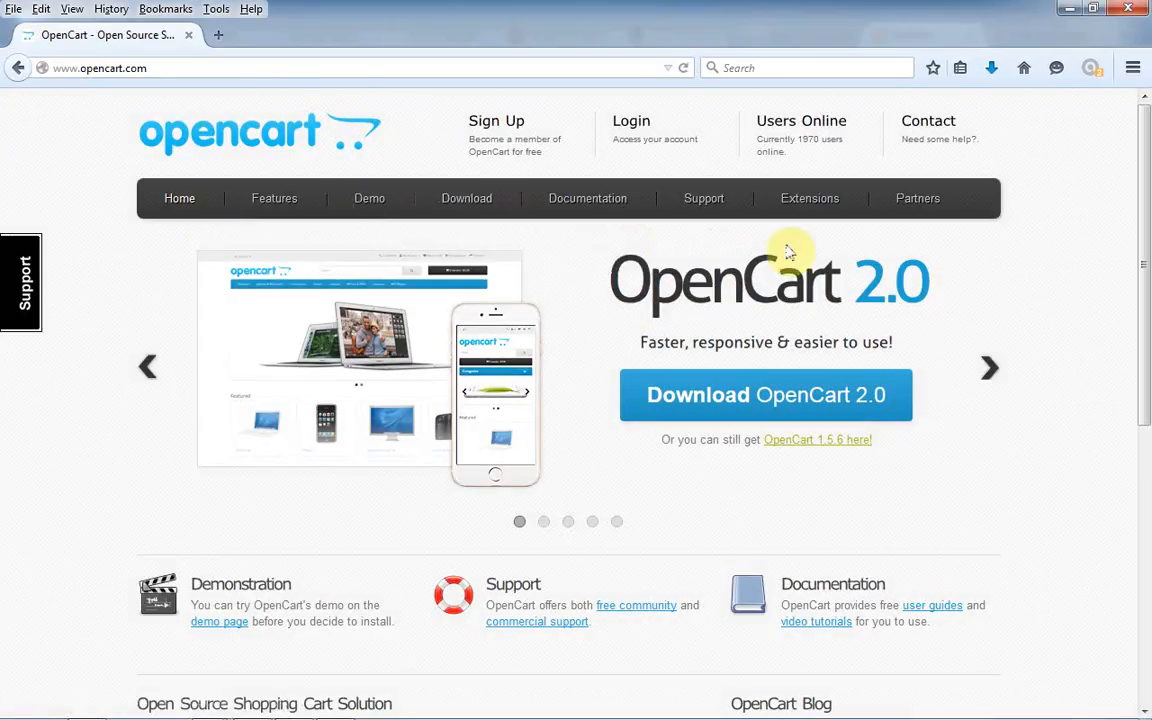
{"action": "mouse_move", "coordinate": [658, 229]}
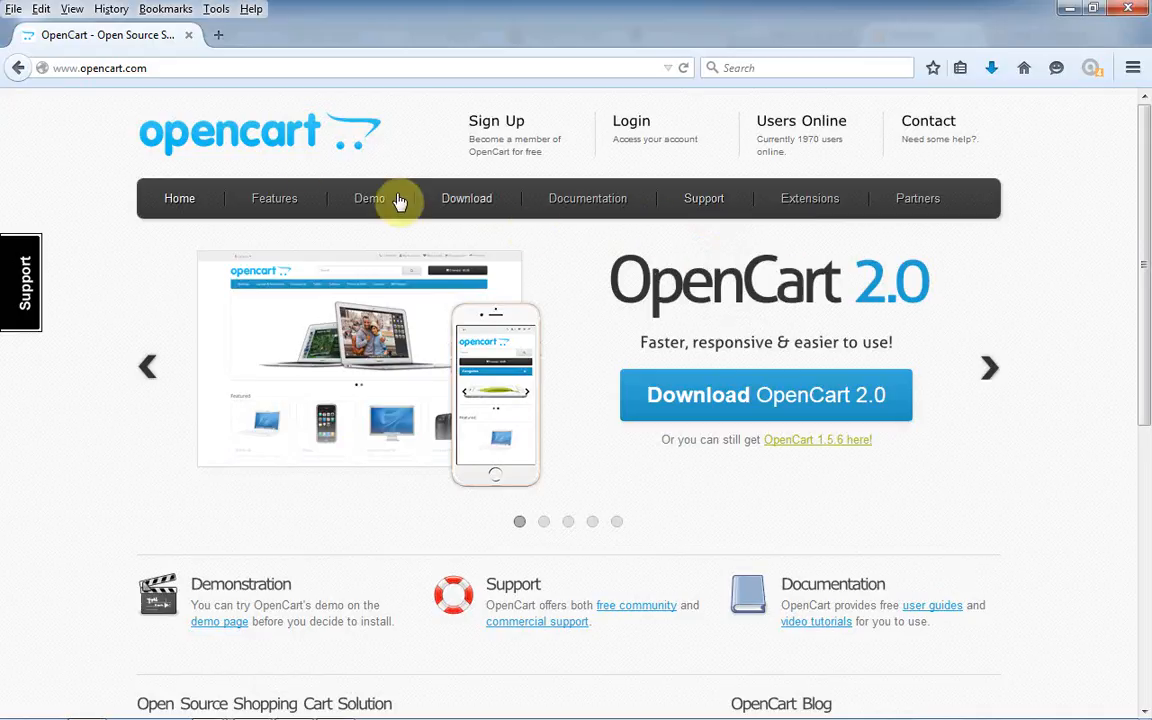
{"action": "left_click", "coordinate": [155, 69]}
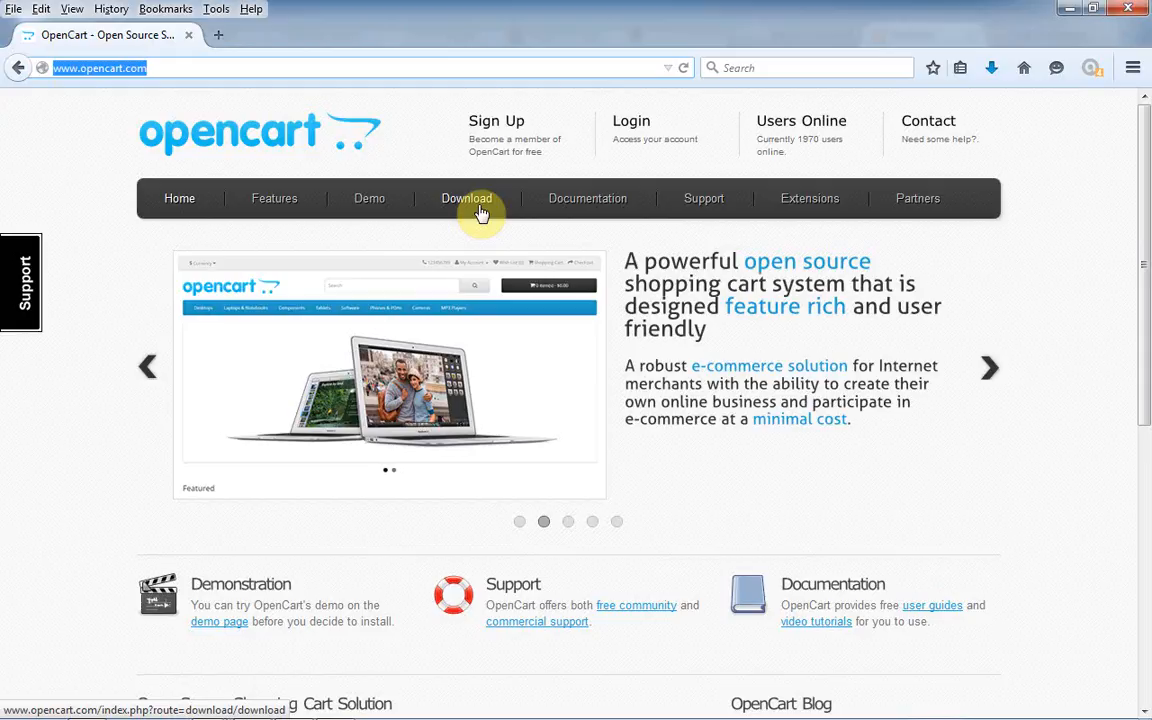
- On the Download page, find release 2.0.2.0 (March 31, 2015) and download it
{"action": "left_click", "coordinate": [481, 213]}
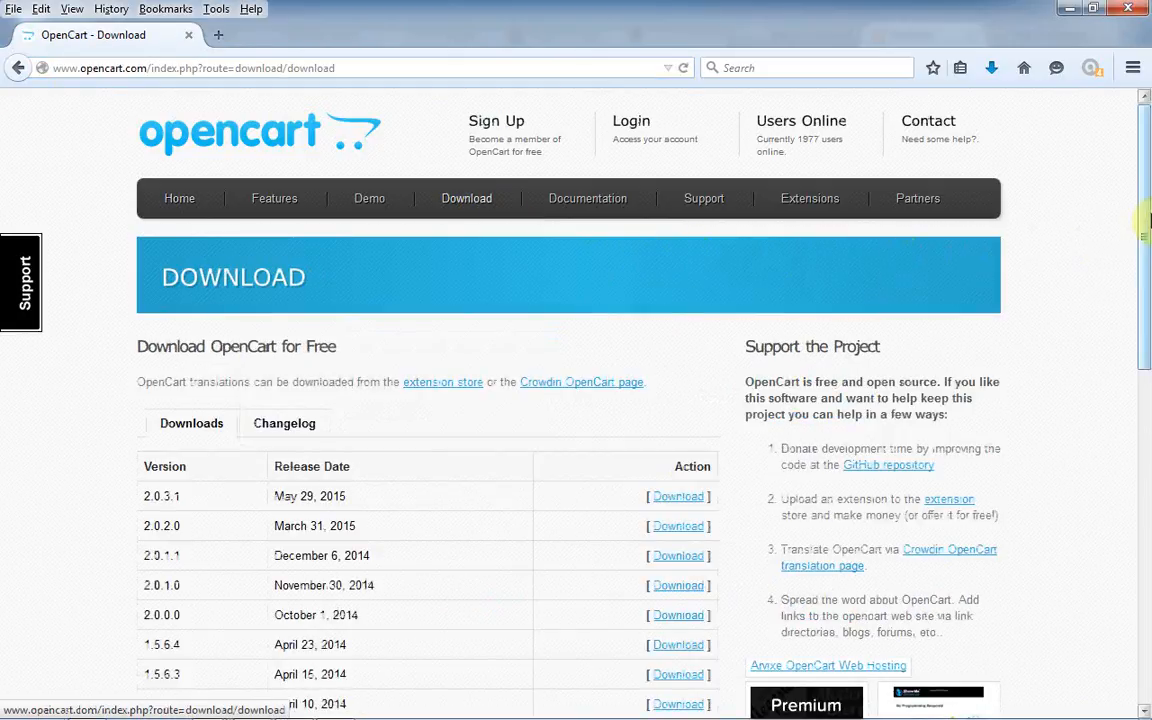
{"action": "left_click_drag", "start_coordinate": [1146, 215], "coordinate": [1146, 350]}
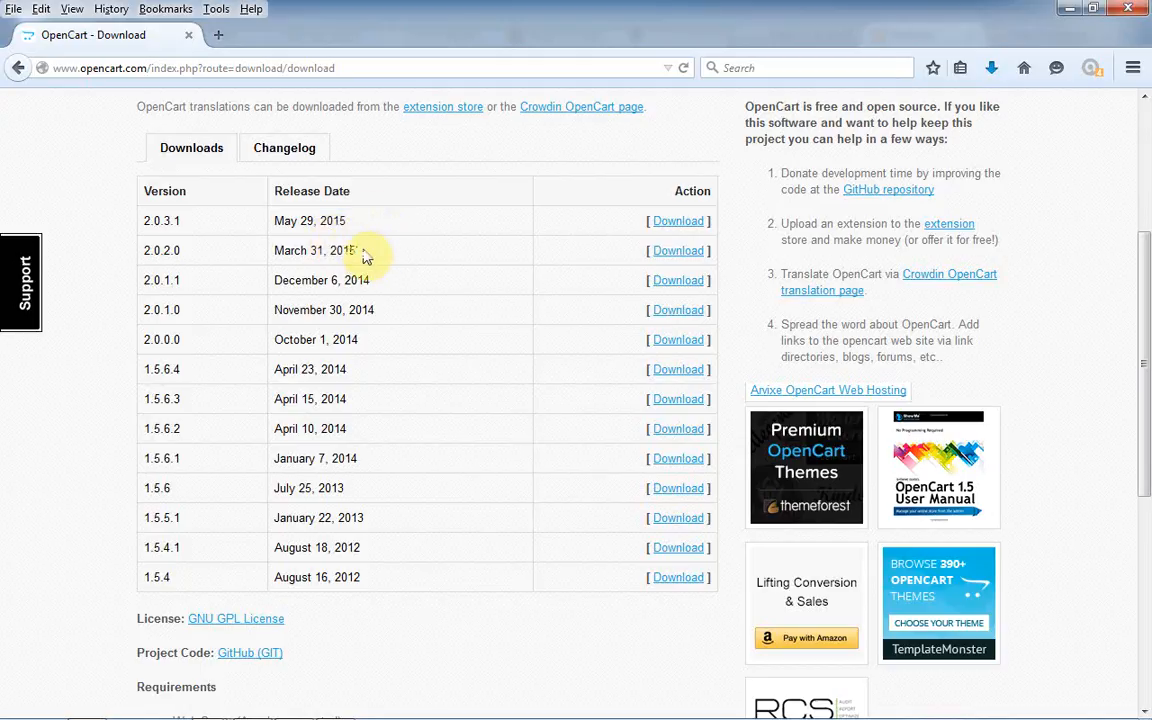
{"action": "left_click_drag", "start_coordinate": [368, 250], "coordinate": [267, 255]}
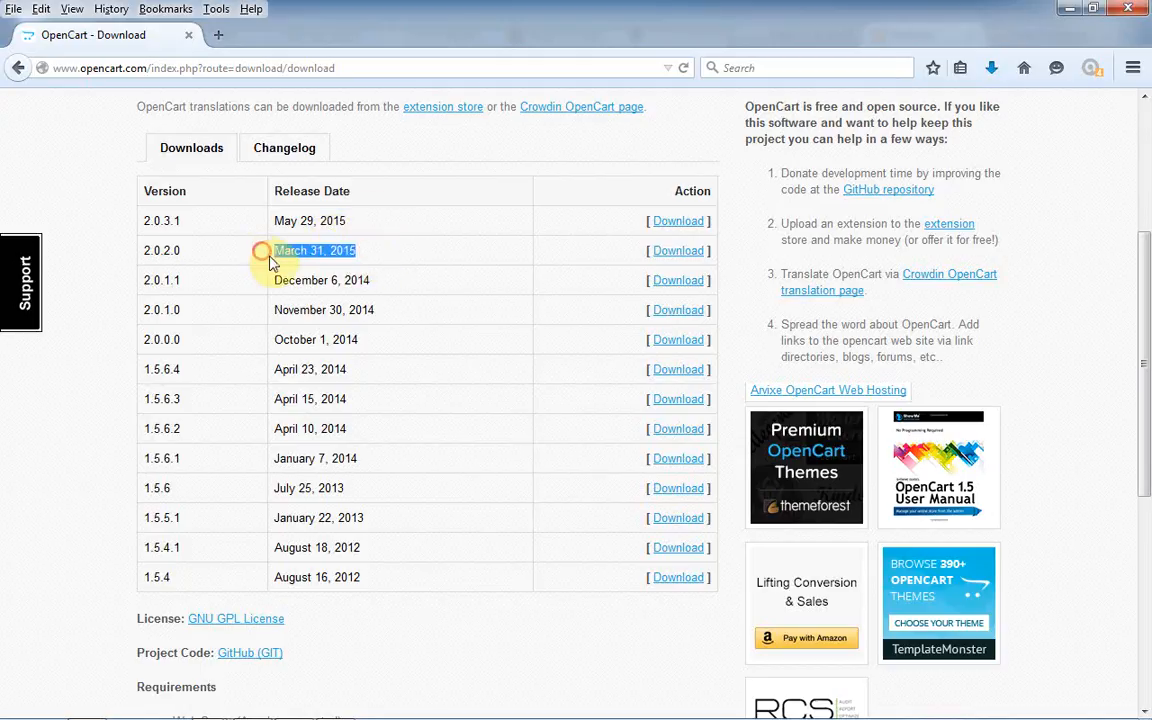
{"action": "left_click", "coordinate": [335, 250]}
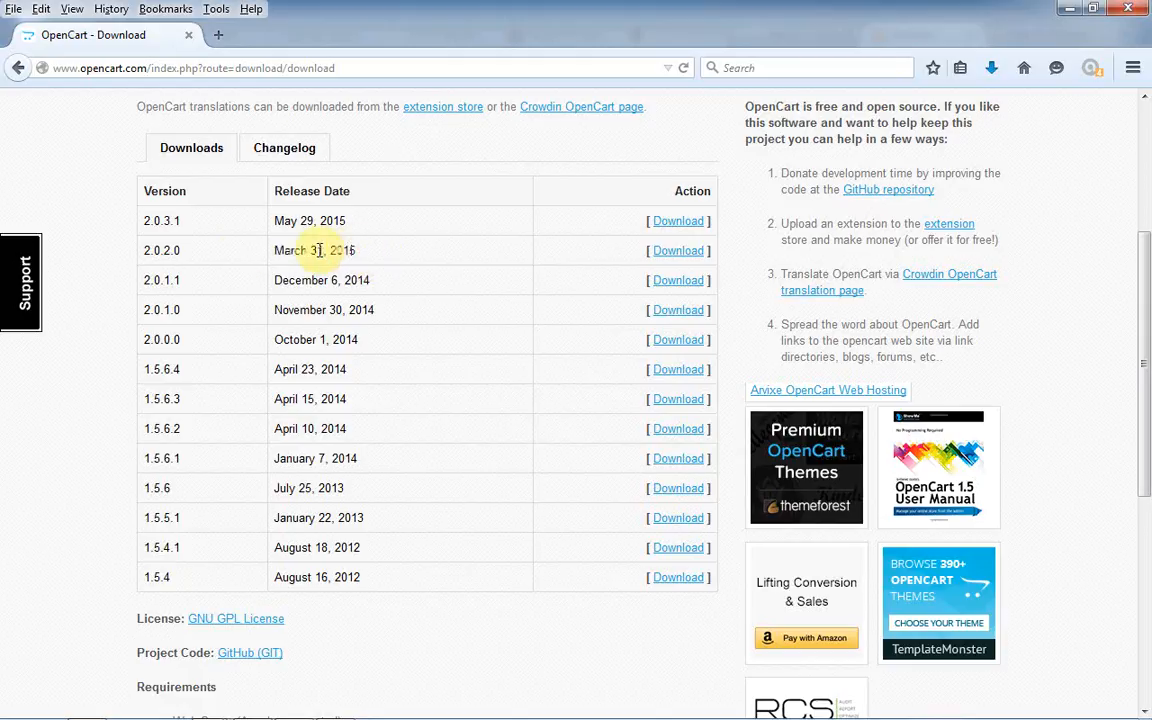
{"action": "left_click_drag", "start_coordinate": [147, 251], "coordinate": [120, 245]}
{"action": "left_click", "coordinate": [183, 258]}
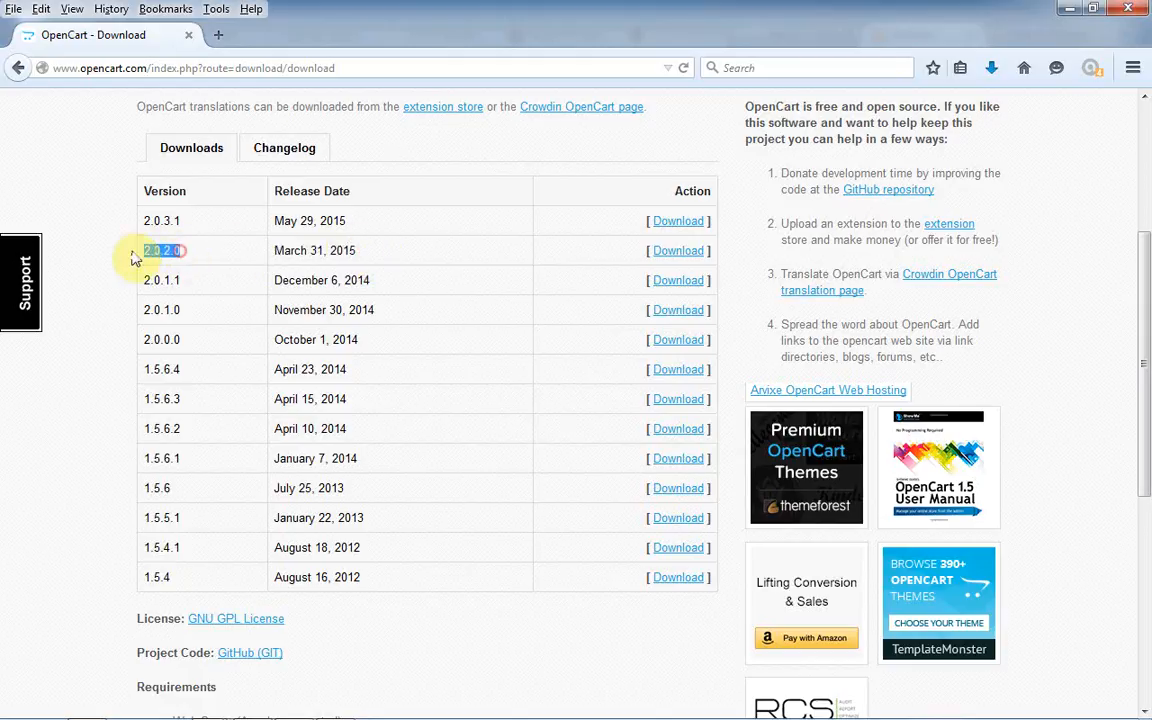
{"action": "left_click", "coordinate": [358, 247]}
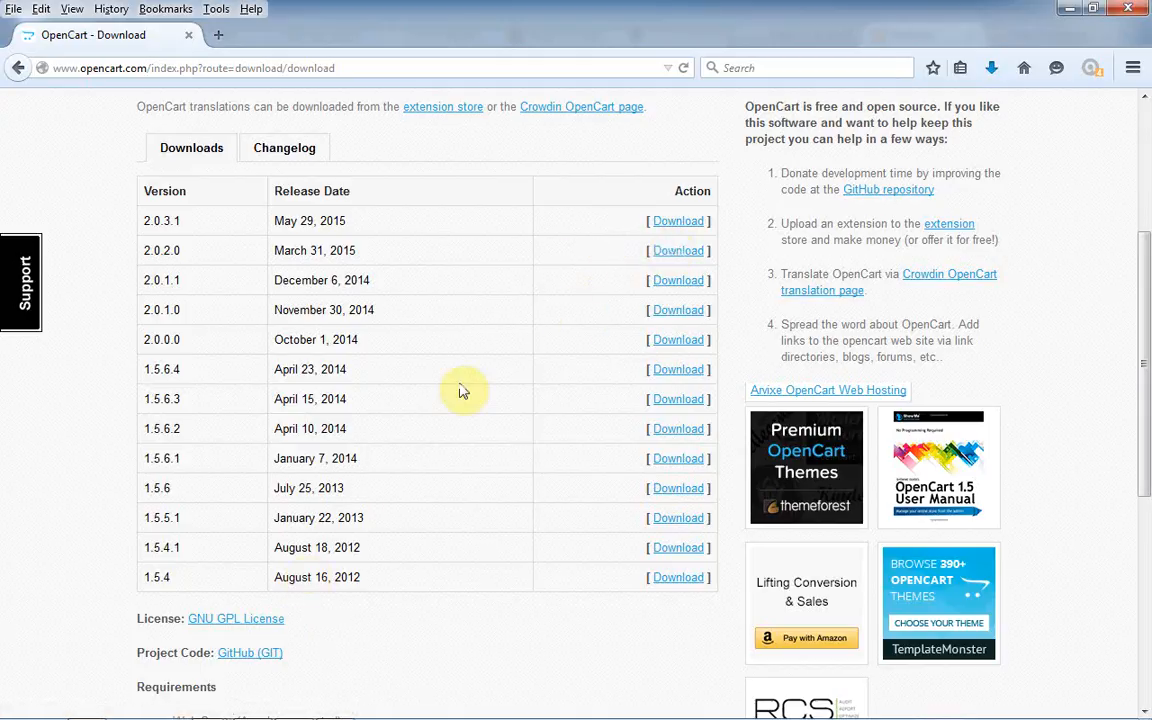
{"action": "left_click", "coordinate": [690, 251]}
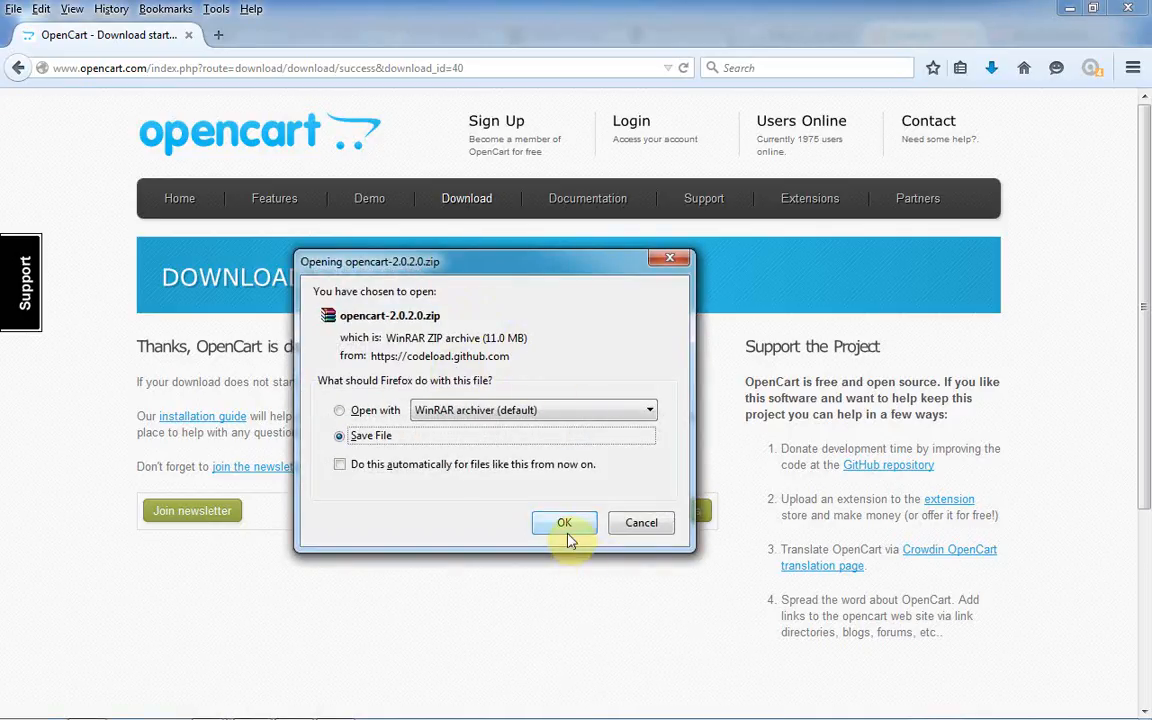
- Save opencart-2.0.2.0.zip, track its download progress, and open the Computer window
{"action": "left_click", "coordinate": [566, 526]}
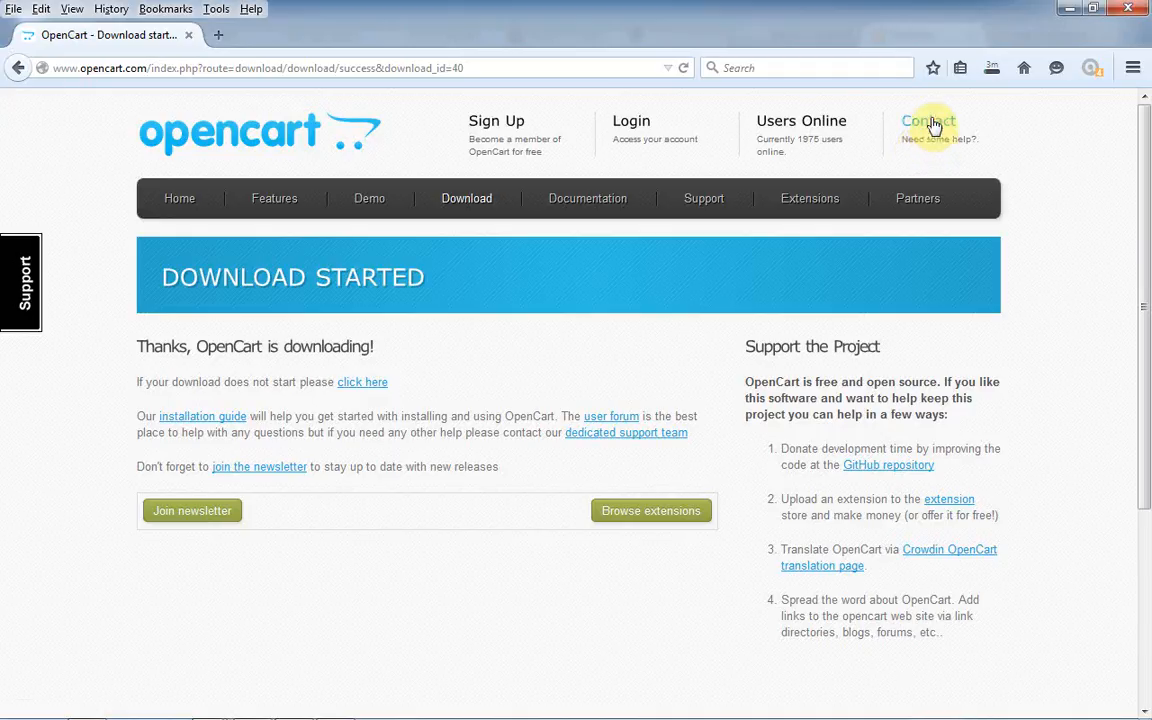
{"action": "left_click", "coordinate": [997, 75]}
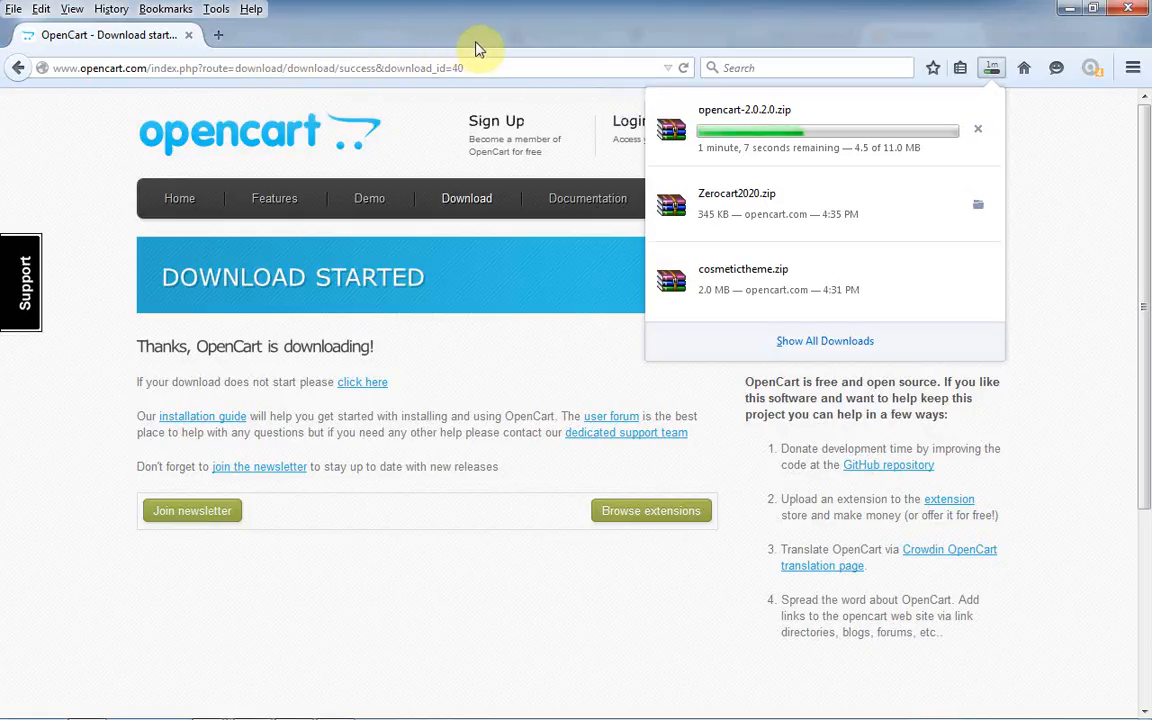
{"action": "mouse_move", "coordinate": [16, 708]}
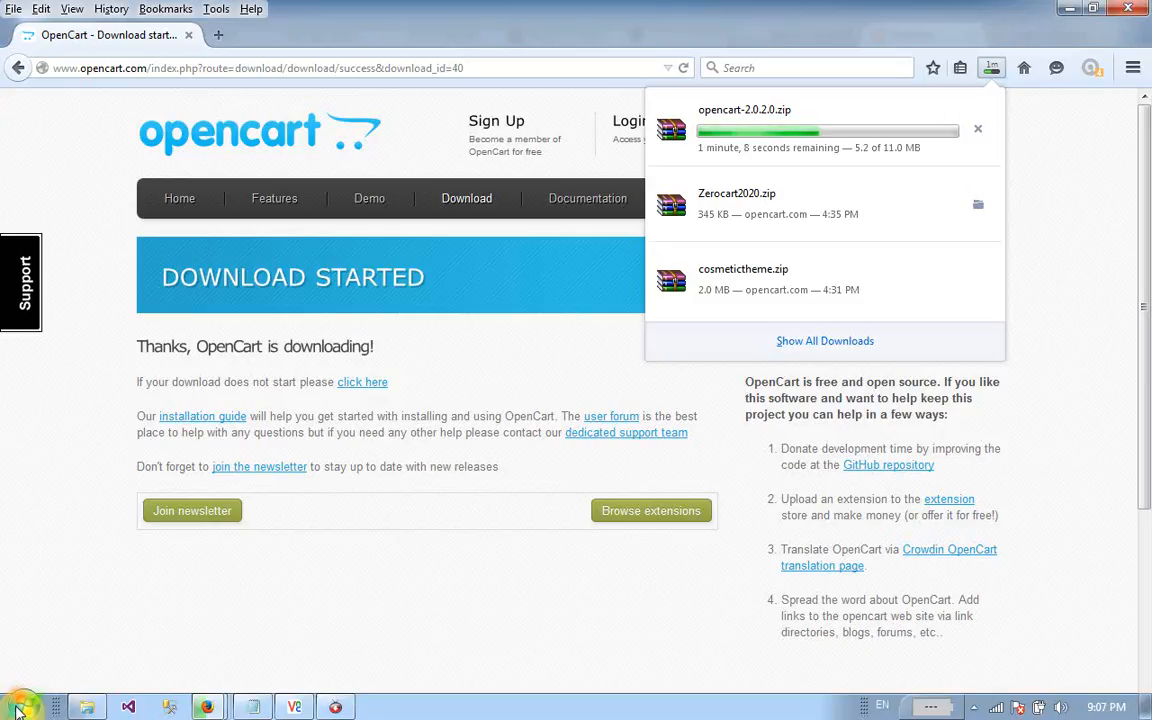
{"action": "left_click", "coordinate": [17, 710]}
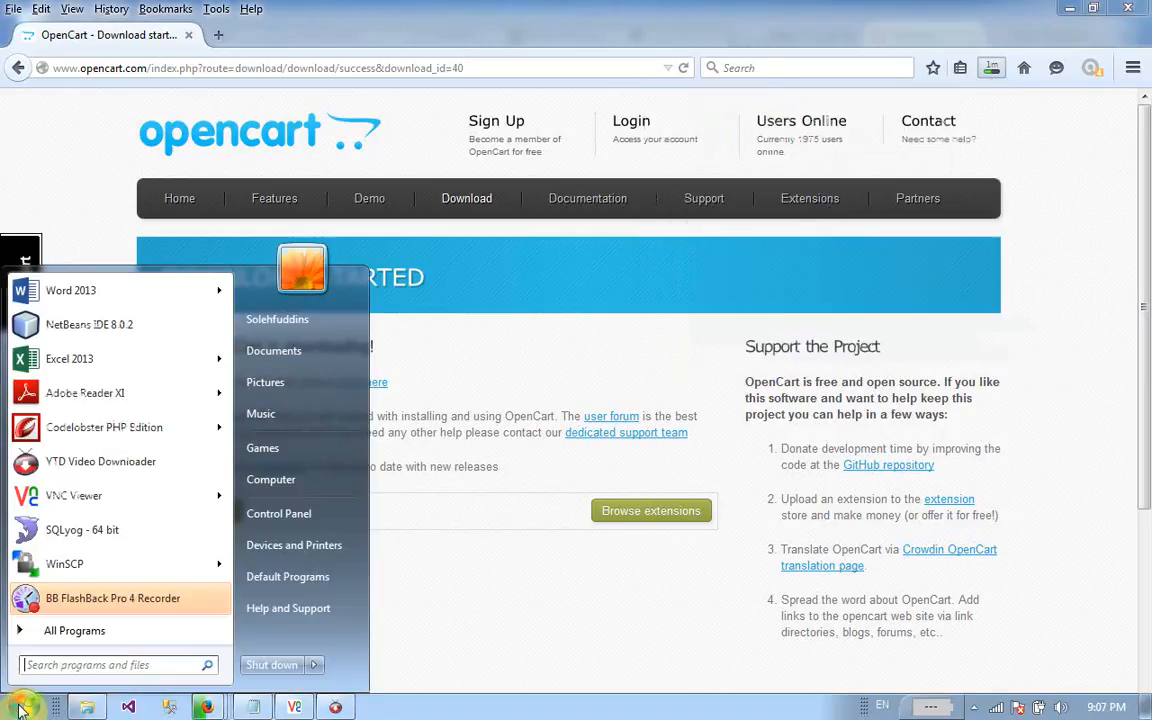
{"action": "left_click", "coordinate": [358, 479]}
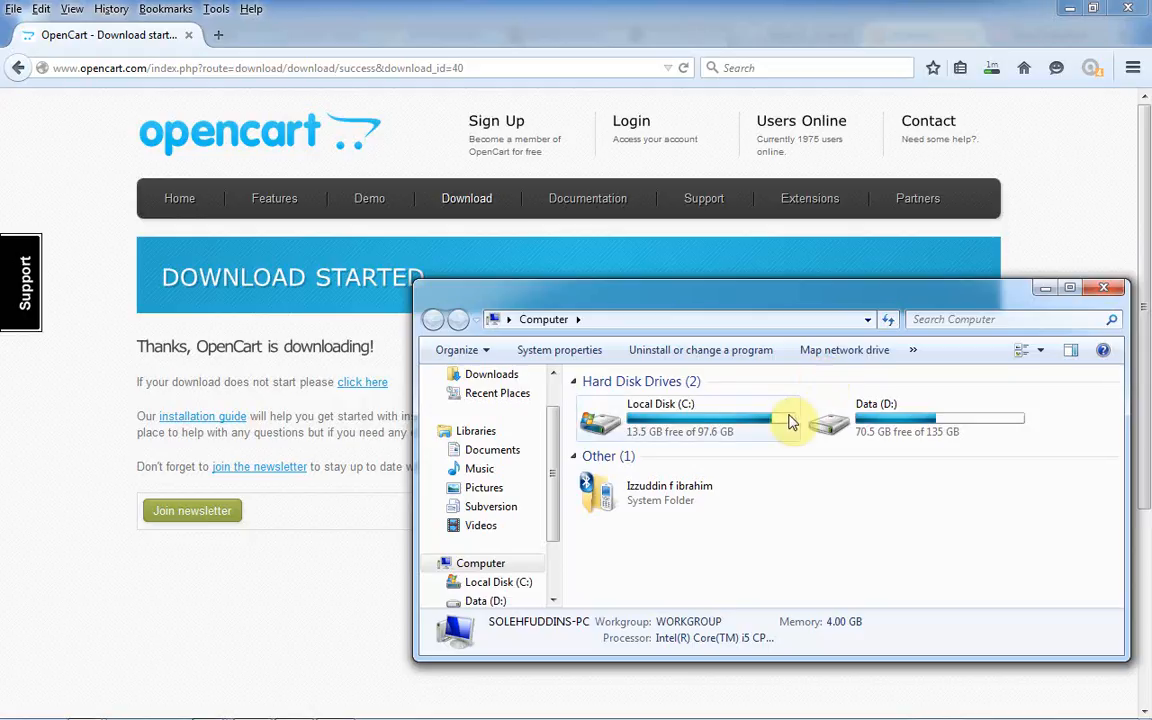
{"action": "left_click", "coordinate": [990, 67]}
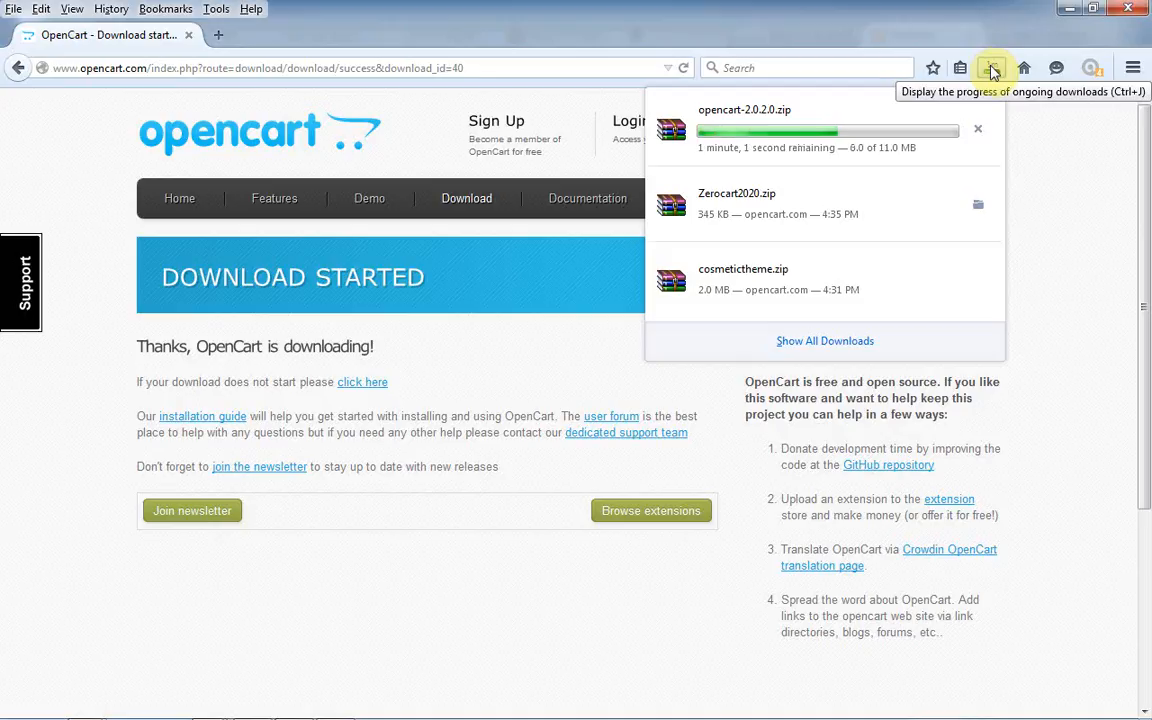
- Back in Notepad, append '| bootstrap dan html5' after Opencart on line 2
{"action": "mouse_move", "coordinate": [352, 716]}
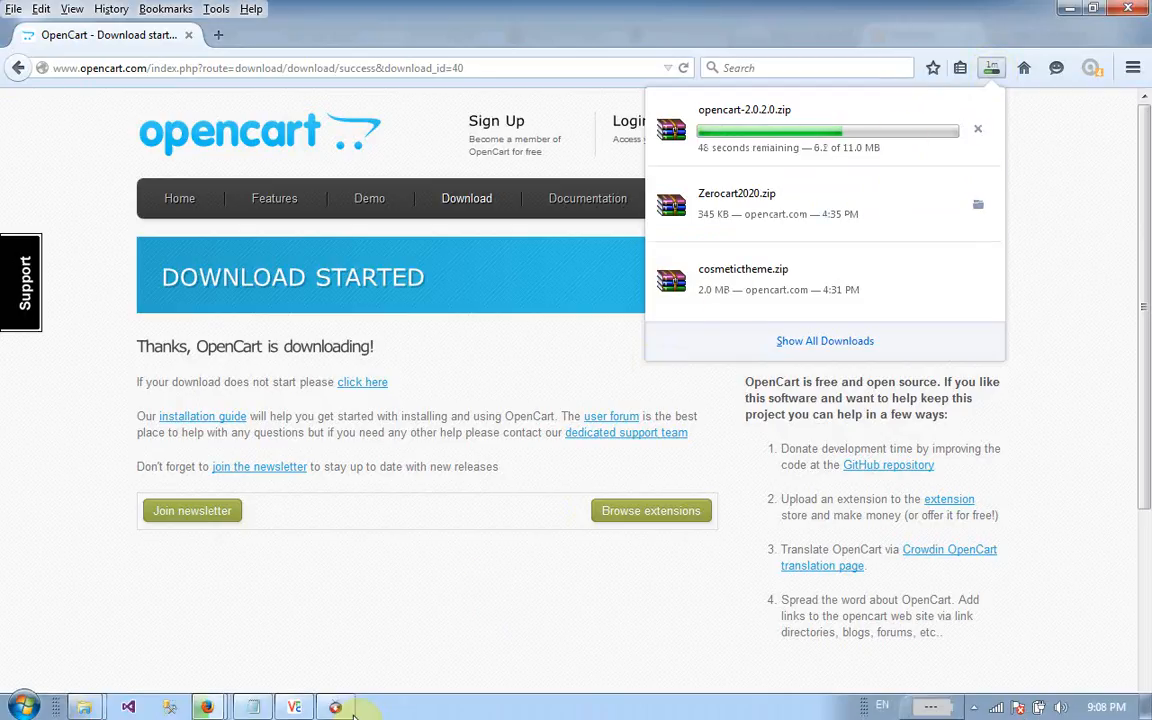
{"action": "left_click", "coordinate": [254, 707]}
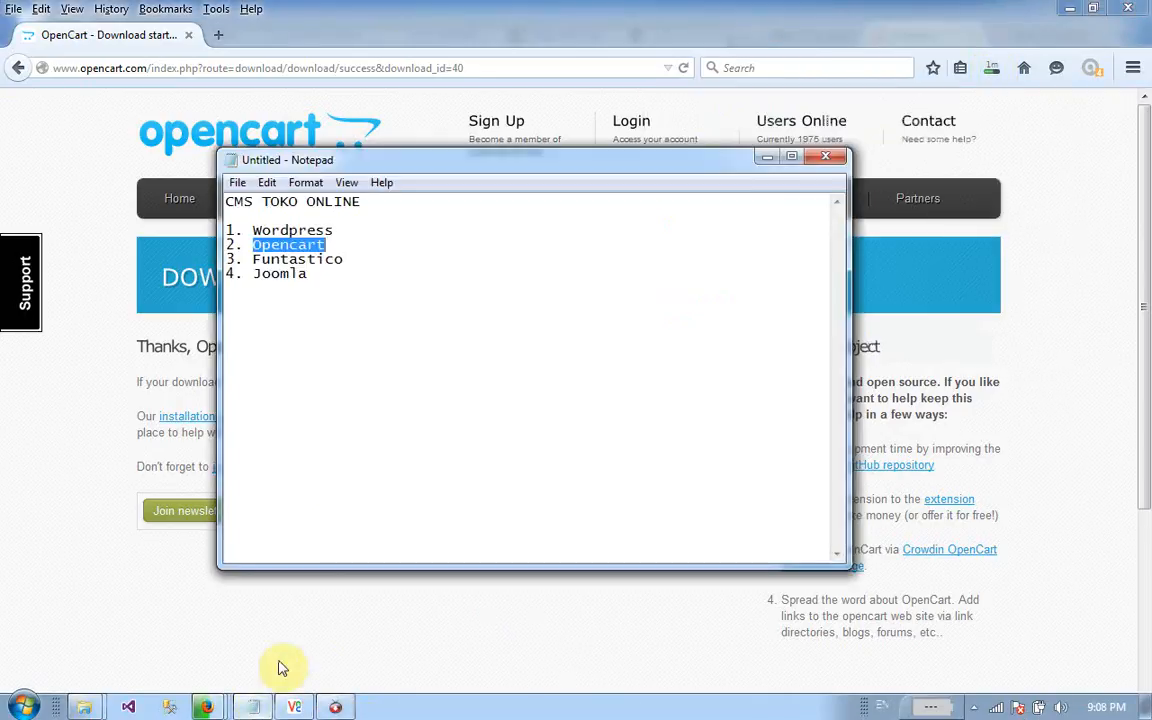
{"action": "left_click", "coordinate": [363, 234]}
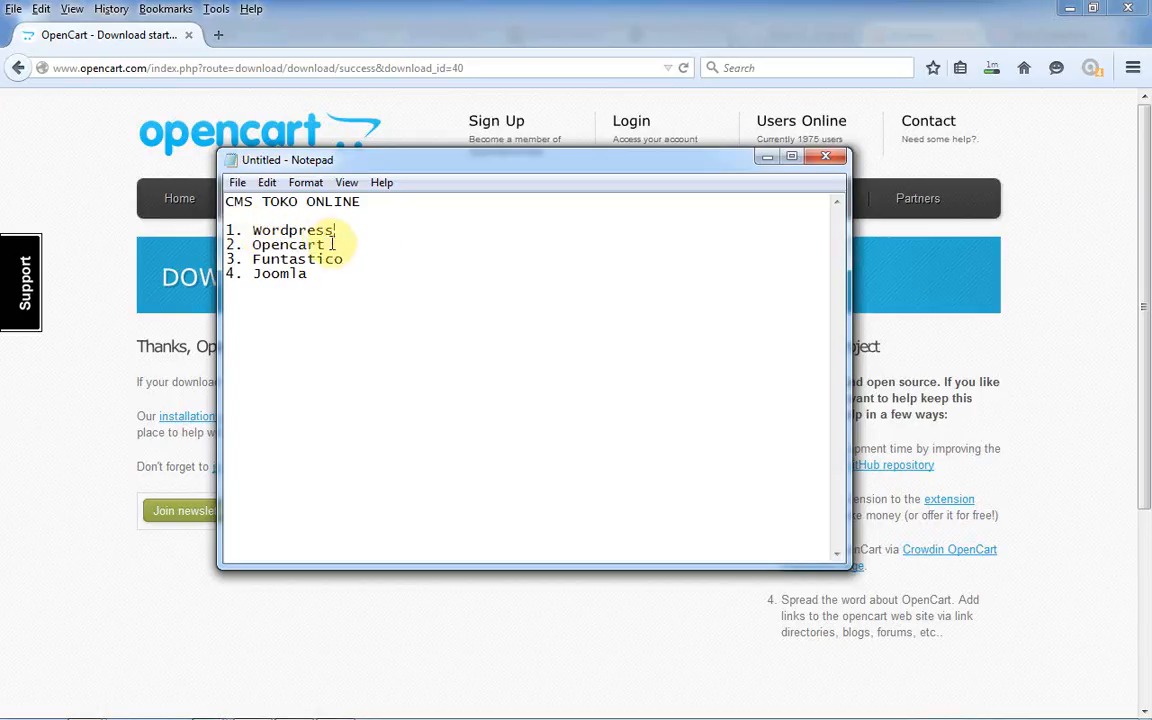
{"action": "left_click_drag", "start_coordinate": [336, 245], "coordinate": [252, 244]}
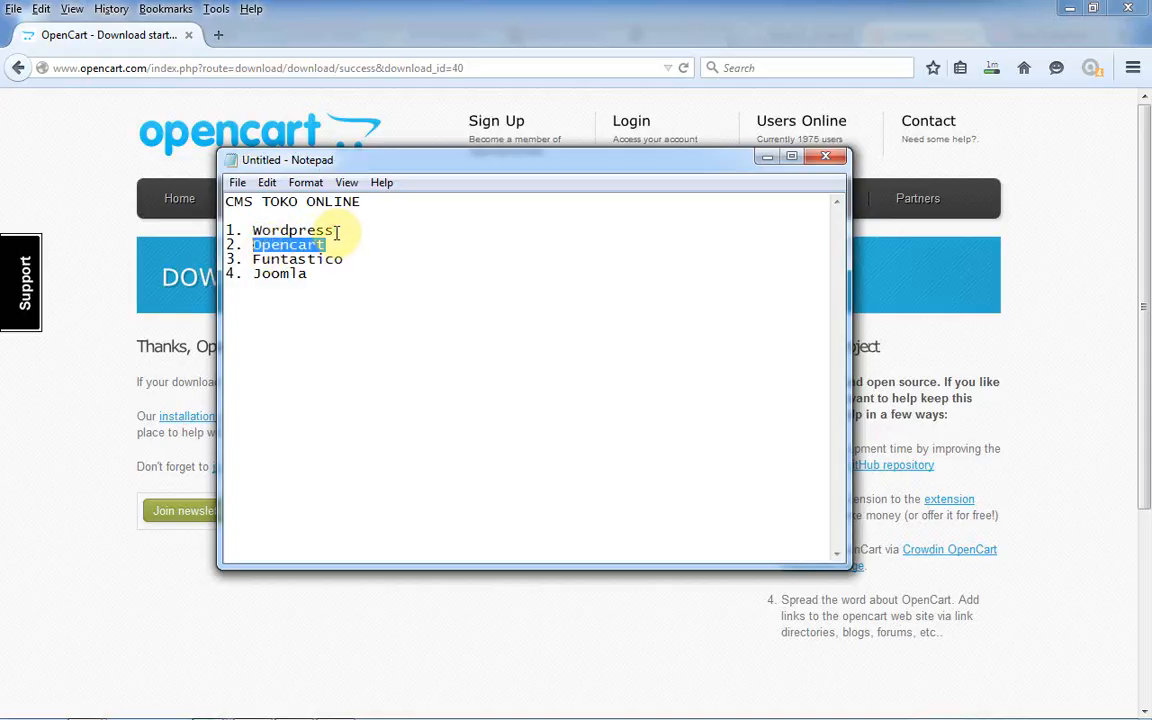
{"action": "left_click_drag", "start_coordinate": [337, 231], "coordinate": [226, 229]}
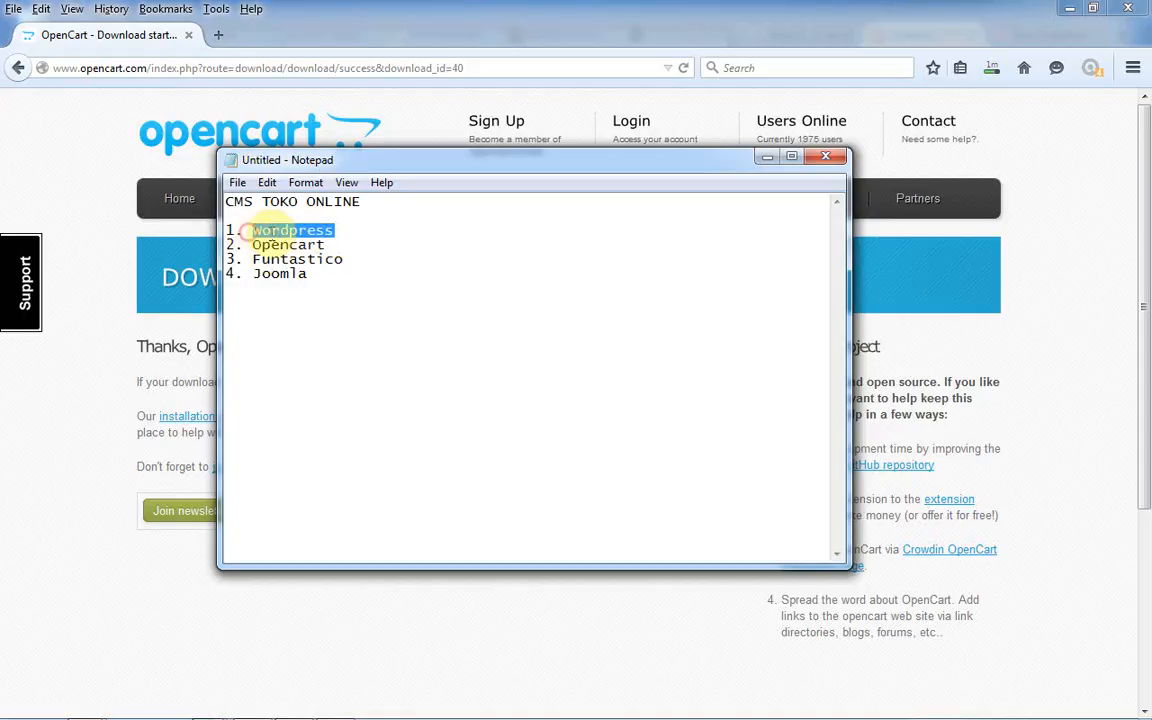
{"action": "left_click", "coordinate": [330, 244]}
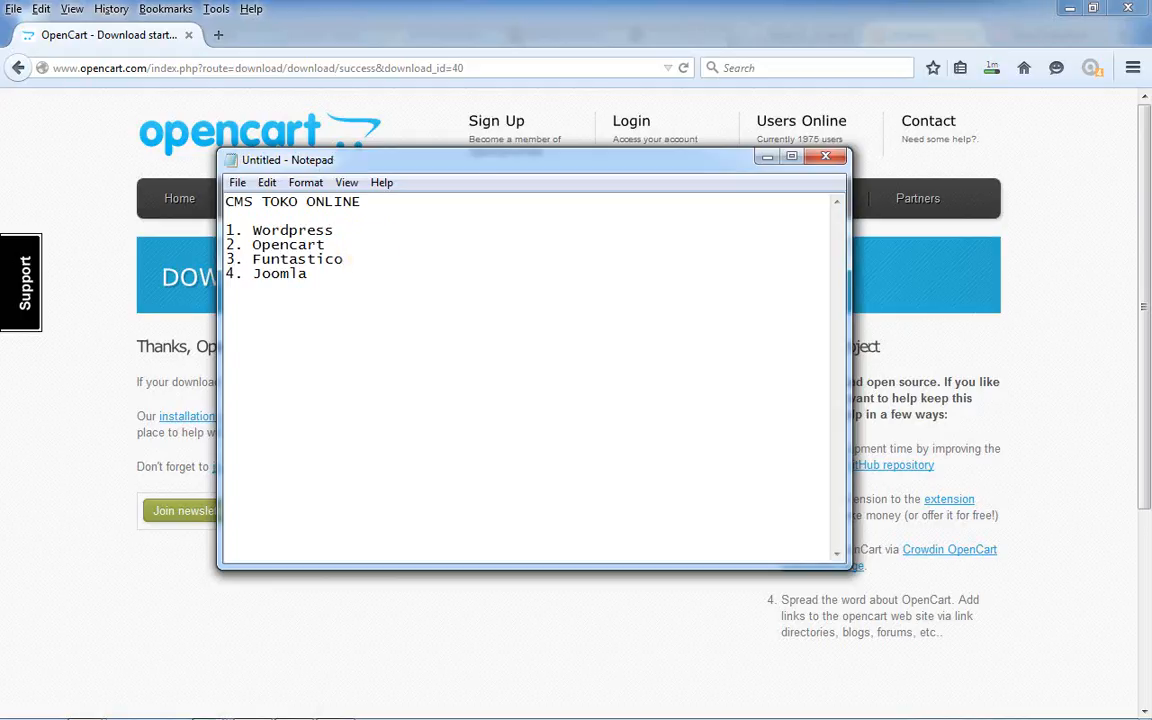
{"action": "type", "text": "("}
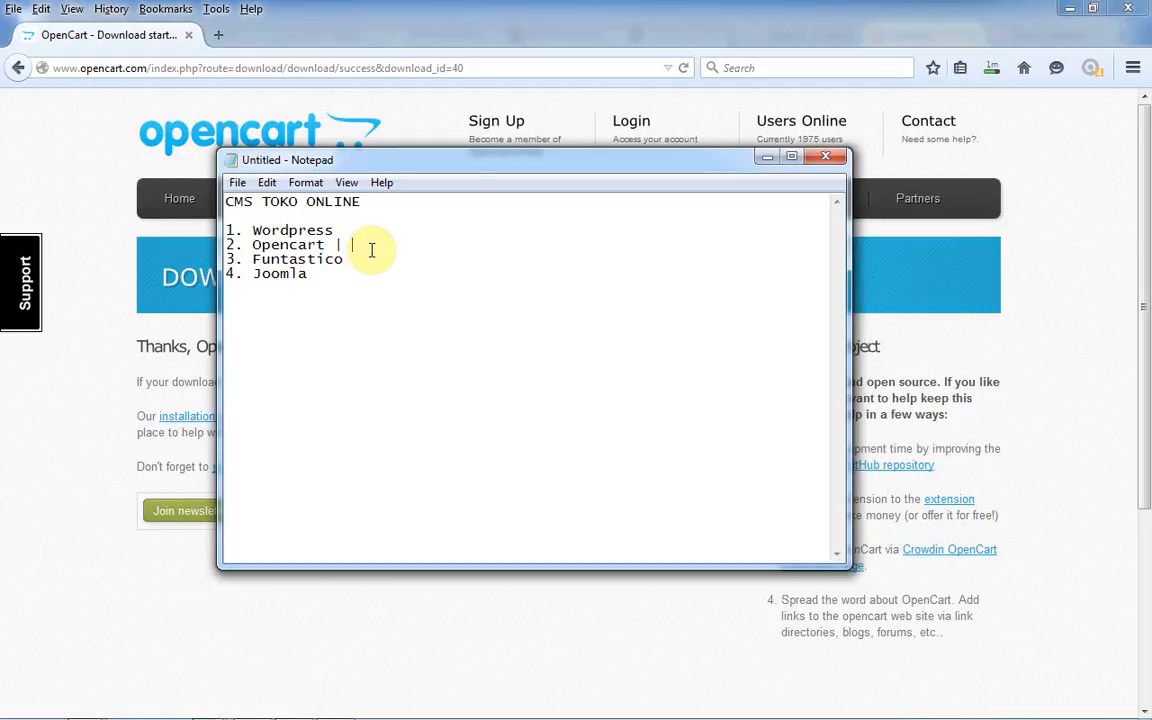
{"action": "type", "text": " bootstra"}
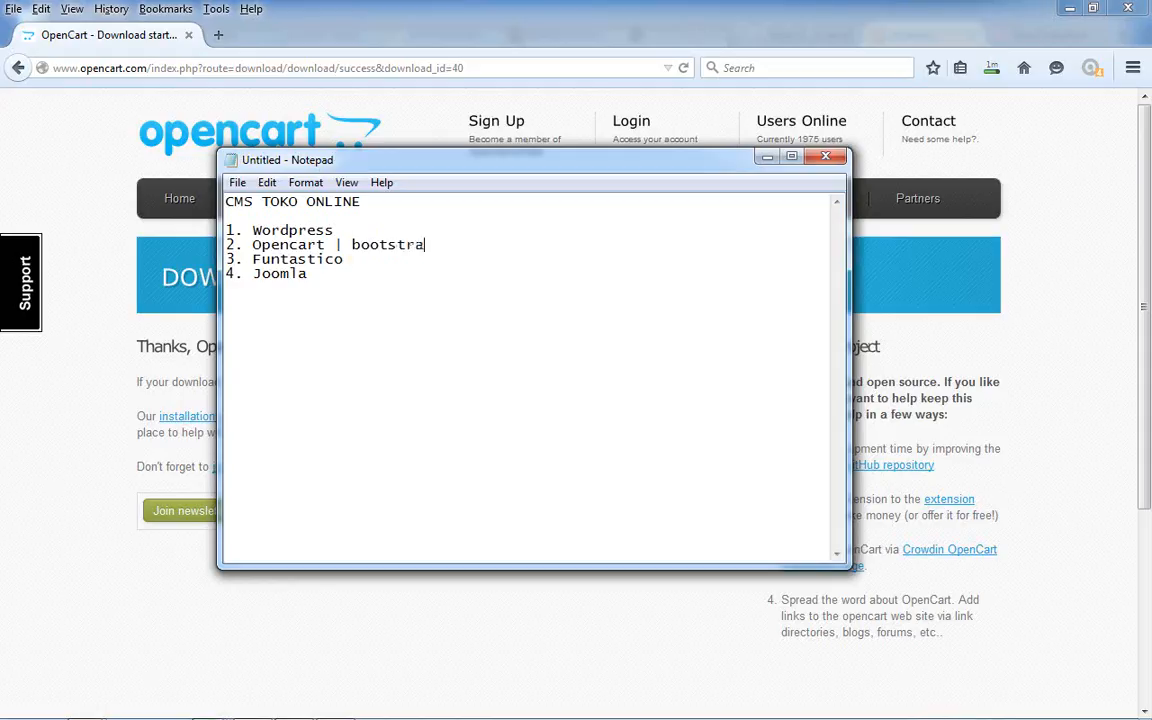
{"action": "type", "text": "p dan"}
{"action": "key", "text": "BackSpace"}
{"action": "type", "text": "html5"}
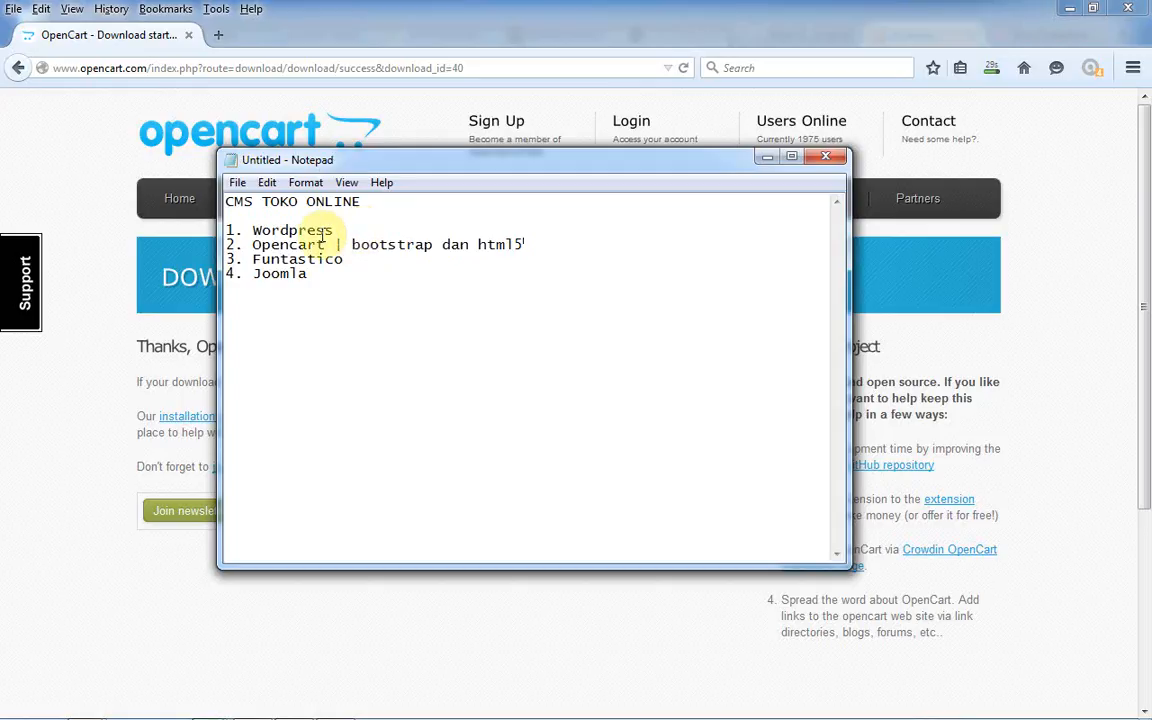
{"action": "left_click_drag", "start_coordinate": [335, 244], "coordinate": [527, 243]}
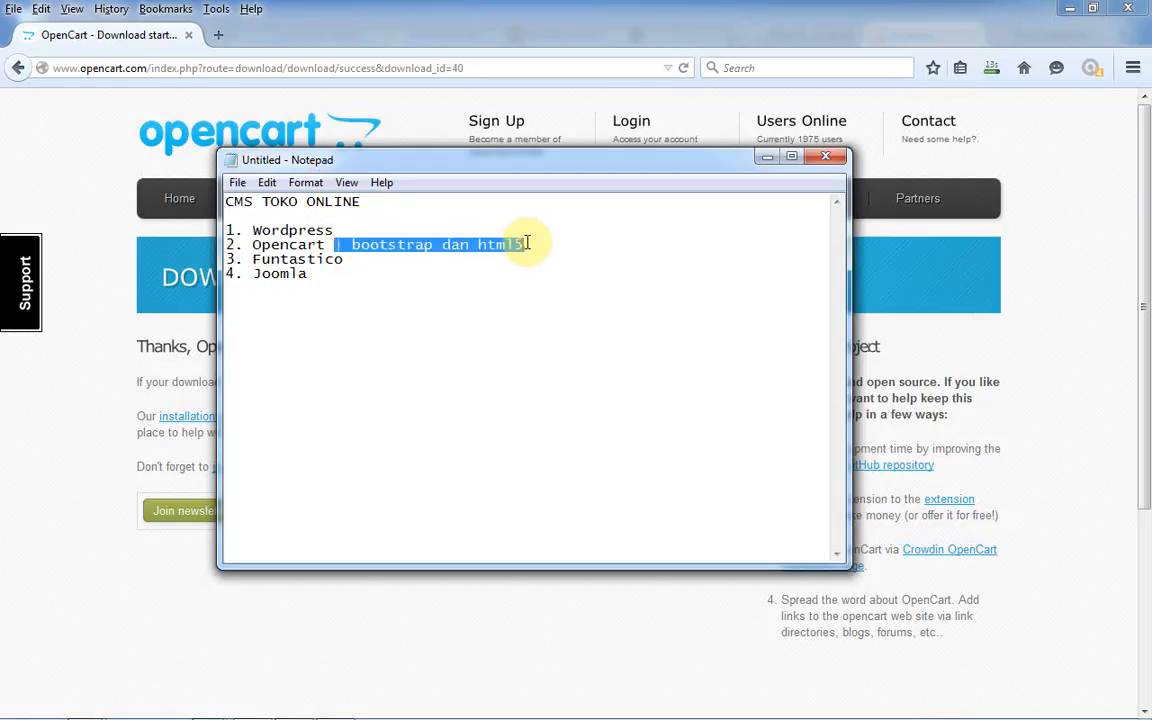
{"action": "left_click", "coordinate": [527, 245]}
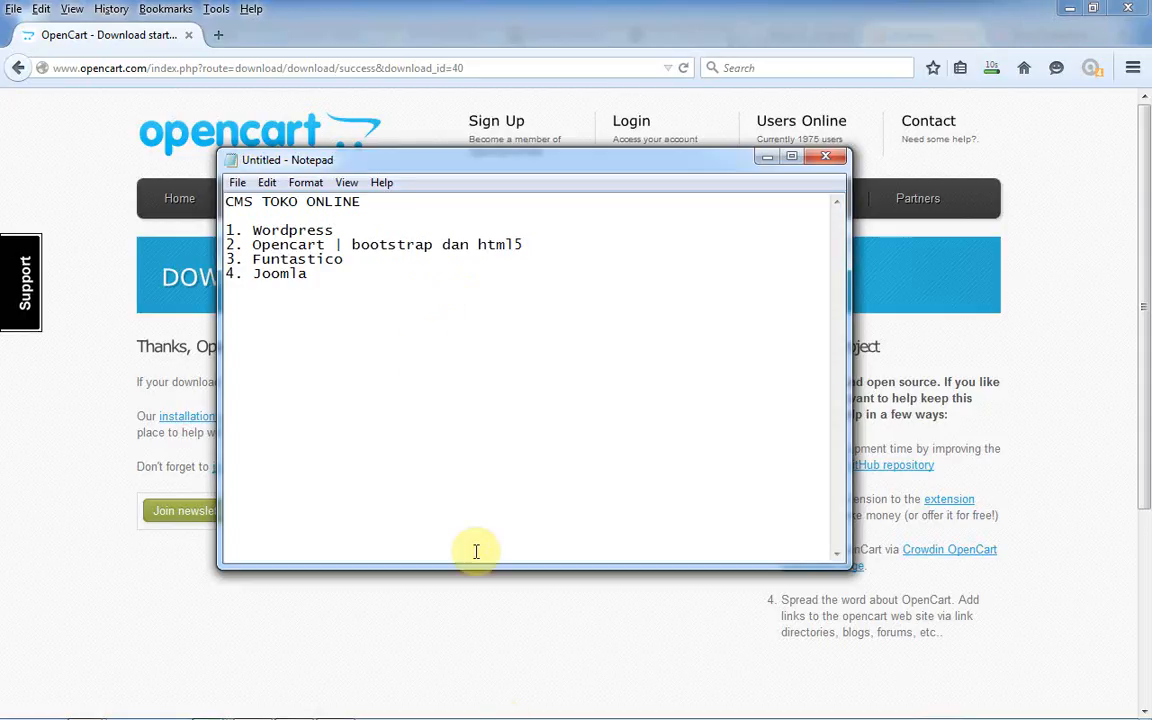
{"action": "mouse_move", "coordinate": [508, 717]}
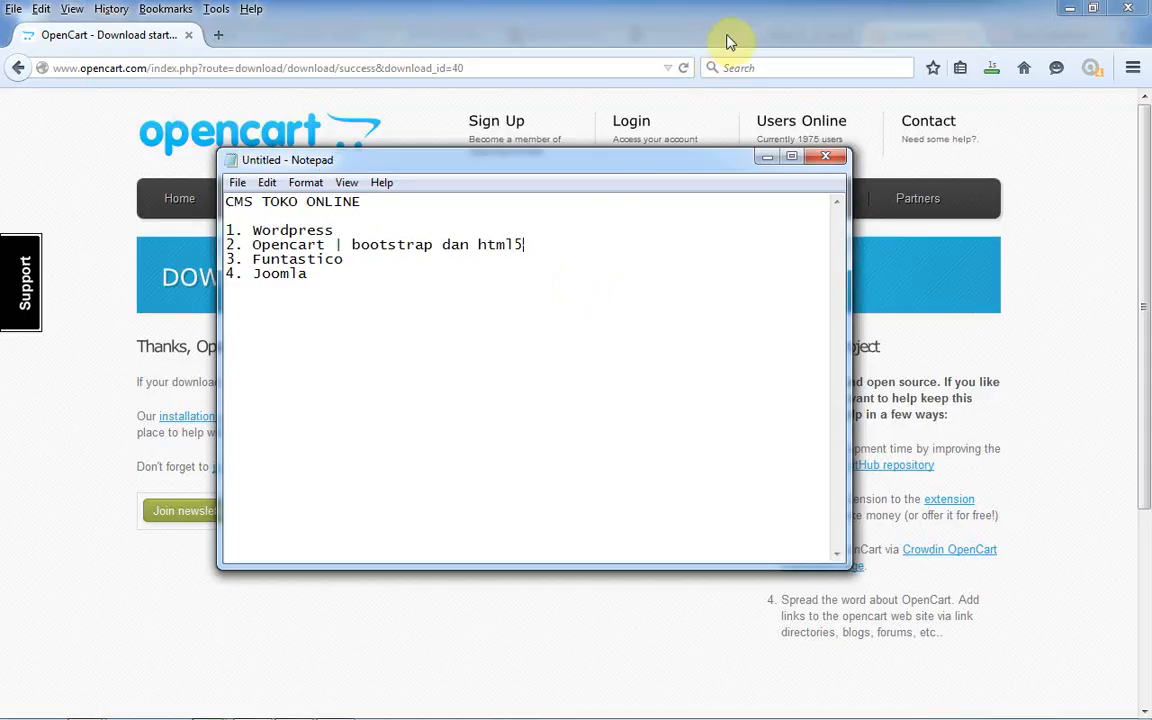
- Open the downloaded zip's folder and cut opencart-2.0.2.0.zip
{"action": "left_click", "coordinate": [991, 67]}
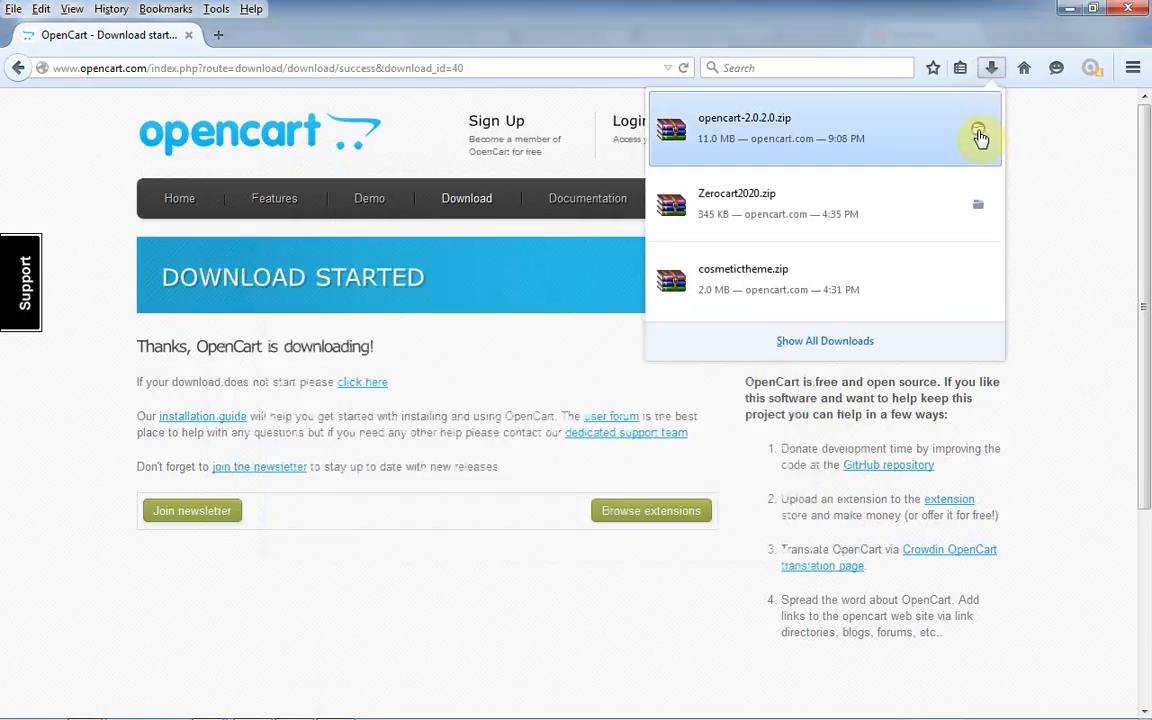
{"action": "left_click", "coordinate": [978, 133]}
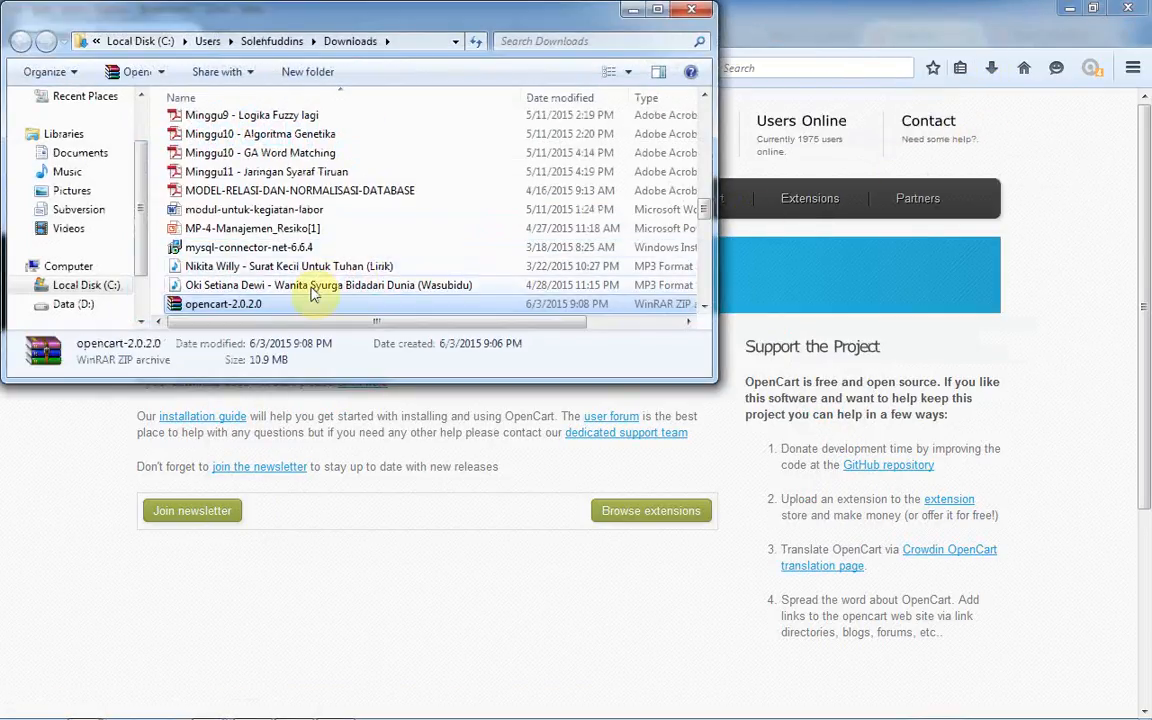
{"action": "right_click", "coordinate": [304, 293]}
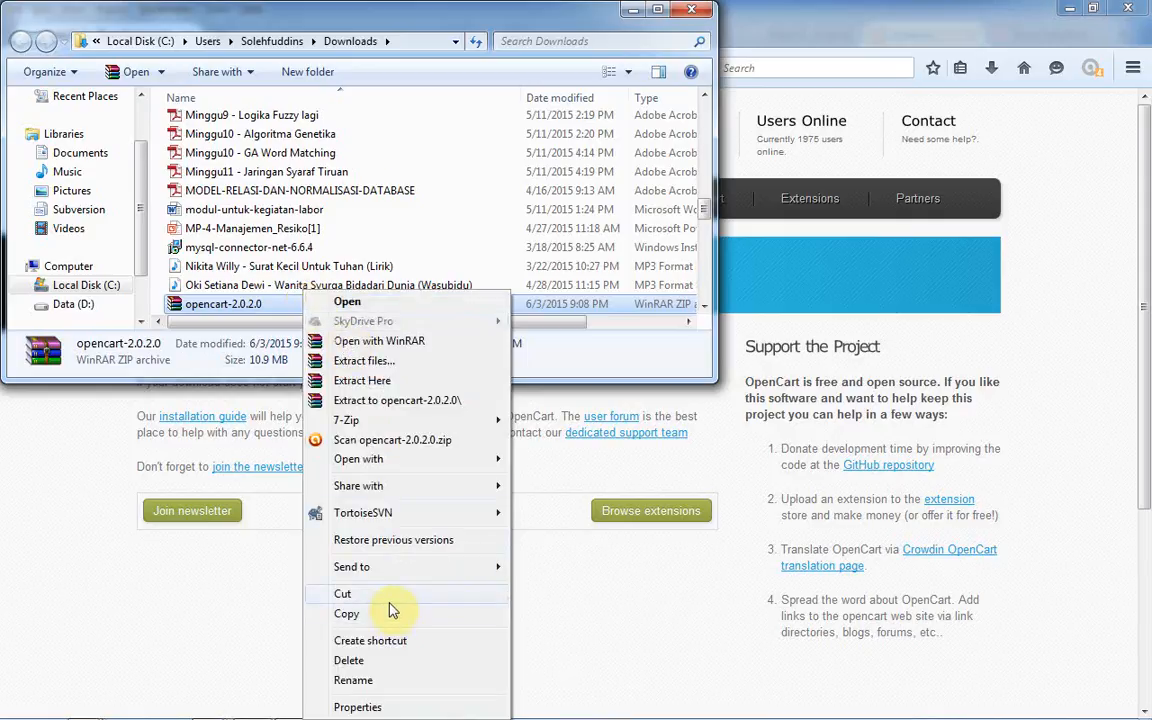
{"action": "left_click", "coordinate": [345, 594]}
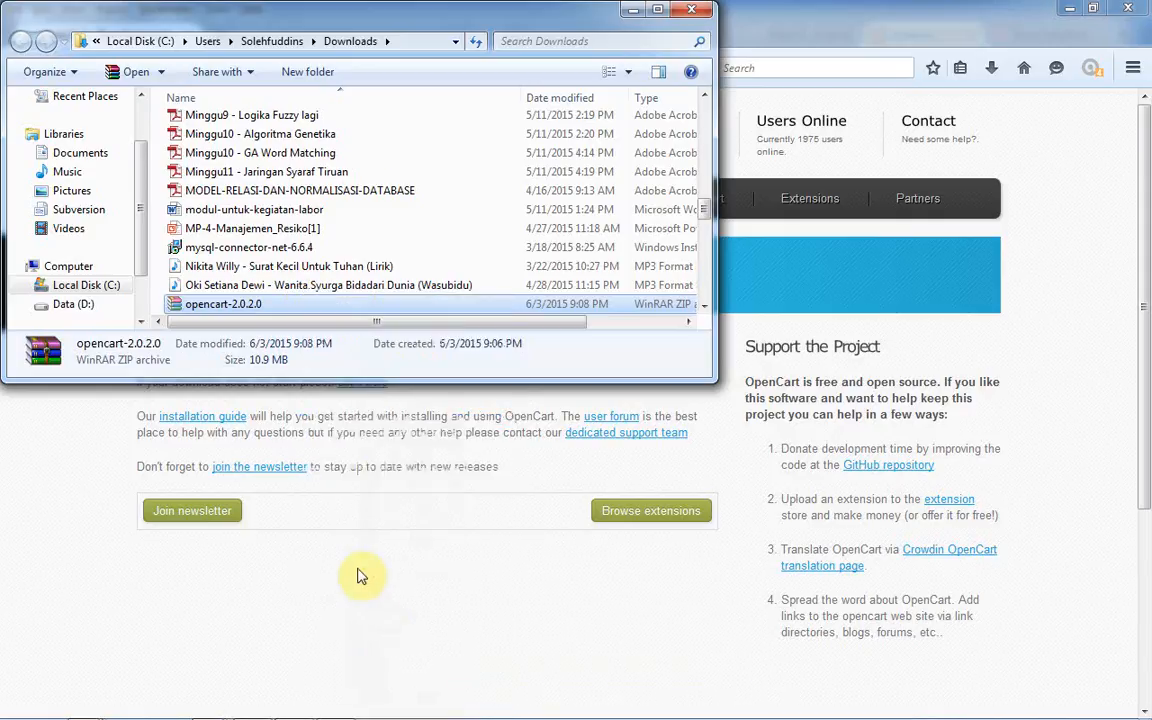
- Create an 'Open cart' folder on Data (D:) and paste the zip into it
{"action": "mouse_move", "coordinate": [84, 707]}
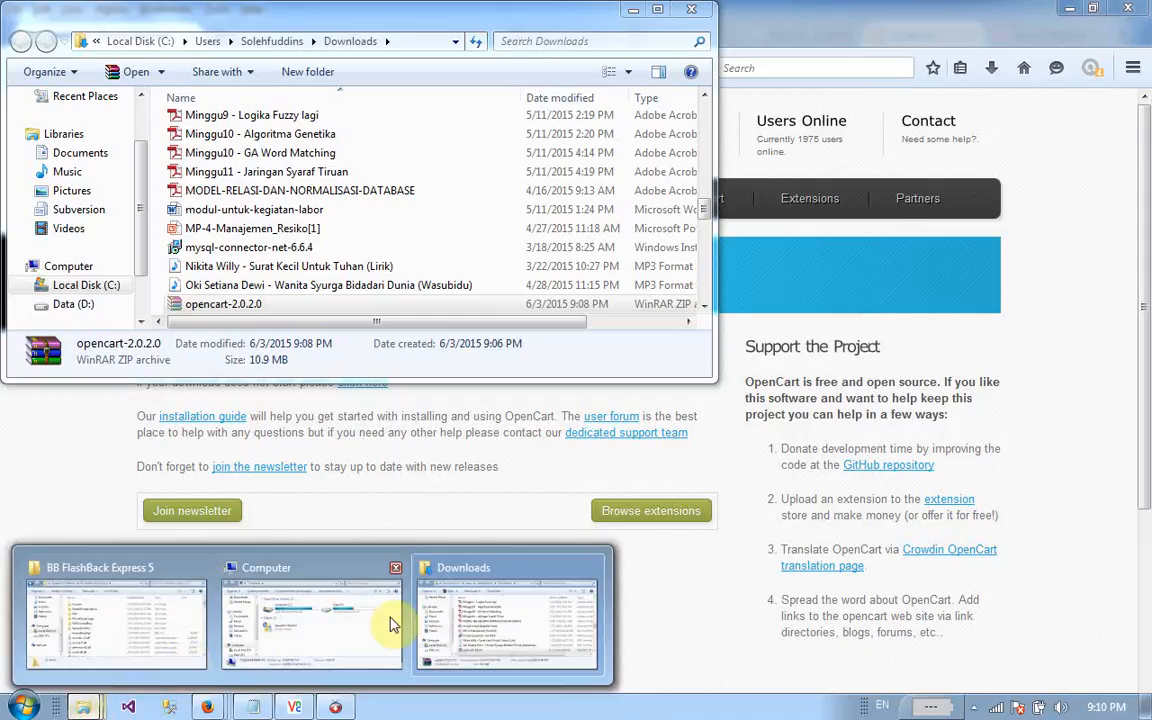
{"action": "left_click", "coordinate": [380, 558]}
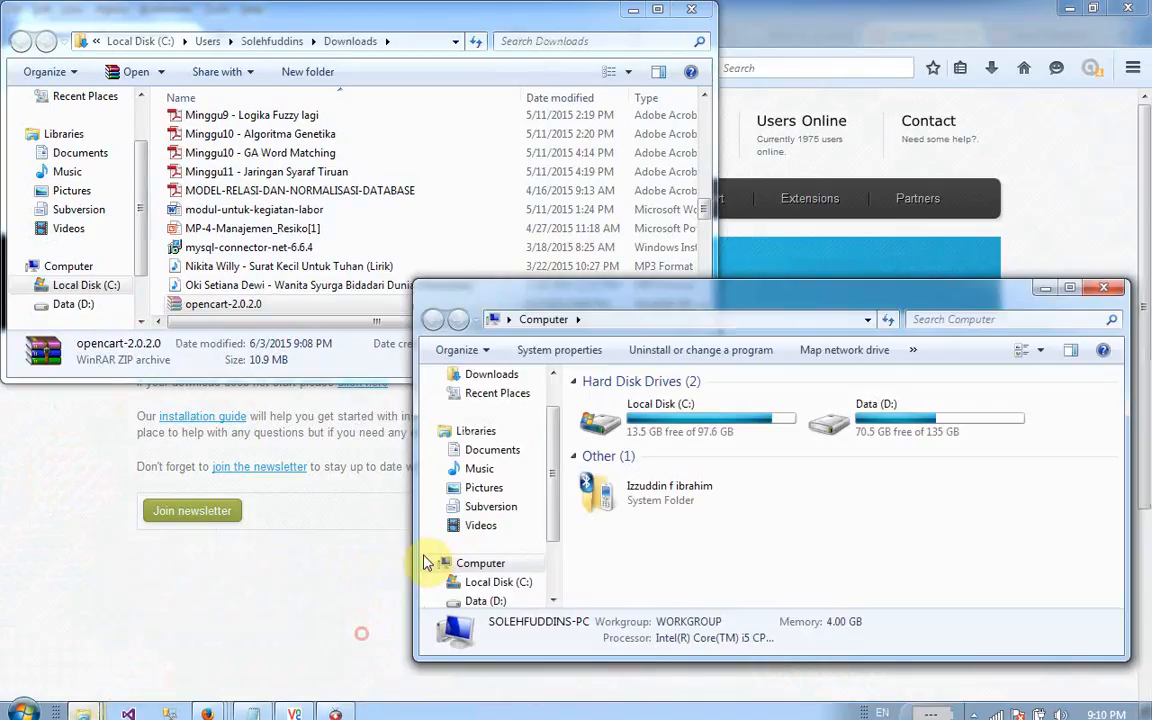
{"action": "double_click", "coordinate": [880, 420]}
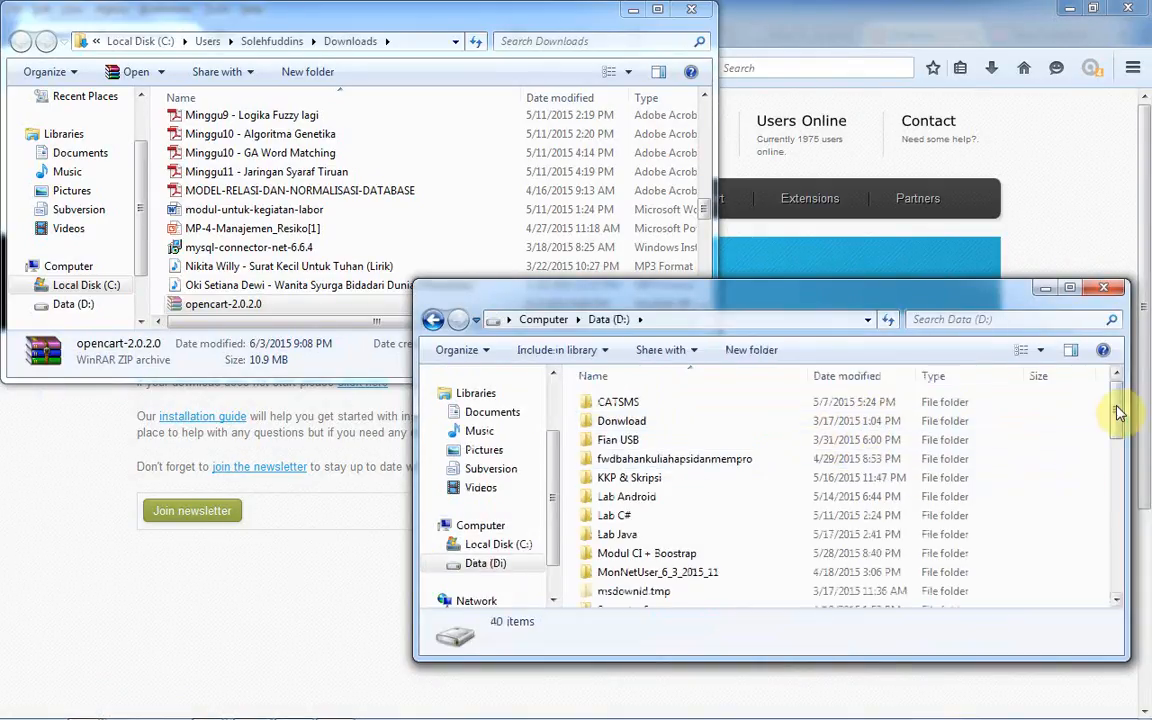
{"action": "left_click_drag", "start_coordinate": [1120, 411], "coordinate": [1052, 429]}
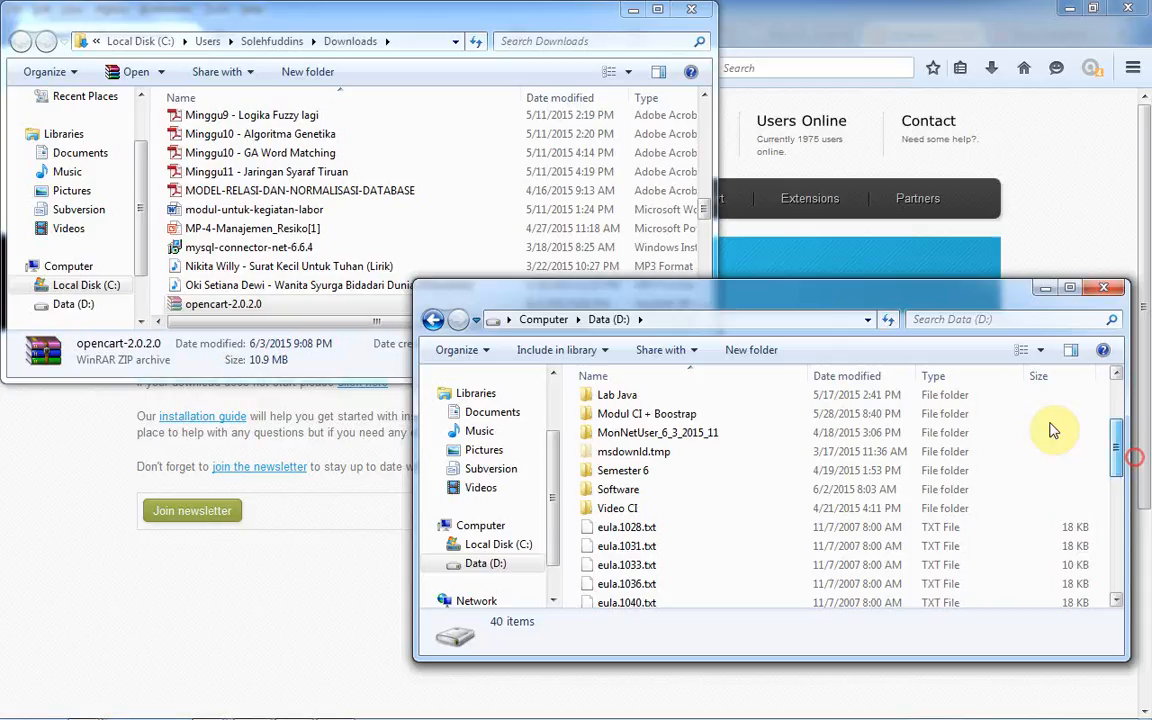
{"action": "left_click", "coordinate": [749, 356]}
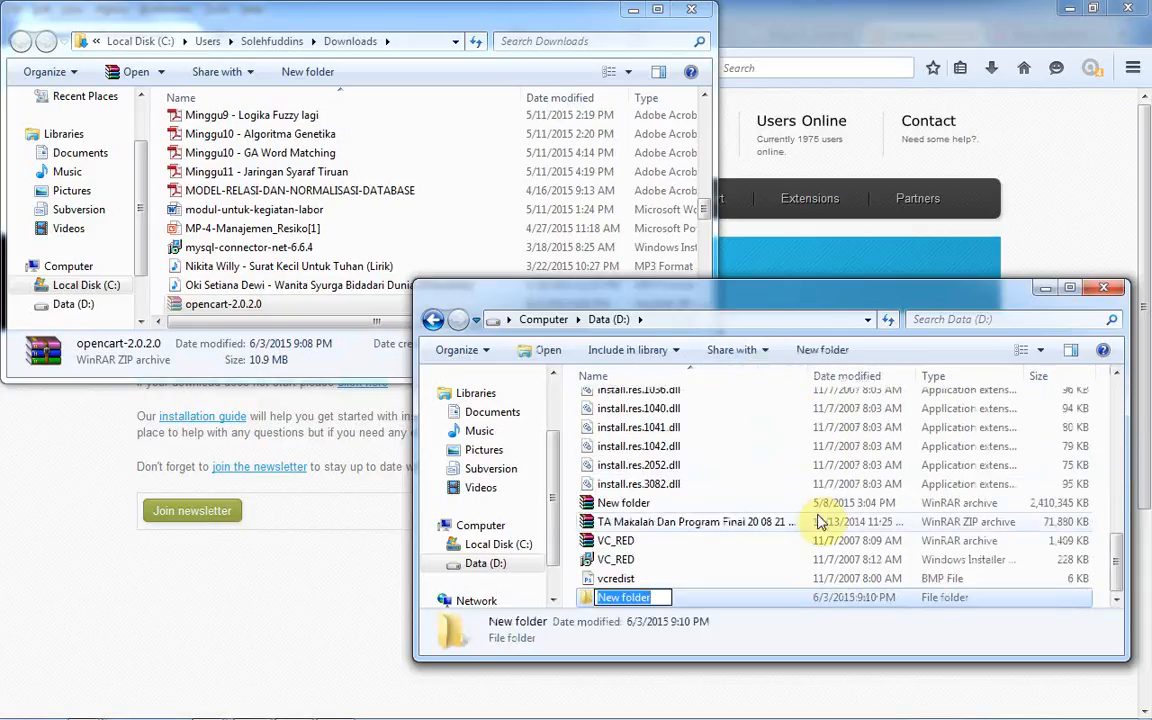
{"action": "type", "text": "O"}
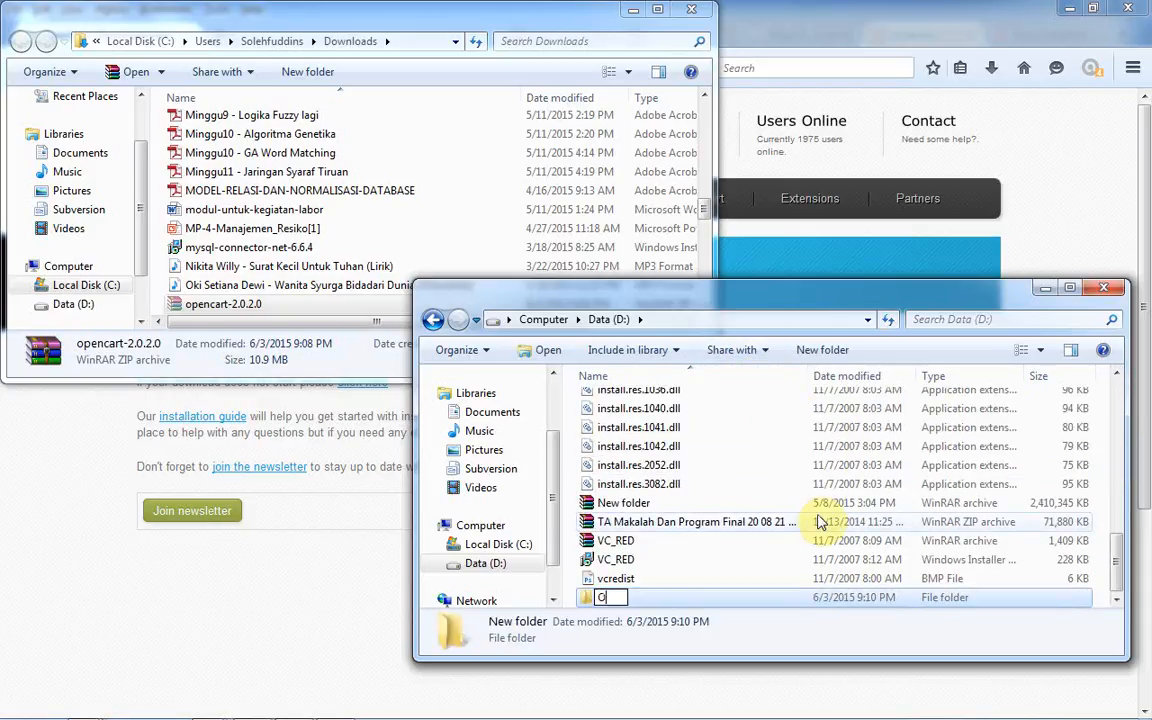
{"action": "type", "text": "pen"}
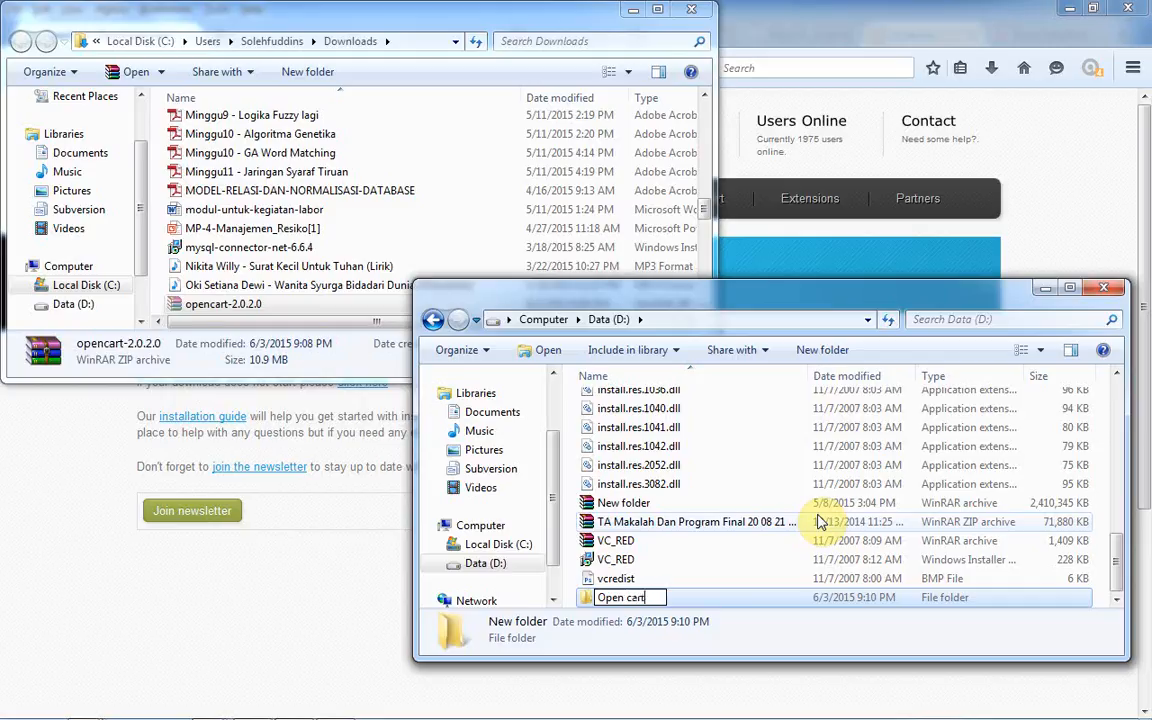
{"action": "type", "text": " cart"}
{"action": "key", "text": "Return"}
{"action": "key", "text": "Return"}
{"action": "key", "text": "ctrl+v"}
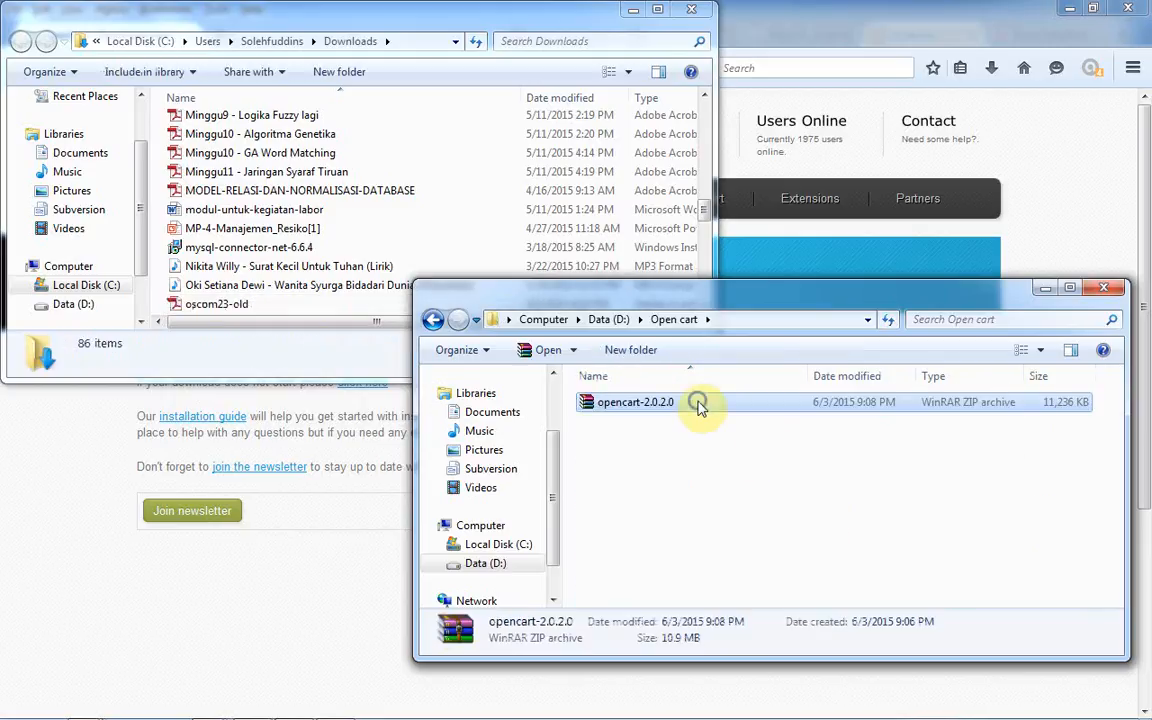
- Extract the zip to opencart-2.0.2.0 and open C:\xampp\htdocs in the other window
{"action": "right_click", "coordinate": [700, 405]}
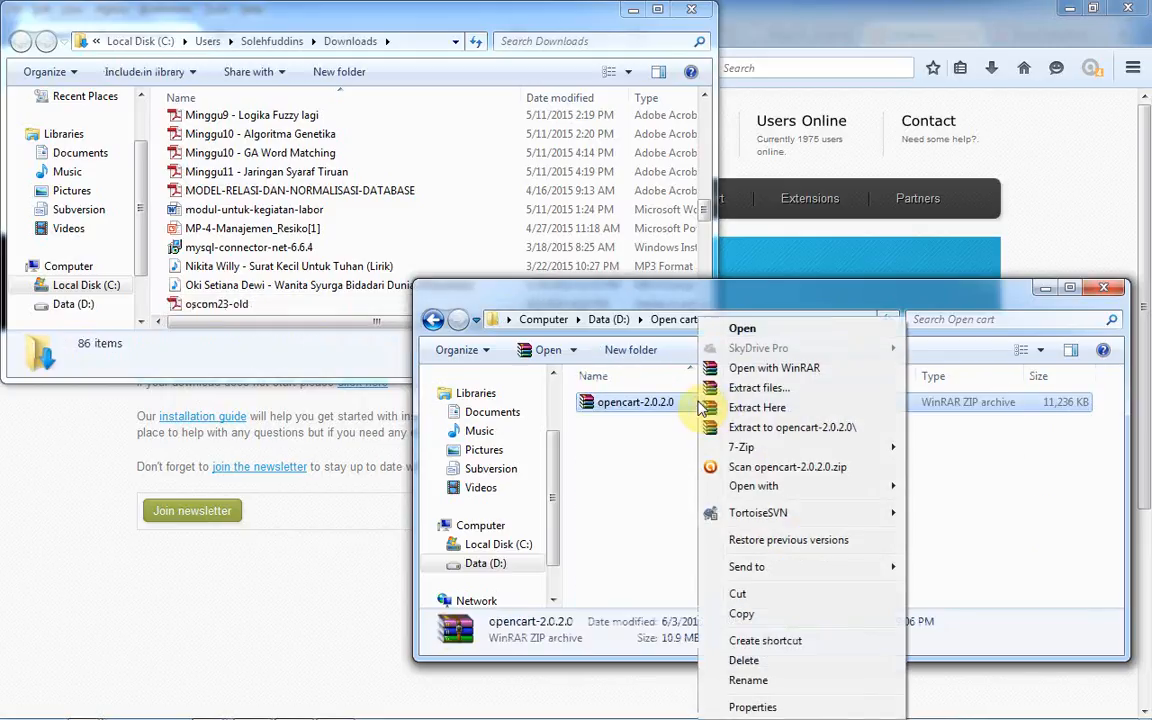
{"action": "left_click", "coordinate": [806, 428]}
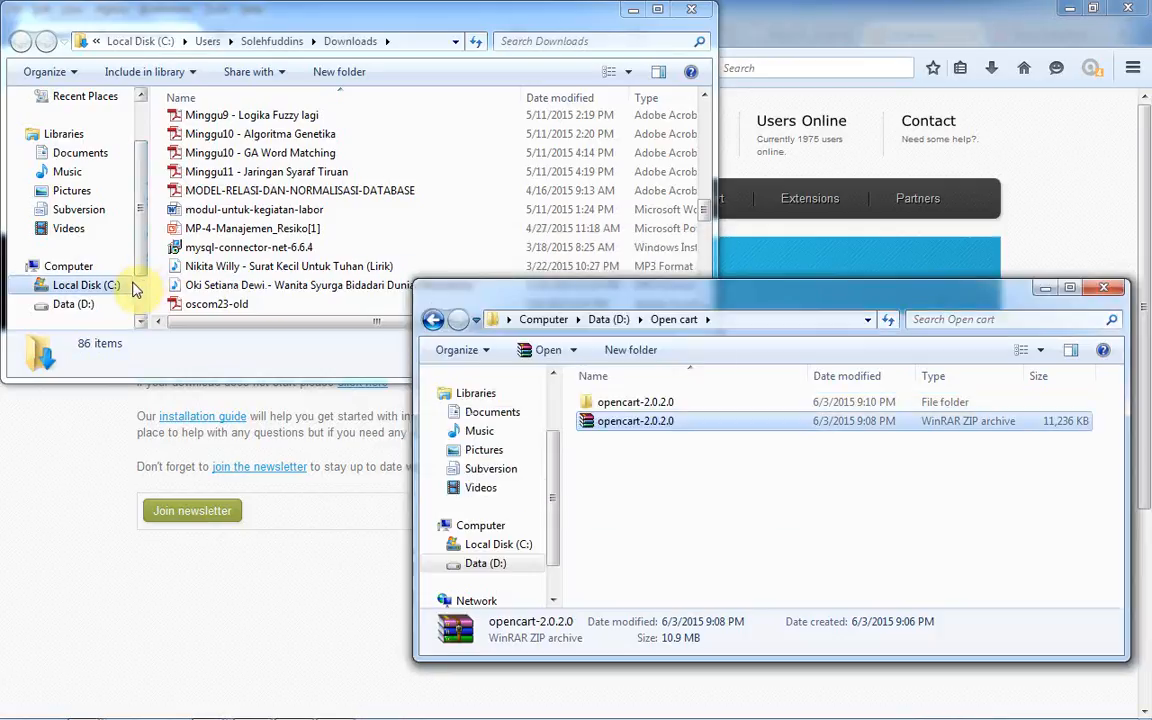
{"action": "left_click", "coordinate": [88, 285]}
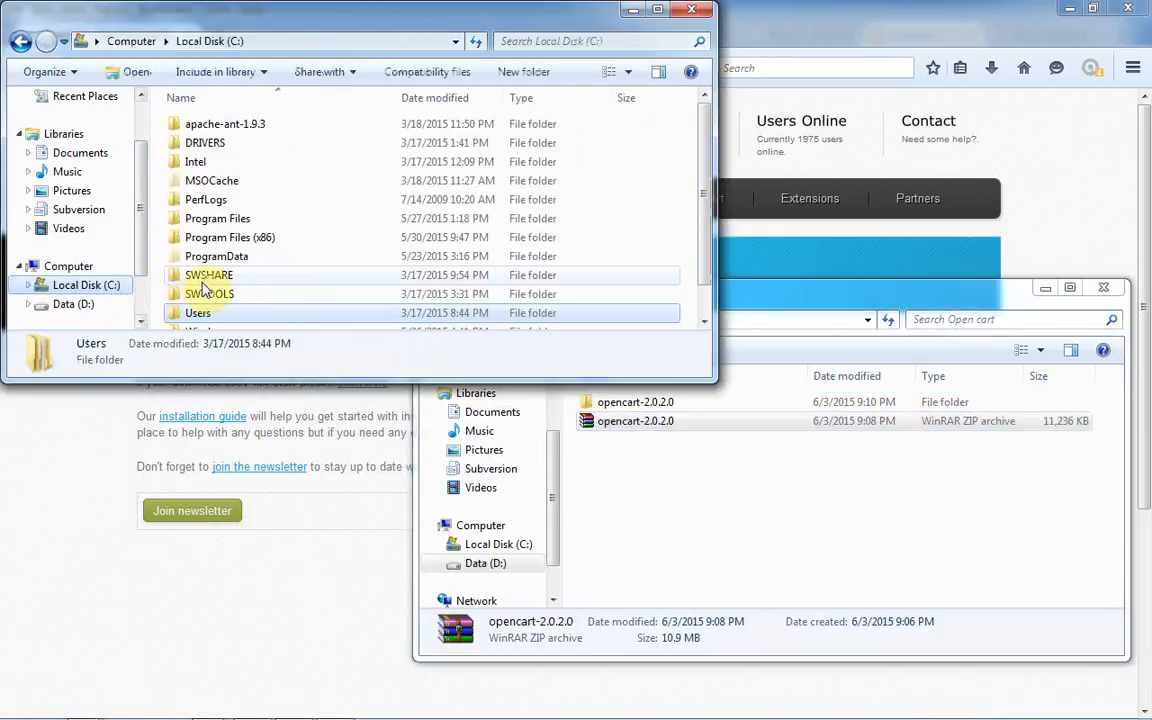
{"action": "key", "text": "x"}
{"action": "double_click", "coordinate": [335, 322]}
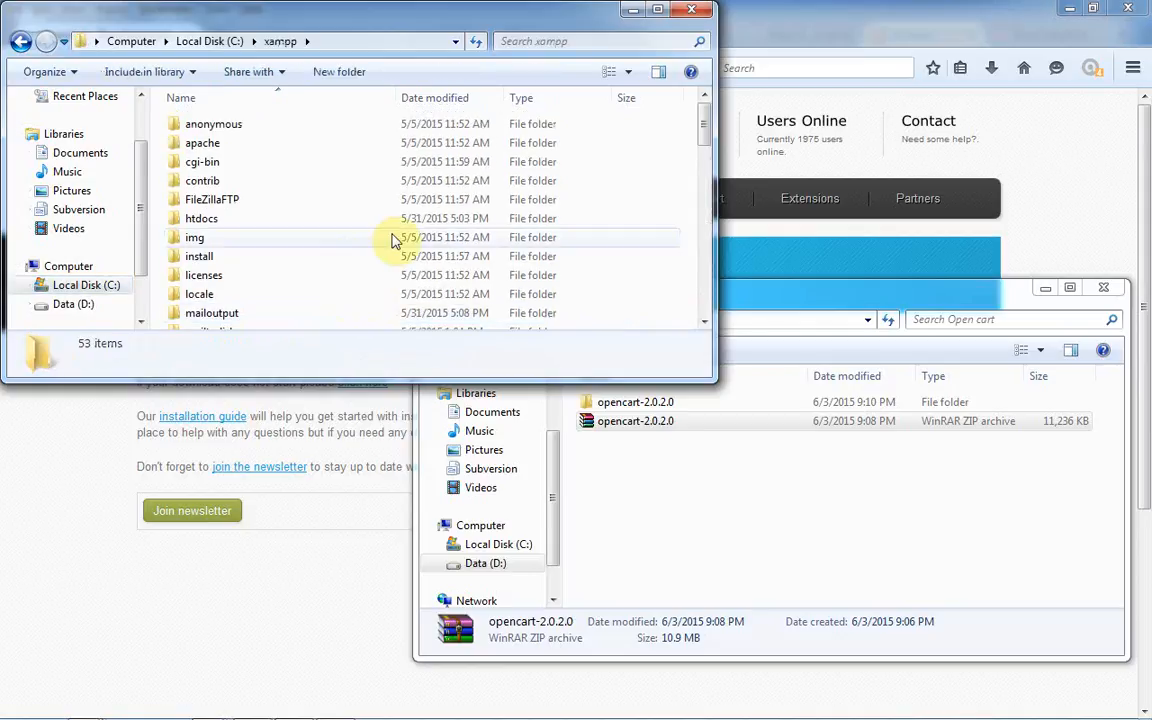
{"action": "left_click", "coordinate": [388, 222]}
{"action": "double_click", "coordinate": [388, 222]}
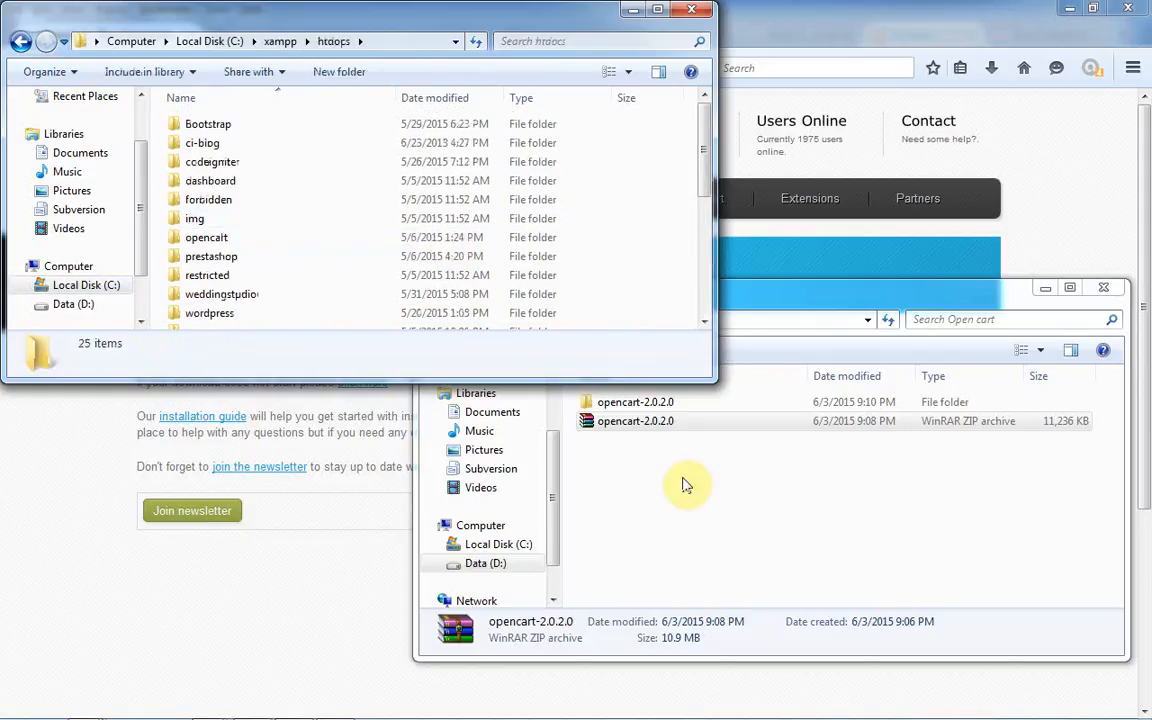
- Open the extracted opencart-2.0.2.0 folder and its inner opencart-2.0.2.0 folder
{"action": "left_click", "coordinate": [712, 485]}
{"action": "left_click", "coordinate": [698, 408]}
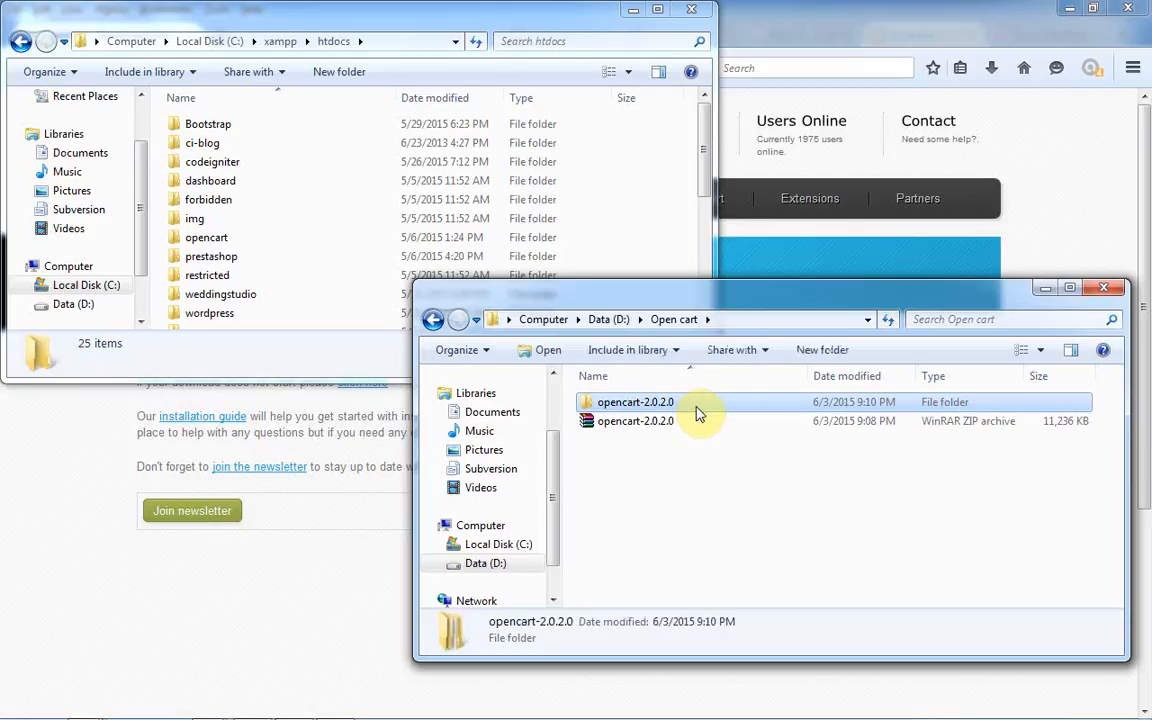
{"action": "double_click", "coordinate": [698, 408]}
{"action": "double_click", "coordinate": [695, 404]}
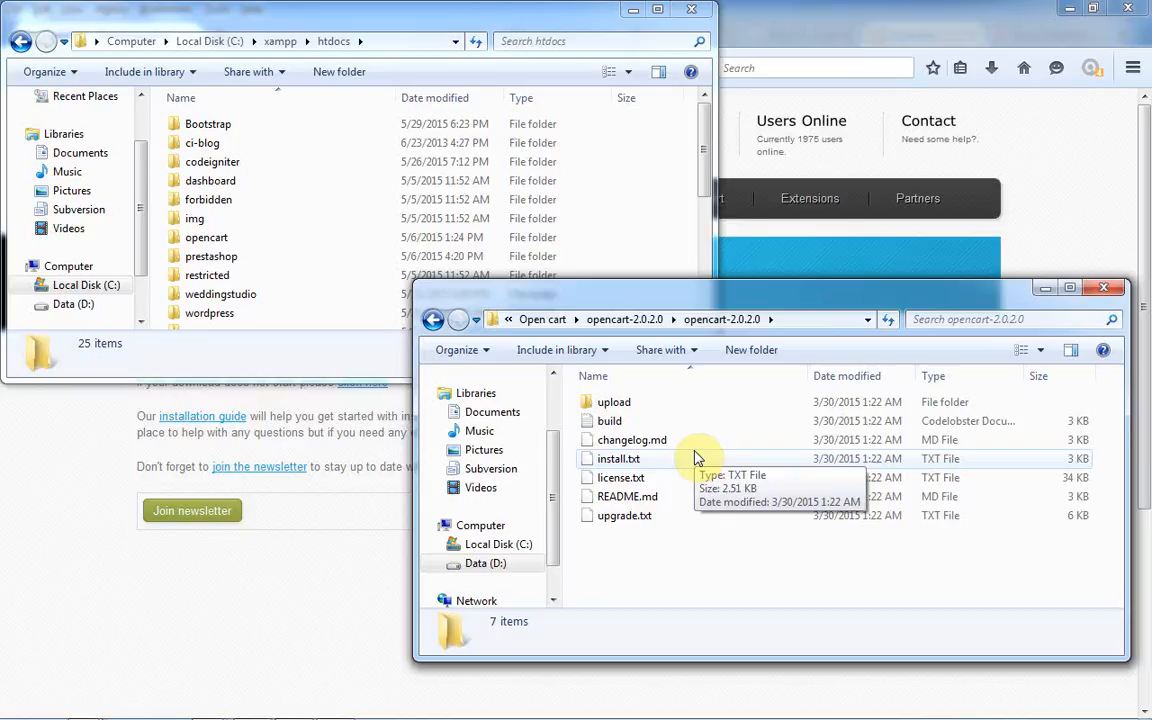
- Go up one level and rename the inner opencart-2.0.2.0 folder to Toko-Online
{"action": "left_click", "coordinate": [648, 320]}
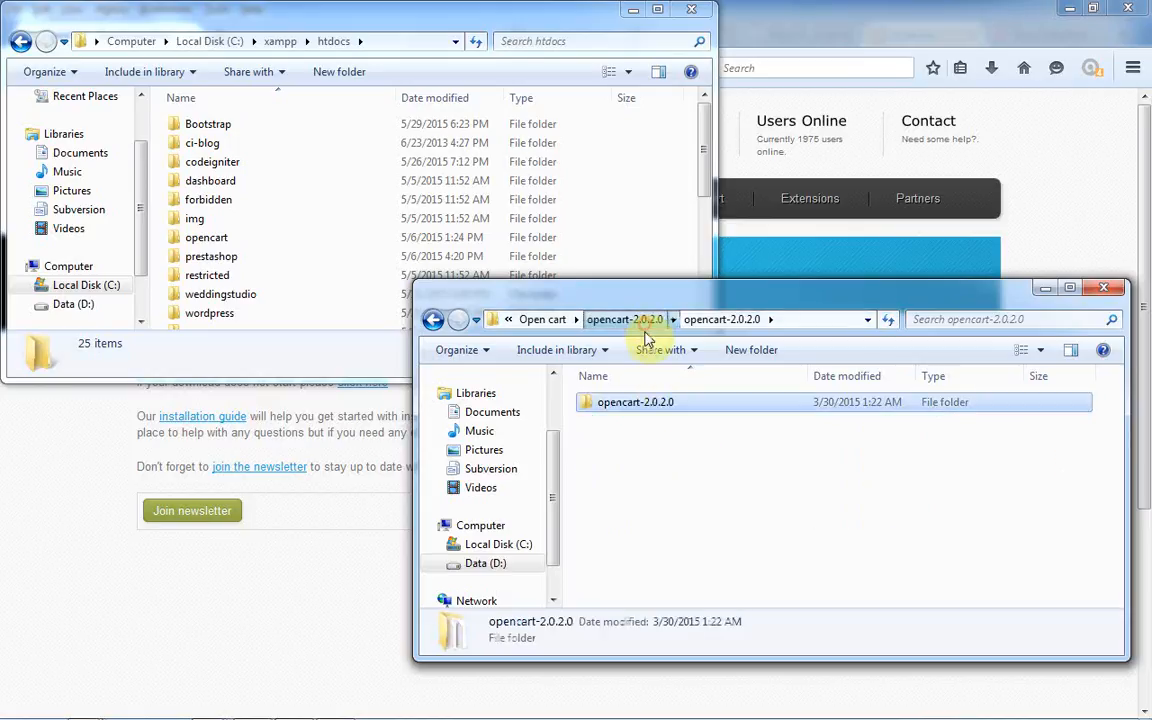
{"action": "left_click", "coordinate": [659, 419]}
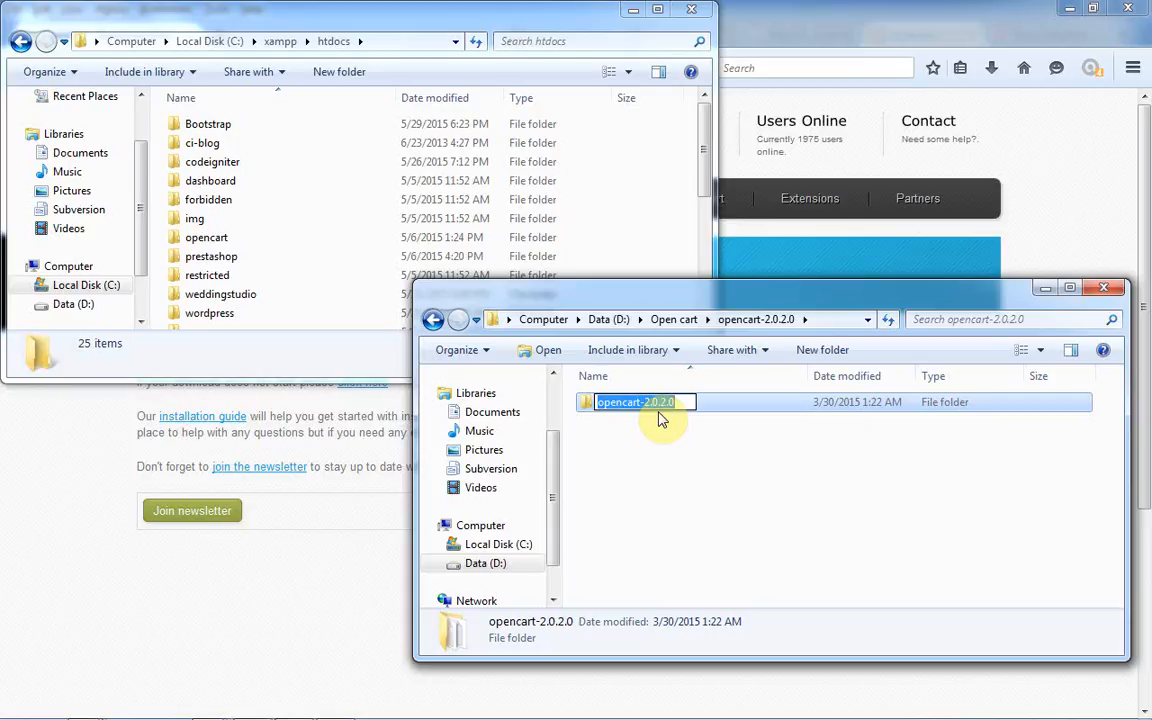
{"action": "key", "text": "End"}
{"action": "key", "text": "BackSpace"}
{"action": "key", "text": "BackSpace"}
{"action": "key", "text": "BackSpace"}
{"action": "key", "text": "BackSpace"}
{"action": "key", "text": "BackSpace"}
{"action": "key", "text": "BackSpace"}
{"action": "key", "text": "BackSpace"}
{"action": "key", "text": "BackSpace"}
{"action": "key", "text": "BackSpace"}
{"action": "key", "text": "BackSpace"}
{"action": "key", "text": "BackSpace"}
{"action": "key", "text": "BackSpace"}
{"action": "key", "text": "BackSpace"}
{"action": "key", "text": "BackSpace"}
{"action": "key", "text": "BackSpace"}
{"action": "type", "text": "ine"}
{"action": "key", "text": "Return"}
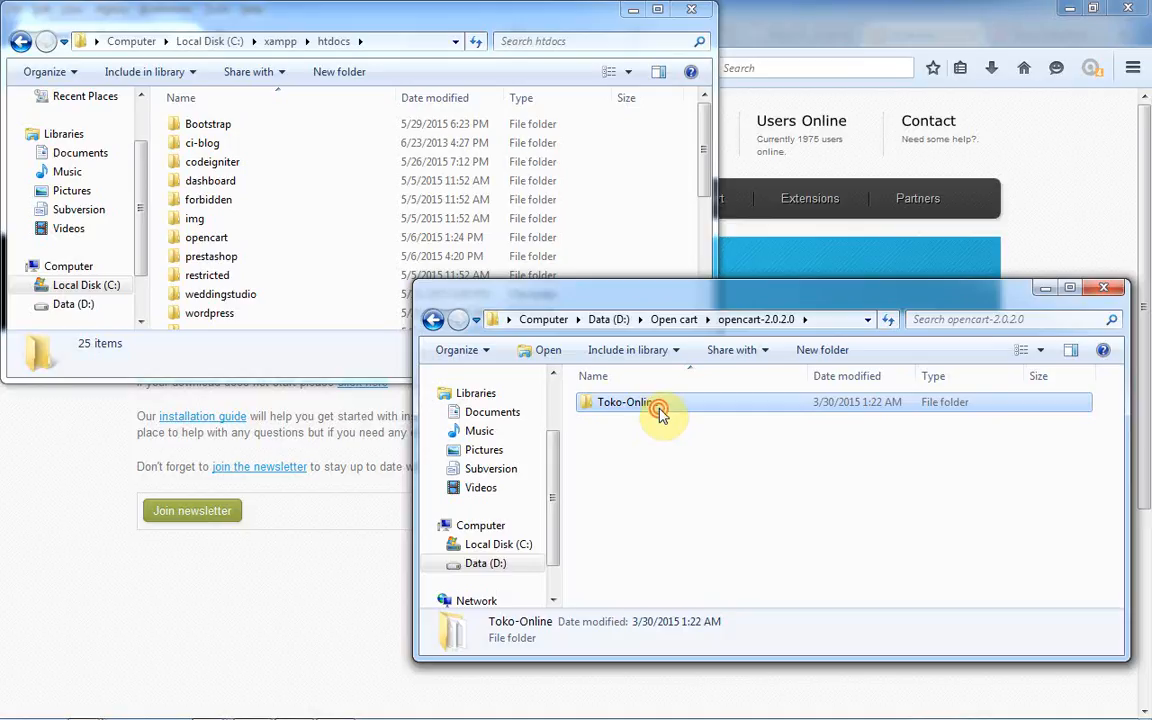
- Check Toko-Online's contents, then bring the C:\xampp\htdocs window forward
{"action": "double_click", "coordinate": [660, 412]}
{"action": "left_click", "coordinate": [432, 319]}
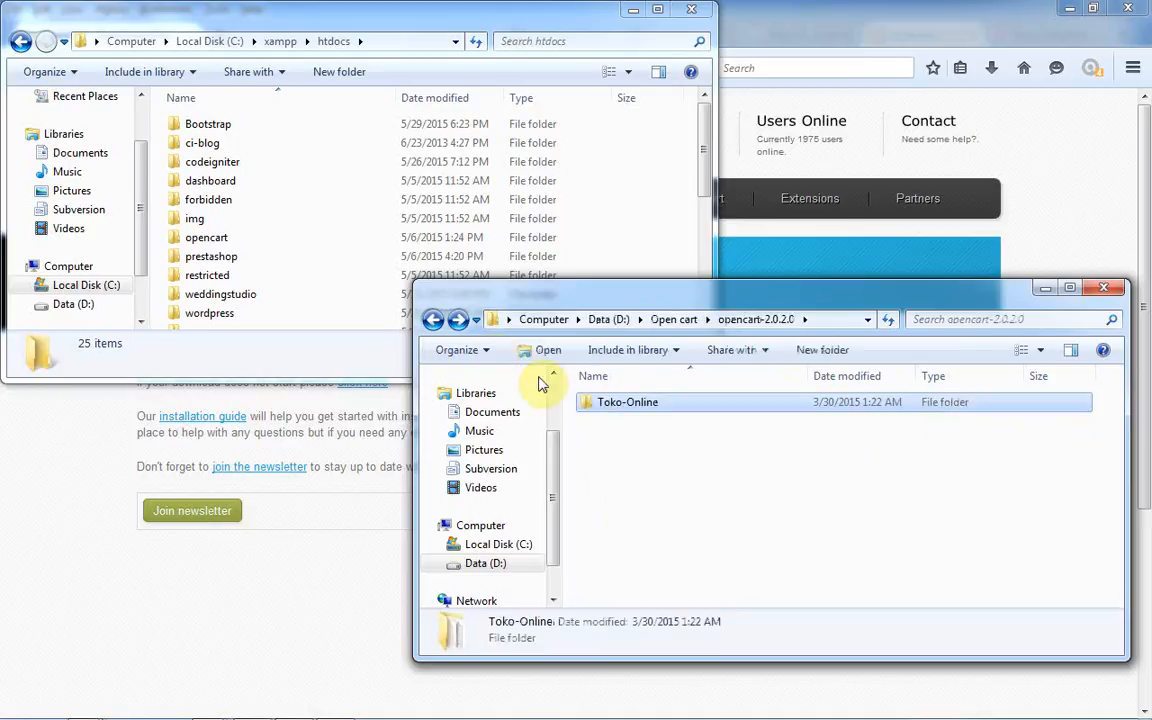
{"action": "left_click", "coordinate": [424, 18]}
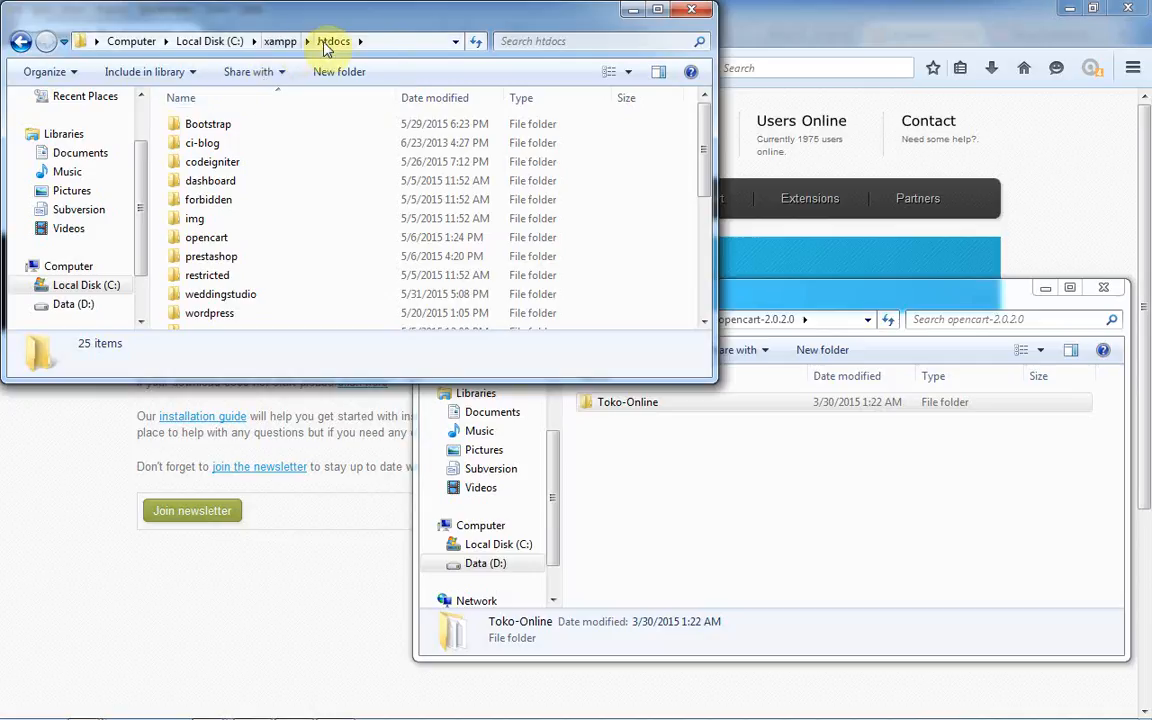
{"action": "left_click", "coordinate": [368, 38]}
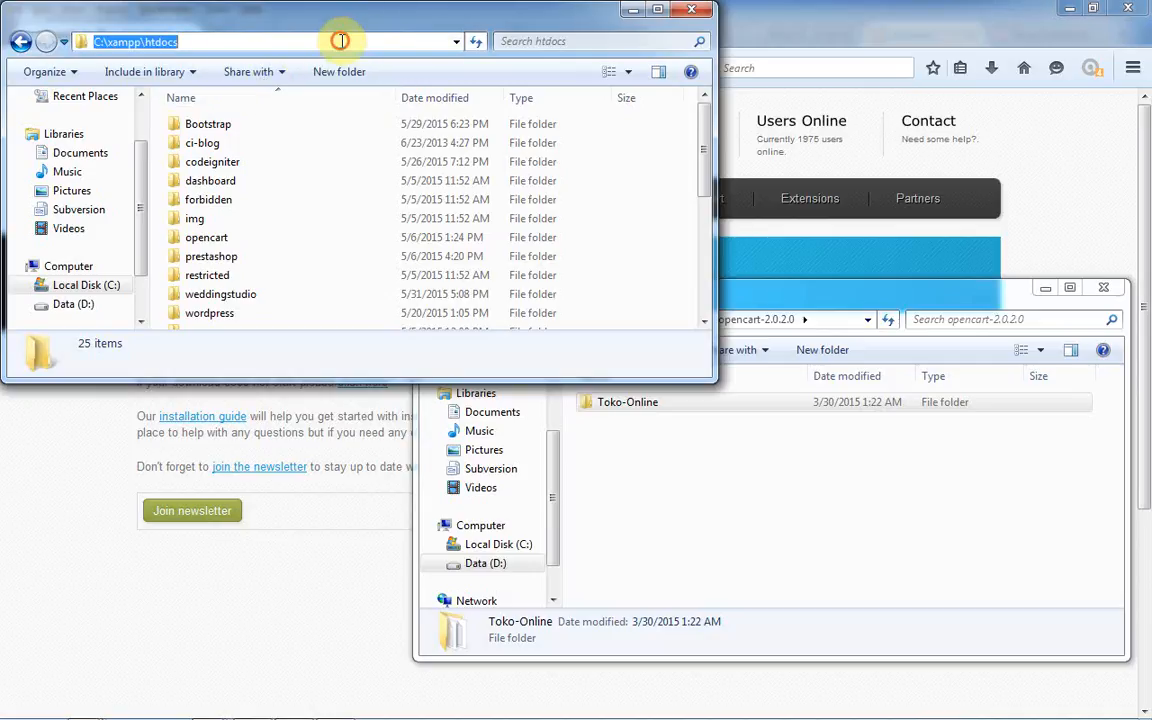
{"action": "left_click", "coordinate": [340, 38]}
- Paste Toko-Online into C:\xampp\htdocs, open the copy, then return to Firefox
{"action": "left_click", "coordinate": [669, 142]}
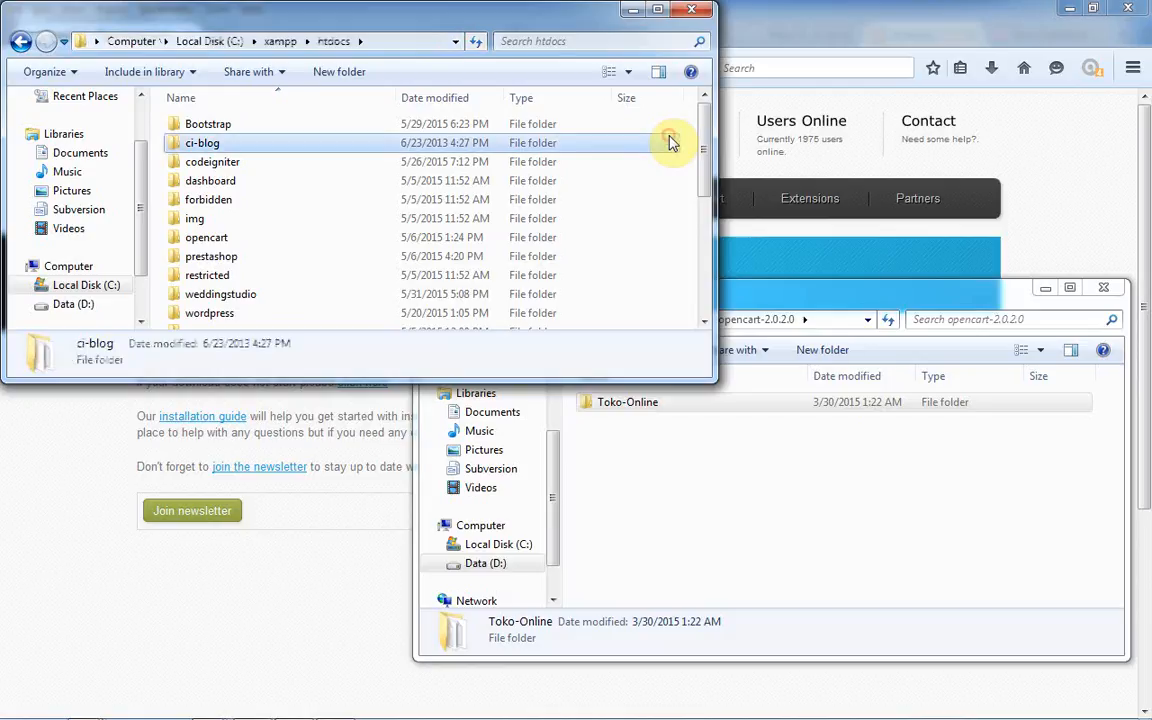
{"action": "key", "text": "ctrl+v"}
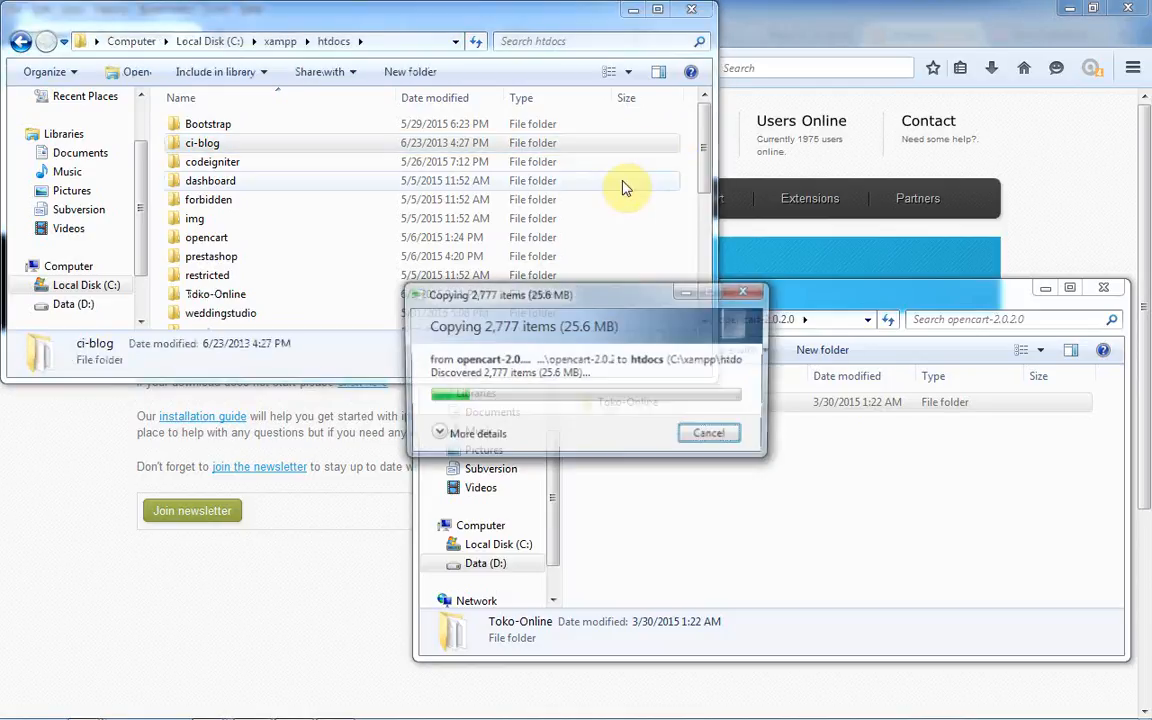
{"action": "left_click", "coordinate": [355, 300]}
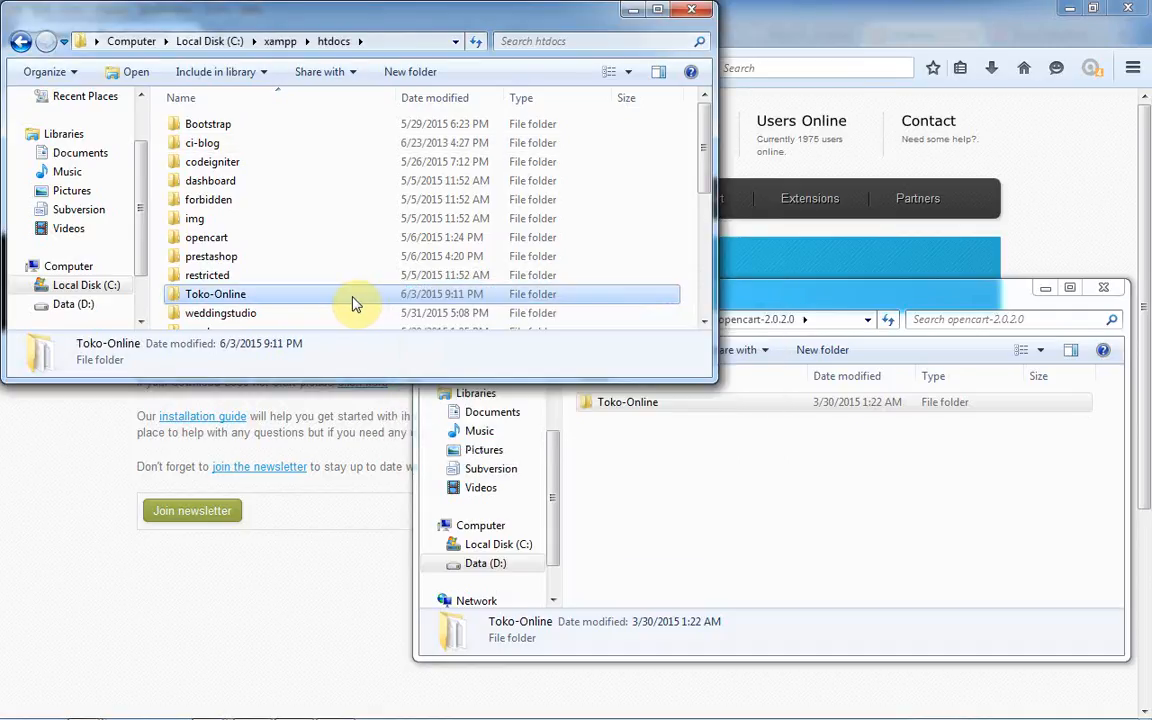
{"action": "double_click", "coordinate": [352, 303]}
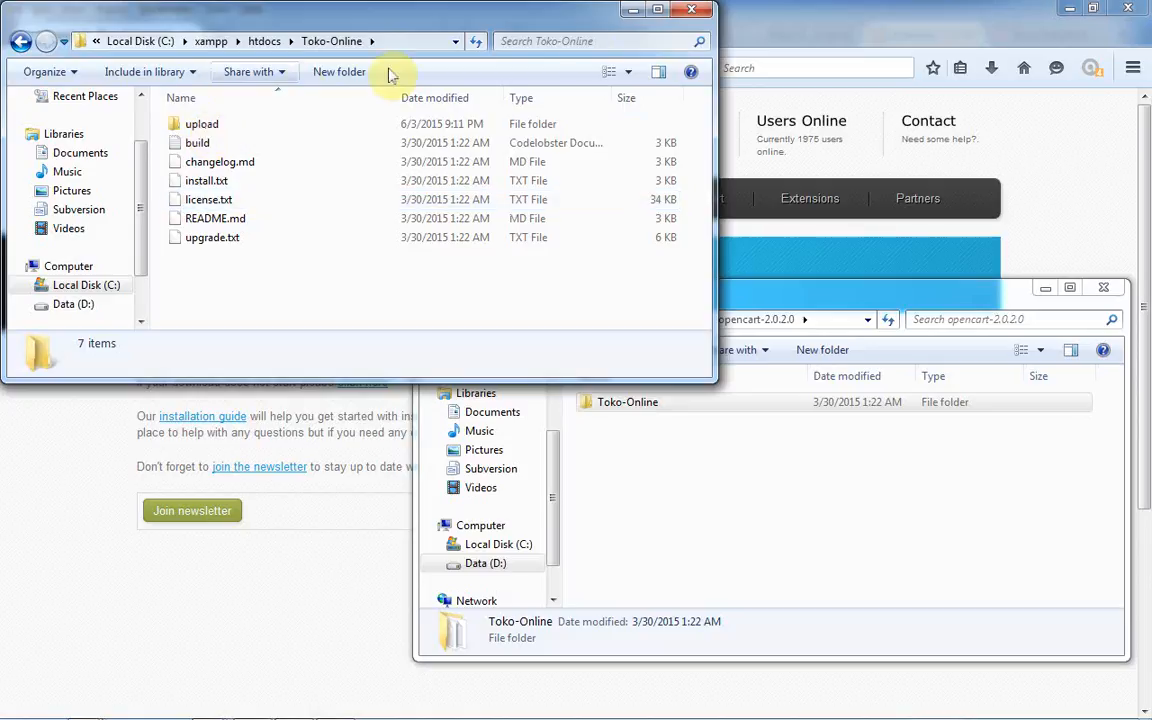
{"action": "left_click", "coordinate": [746, 29]}
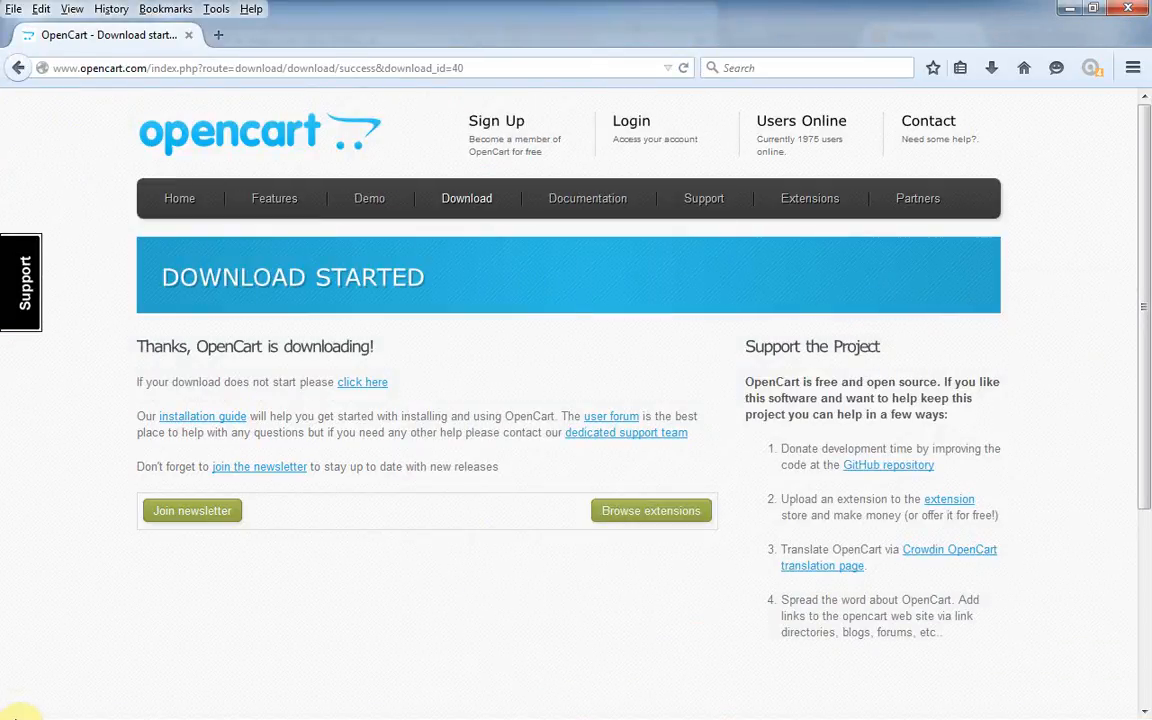
- Search the Start menu for xampp and launch XAMPP Control Panel
{"action": "left_click", "coordinate": [16, 710]}
{"action": "left_click", "coordinate": [16, 710]}
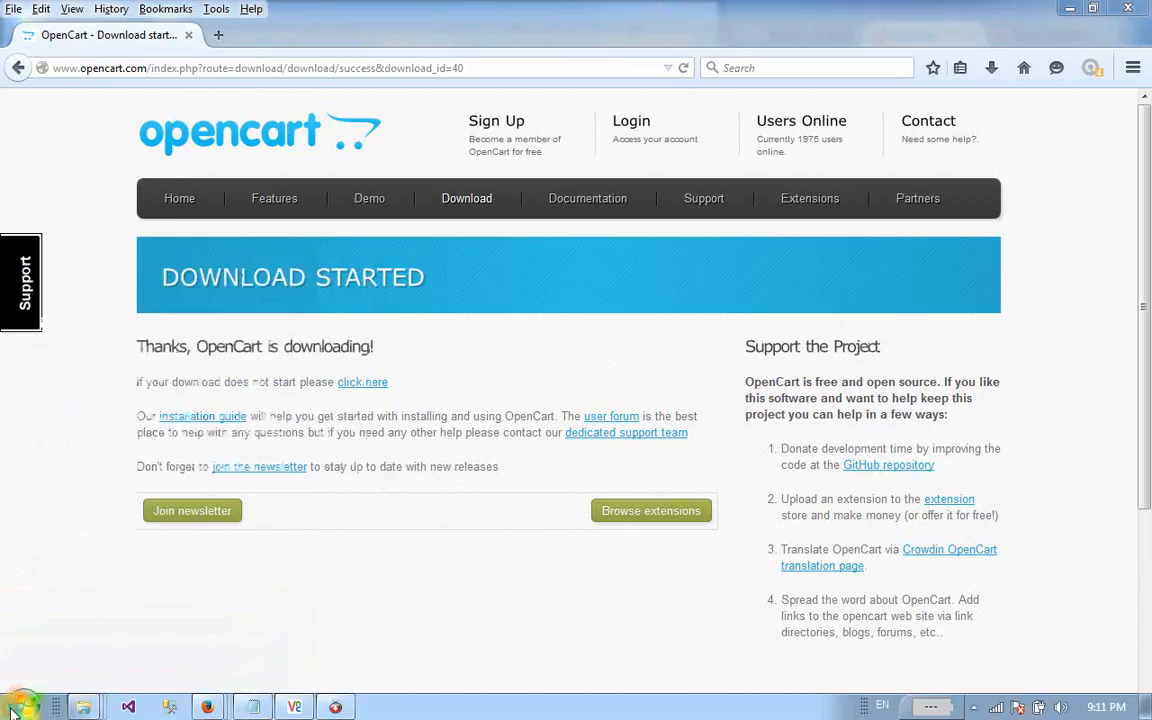
{"action": "left_click", "coordinate": [16, 710]}
{"action": "type", "text": "xampp"}
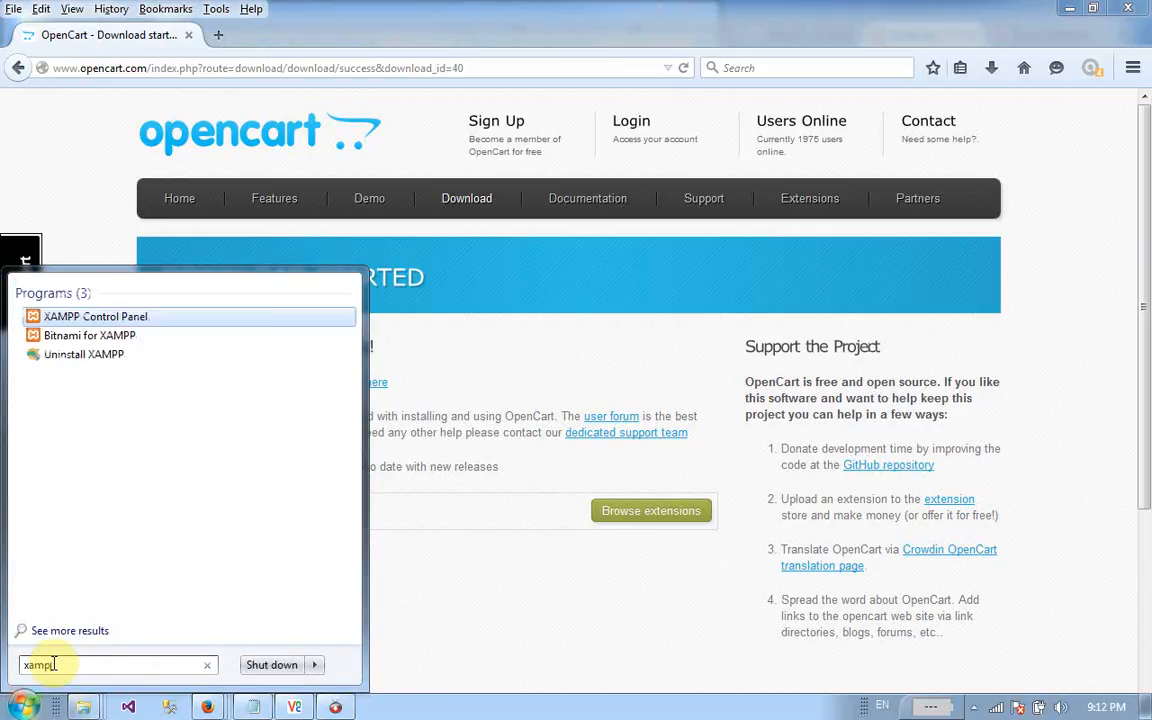
{"action": "key", "text": "Return"}
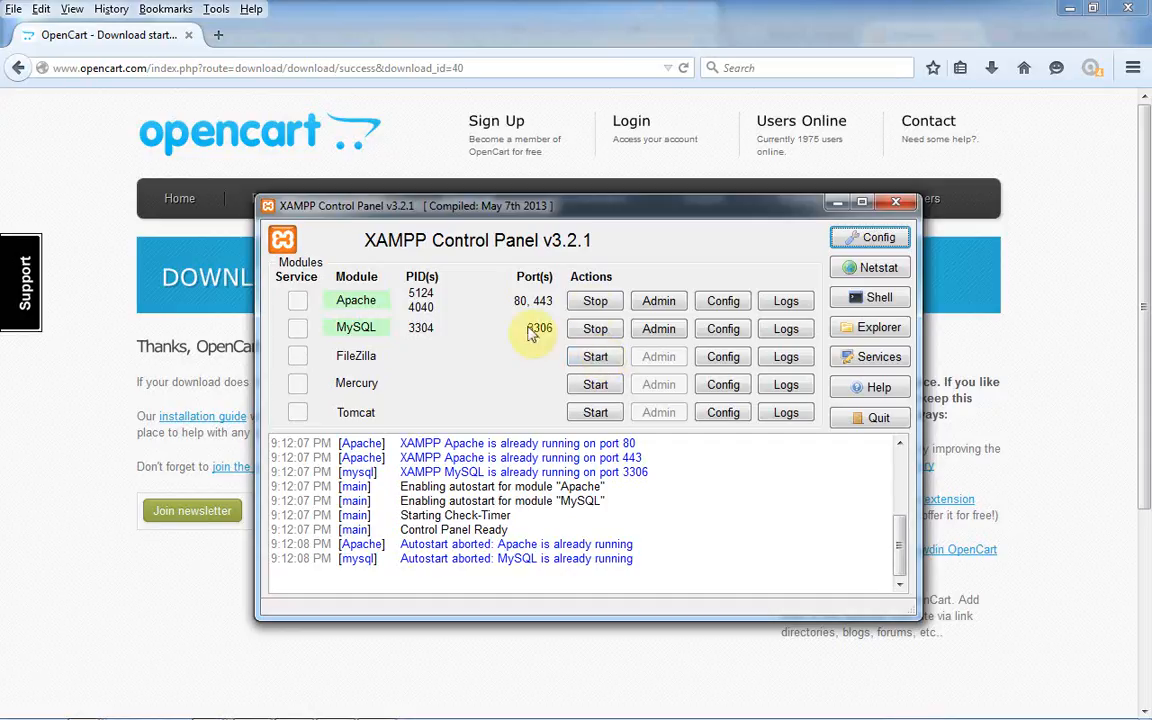
- Close XAMPP and load localhost/Toko-Online in a new Firefox tab
{"action": "left_click", "coordinate": [893, 202]}
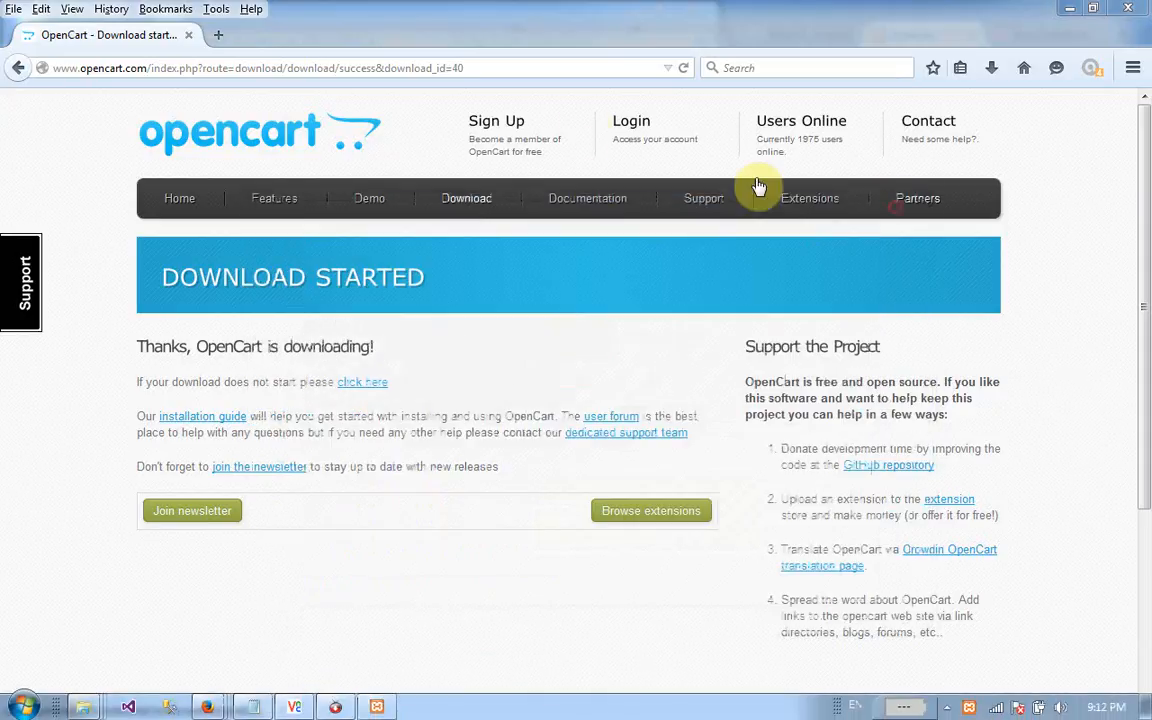
{"action": "left_click", "coordinate": [222, 42]}
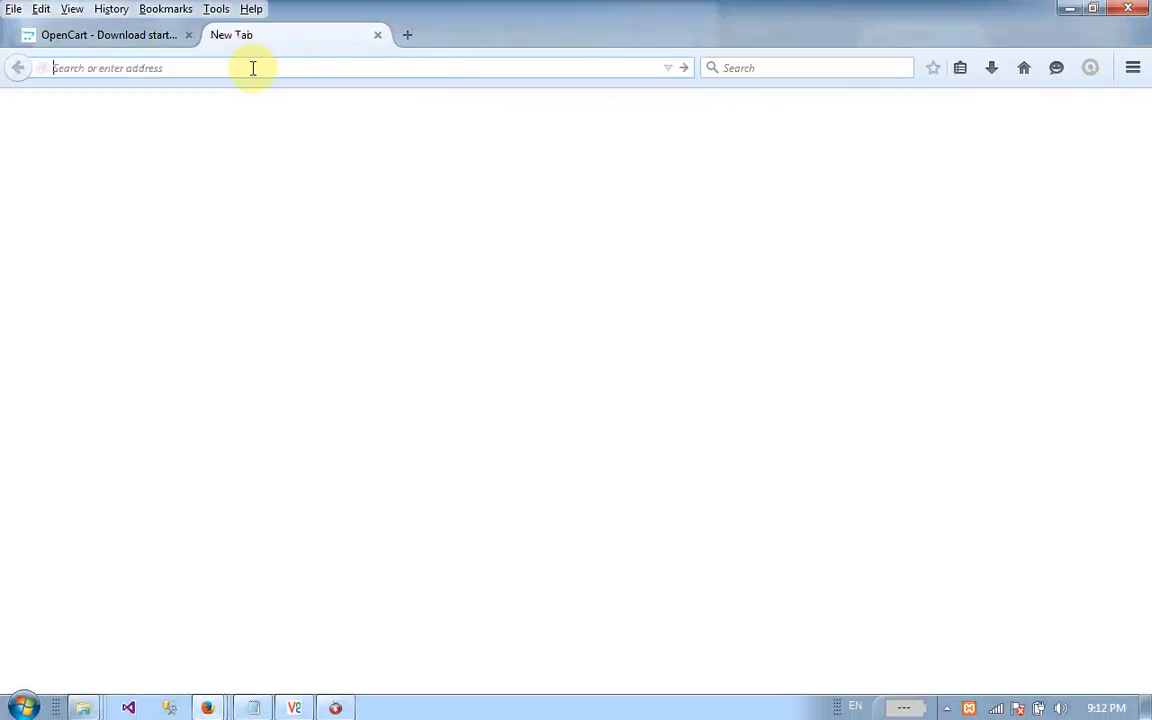
{"action": "type", "text": "loc"}
{"action": "key", "text": "Right"}
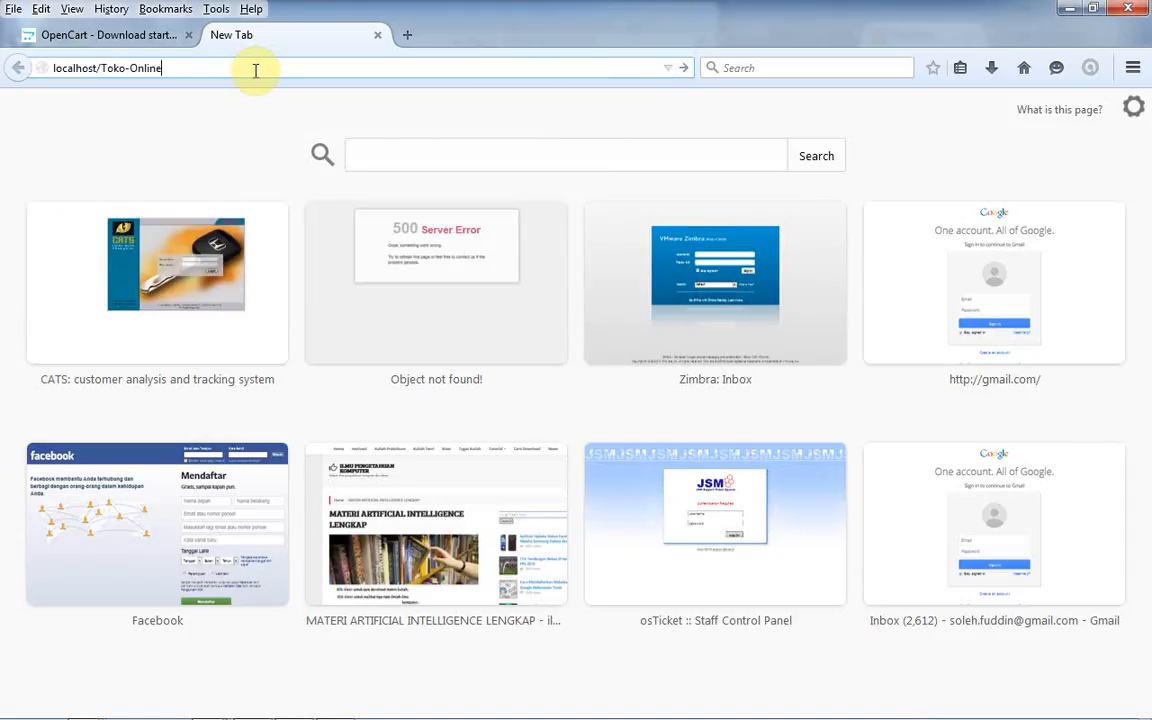
{"action": "type", "text": "Toko-Online"}
{"action": "key", "text": "Return"}
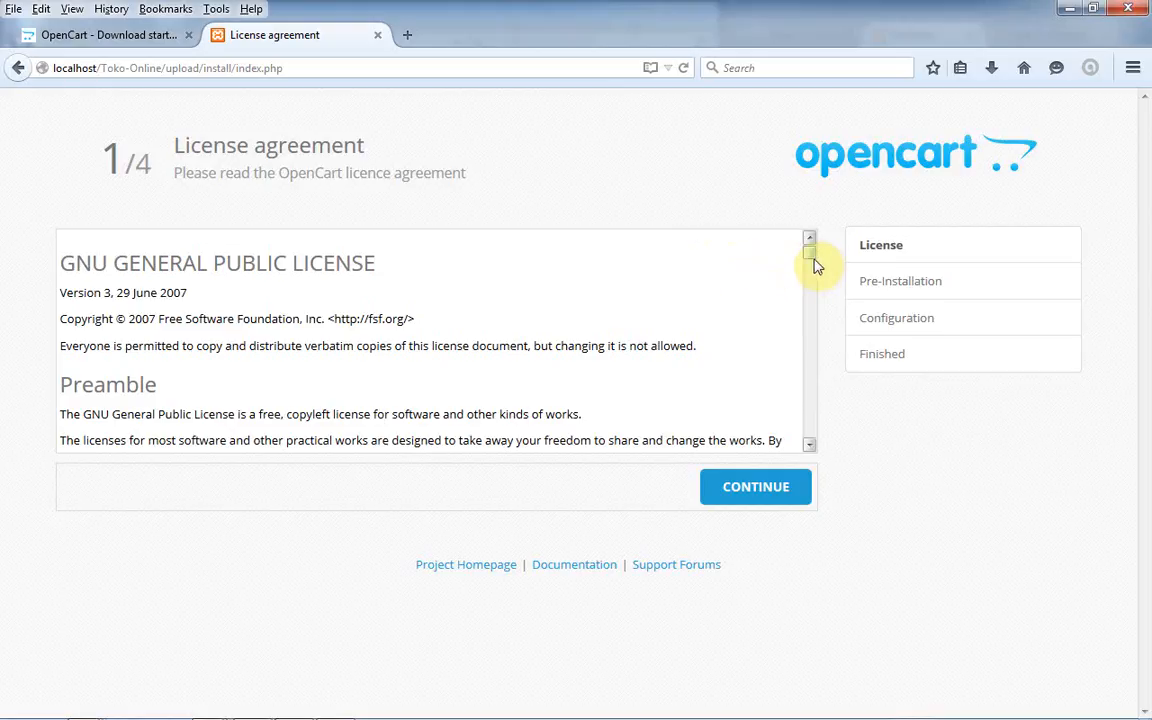
- Scroll through the license agreement and continue to Pre-Installation
{"action": "left_click_drag", "start_coordinate": [812, 262], "coordinate": [770, 224]}
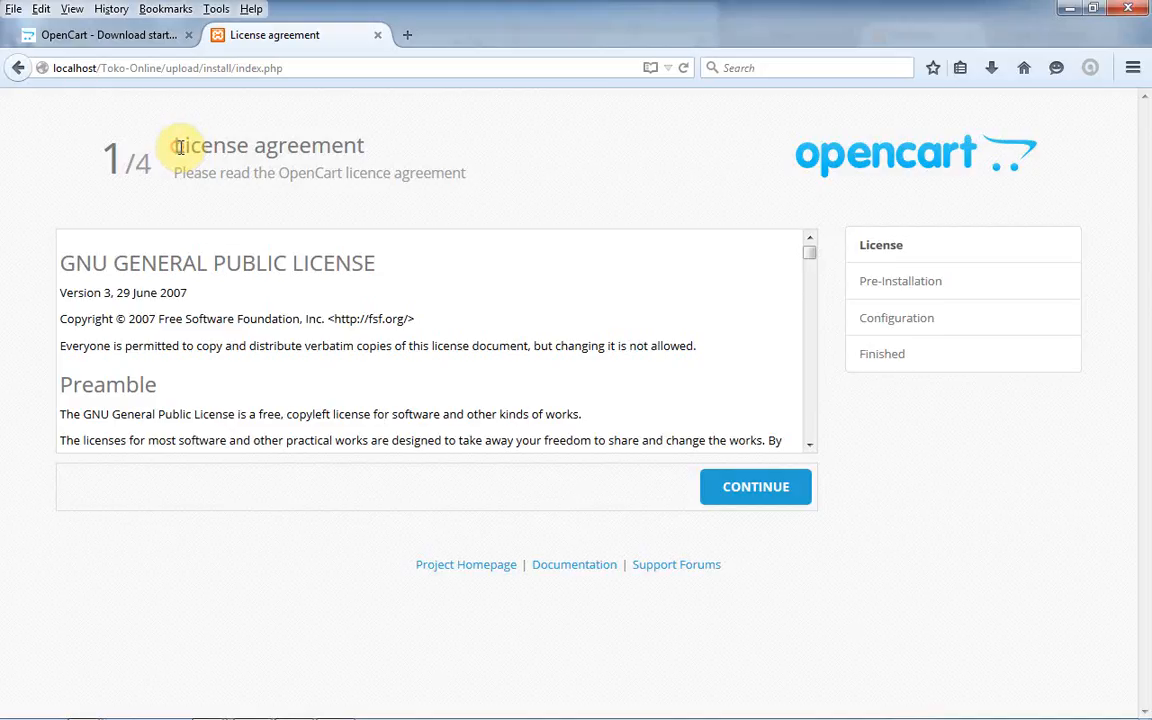
{"action": "left_click_drag", "start_coordinate": [178, 147], "coordinate": [405, 158]}
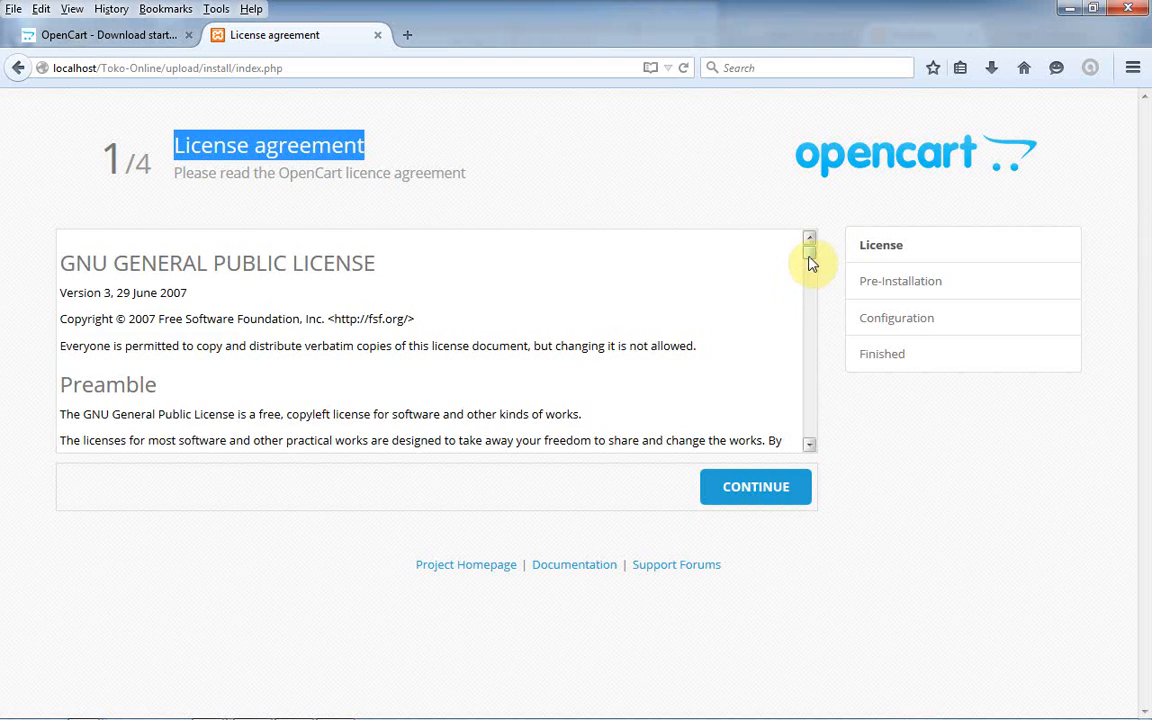
{"action": "left_click_drag", "start_coordinate": [810, 262], "coordinate": [818, 465]}
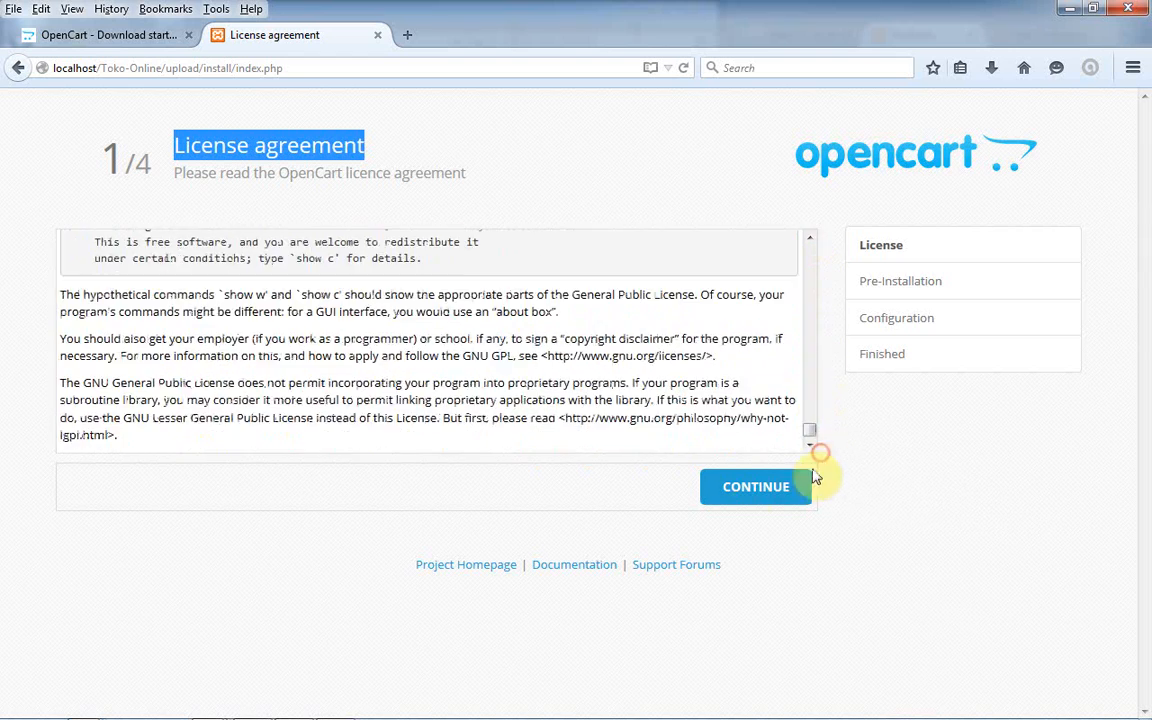
{"action": "left_click", "coordinate": [730, 498]}
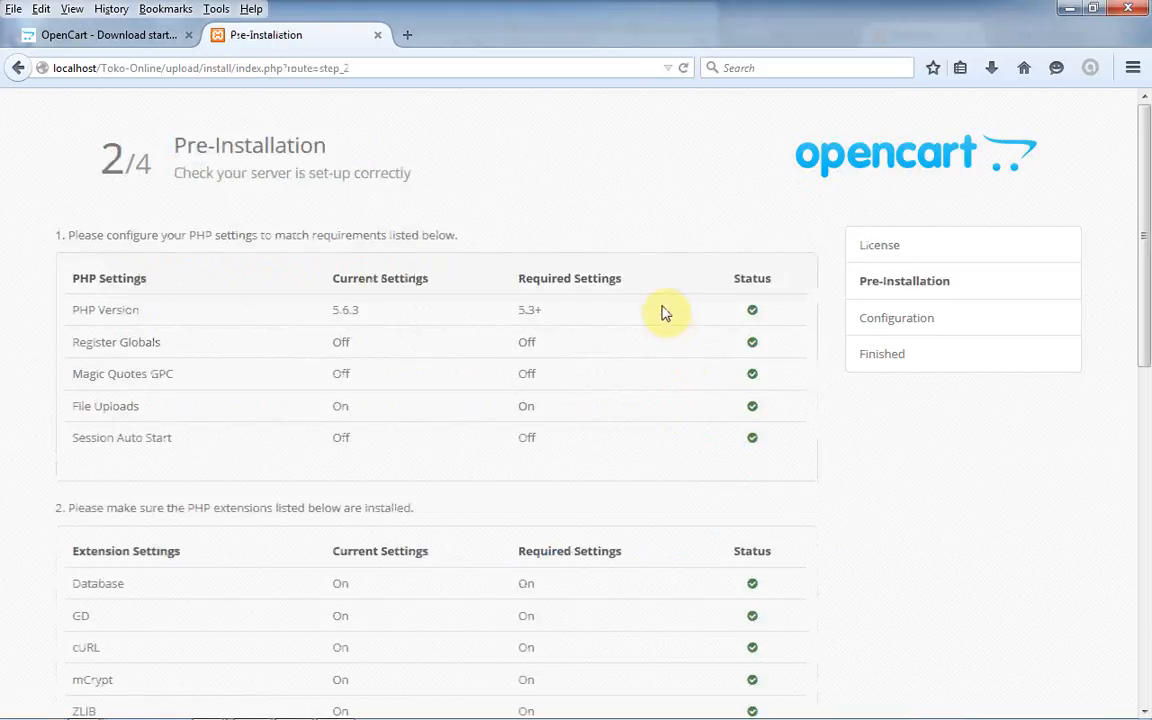
- Review the pre-installation checks, including the file permissions note, and try to continue past step 2
{"action": "left_click_drag", "start_coordinate": [1145, 140], "coordinate": [1147, 368]}
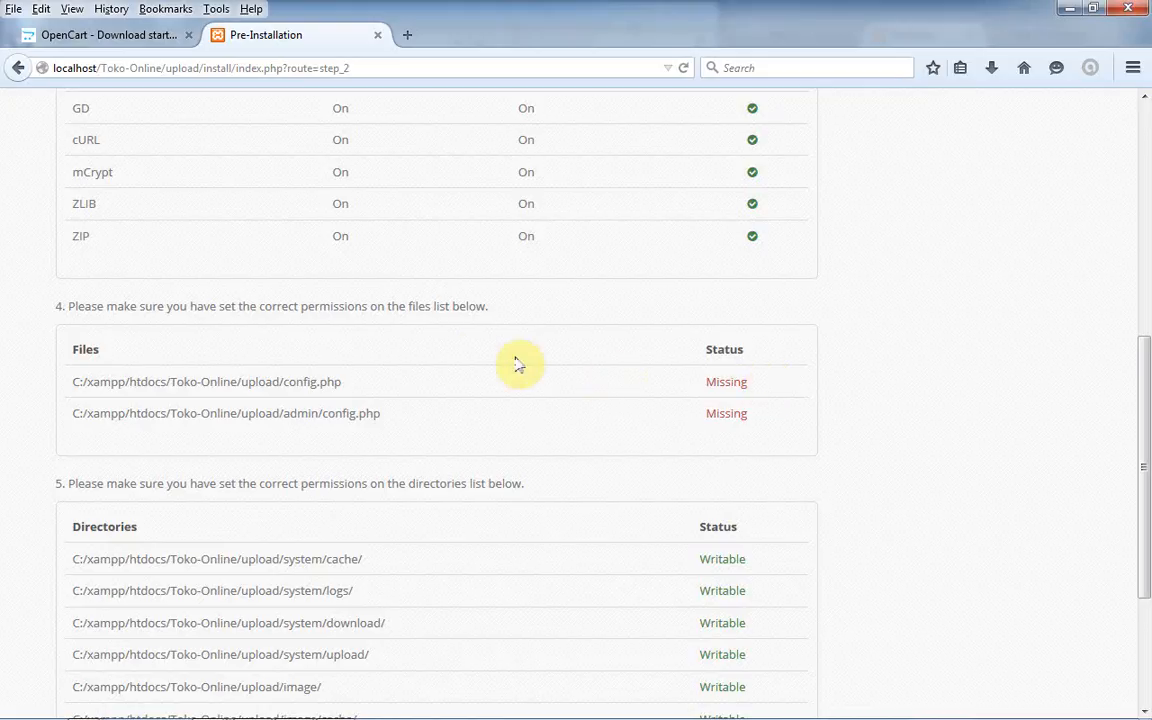
{"action": "mouse_move", "coordinate": [1147, 433]}
{"action": "left_mouse_down"}
{"action": "mouse_move", "coordinate": [1142, 573]}
{"action": "mouse_move", "coordinate": [1147, 472]}
{"action": "mouse_move", "coordinate": [1125, 438]}
{"action": "left_mouse_up"}
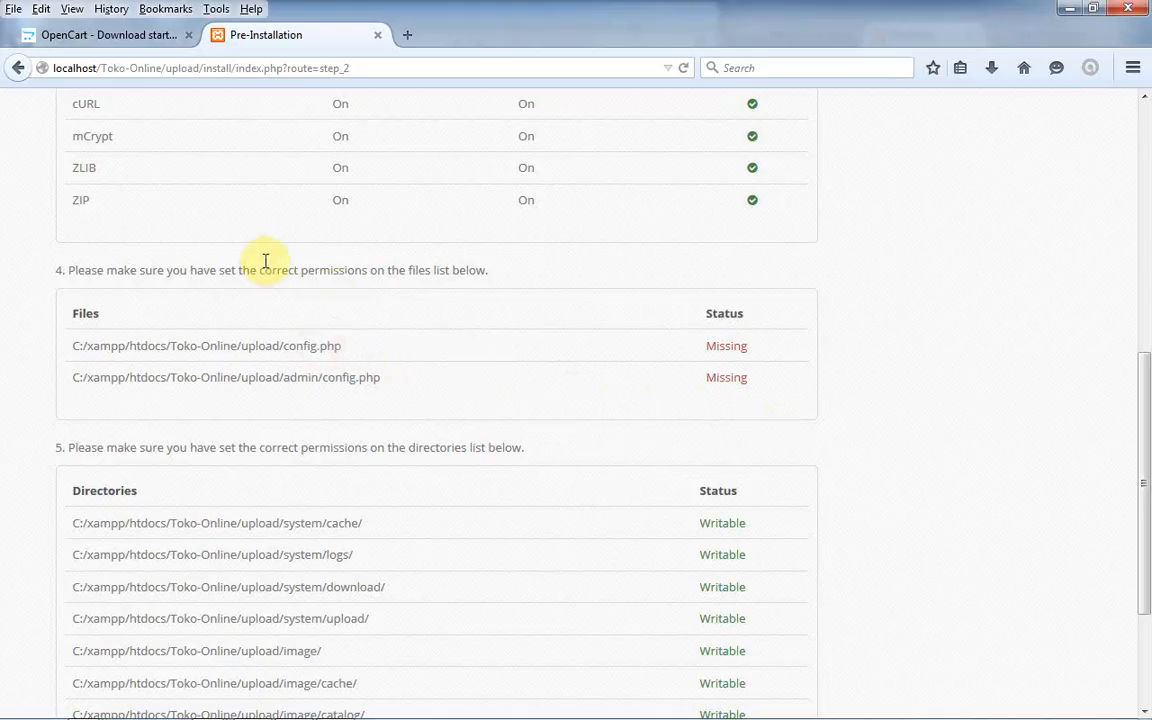
{"action": "left_click_drag", "start_coordinate": [256, 264], "coordinate": [416, 265]}
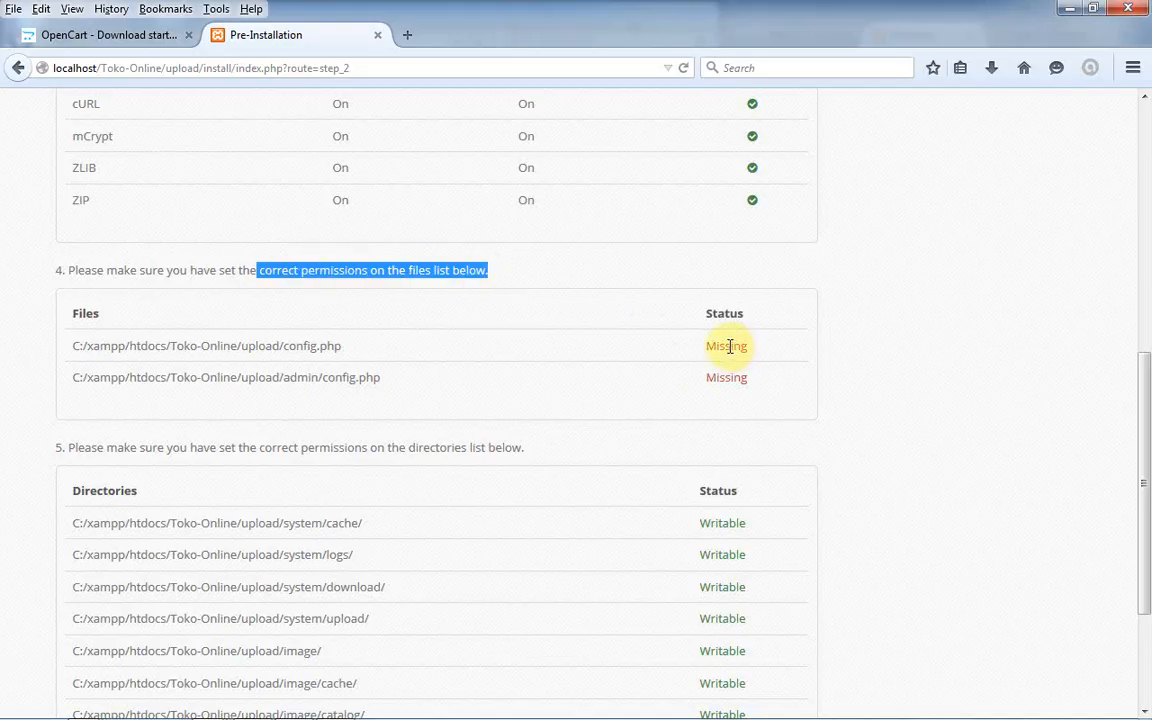
{"action": "left_click_drag", "start_coordinate": [725, 345], "coordinate": [689, 342]}
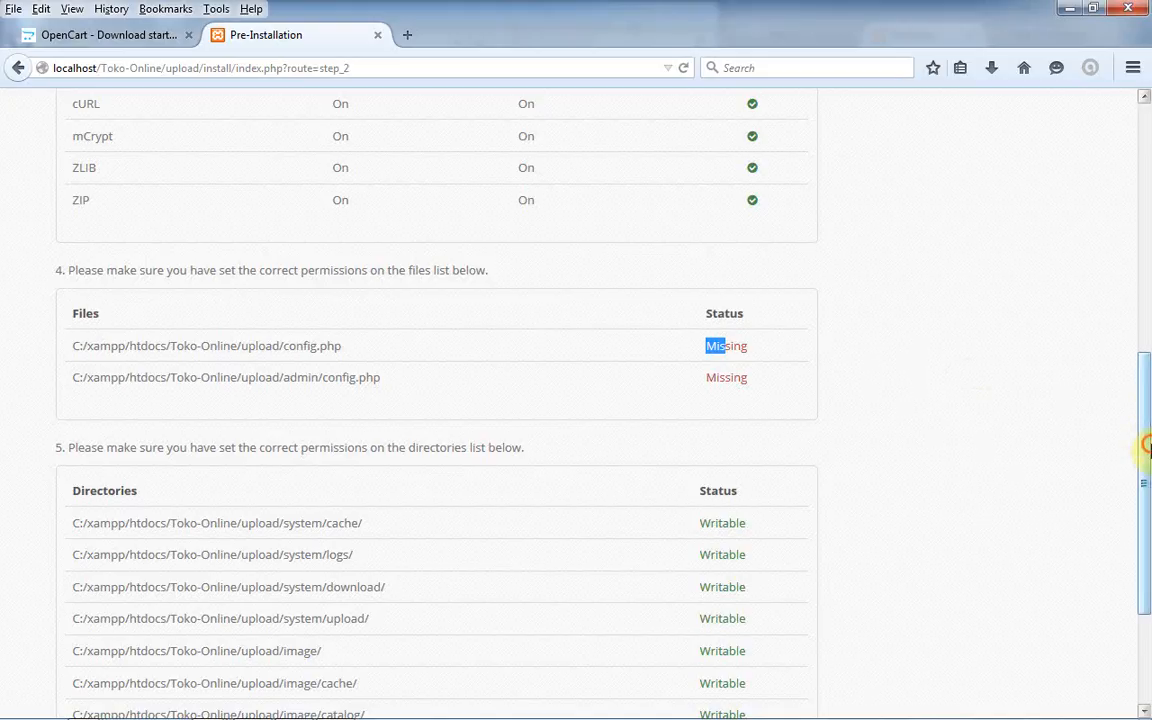
{"action": "left_click_drag", "start_coordinate": [1146, 445], "coordinate": [1146, 518]}
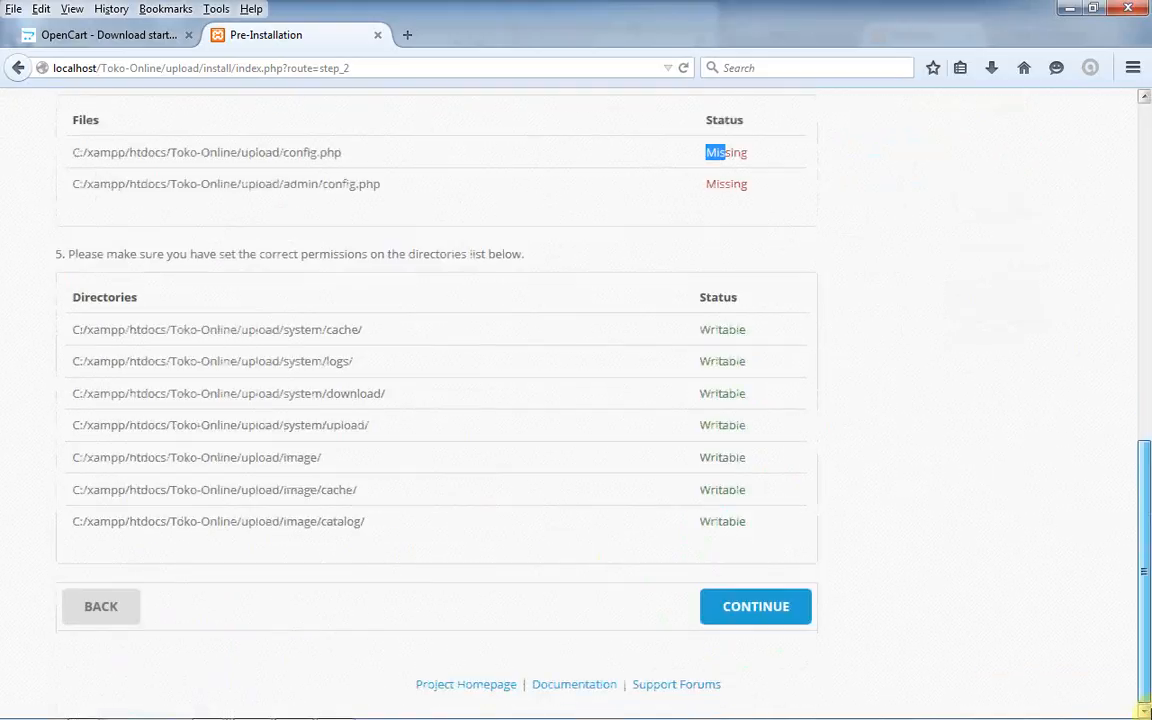
{"action": "left_click", "coordinate": [790, 605]}
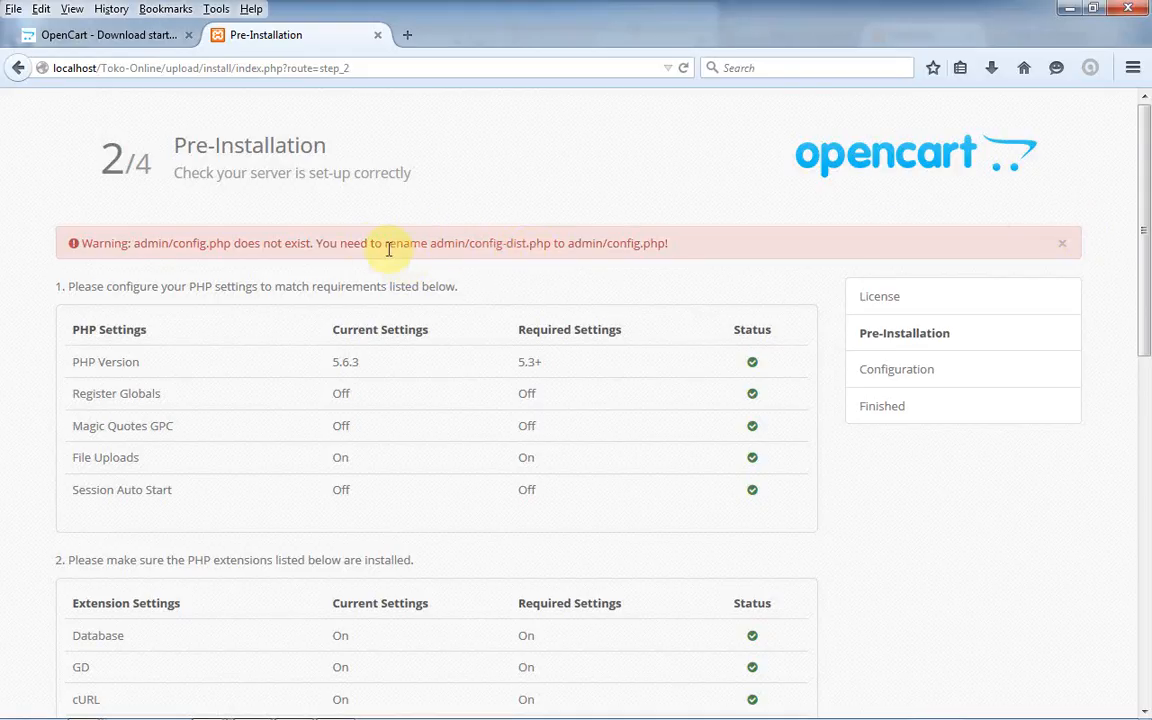
- Highlight the warning to rename admin/config-dist.php to admin/config.php, then bring up the open folder windows
{"action": "left_click_drag", "start_coordinate": [447, 247], "coordinate": [648, 248]}
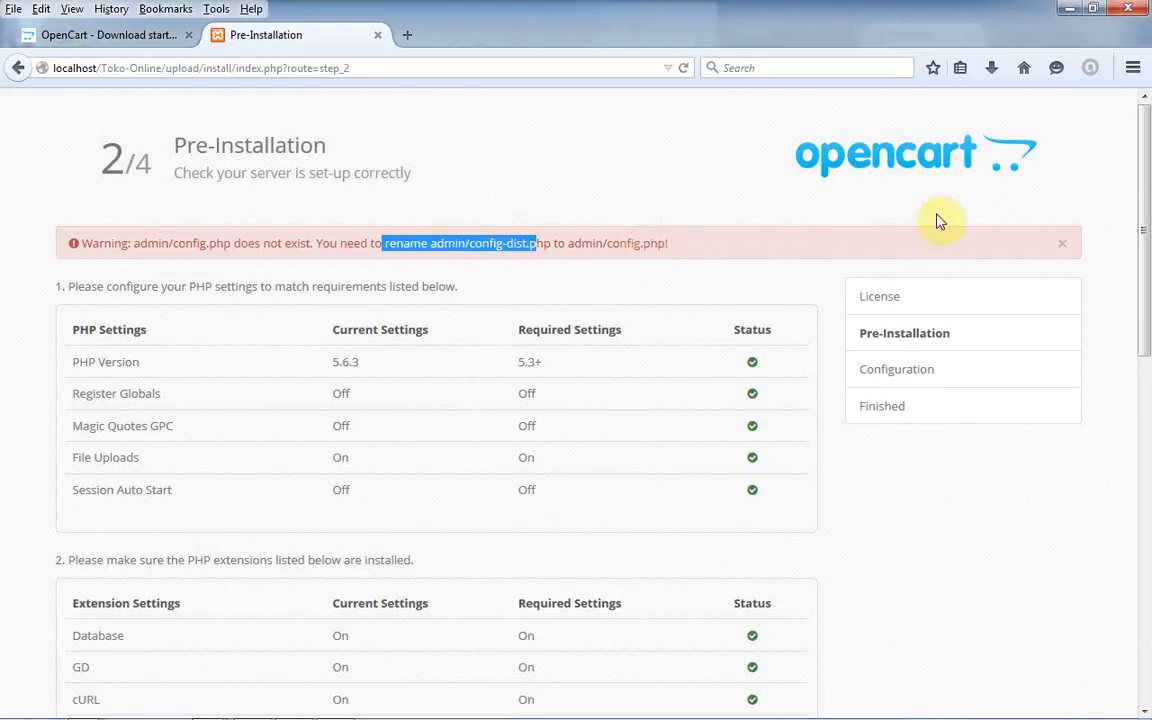
{"action": "left_click_drag", "start_coordinate": [1144, 249], "coordinate": [1150, 195]}
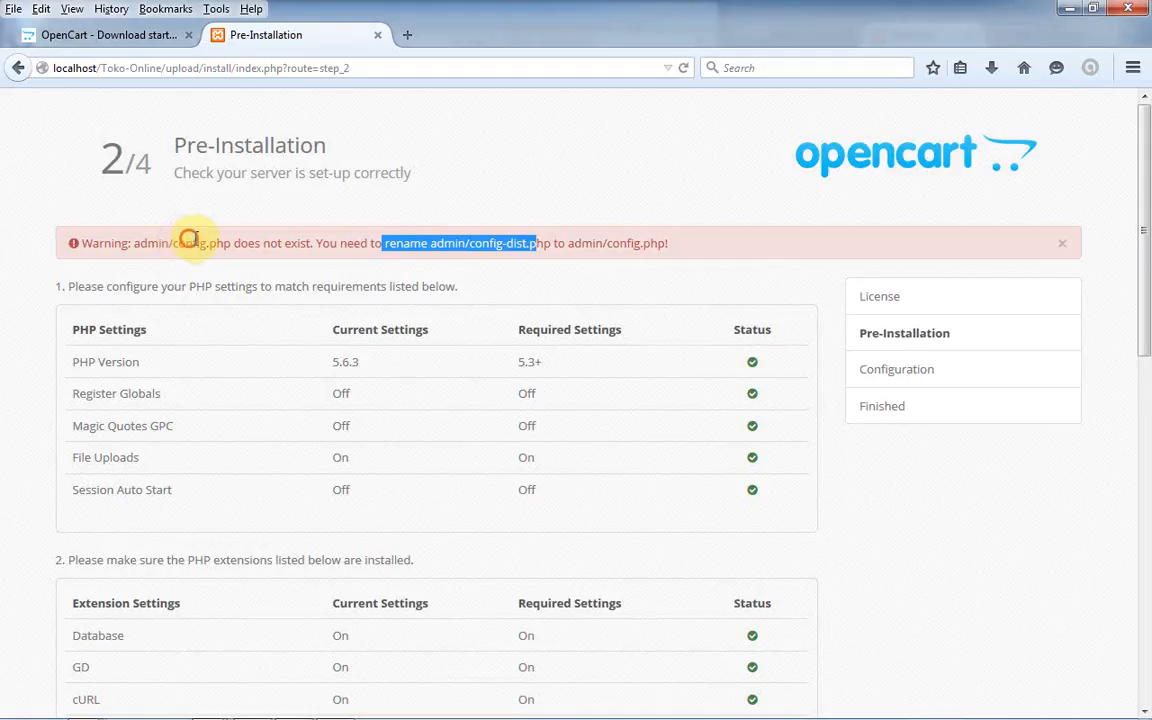
{"action": "left_click_drag", "start_coordinate": [189, 238], "coordinate": [350, 238]}
{"action": "double_click", "coordinate": [376, 243]}
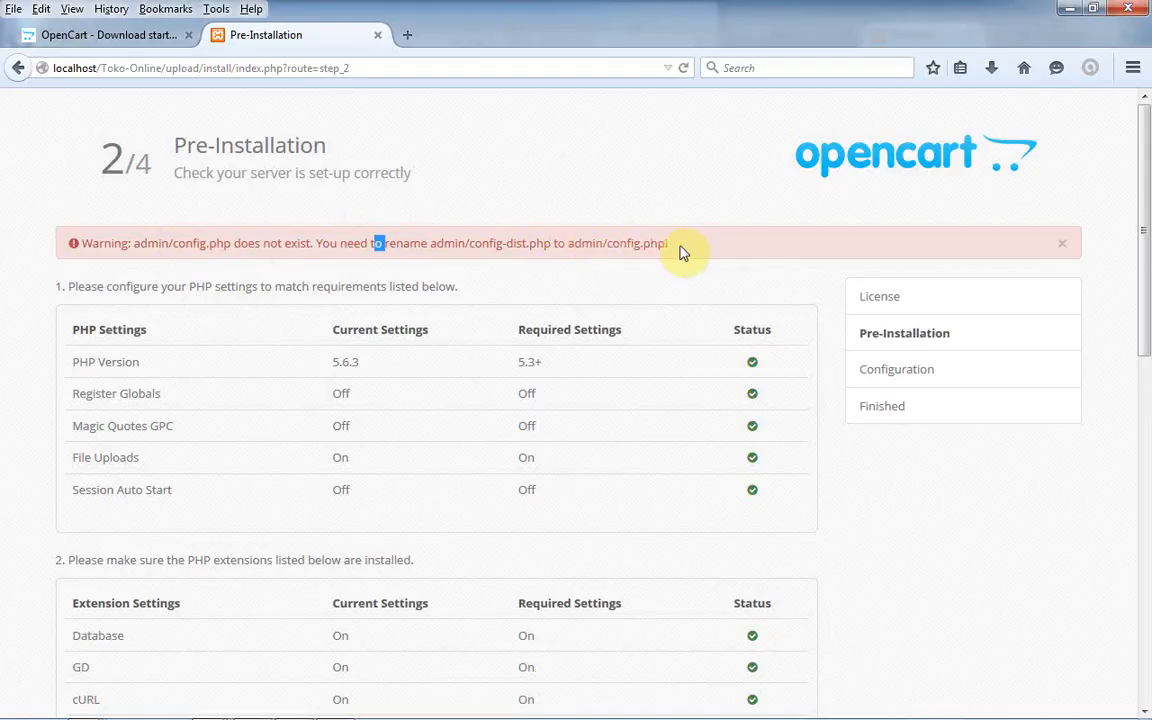
{"action": "mouse_move", "coordinate": [35, 710]}
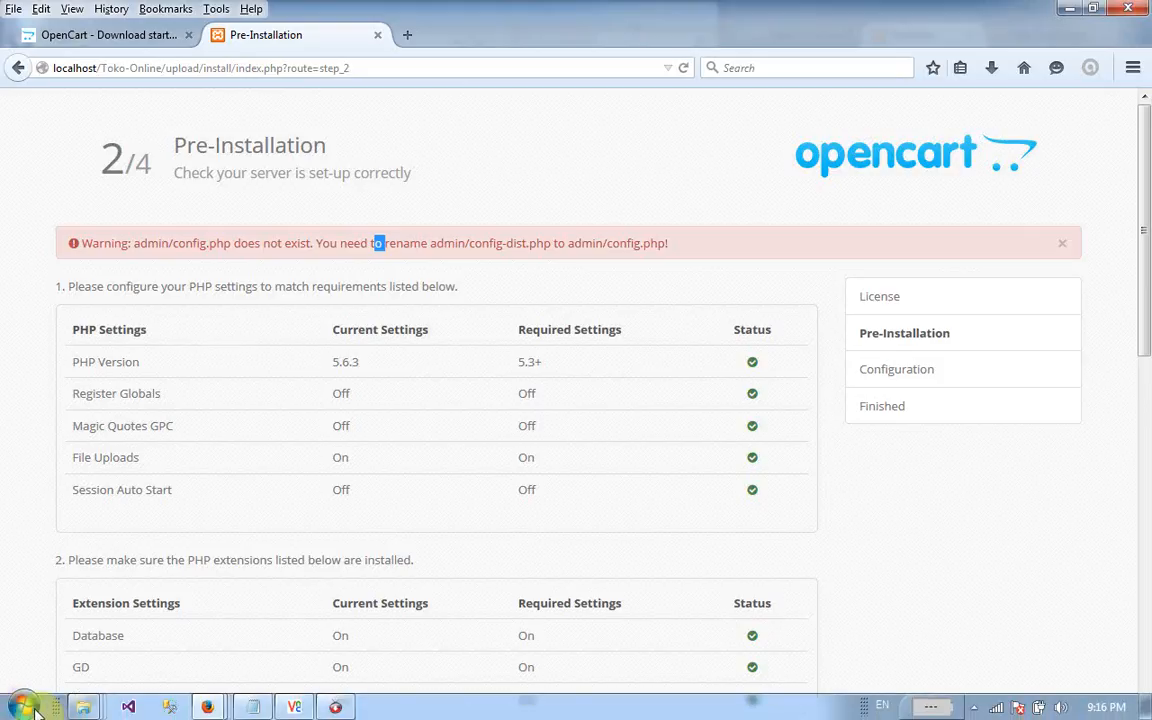
{"action": "left_click", "coordinate": [80, 707]}
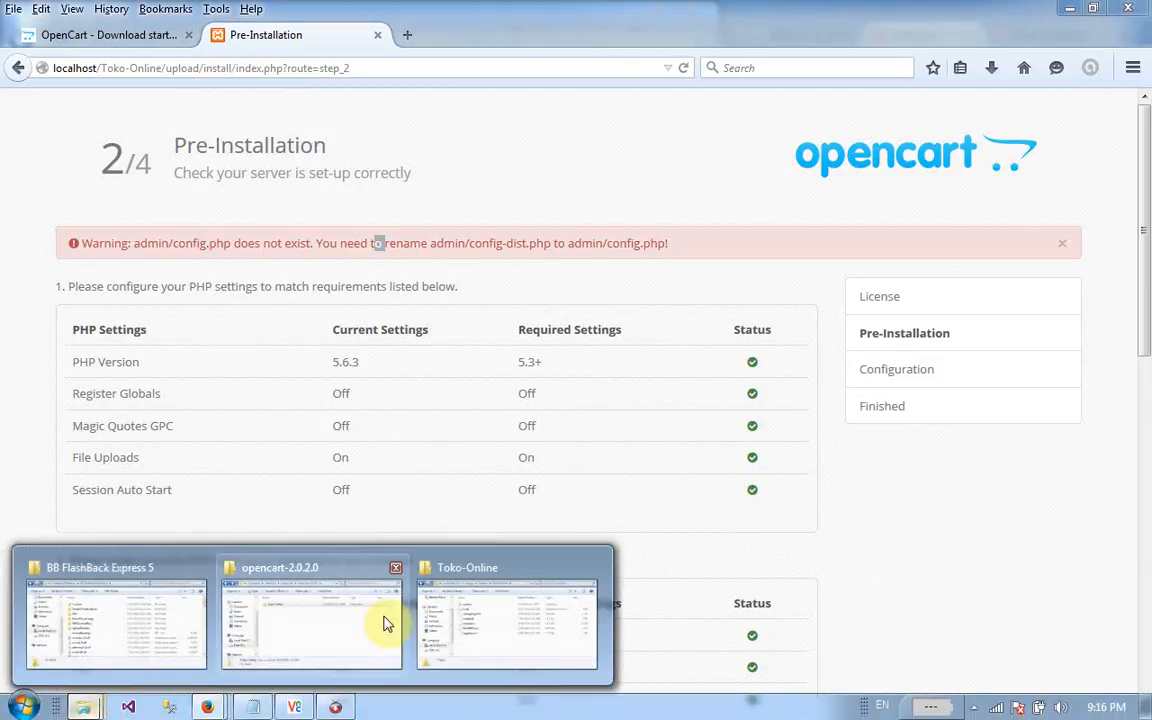
- Centre the Toko-Online folder window and briefly view install.txt in Notepad
{"action": "left_click", "coordinate": [490, 640]}
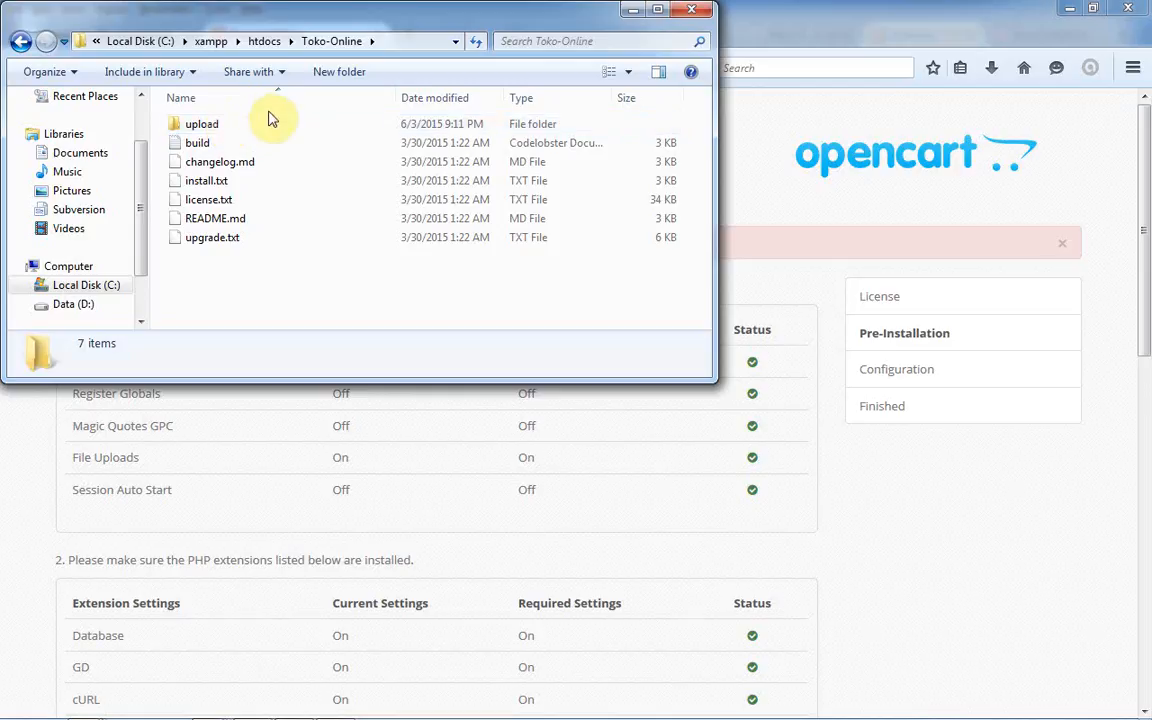
{"action": "left_click_drag", "start_coordinate": [340, 20], "coordinate": [548, 210]}
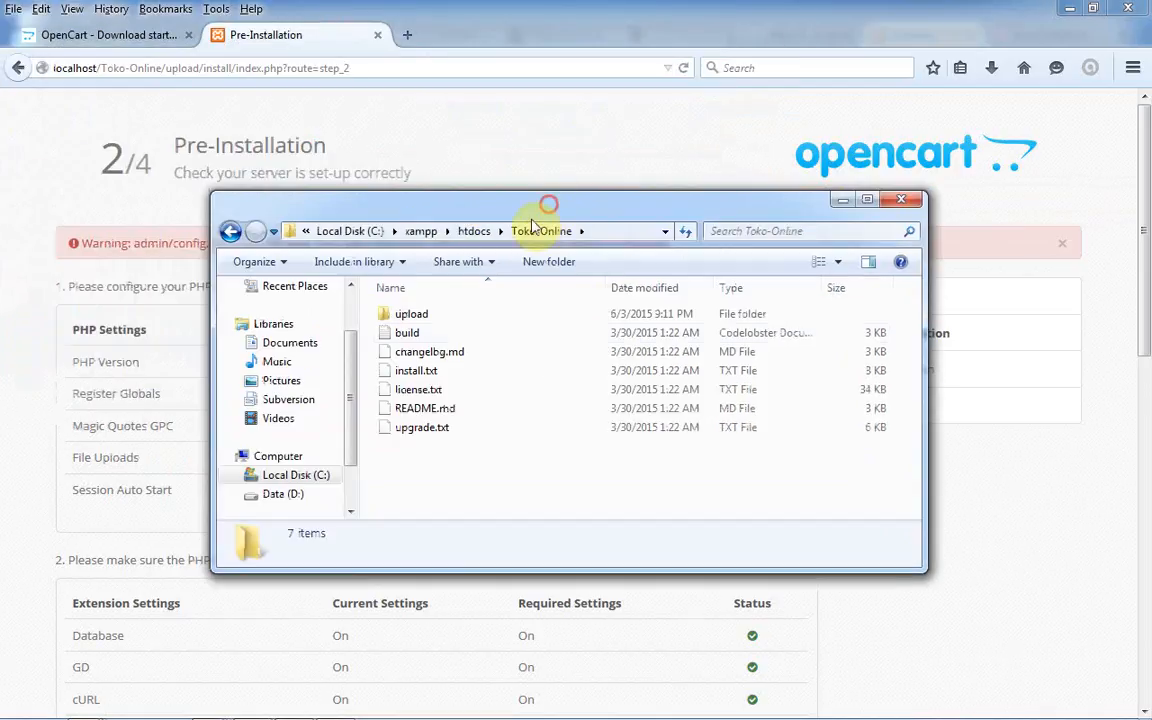
{"action": "left_click", "coordinate": [443, 410]}
{"action": "left_click", "coordinate": [425, 370]}
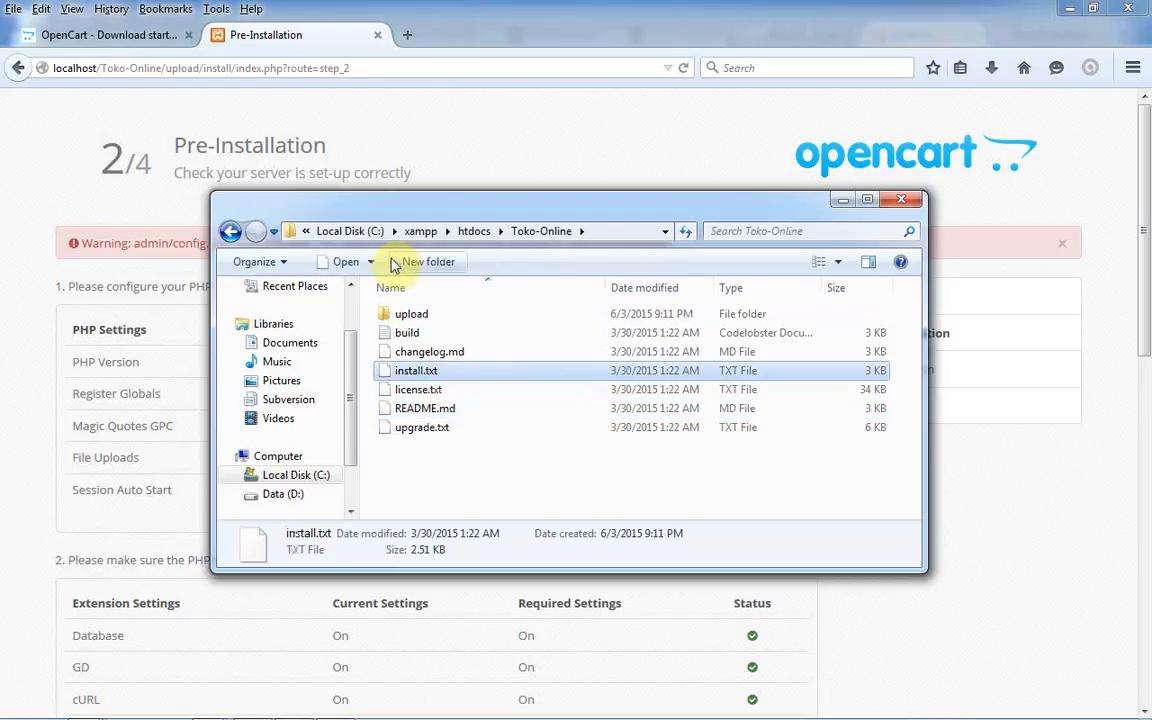
{"action": "left_click", "coordinate": [375, 262]}
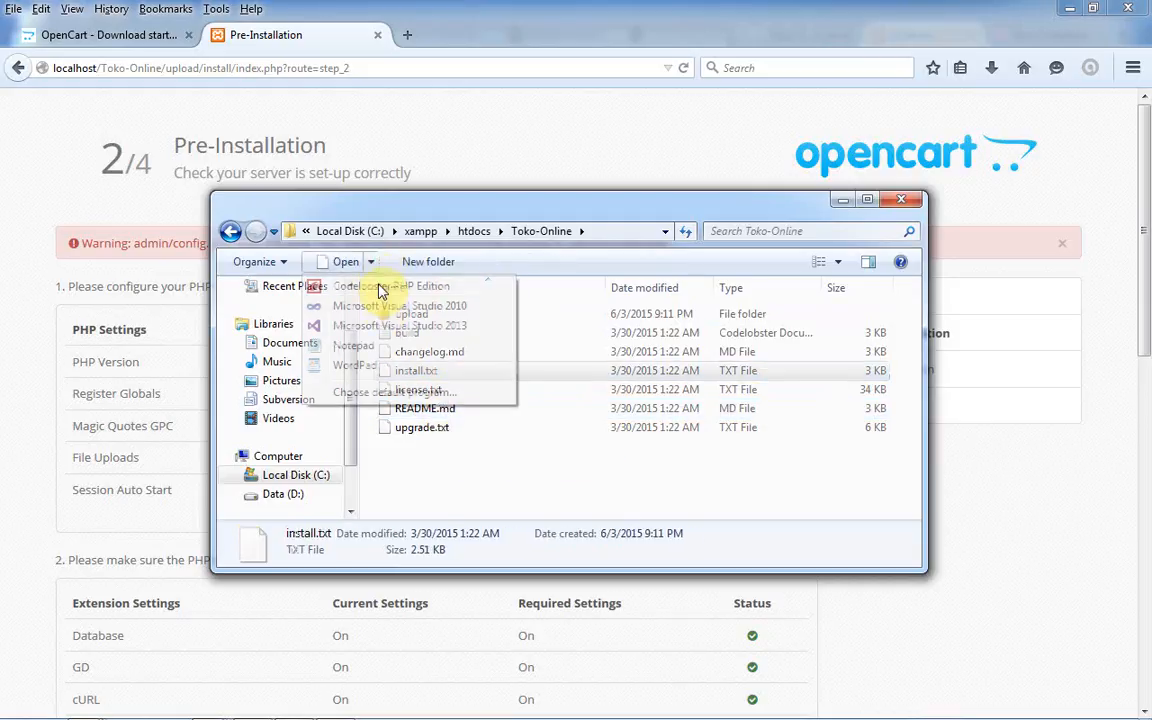
{"action": "left_click", "coordinate": [389, 348]}
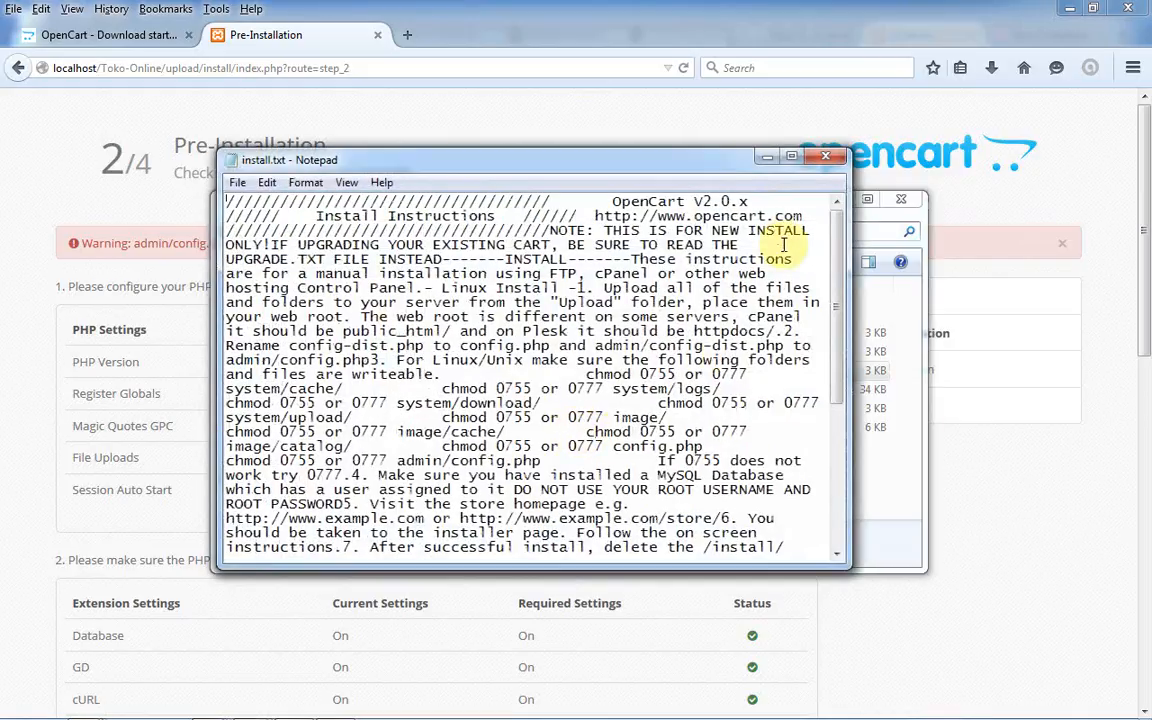
{"action": "left_click", "coordinate": [825, 158]}
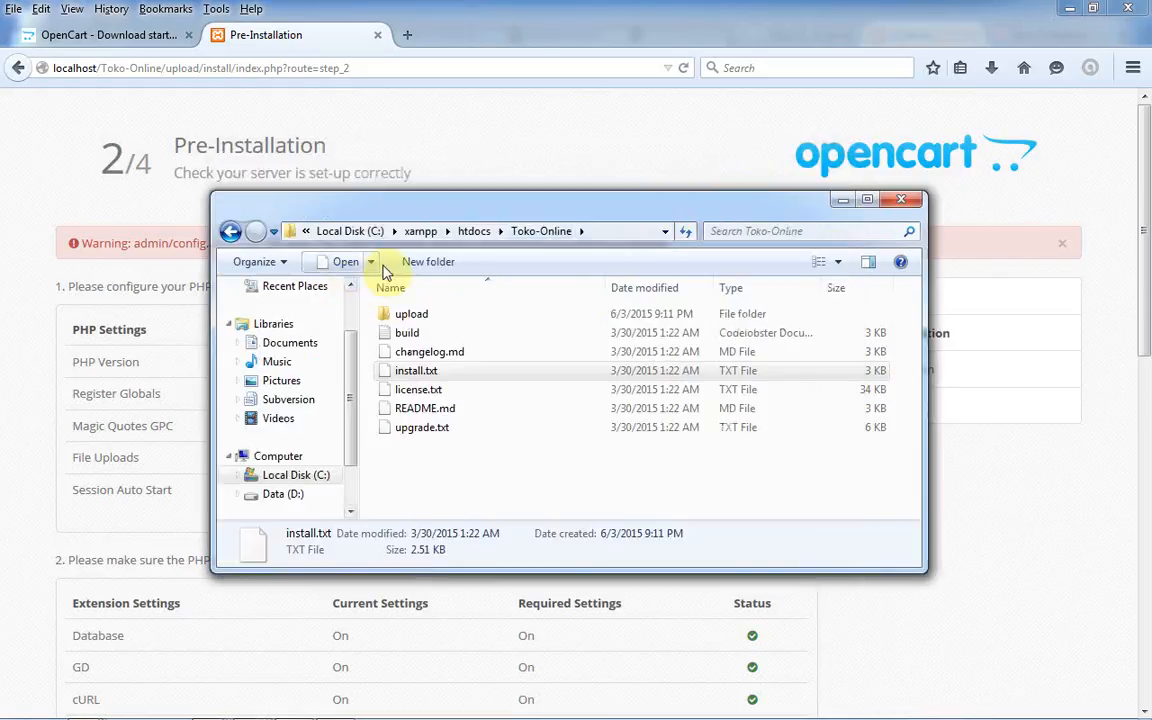
- Open install.txt in Codelobster PHP Edition instead
{"action": "left_click", "coordinate": [371, 262]}
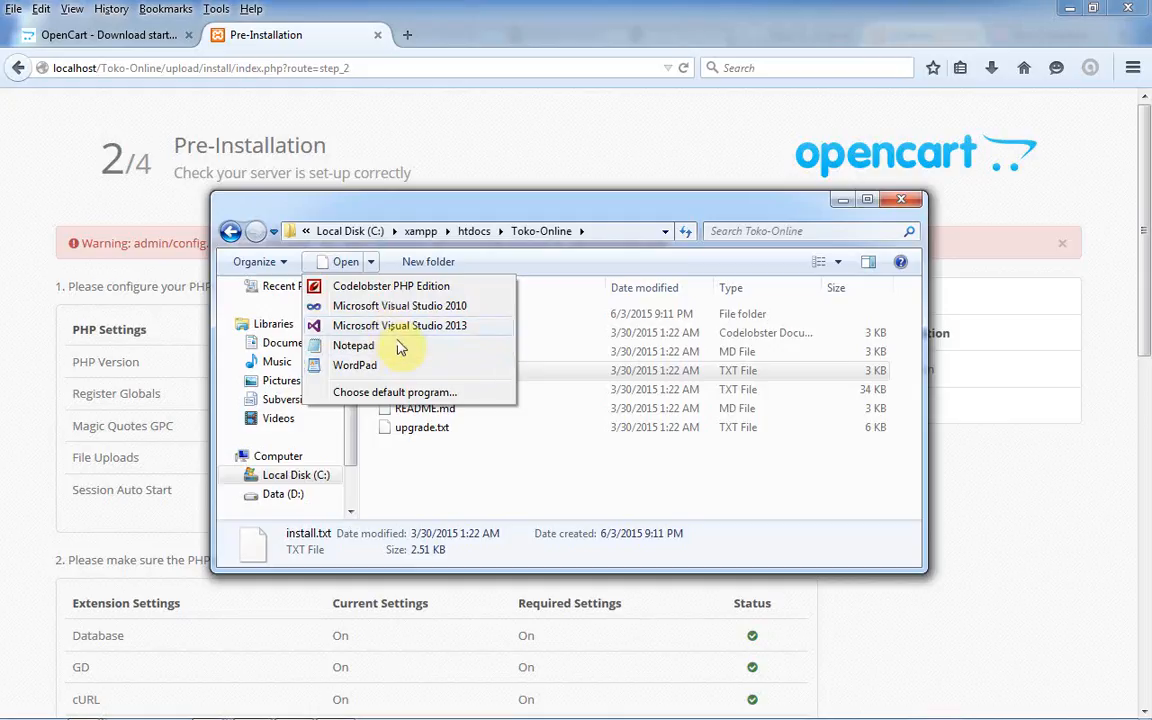
{"action": "left_click", "coordinate": [418, 289]}
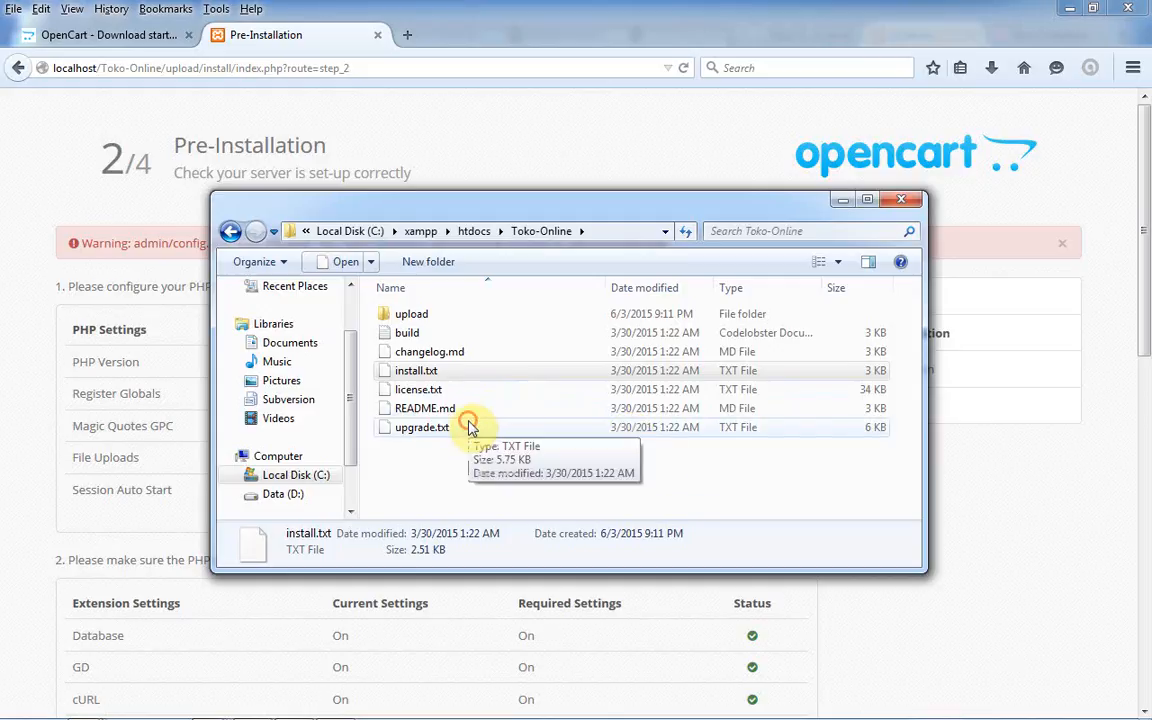
{"action": "left_click", "coordinate": [475, 427]}
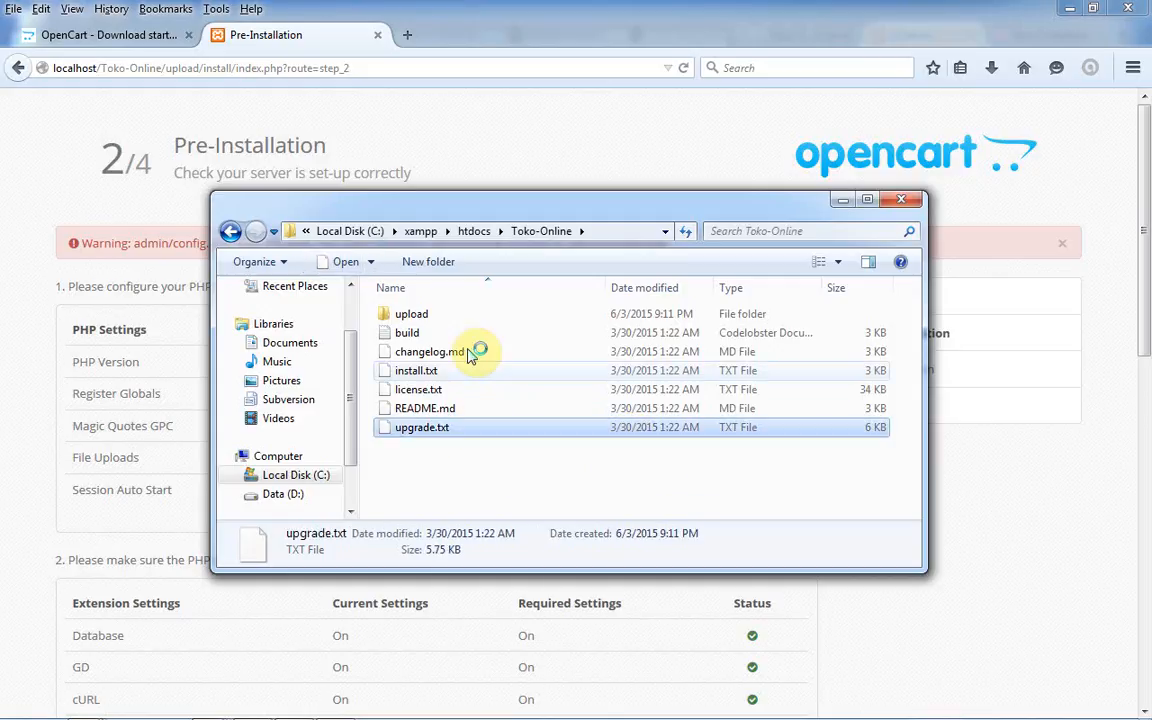
{"action": "left_click", "coordinate": [447, 408]}
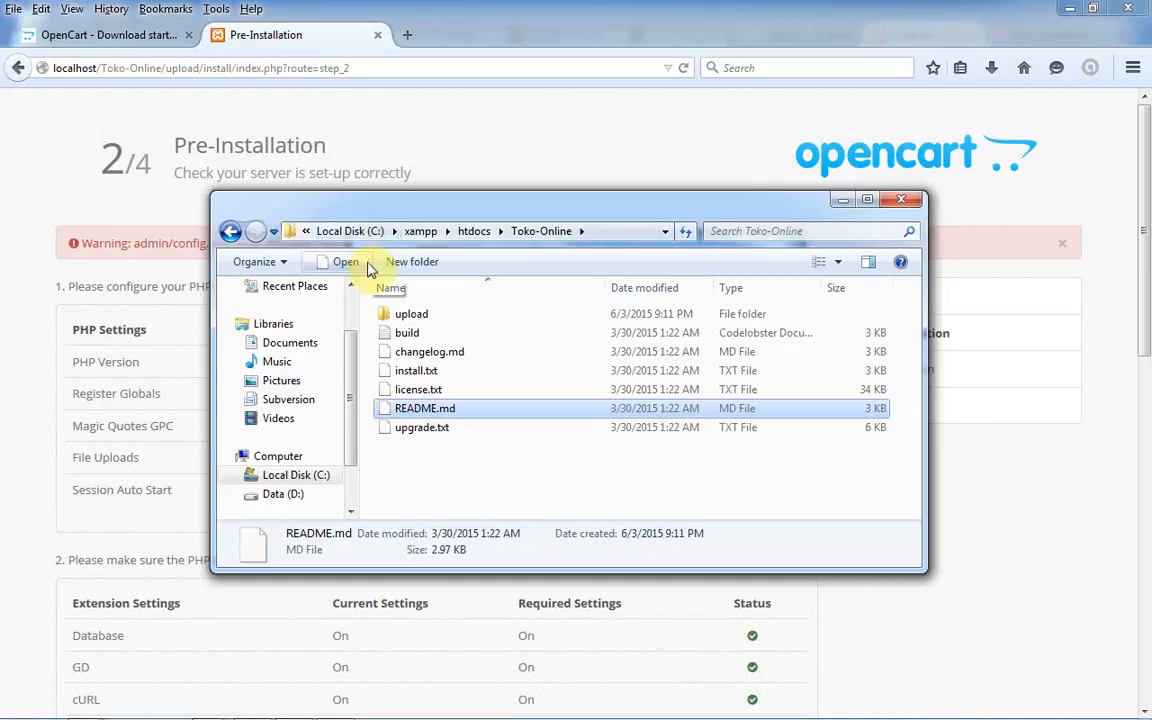
{"action": "mouse_move", "coordinate": [669, 717]}
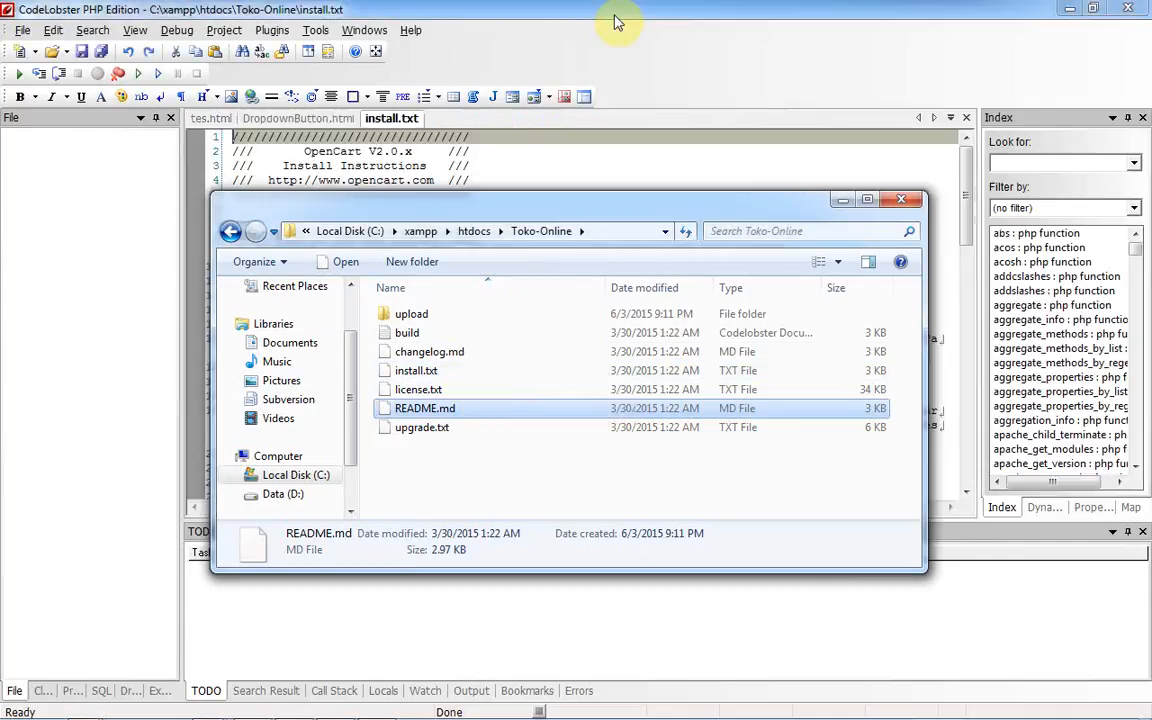
- Dismiss the CodeLobster update notice and scroll install.txt past the Linux Install section
{"action": "left_click", "coordinate": [617, 22]}
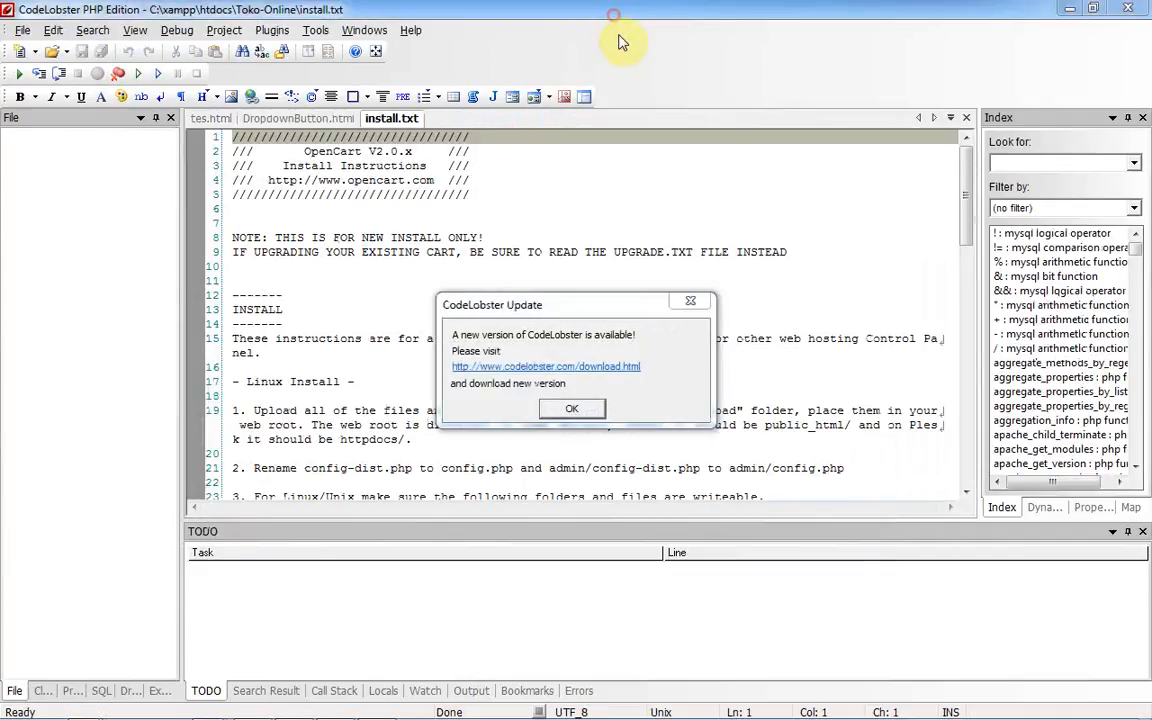
{"action": "left_click", "coordinate": [697, 303]}
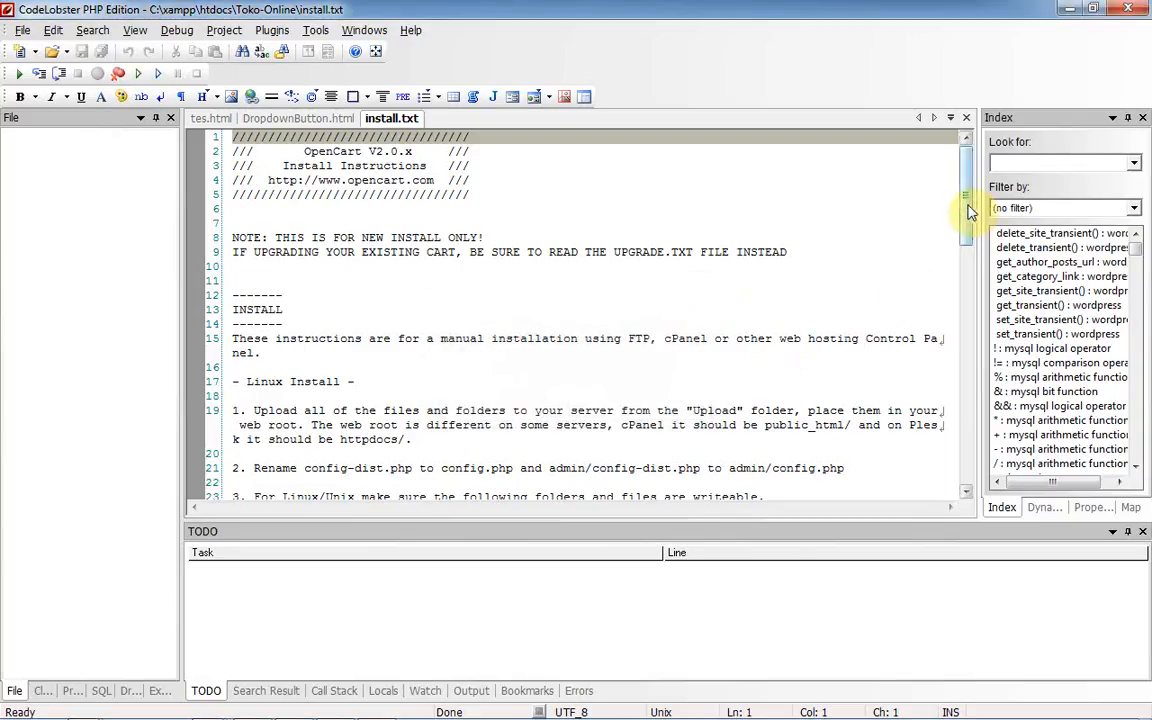
{"action": "left_click_drag", "start_coordinate": [970, 210], "coordinate": [968, 250]}
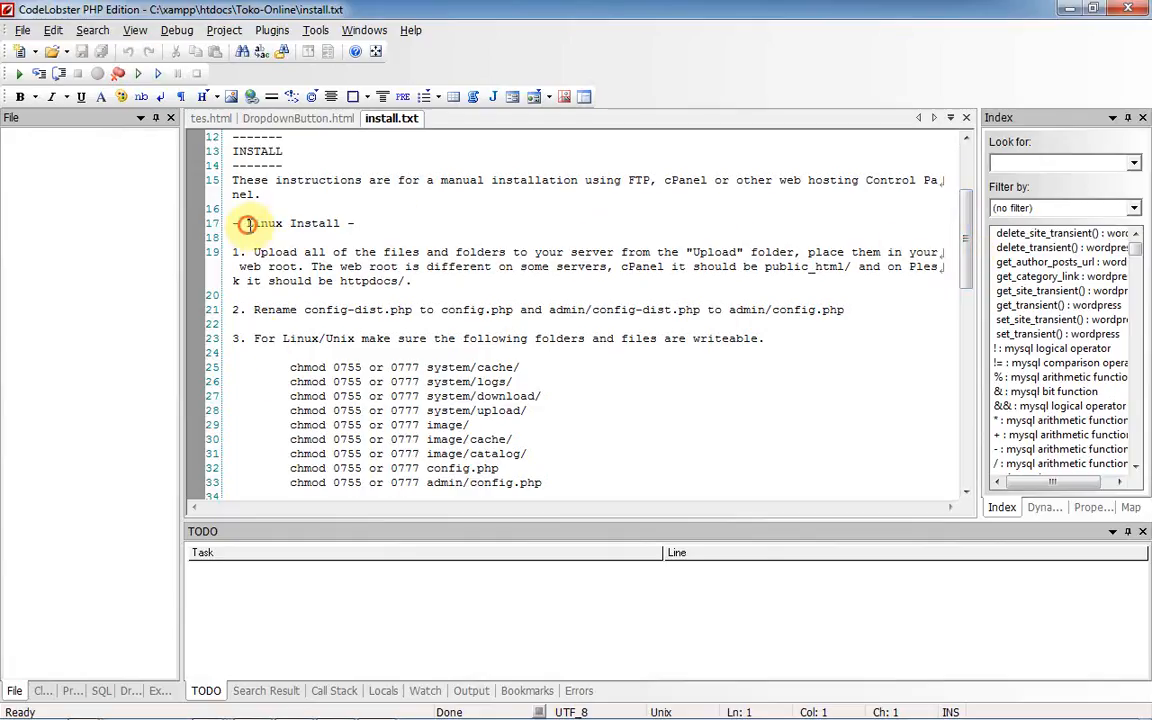
{"action": "left_click_drag", "start_coordinate": [248, 223], "coordinate": [350, 223]}
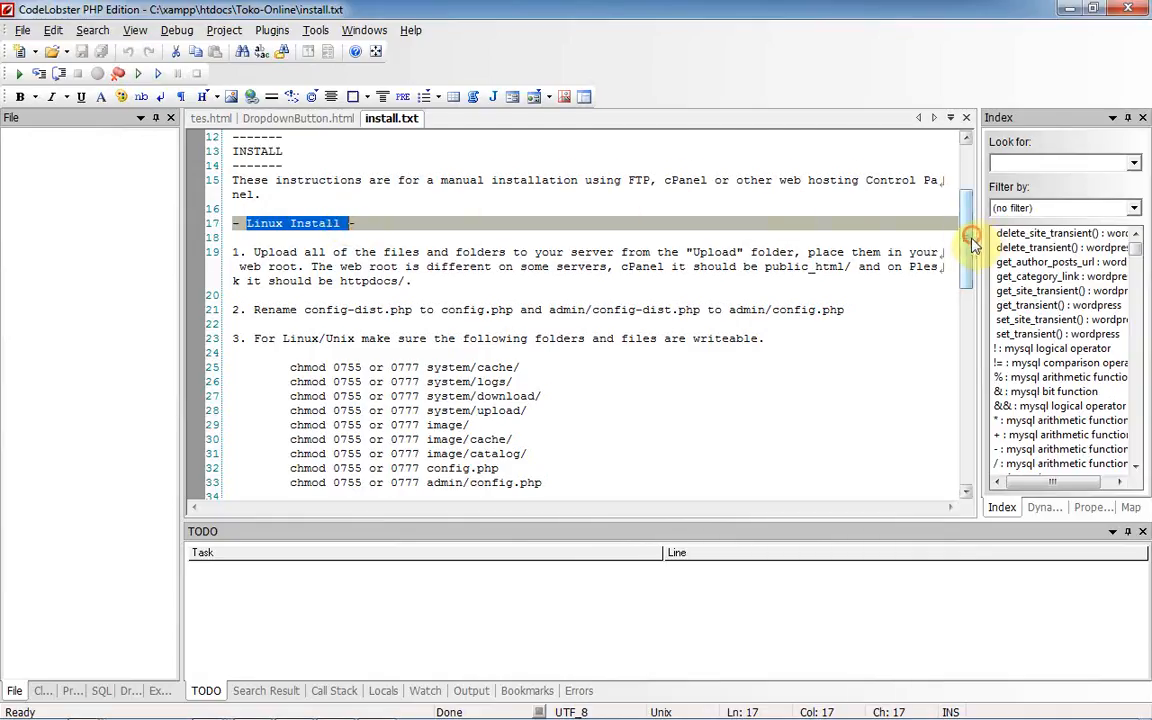
{"action": "left_click_drag", "start_coordinate": [973, 243], "coordinate": [965, 372]}
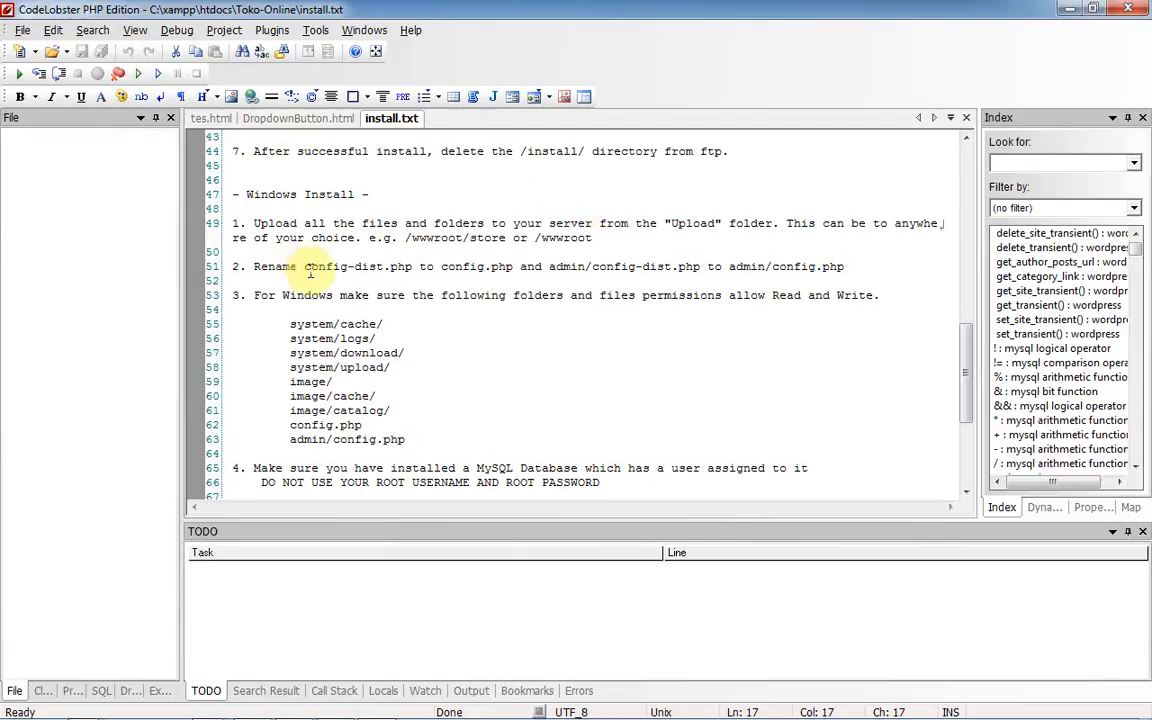
- Highlight line 51's instruction to rename config-dist.php and admin/config-dist.php to config.php
{"action": "left_click_drag", "start_coordinate": [305, 267], "coordinate": [515, 263]}
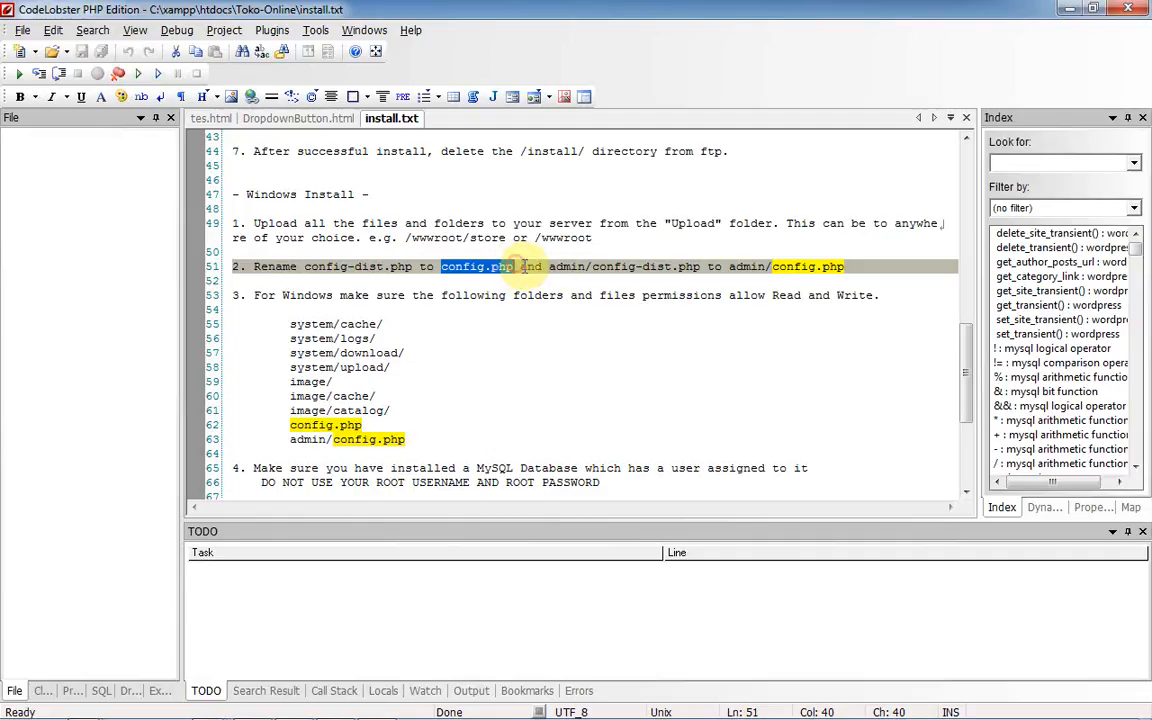
{"action": "left_click", "coordinate": [550, 266]}
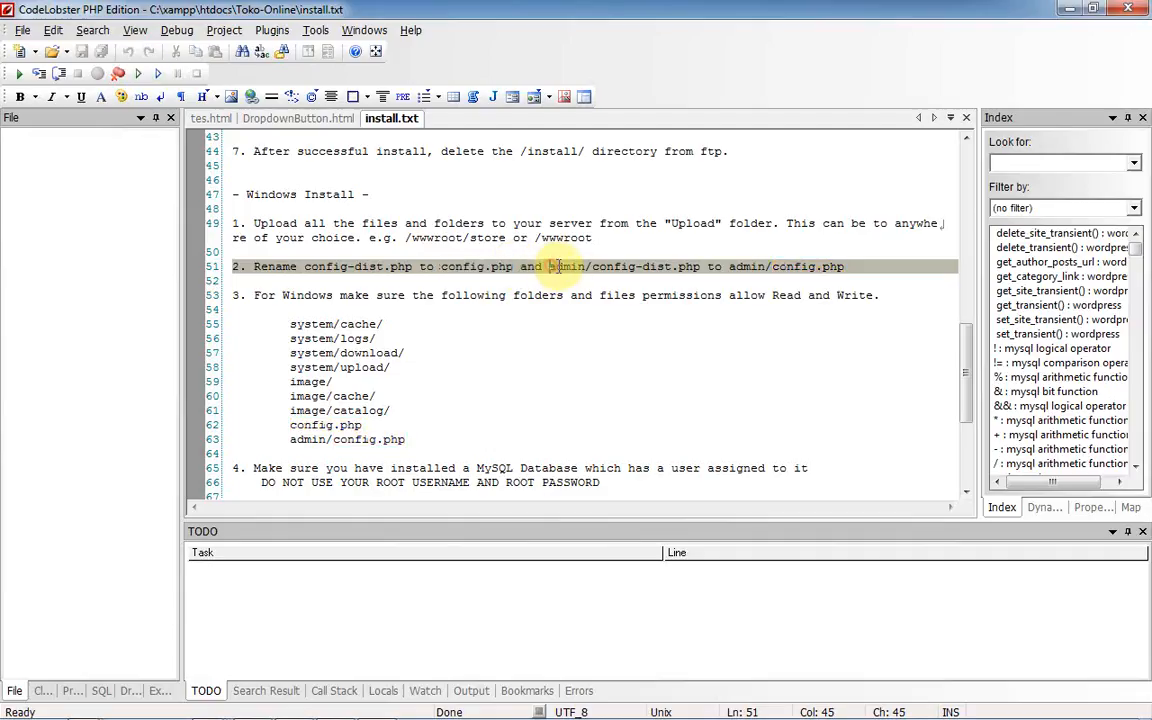
{"action": "left_click_drag", "start_coordinate": [575, 266], "coordinate": [865, 255]}
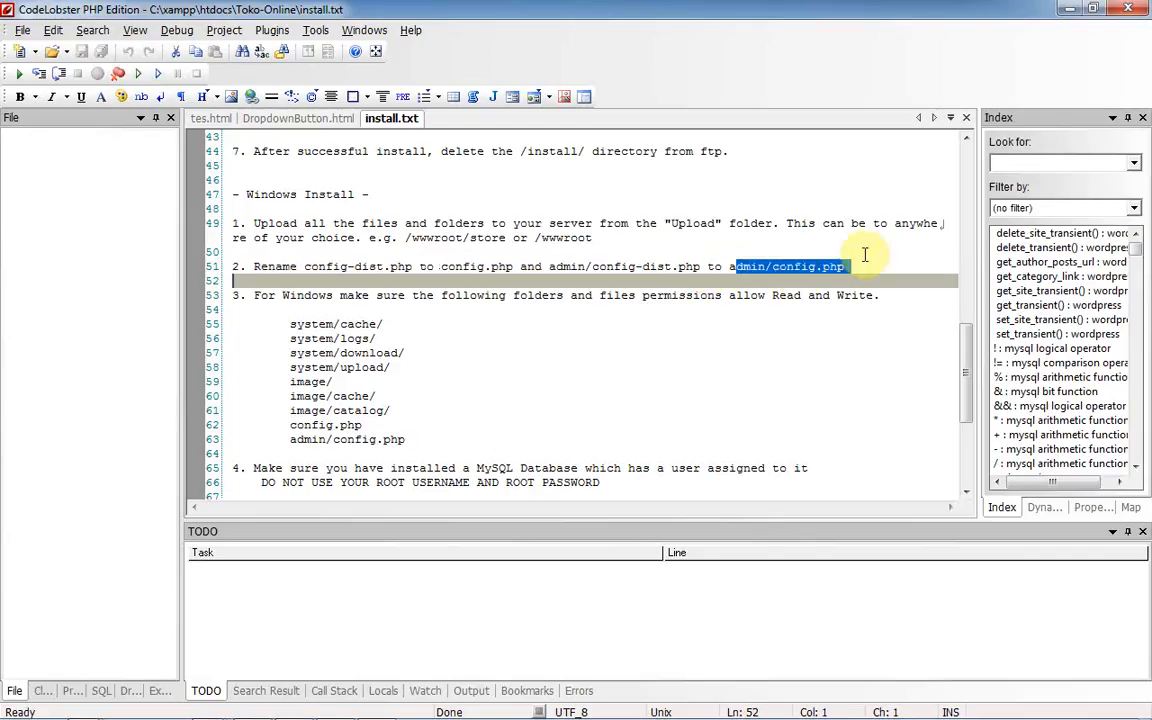
{"action": "left_click", "coordinate": [843, 270]}
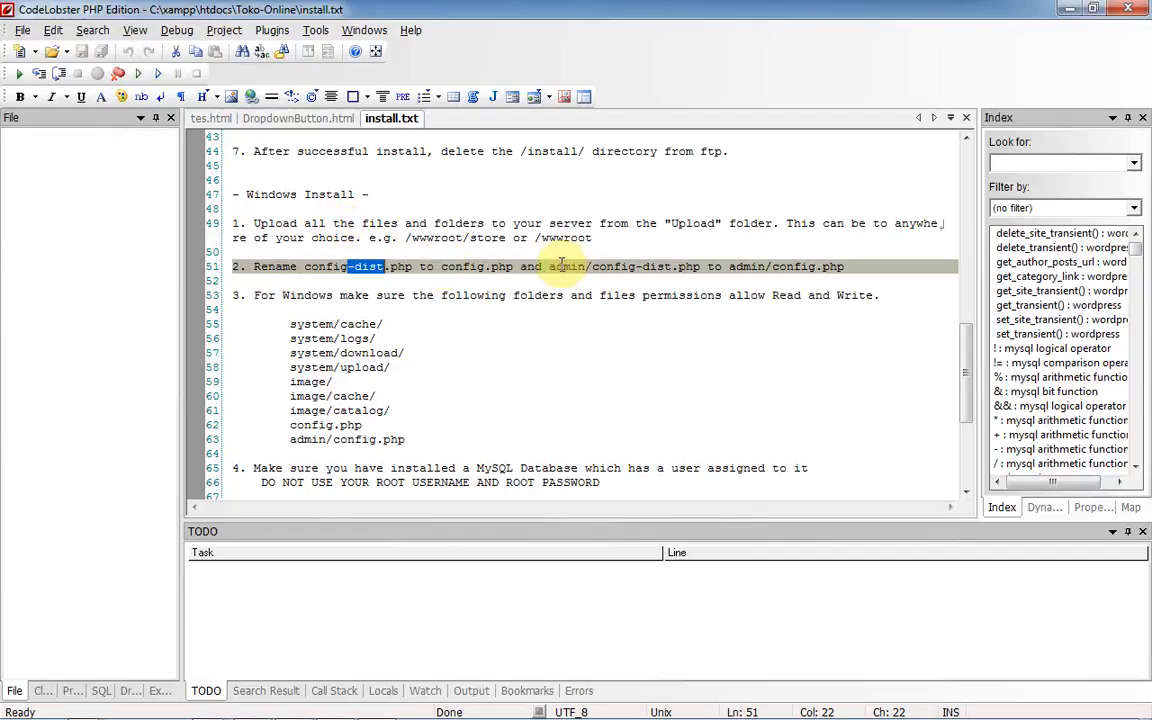
{"action": "left_click", "coordinate": [84, 710]}
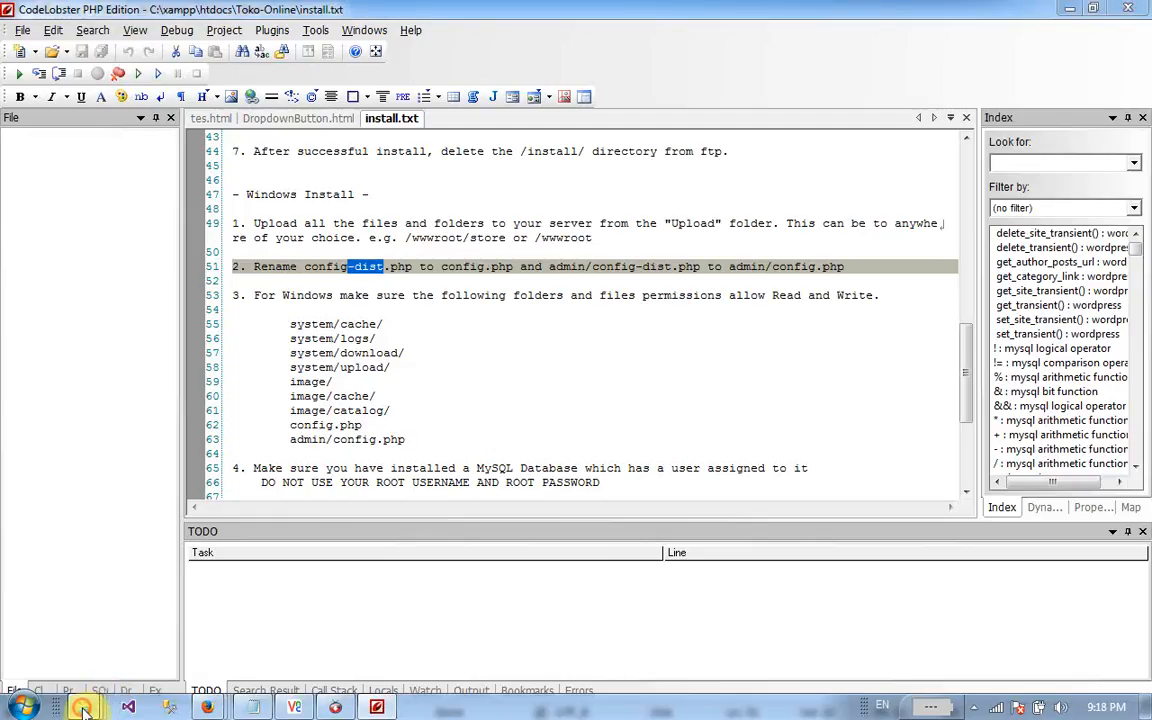
- Open Toko-Online's upload folder and rename its config-dist file
{"action": "left_click", "coordinate": [285, 621]}
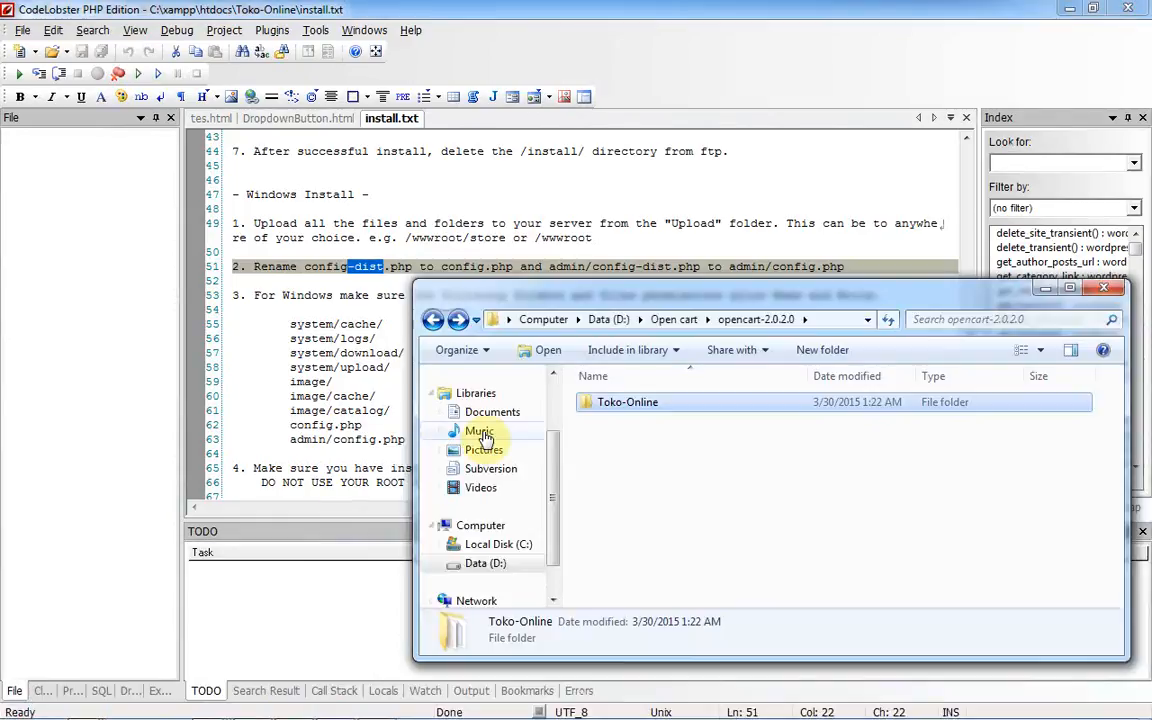
{"action": "double_click", "coordinate": [610, 417]}
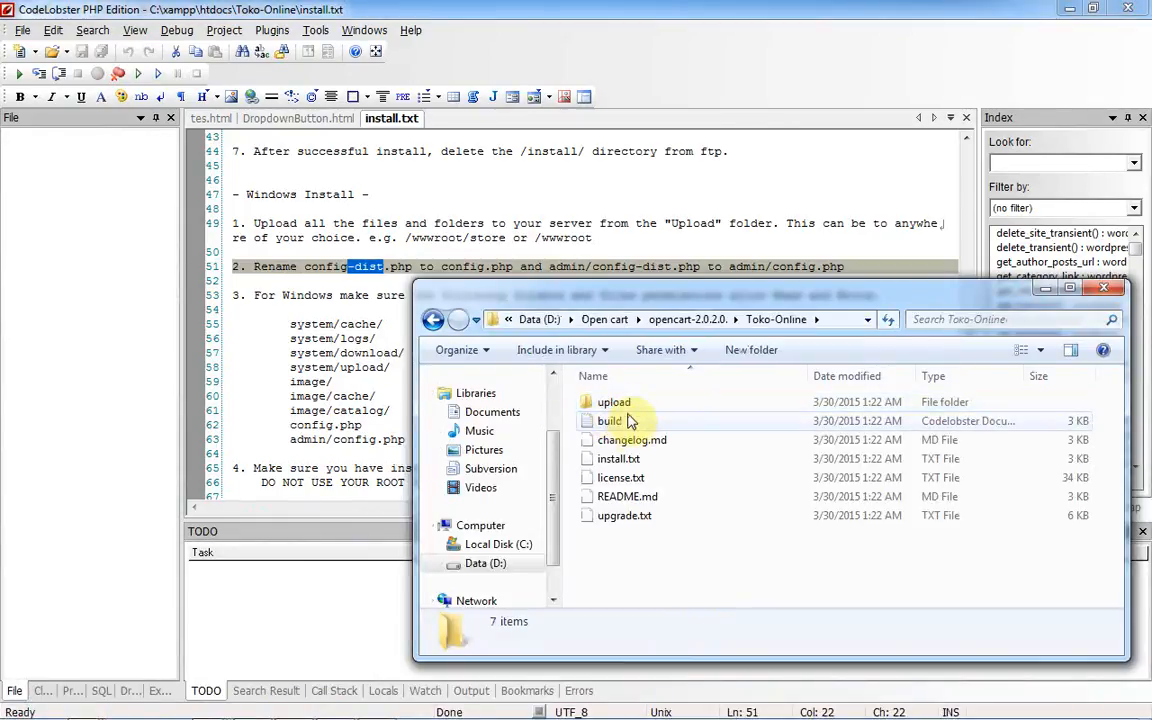
{"action": "double_click", "coordinate": [628, 406]}
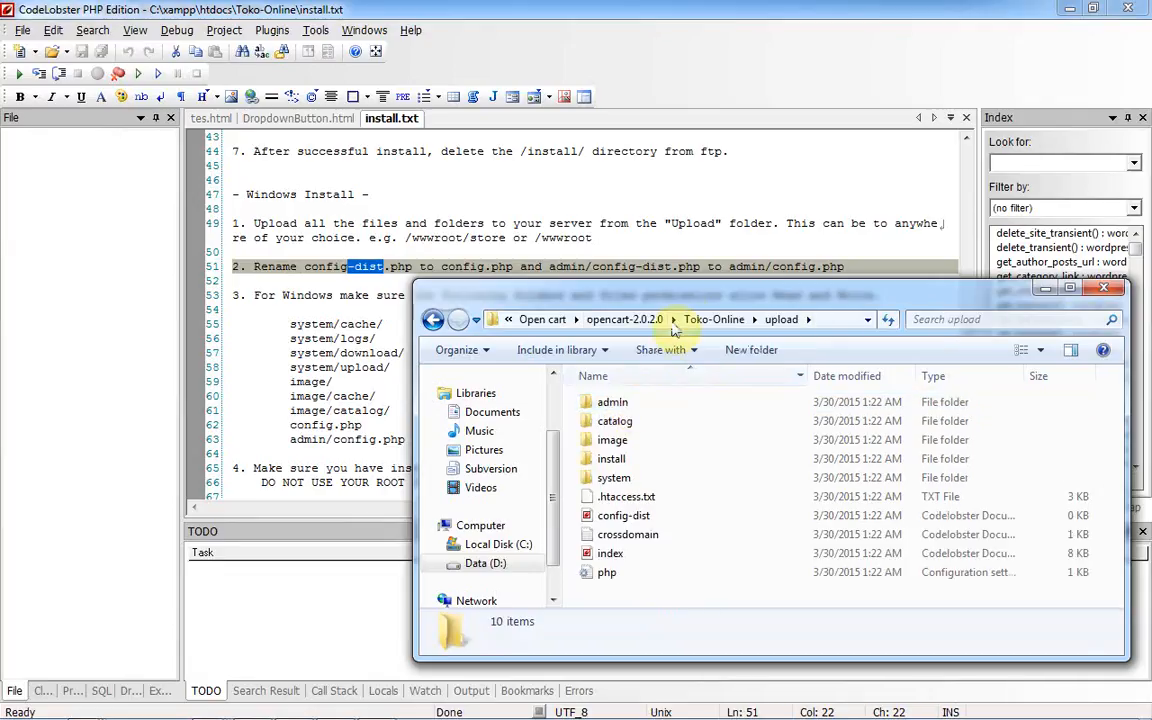
{"action": "left_click", "coordinate": [634, 518]}
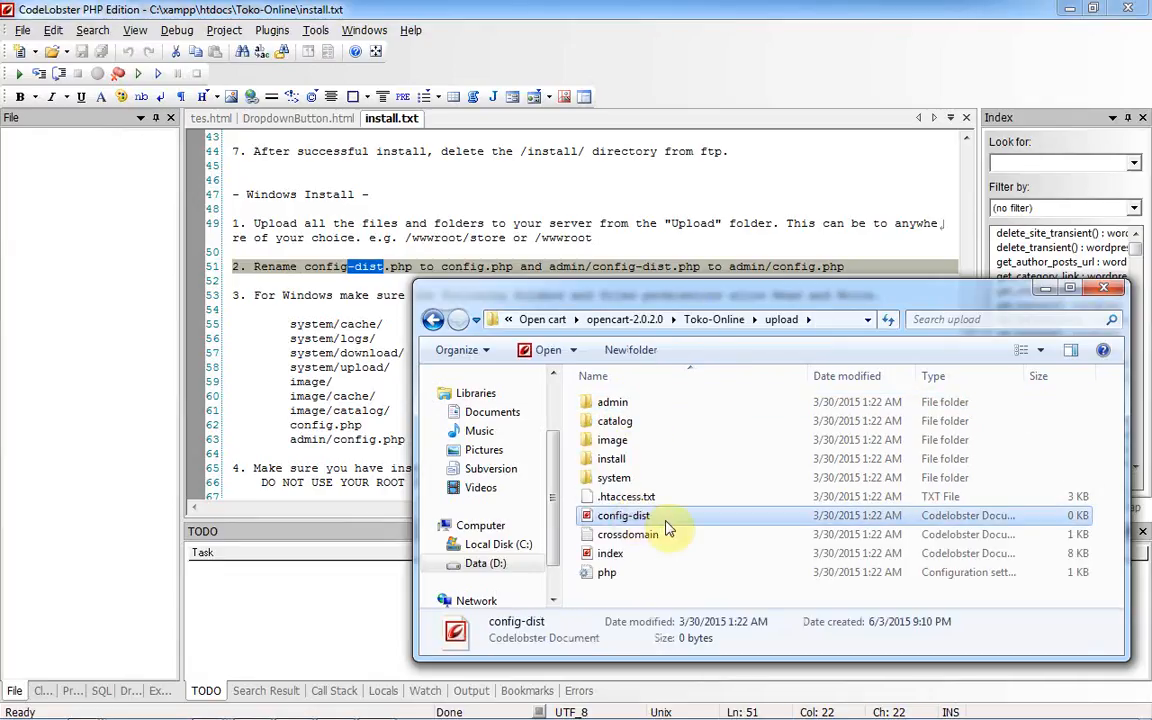
{"action": "left_click", "coordinate": [667, 516]}
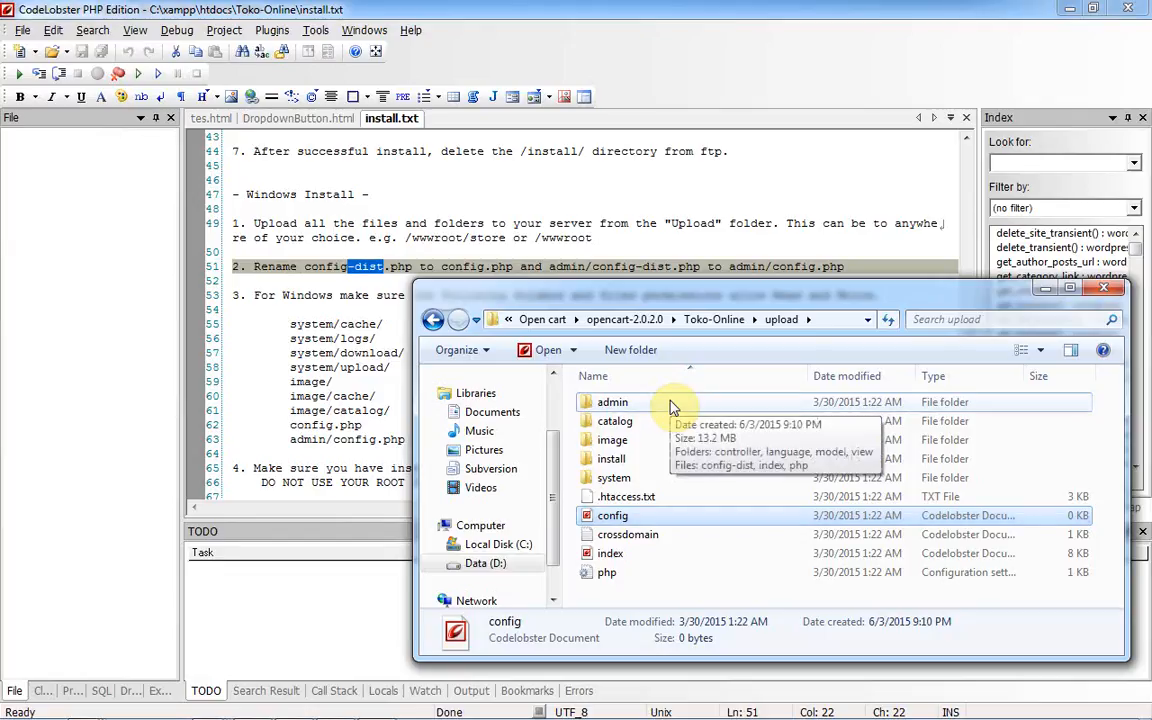
- Open the upload\admin folder and rename its config-dist file as well
{"action": "double_click", "coordinate": [672, 405]}
{"action": "double_click", "coordinate": [662, 480]}
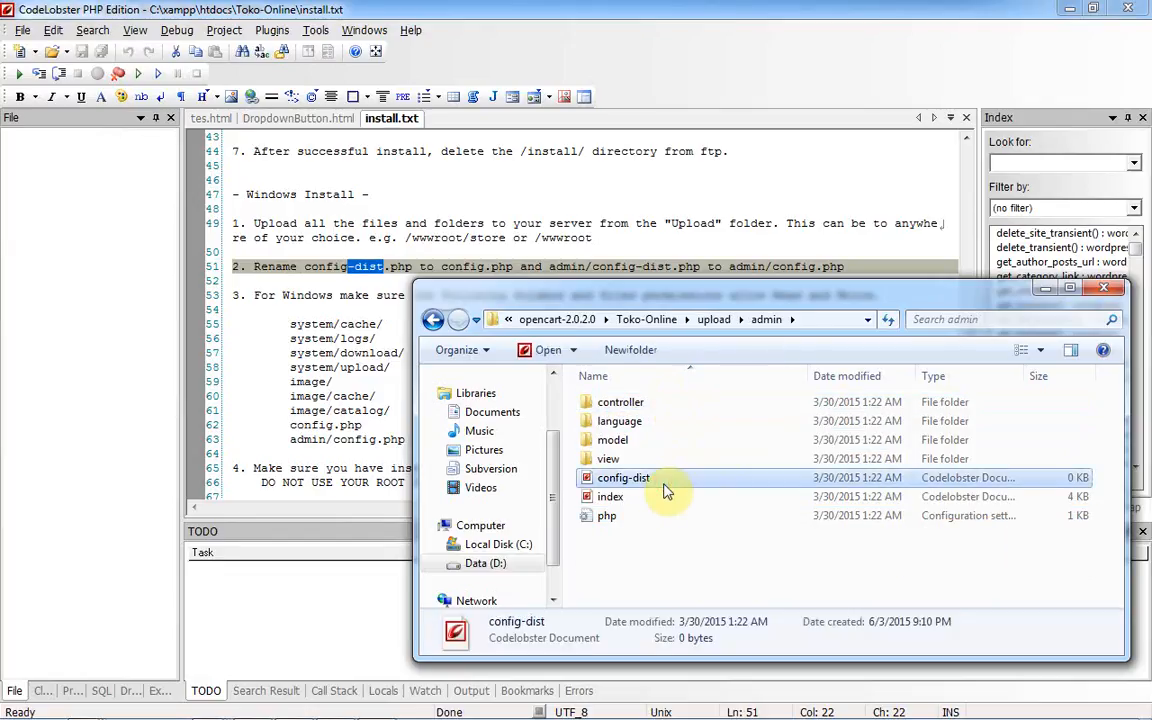
{"action": "left_click", "coordinate": [664, 480]}
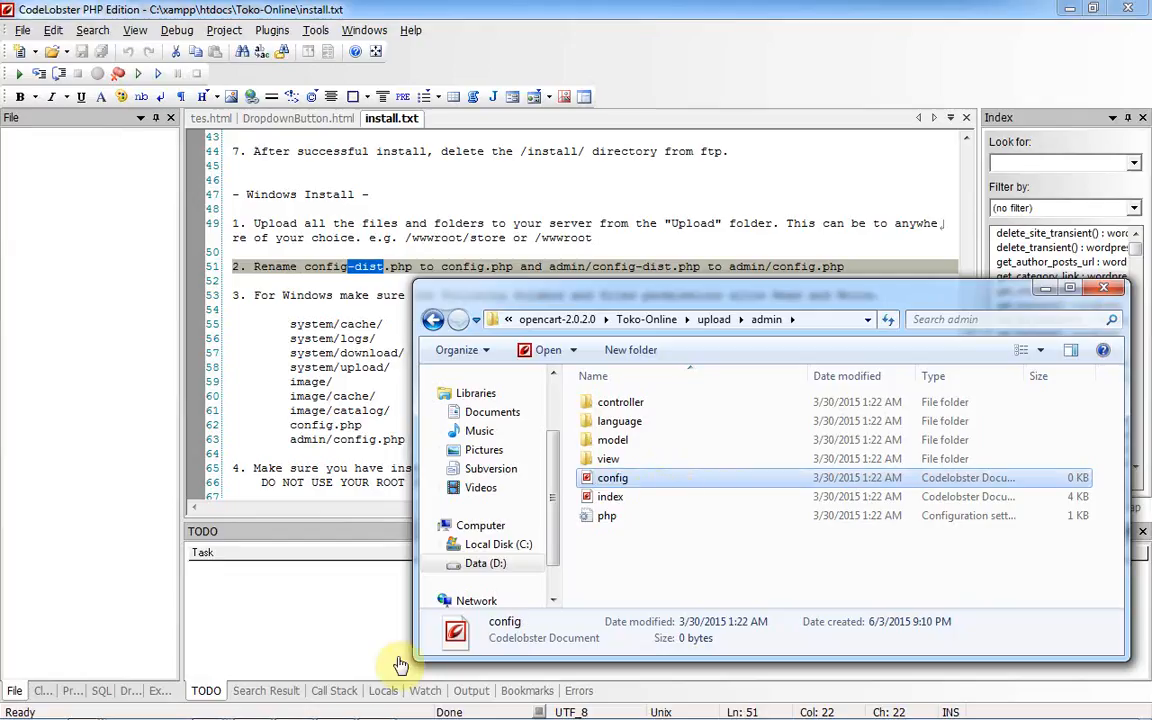
{"action": "left_click", "coordinate": [210, 707]}
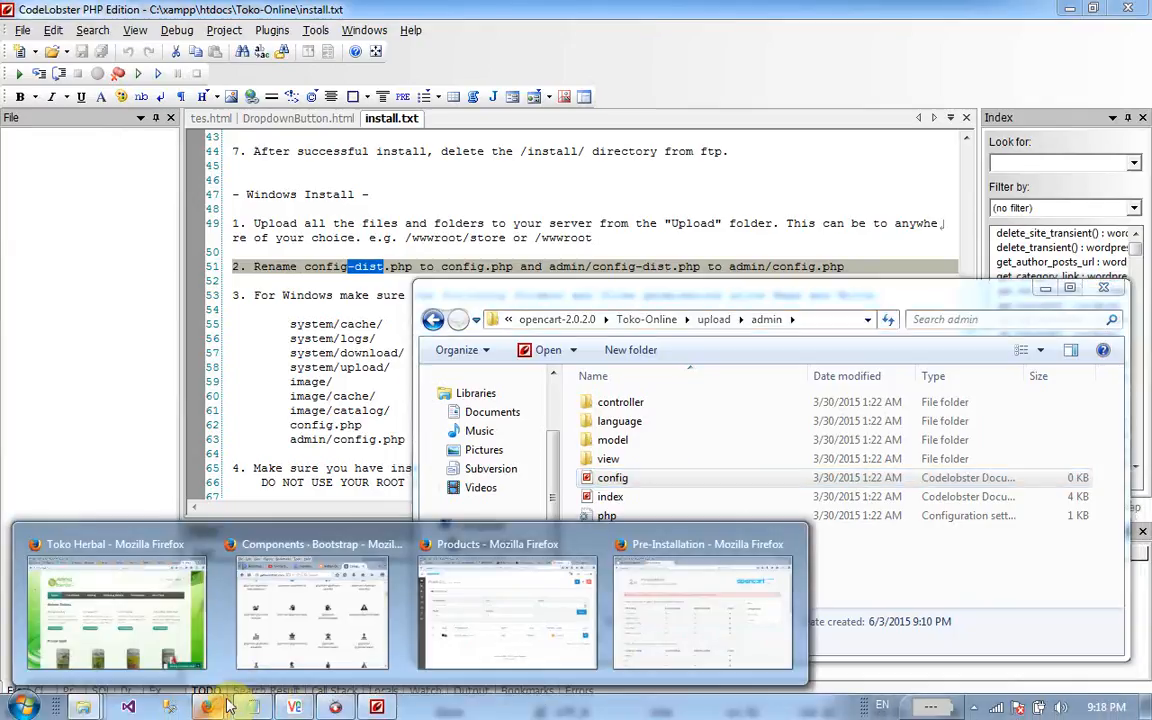
- Return to the Pre-Installation page in Firefox and reload it, resending the data
{"action": "left_click", "coordinate": [660, 622]}
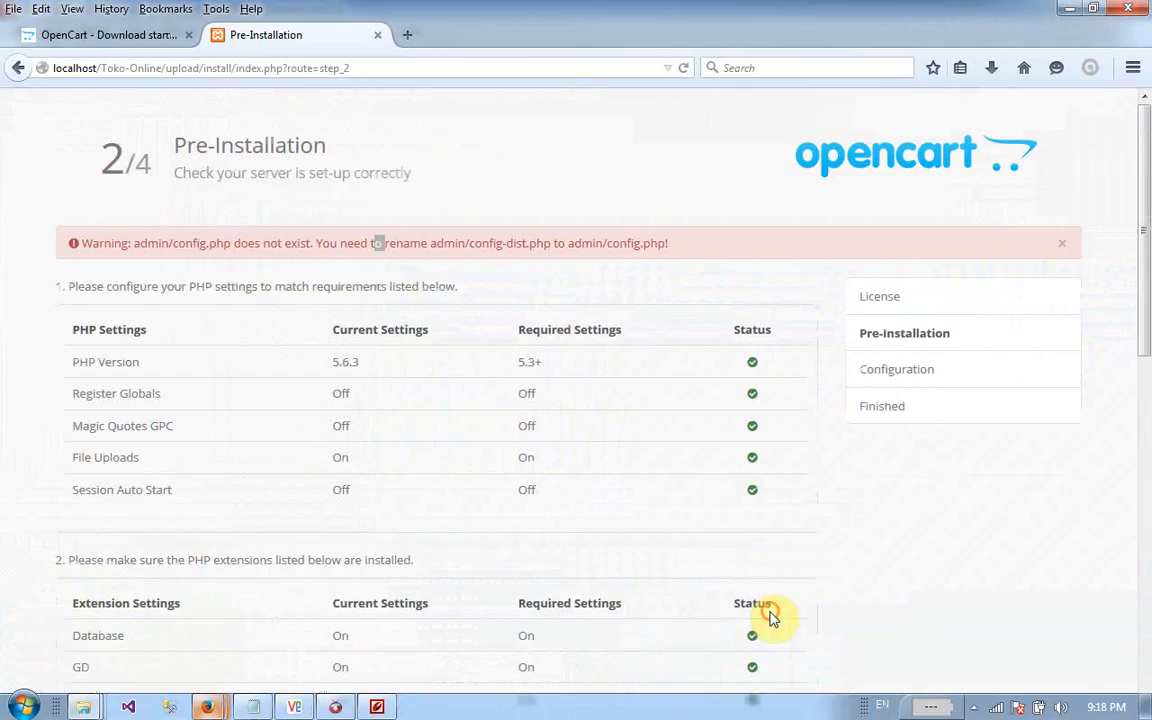
{"action": "left_click", "coordinate": [684, 68]}
{"action": "left_click", "coordinate": [530, 389]}
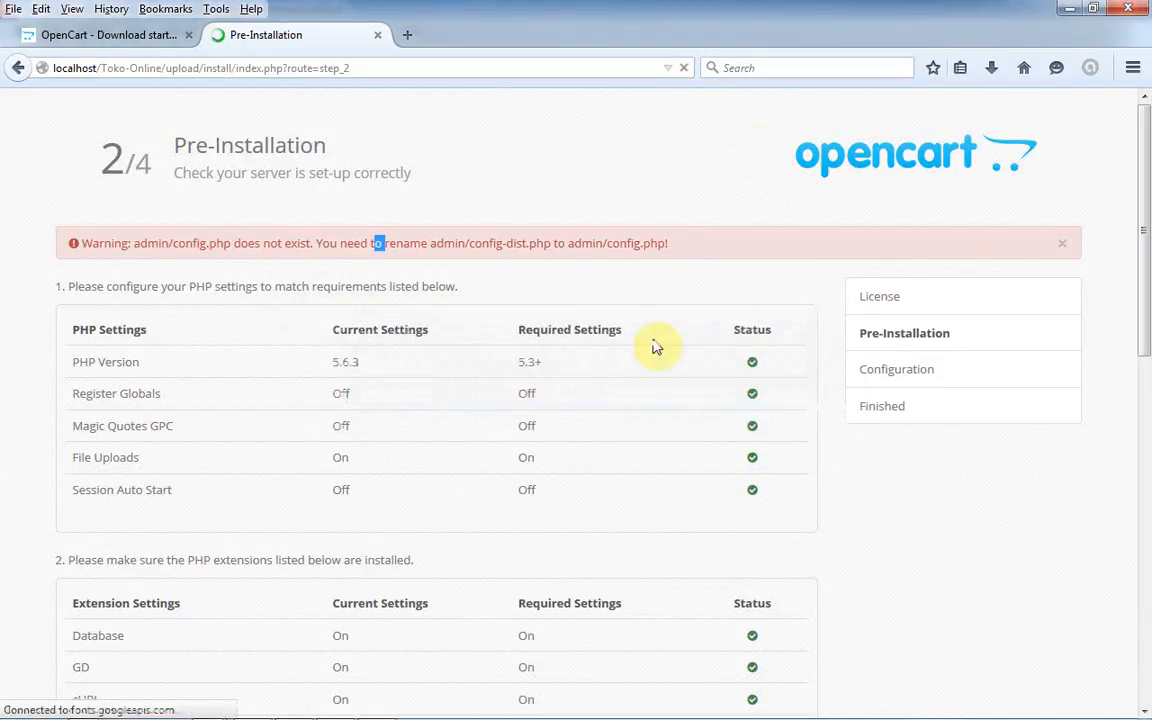
{"action": "left_click_drag", "start_coordinate": [1146, 197], "coordinate": [1110, 105]}
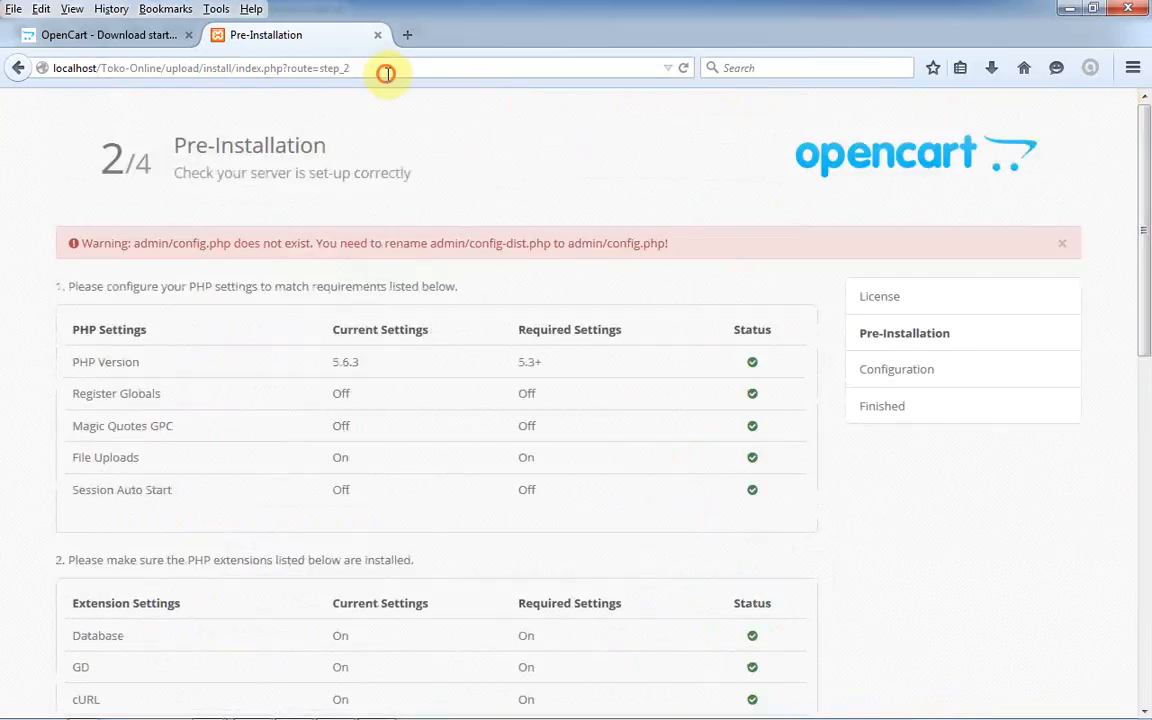
- Restart the installer at /install/, accept the licence, and recheck the still-present admin/config.php warning
{"action": "left_click_drag", "start_coordinate": [386, 73], "coordinate": [206, 63]}
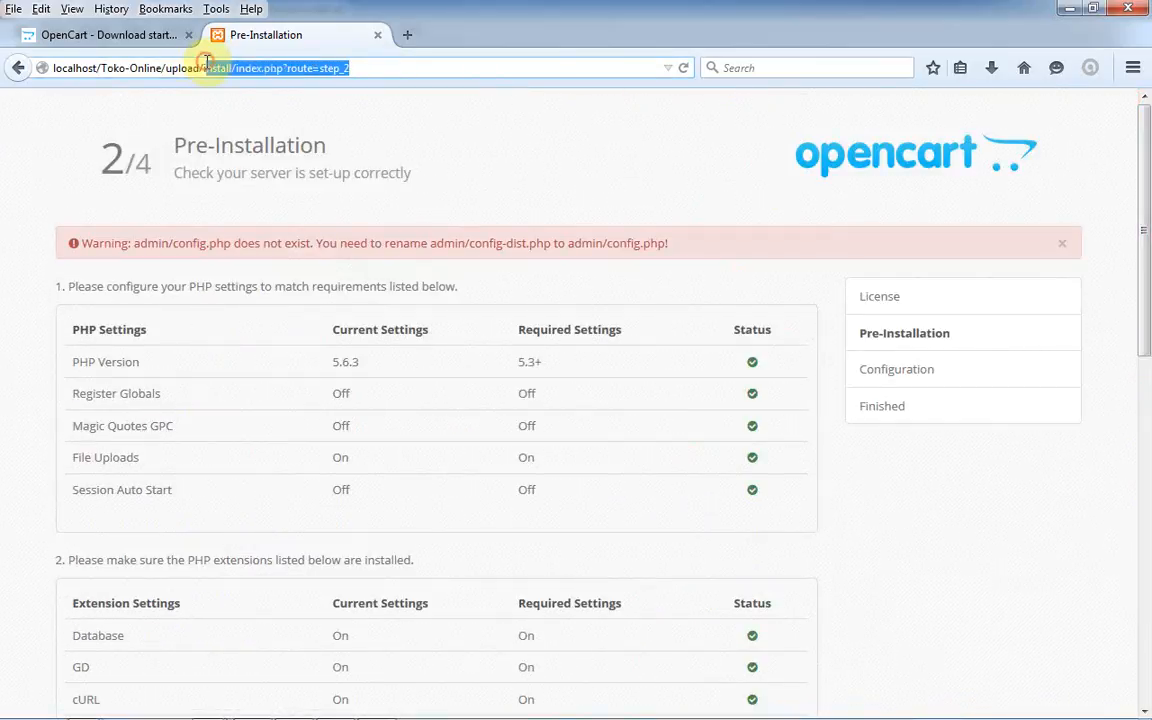
{"action": "key", "text": "BackSpace"}
{"action": "key", "text": "Return"}
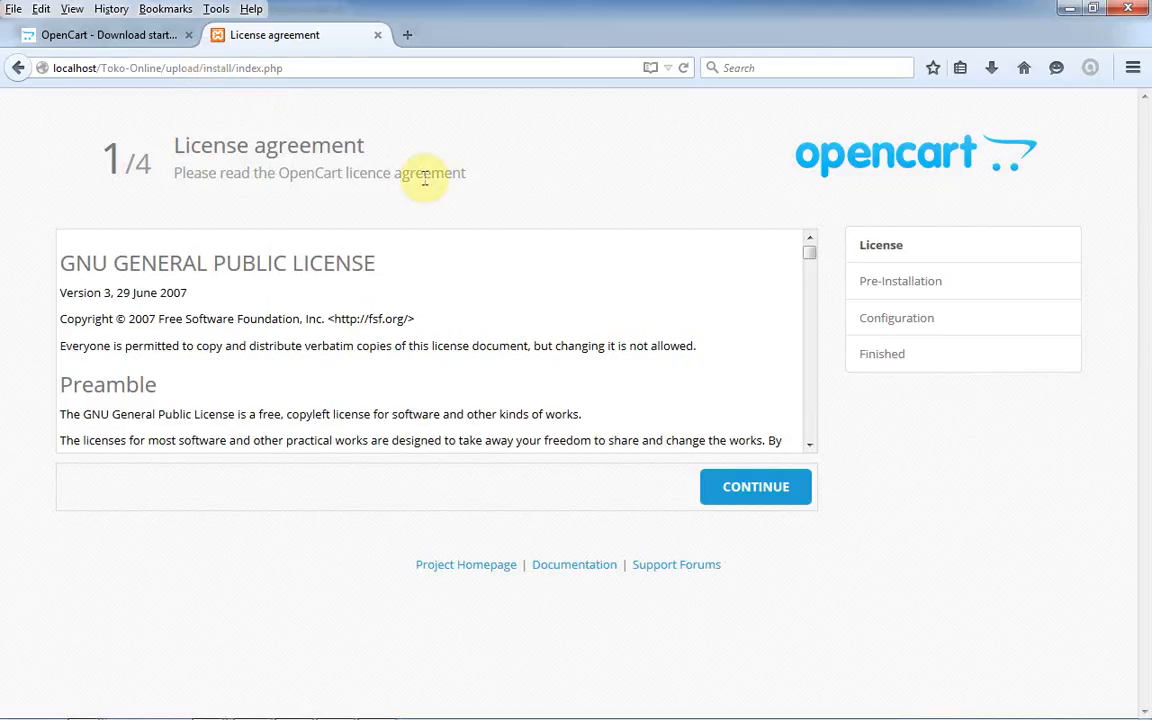
{"action": "left_click", "coordinate": [738, 486]}
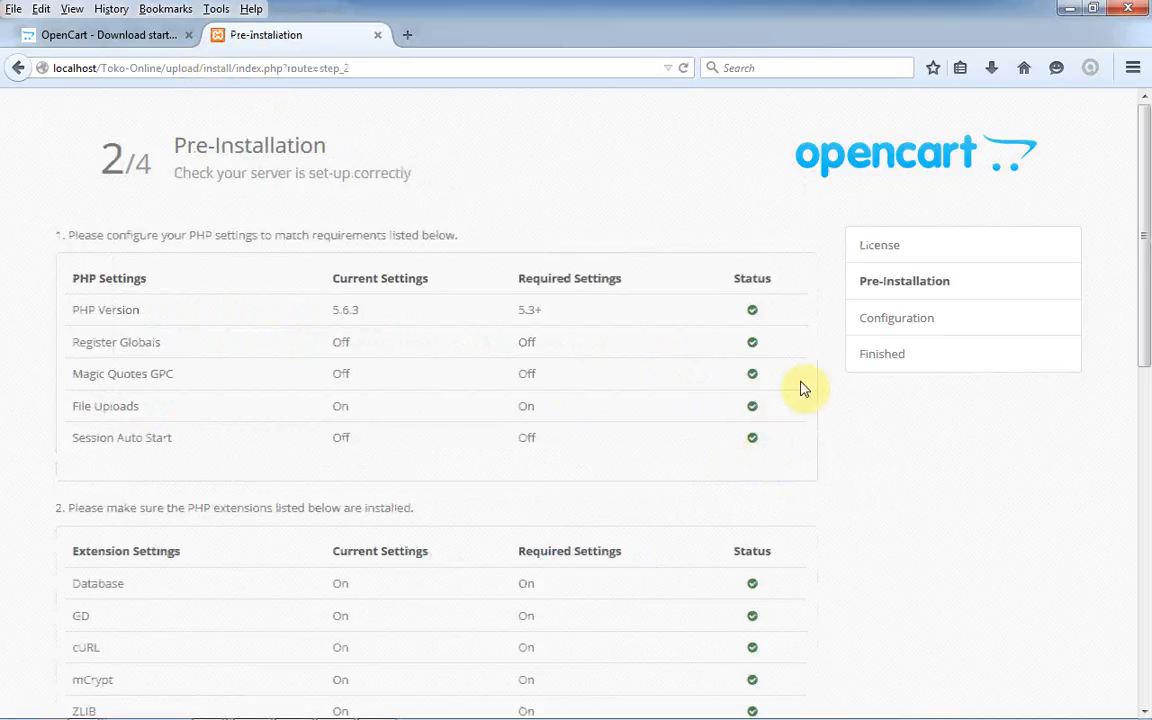
{"action": "left_click_drag", "start_coordinate": [1142, 224], "coordinate": [1145, 560]}
{"action": "left_click", "coordinate": [751, 618]}
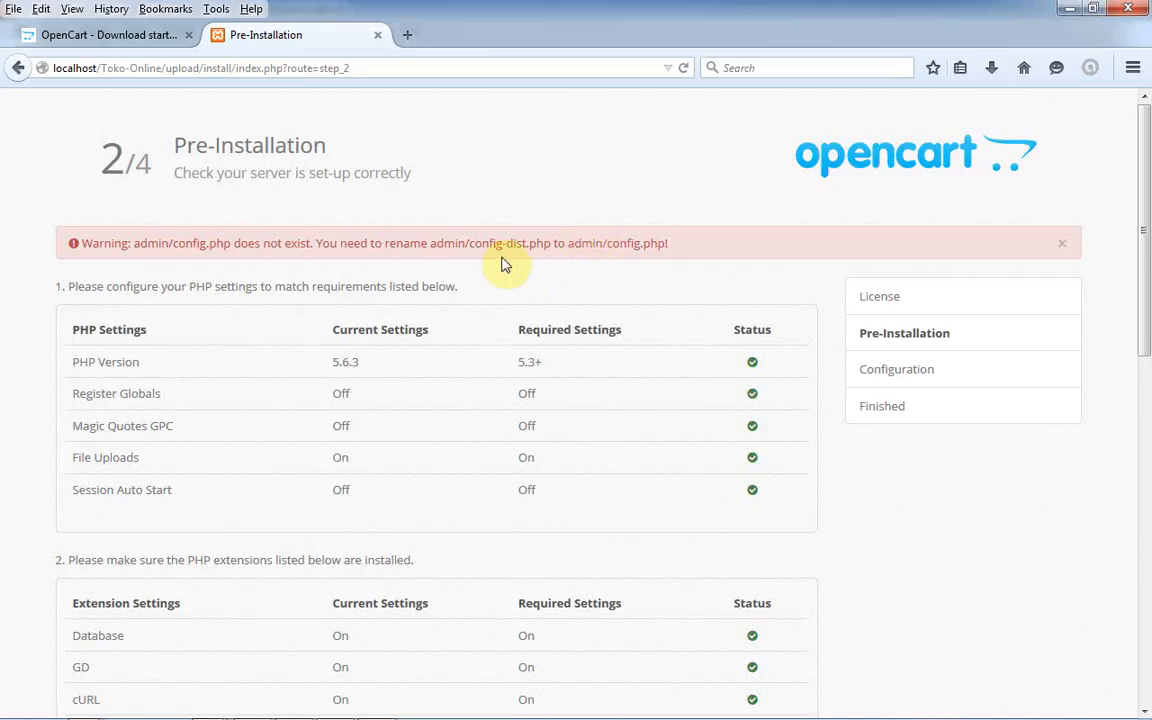
{"action": "left_click_drag", "start_coordinate": [452, 245], "coordinate": [633, 251]}
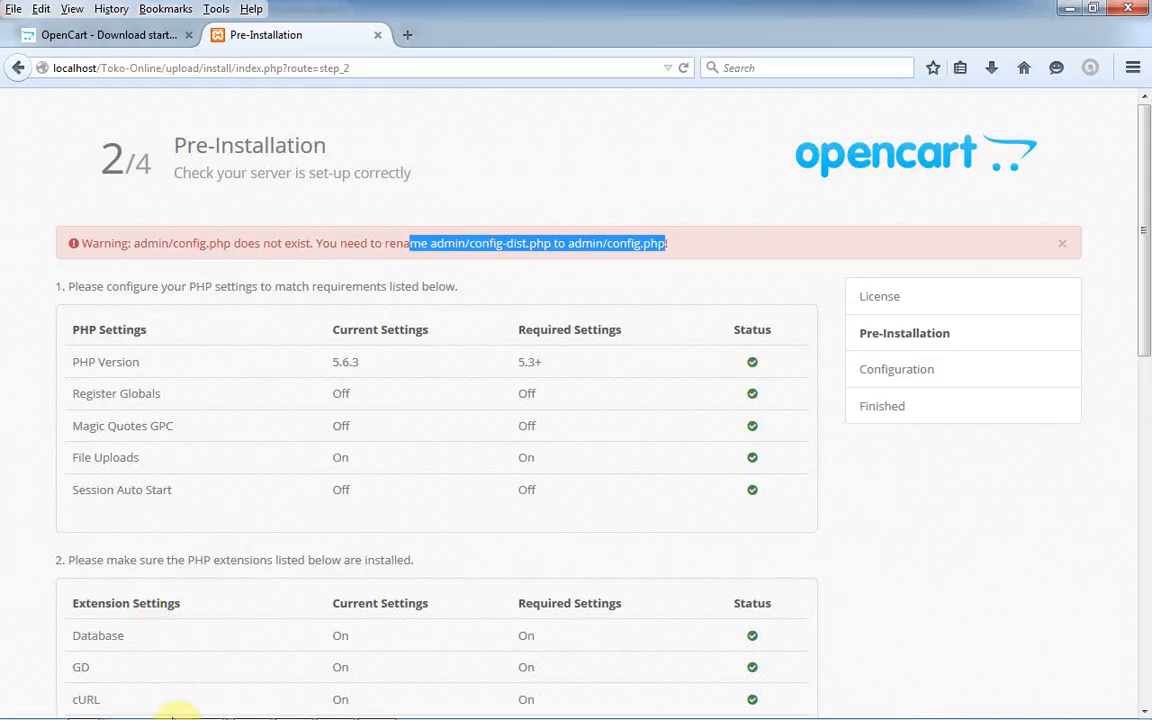
- Open Toko-Online's upload\admin folder and select its config-dist file
{"action": "mouse_move", "coordinate": [170, 707]}
{"action": "mouse_move", "coordinate": [80, 700]}
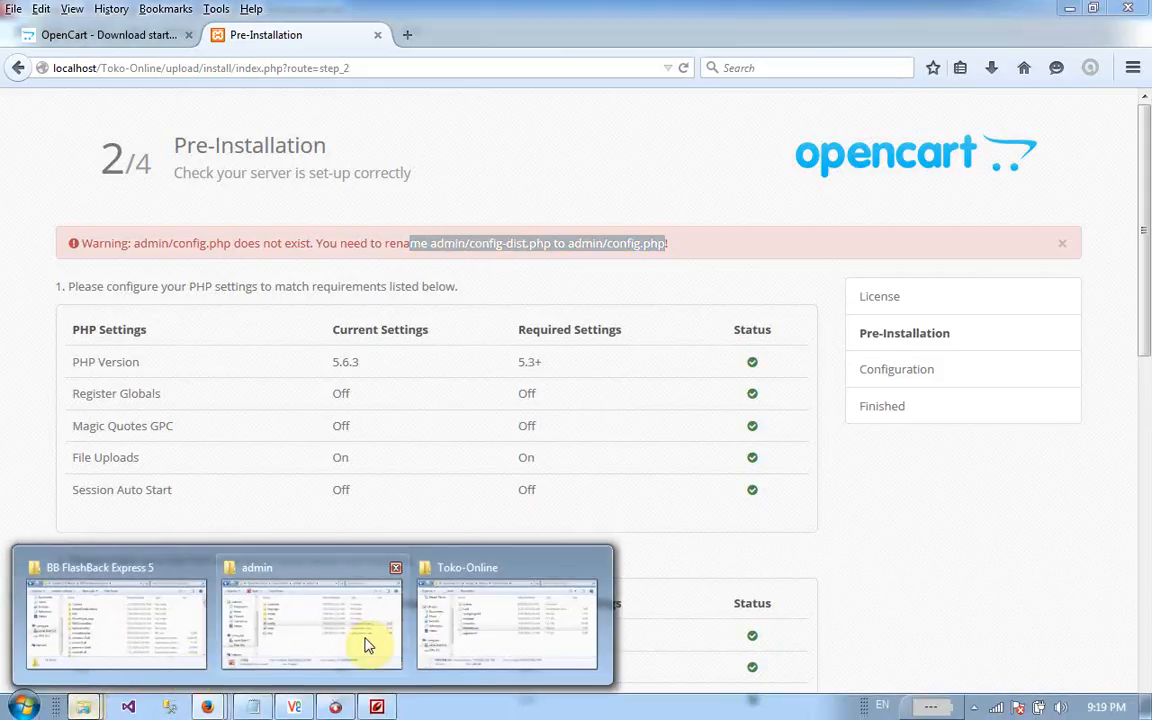
{"action": "left_click", "coordinate": [437, 642]}
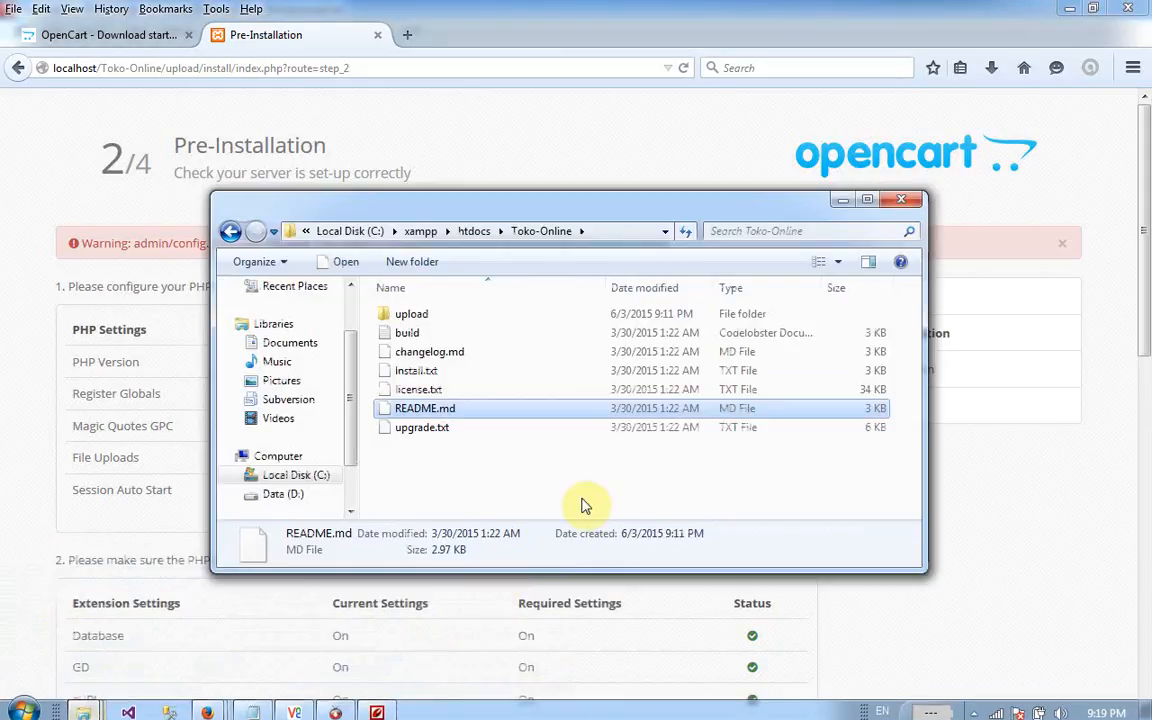
{"action": "double_click", "coordinate": [424, 313]}
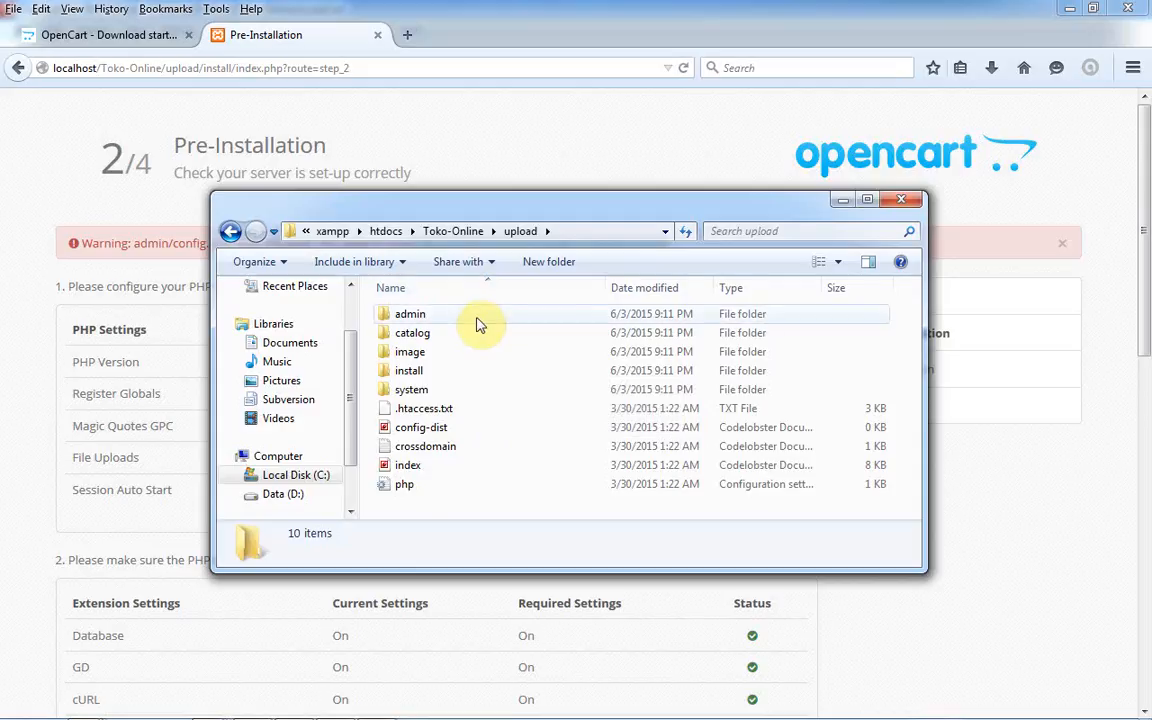
{"action": "double_click", "coordinate": [476, 315]}
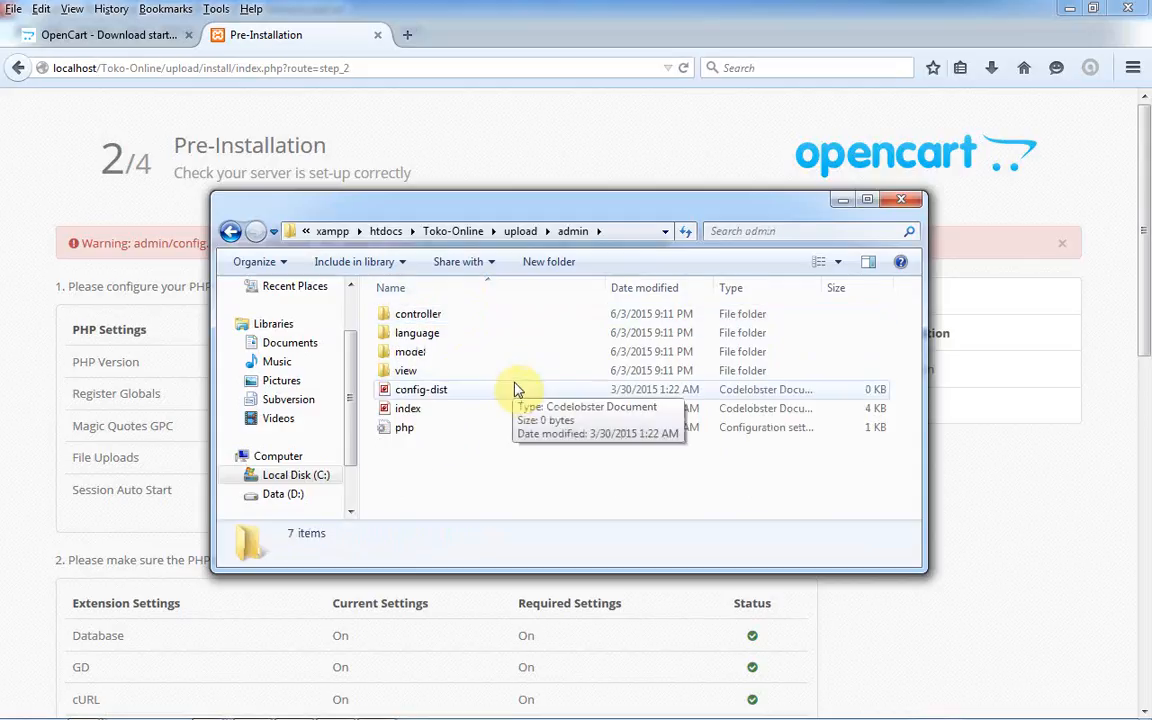
{"action": "left_click", "coordinate": [481, 397]}
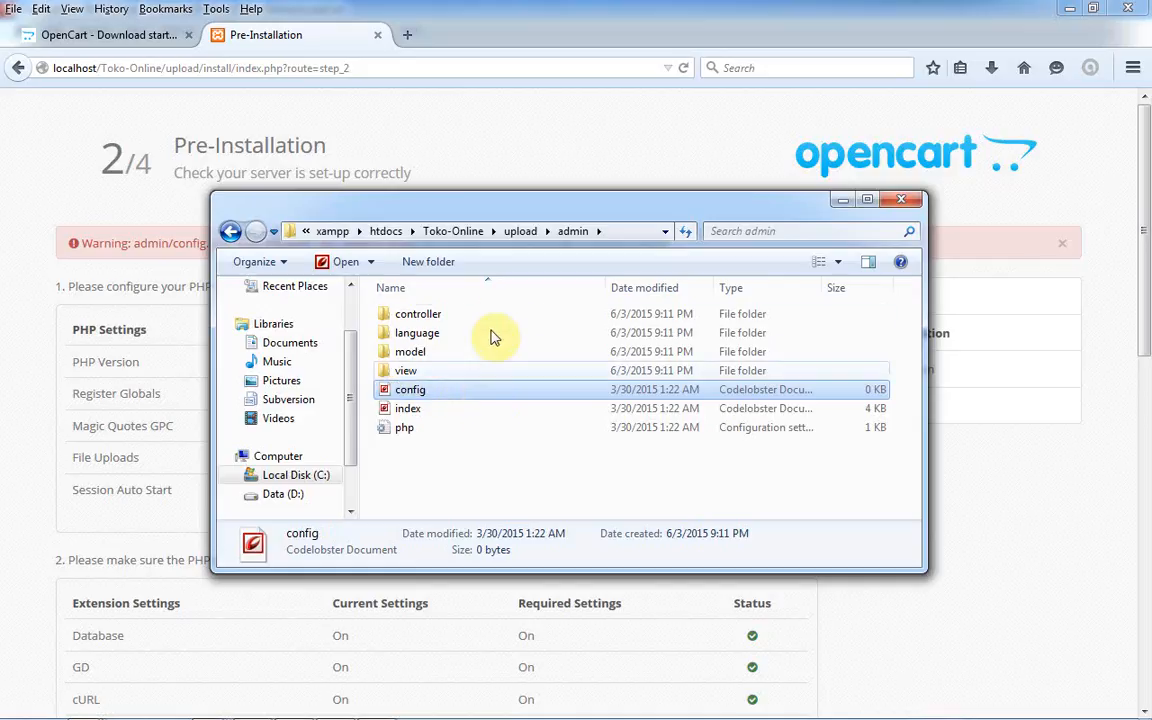
- Back in the upload folder, rename config-dist to config by deleting '-dist' with F2
{"action": "left_click", "coordinate": [513, 232]}
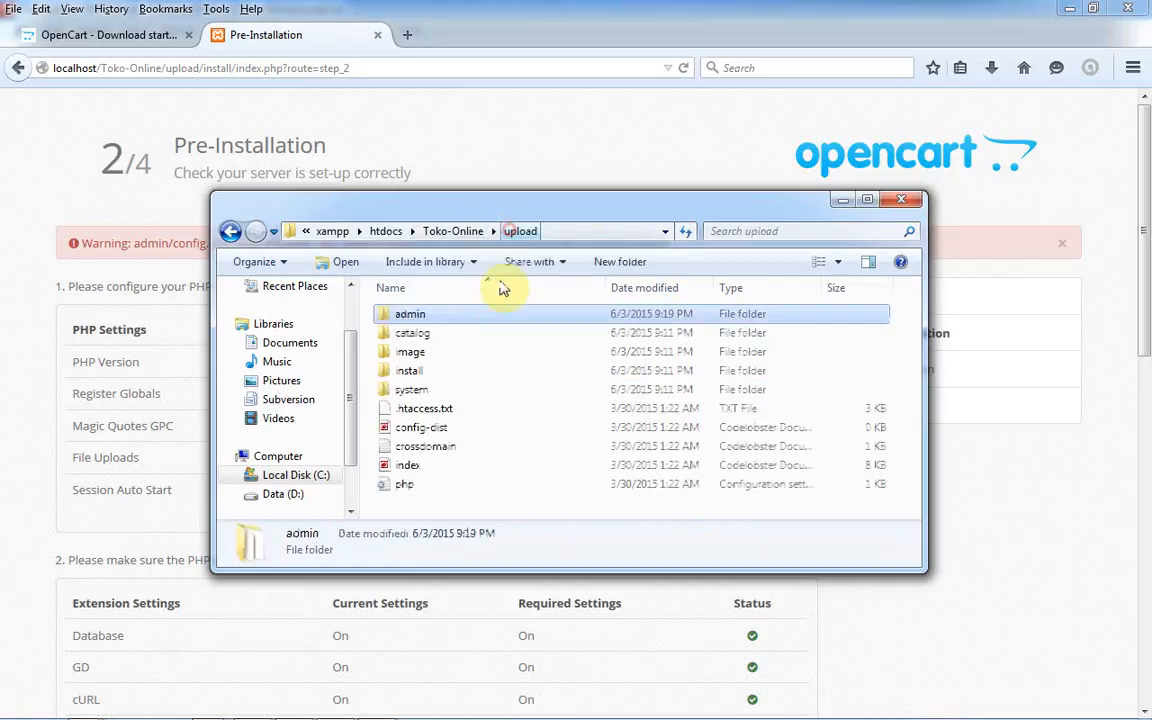
{"action": "left_click", "coordinate": [470, 427]}
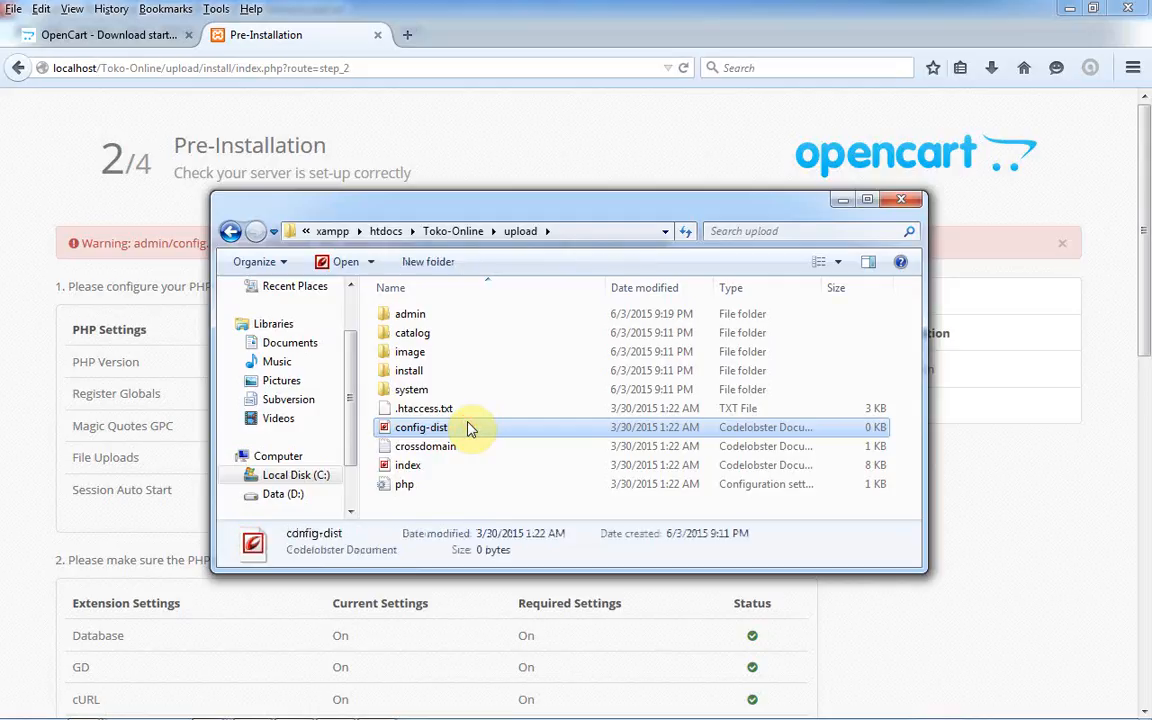
{"action": "key", "text": "F2"}
{"action": "key", "text": "Right"}
{"action": "key", "text": "BackSpace"}
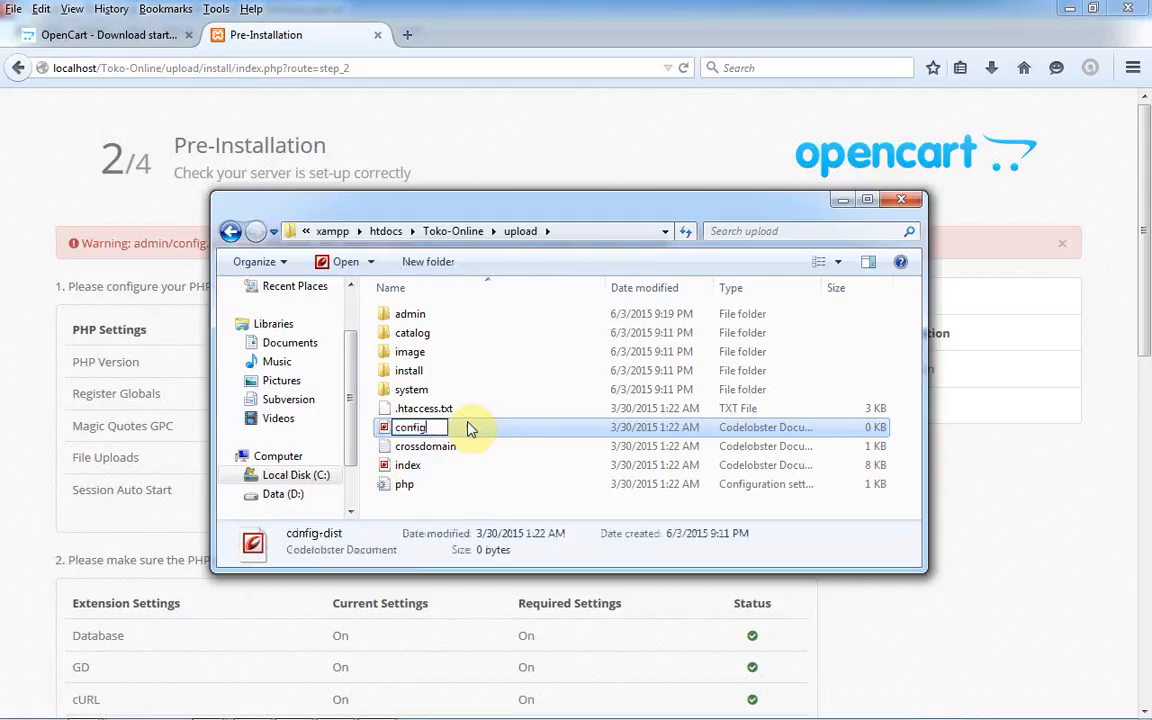
{"action": "key", "text": "Return"}
{"action": "left_click", "coordinate": [501, 500]}
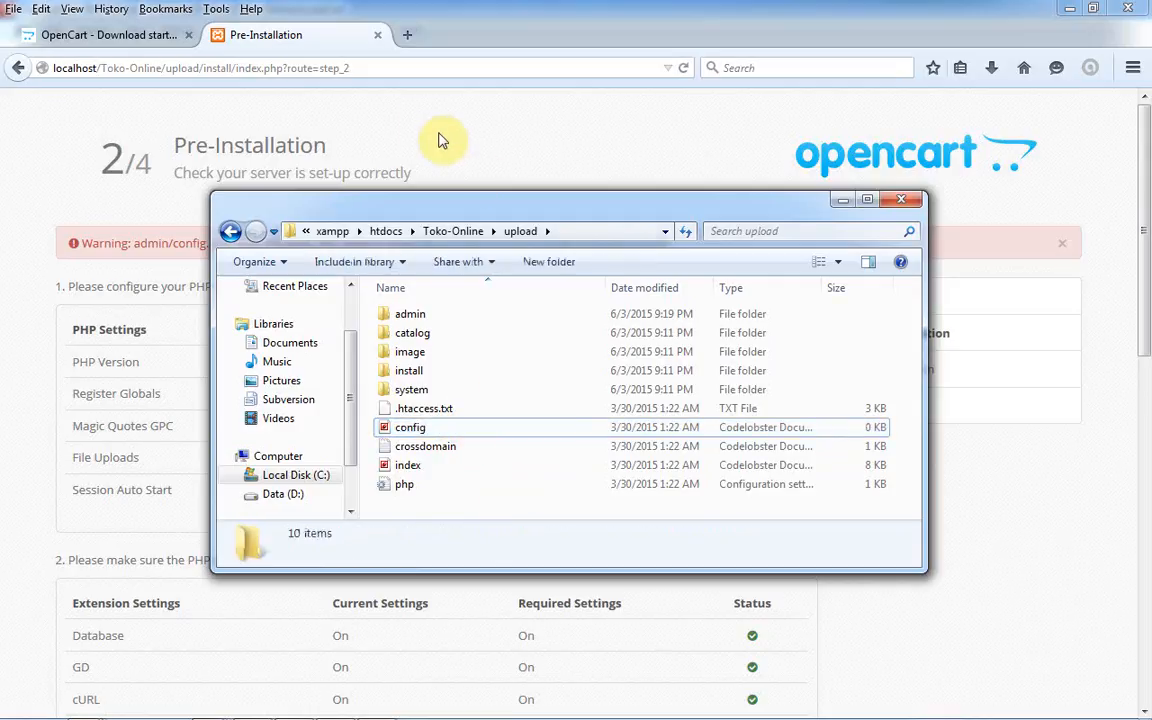
- Reload the installer from upload/install/, accept the licence, and scroll to the config.php entries in the Files table
{"action": "left_click_drag", "start_coordinate": [380, 65], "coordinate": [166, 66]}
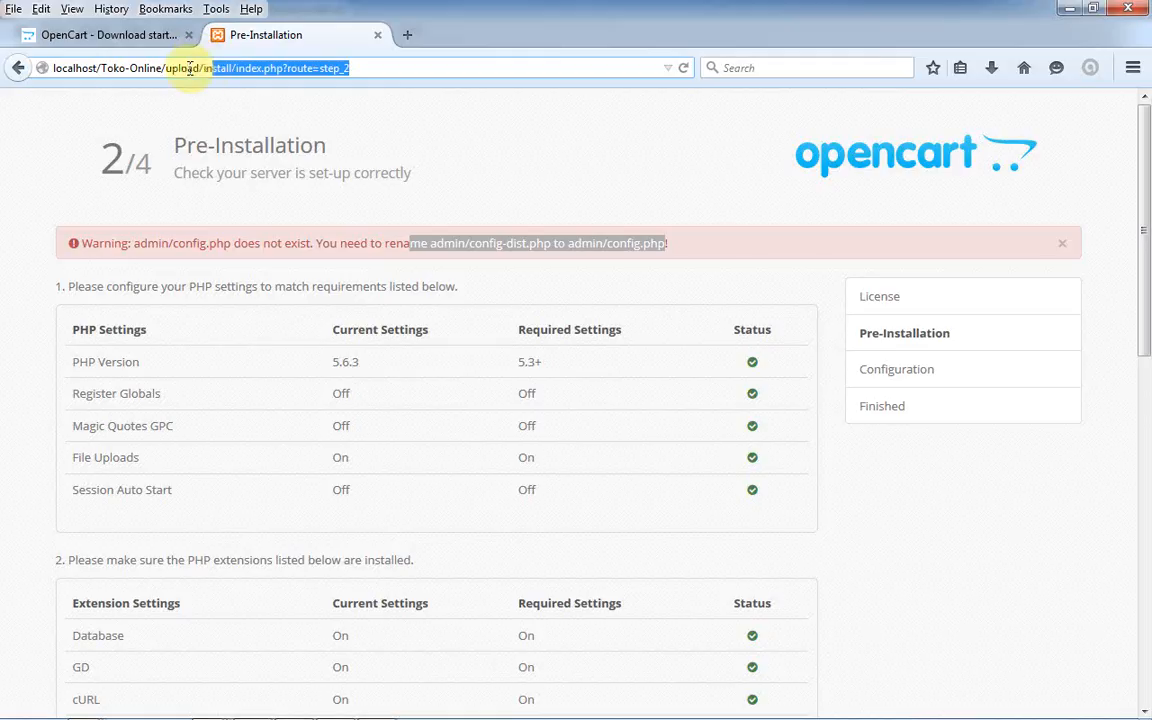
{"action": "key", "text": "BackSpace"}
{"action": "key", "text": "Return"}
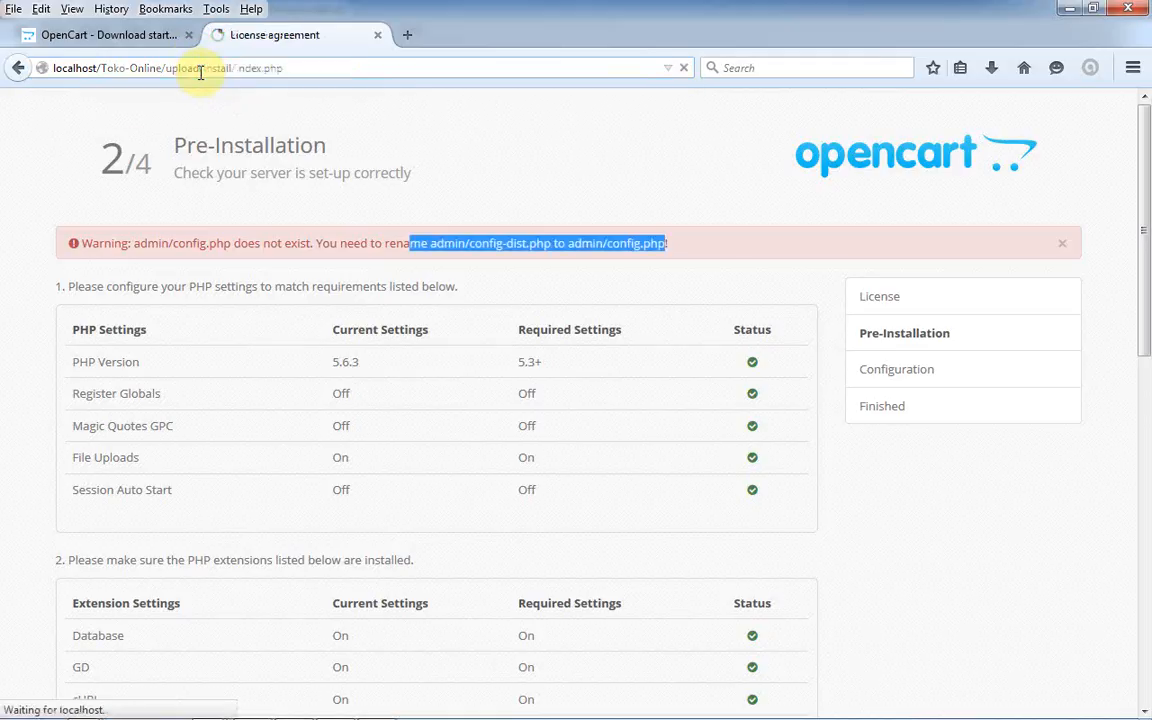
{"action": "left_click", "coordinate": [797, 484]}
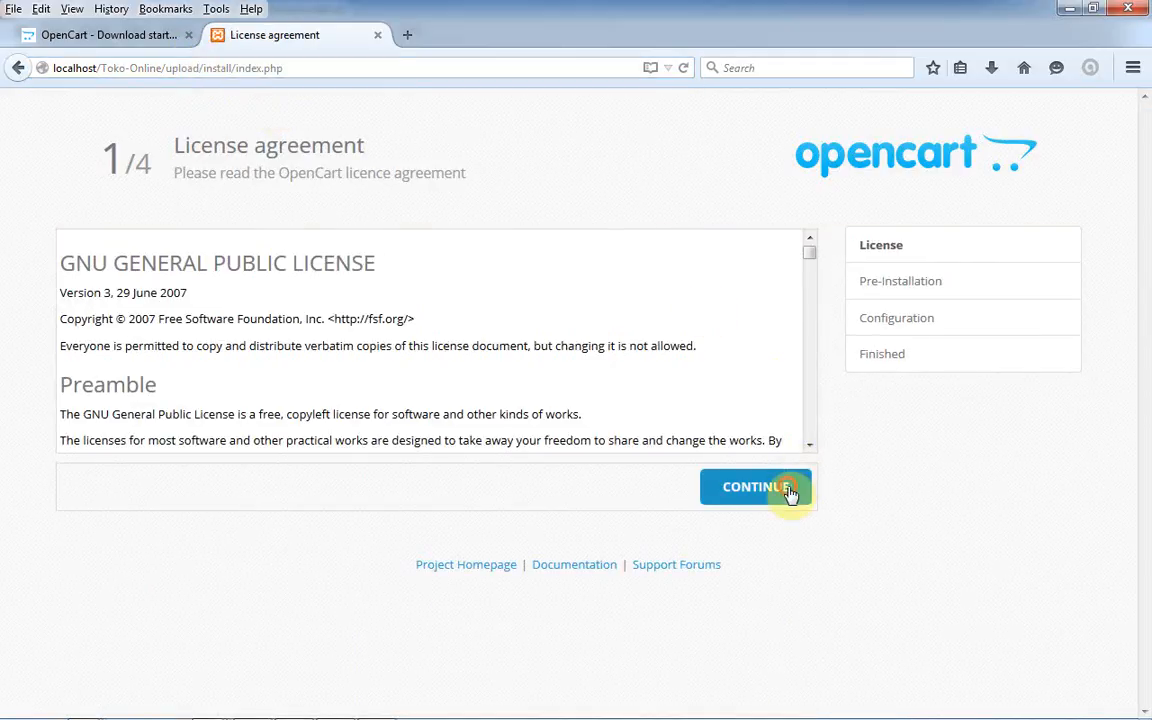
{"action": "left_click_drag", "start_coordinate": [1145, 257], "coordinate": [1134, 368]}
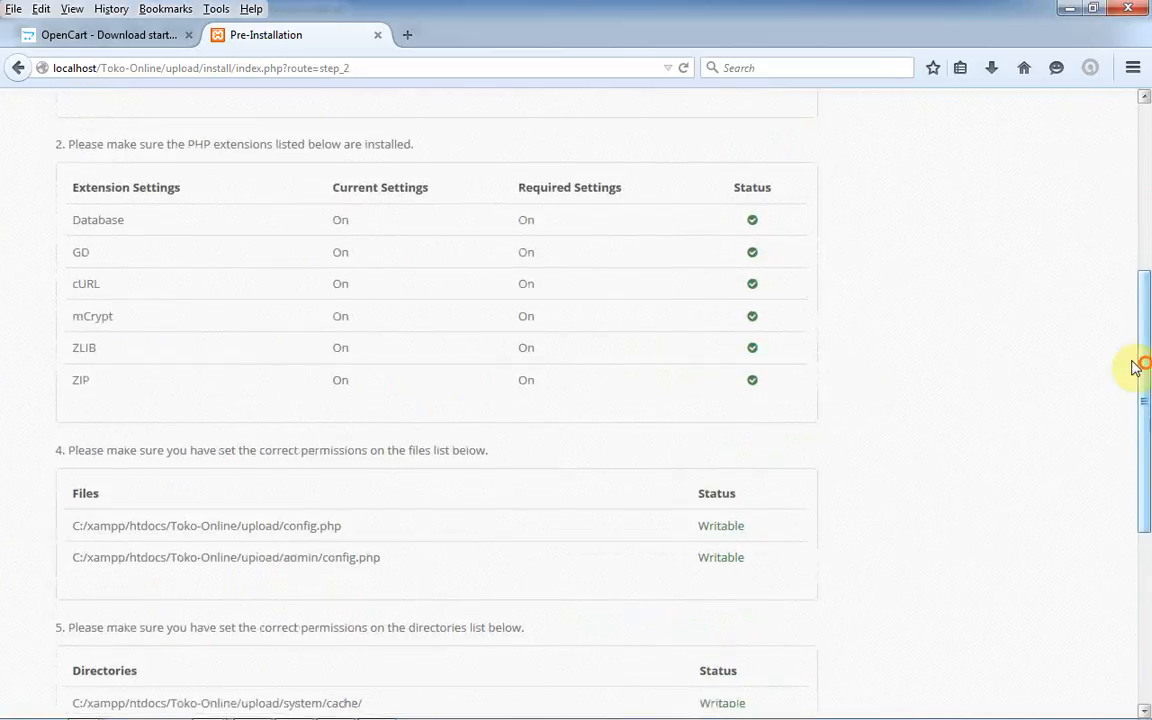
- Switch between the opencart-2.0.2.0 admin folder, the installer page and the upload folder windows
{"action": "mouse_move", "coordinate": [10, 712]}
{"action": "mouse_move", "coordinate": [82, 708]}
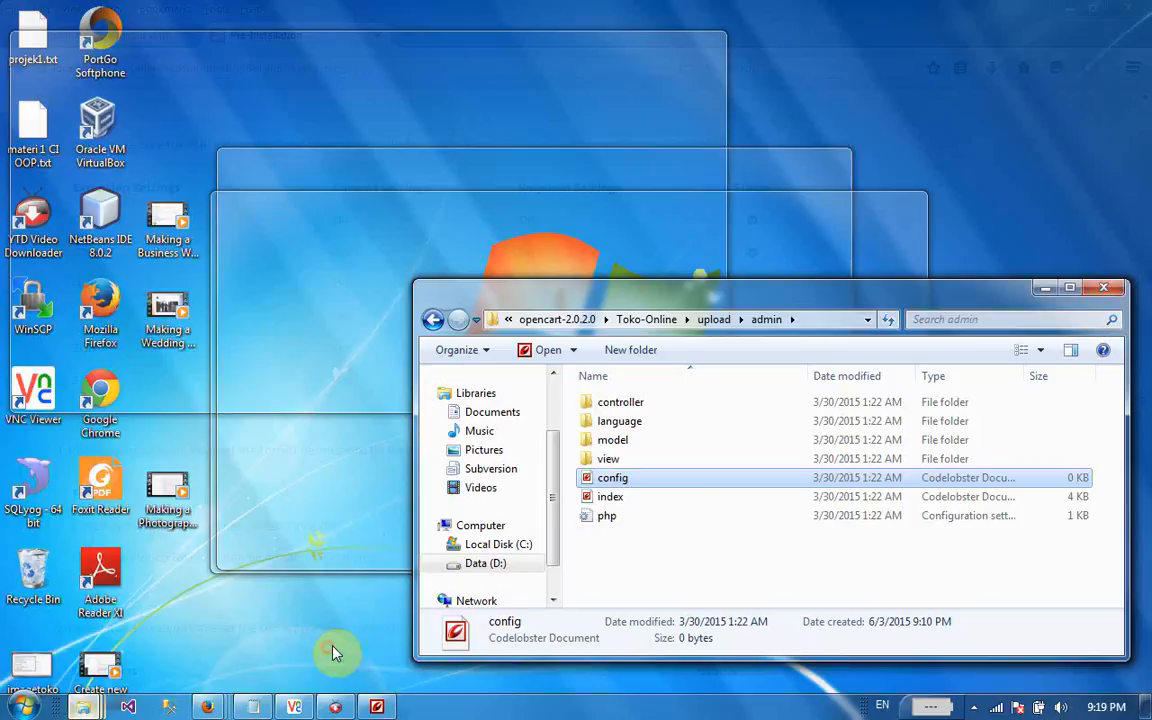
{"action": "left_click", "coordinate": [333, 652]}
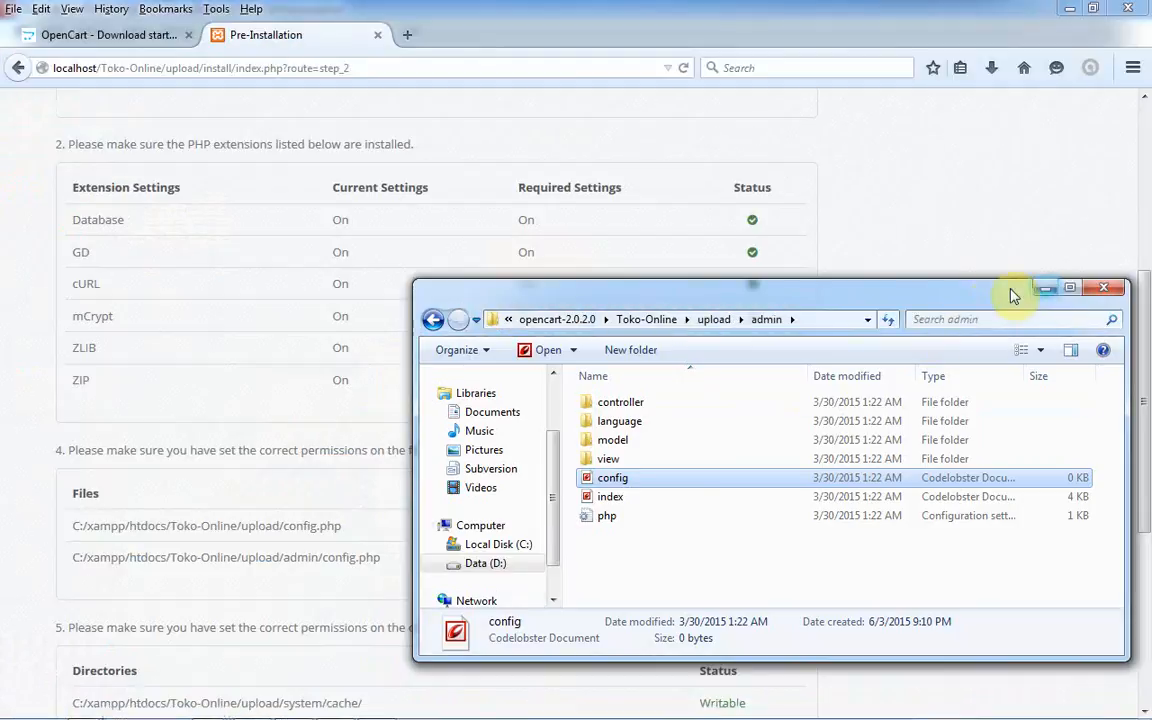
{"action": "left_click_drag", "start_coordinate": [939, 277], "coordinate": [830, 221]}
{"action": "mouse_move", "coordinate": [160, 711]}
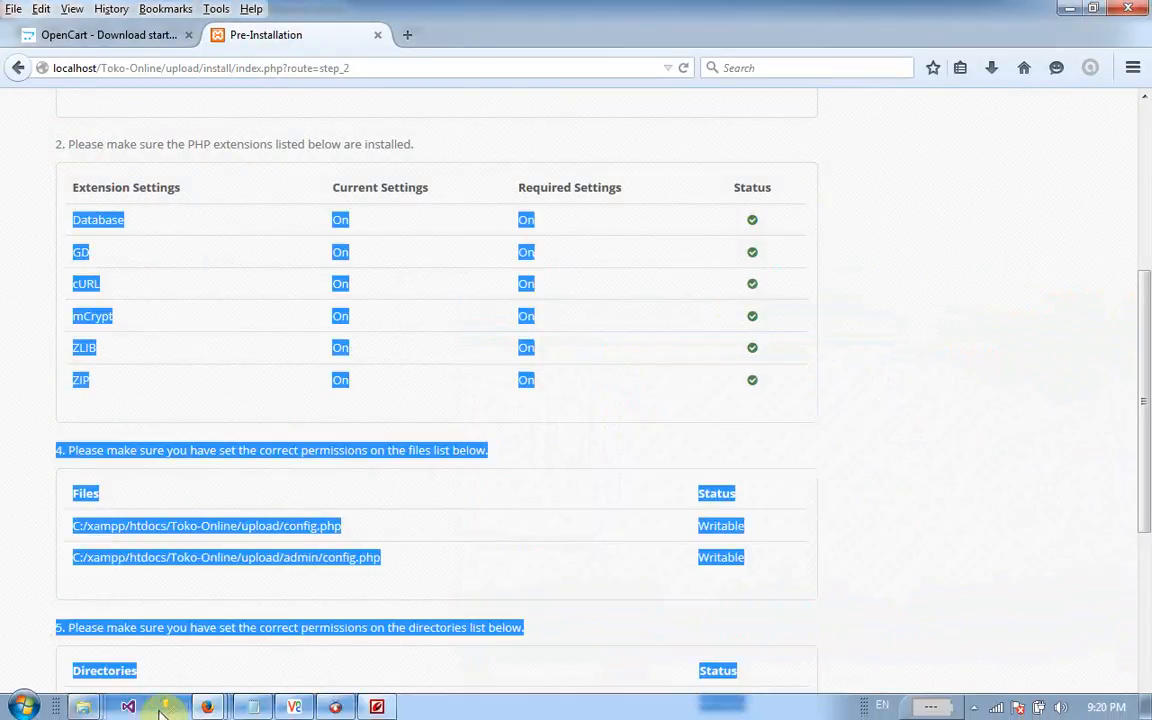
{"action": "mouse_move", "coordinate": [88, 708]}
{"action": "left_click", "coordinate": [586, 600]}
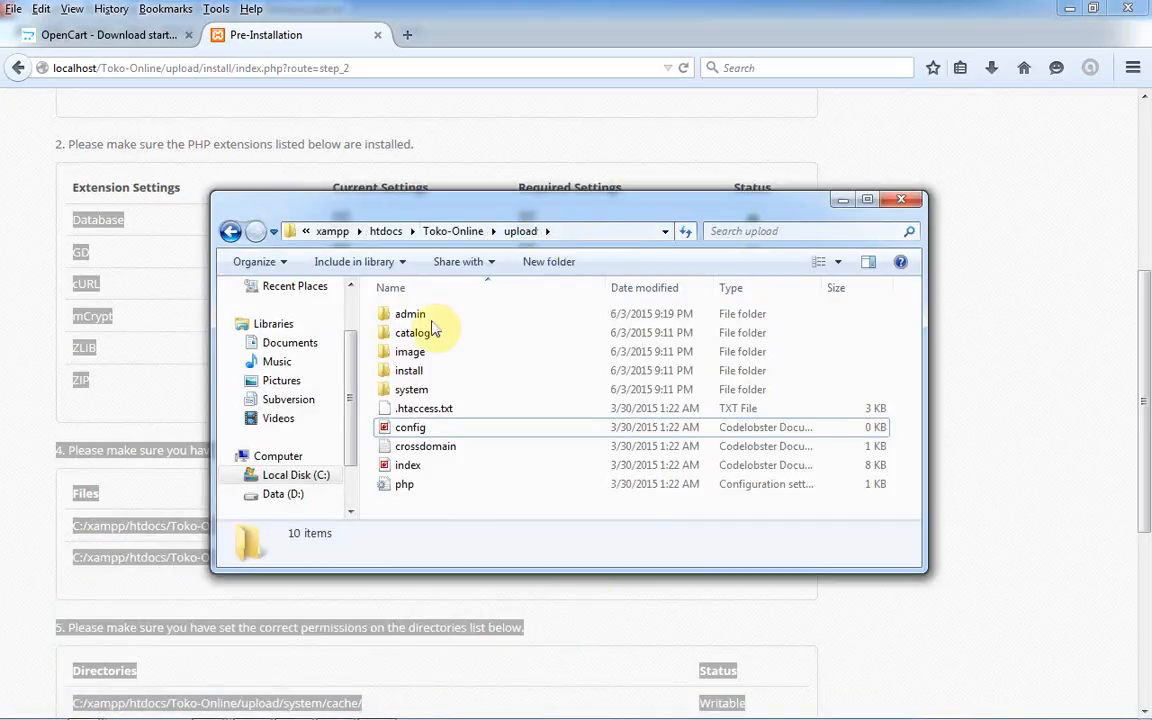
- Clear the admin folder selection, minimize that window, and return to the Firefox install checks
{"action": "mouse_move", "coordinate": [84, 707]}
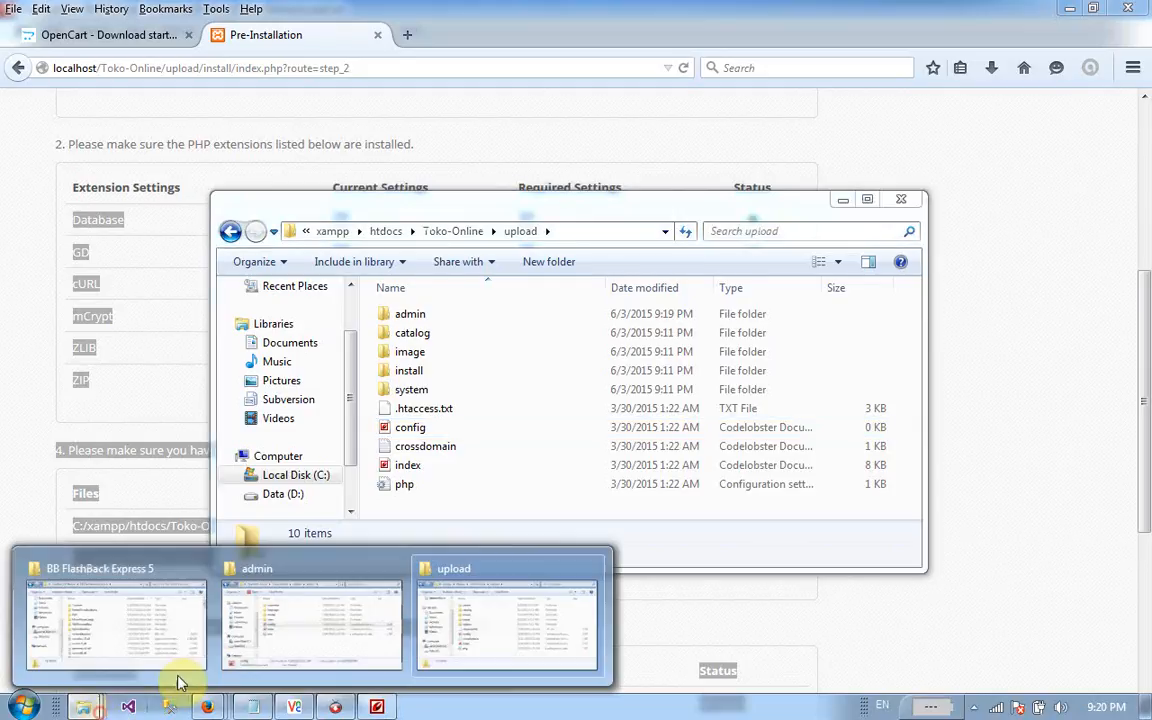
{"action": "left_click", "coordinate": [270, 651]}
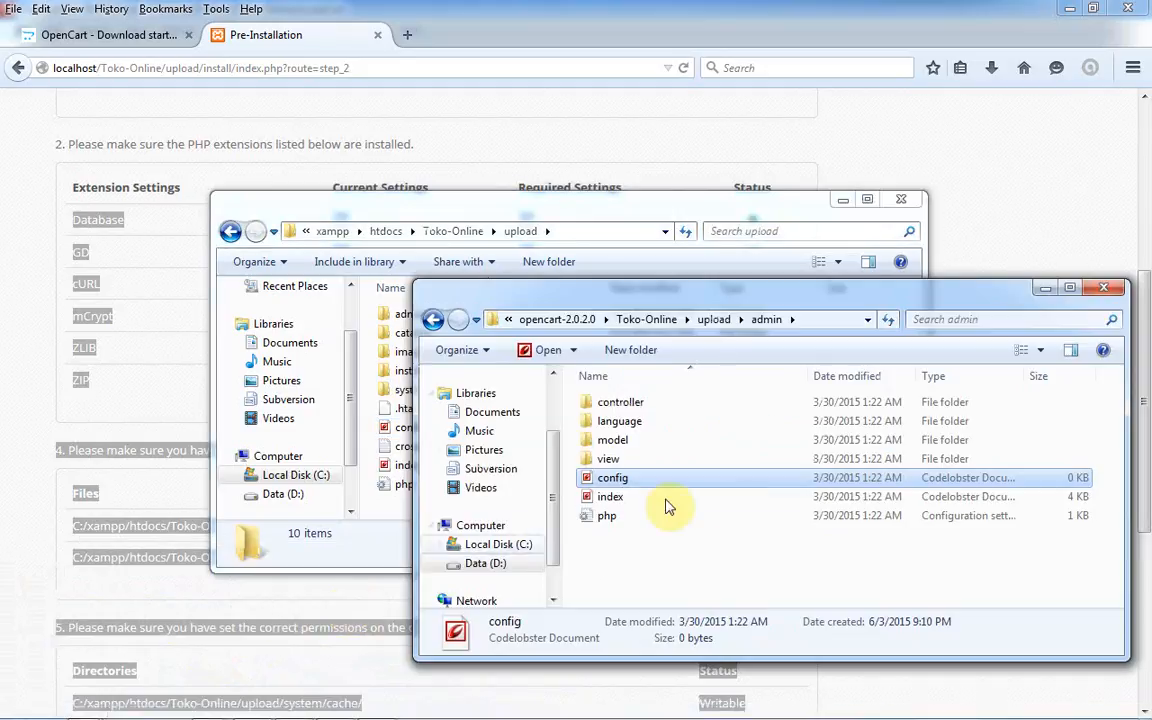
{"action": "left_click", "coordinate": [743, 541]}
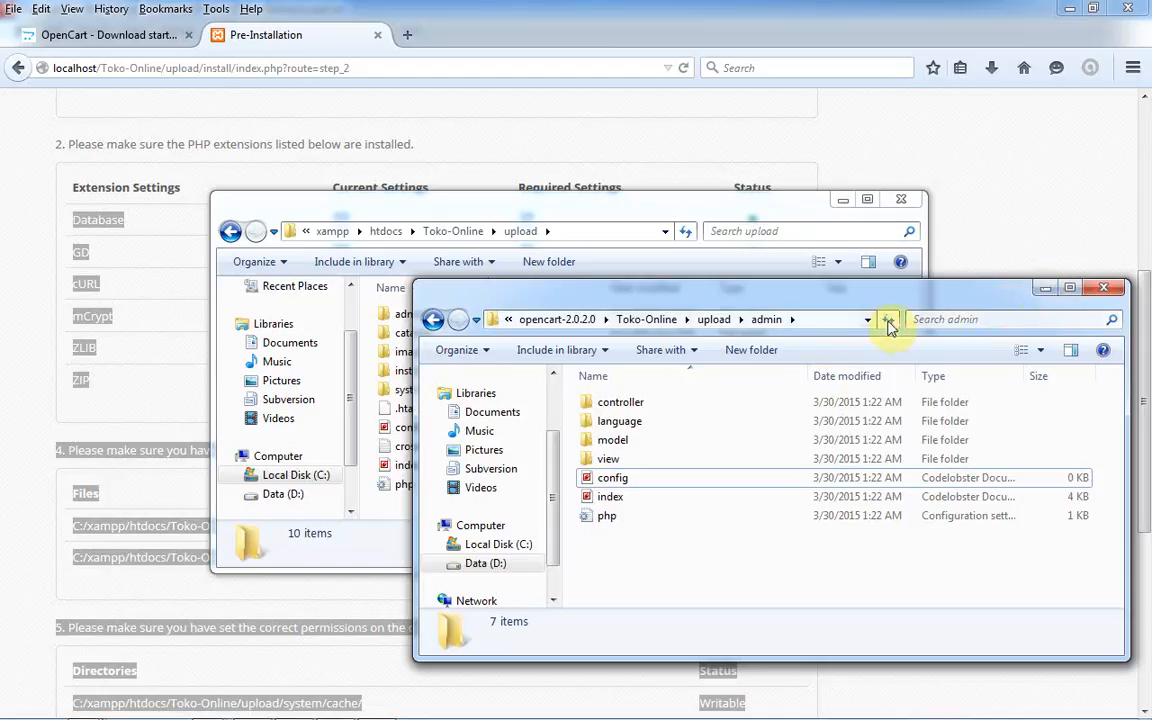
{"action": "left_click", "coordinate": [1035, 296]}
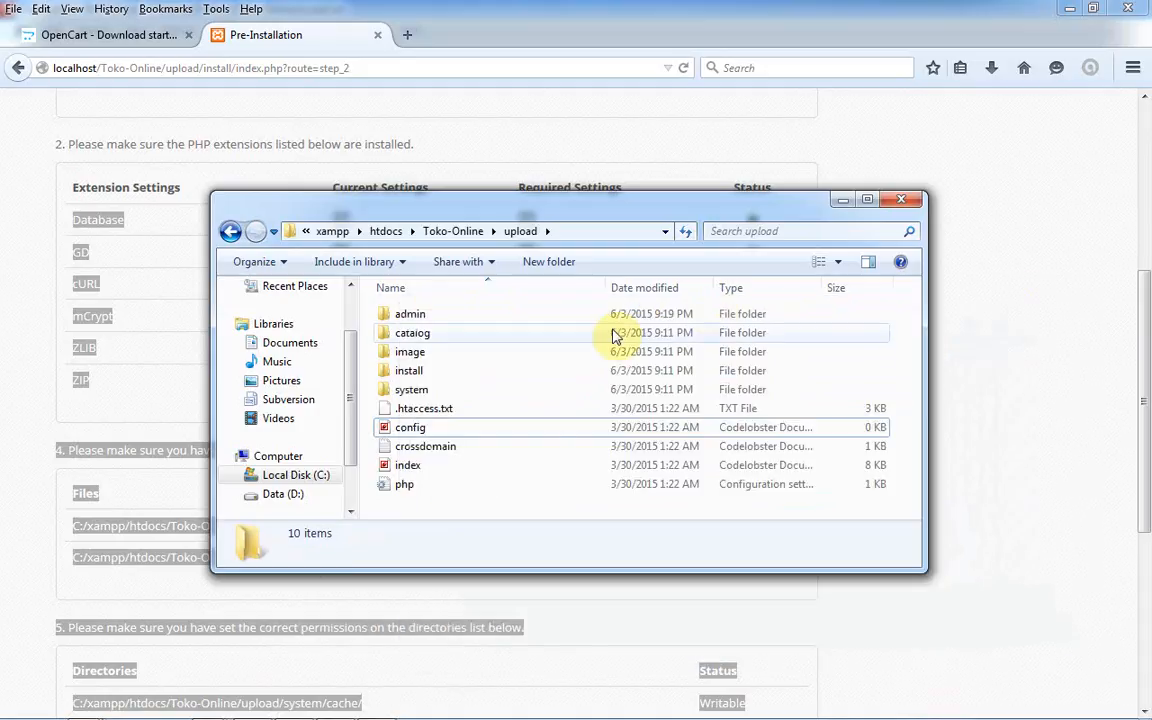
{"action": "left_click", "coordinate": [636, 124]}
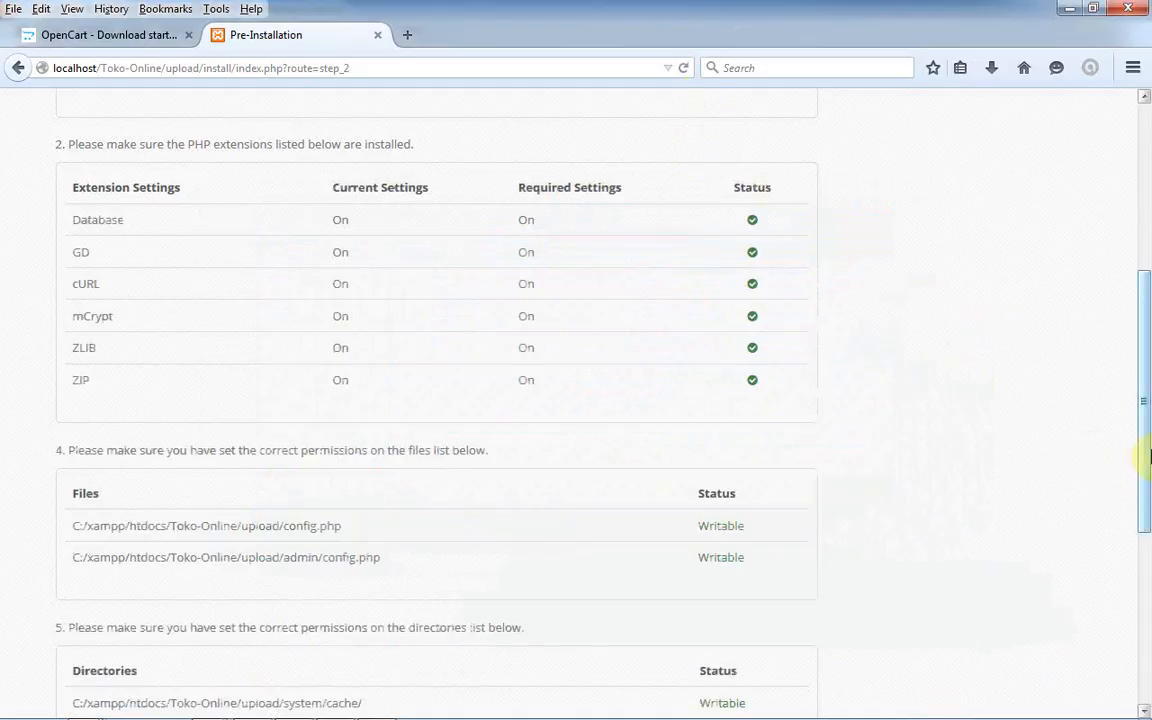
- Confirm config.php and admin/config.php both show Writable, then switch to install.txt in CodeLobster
{"action": "left_click_drag", "start_coordinate": [1139, 452], "coordinate": [1140, 545]}
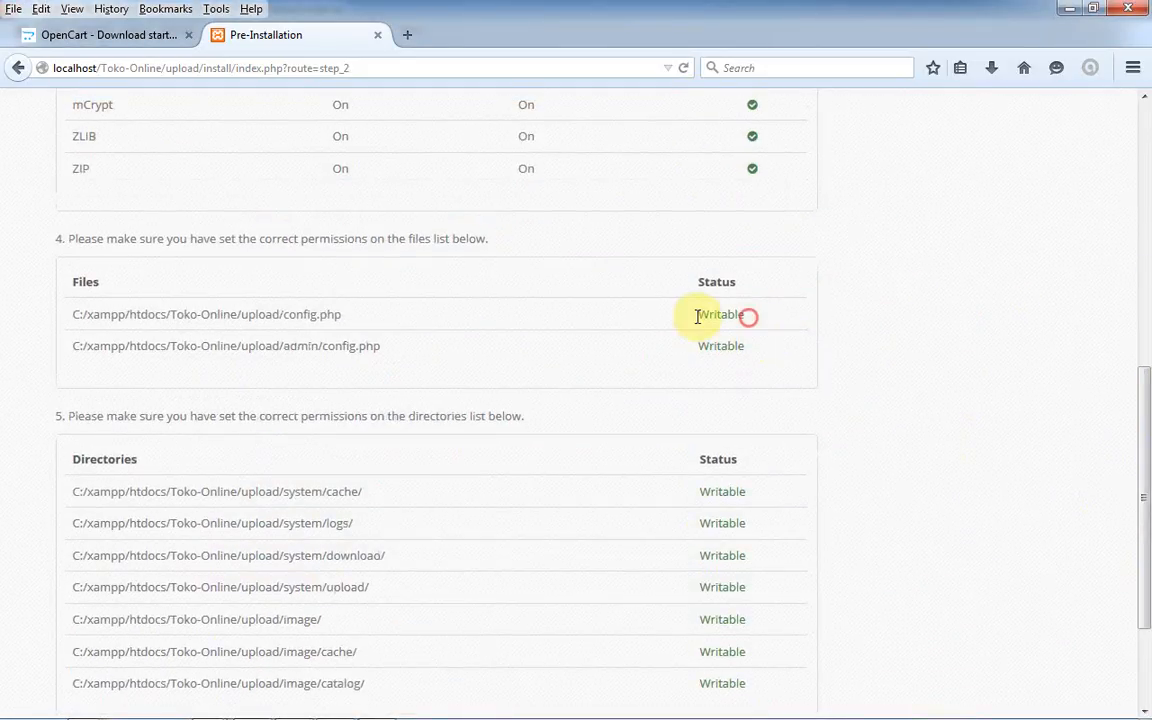
{"action": "double_click", "coordinate": [697, 316]}
{"action": "left_click_drag", "start_coordinate": [740, 349], "coordinate": [673, 350]}
{"action": "left_click_drag", "start_coordinate": [1146, 554], "coordinate": [1148, 637]}
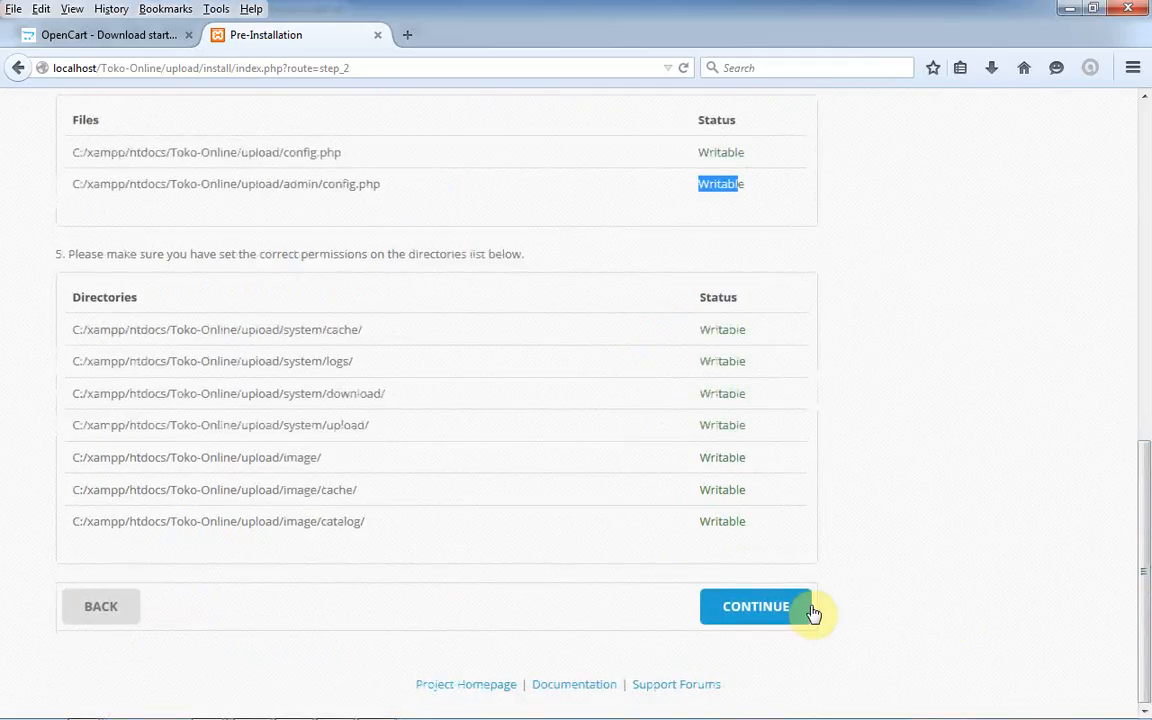
{"action": "left_click_drag", "start_coordinate": [1148, 552], "coordinate": [1148, 508]}
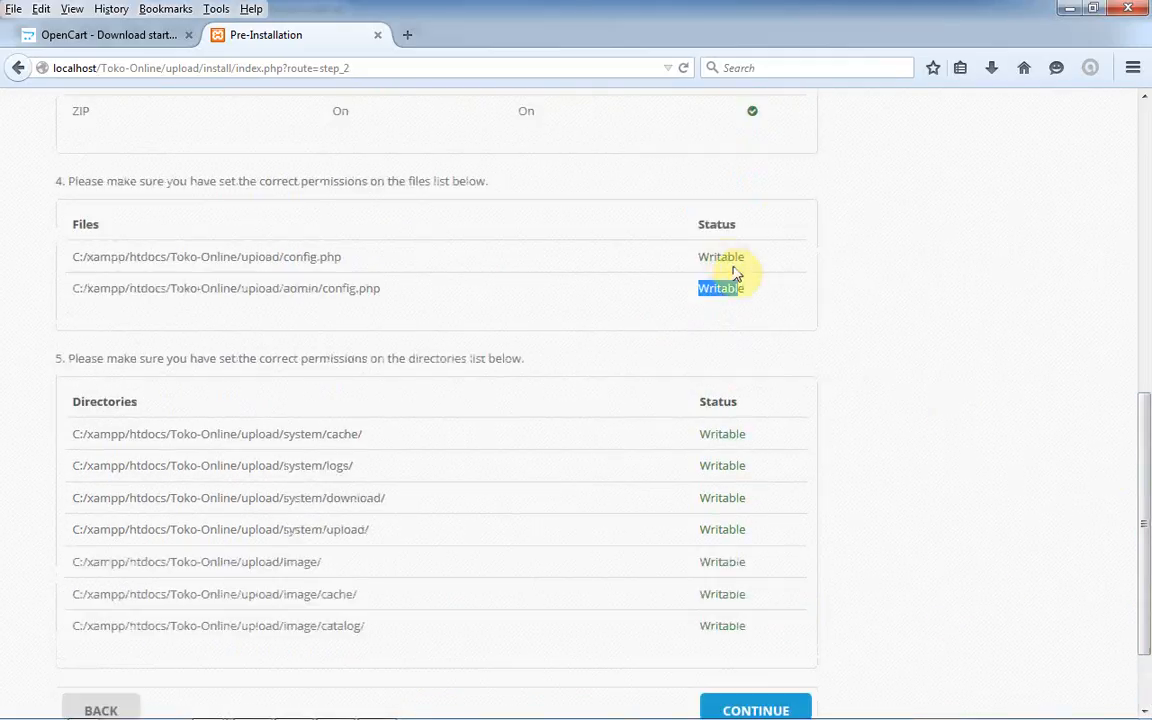
{"action": "mouse_move", "coordinate": [358, 714]}
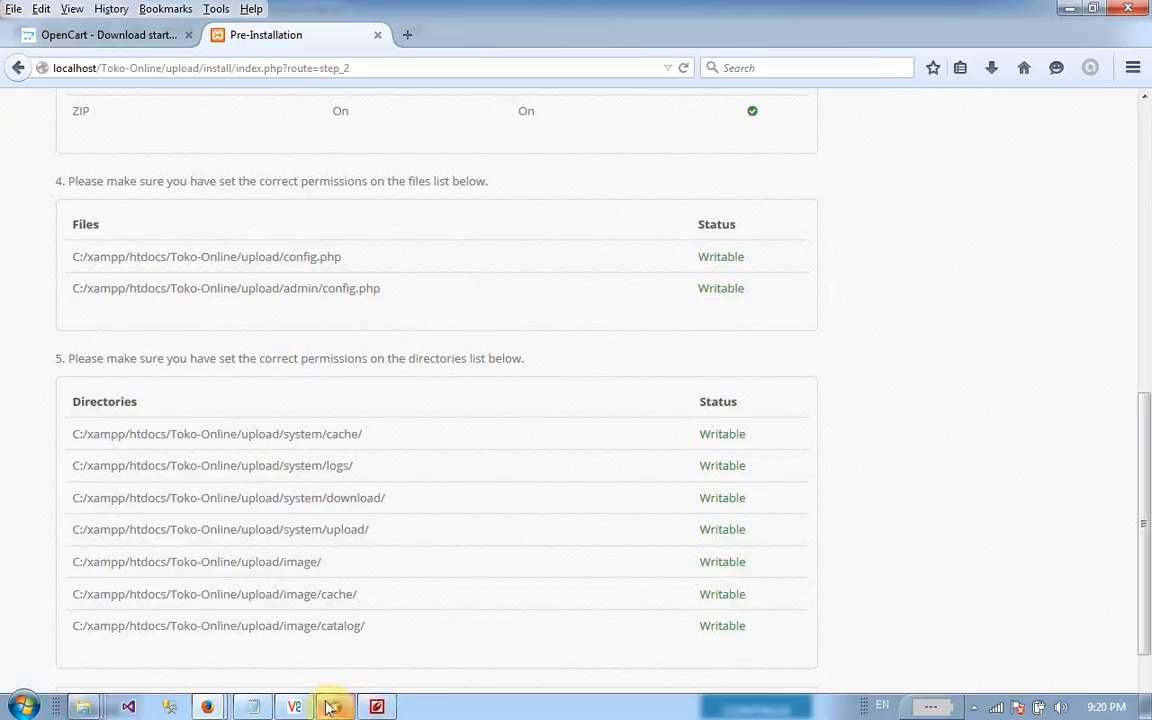
{"action": "left_click", "coordinate": [376, 707]}
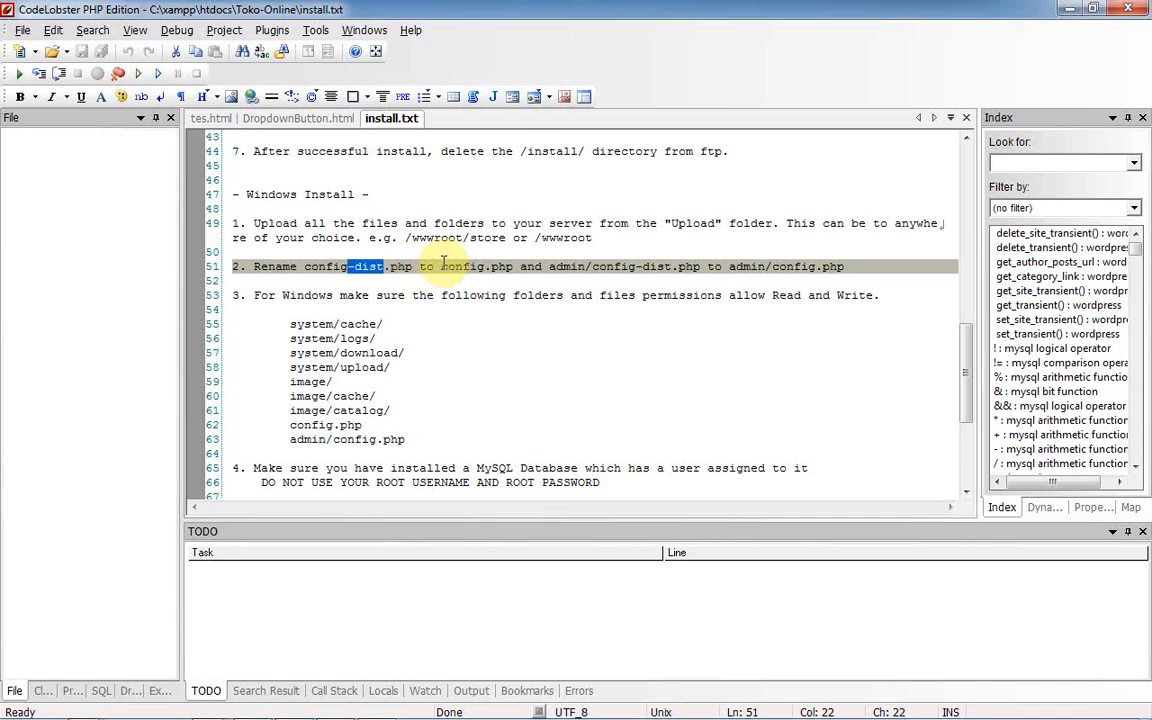
- Bring the upload folder forward, select its config file, then open admin and select the 0 KB config
{"action": "mouse_move", "coordinate": [147, 698]}
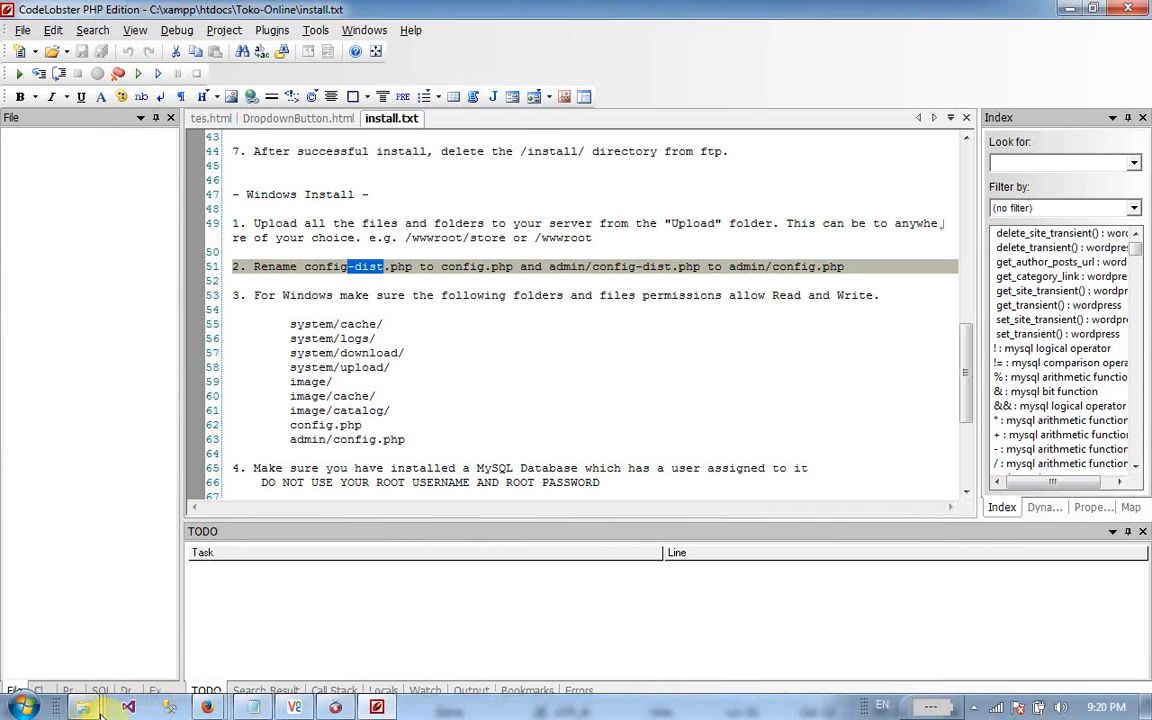
{"action": "mouse_move", "coordinate": [90, 710]}
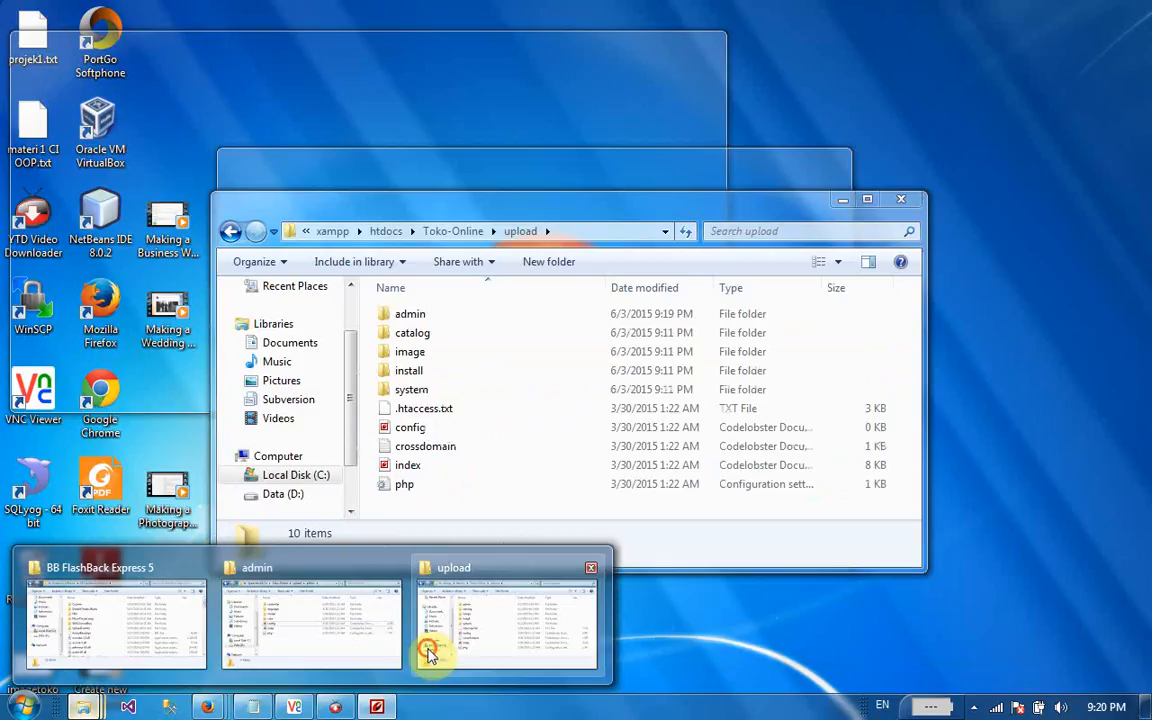
{"action": "left_click", "coordinate": [432, 656]}
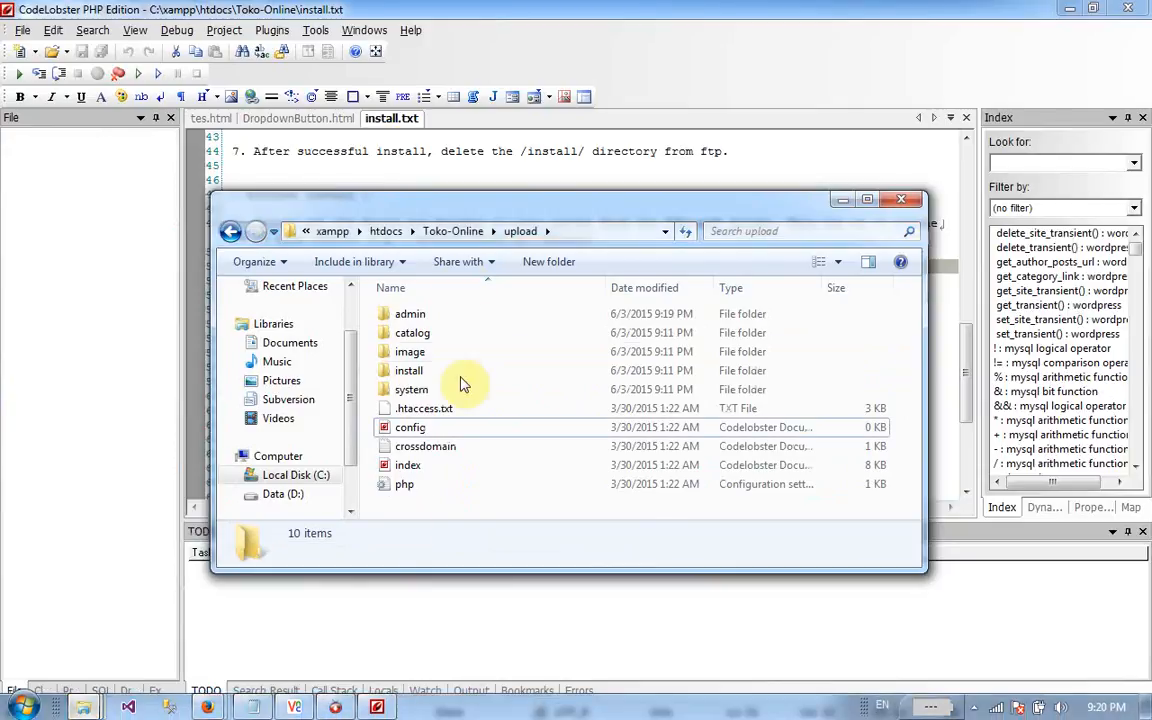
{"action": "left_click", "coordinate": [440, 428]}
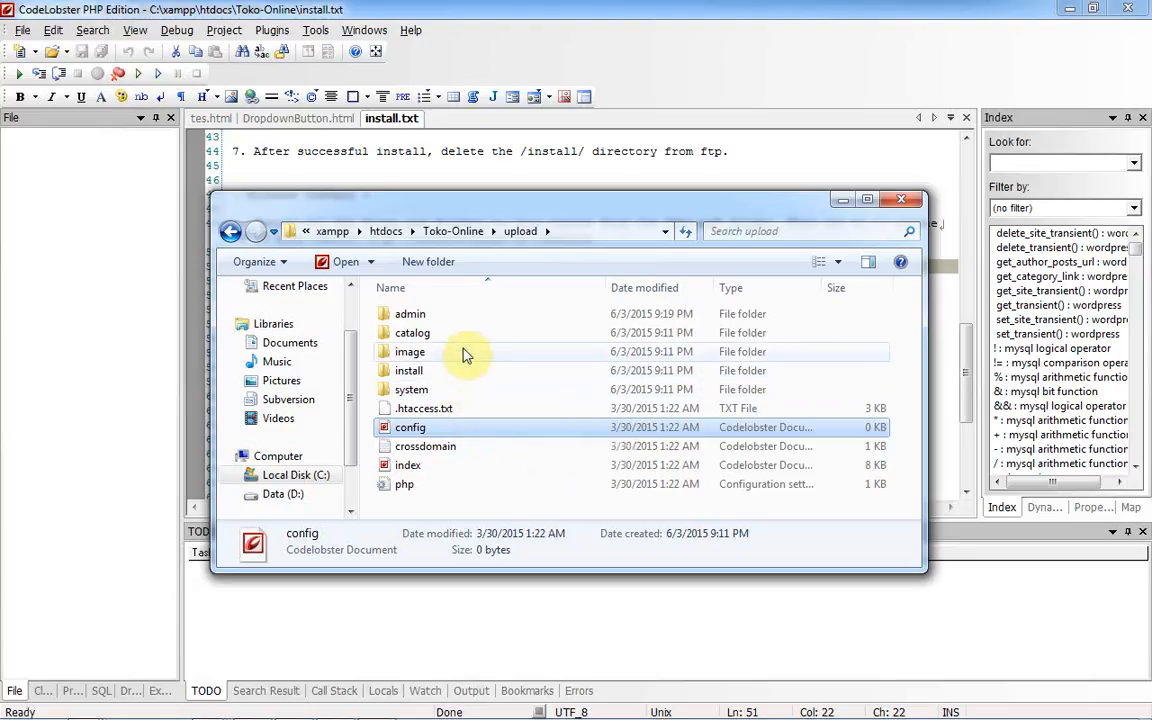
{"action": "left_click", "coordinate": [461, 318]}
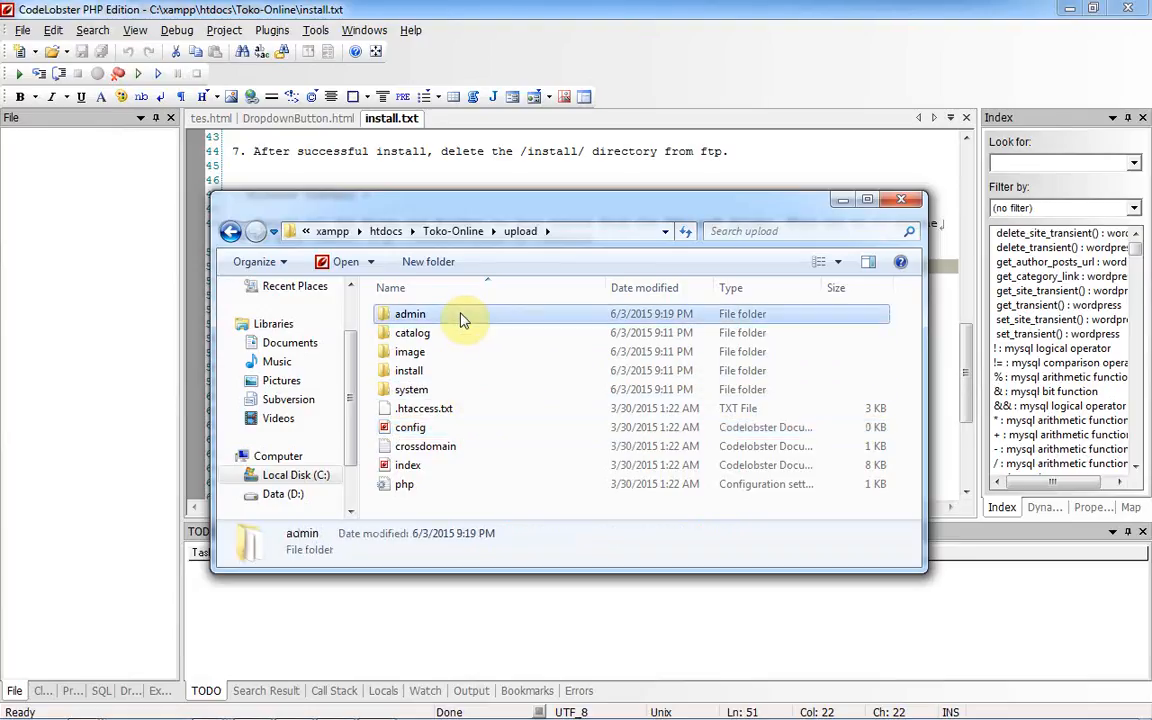
{"action": "double_click", "coordinate": [461, 318]}
{"action": "left_click", "coordinate": [463, 398]}
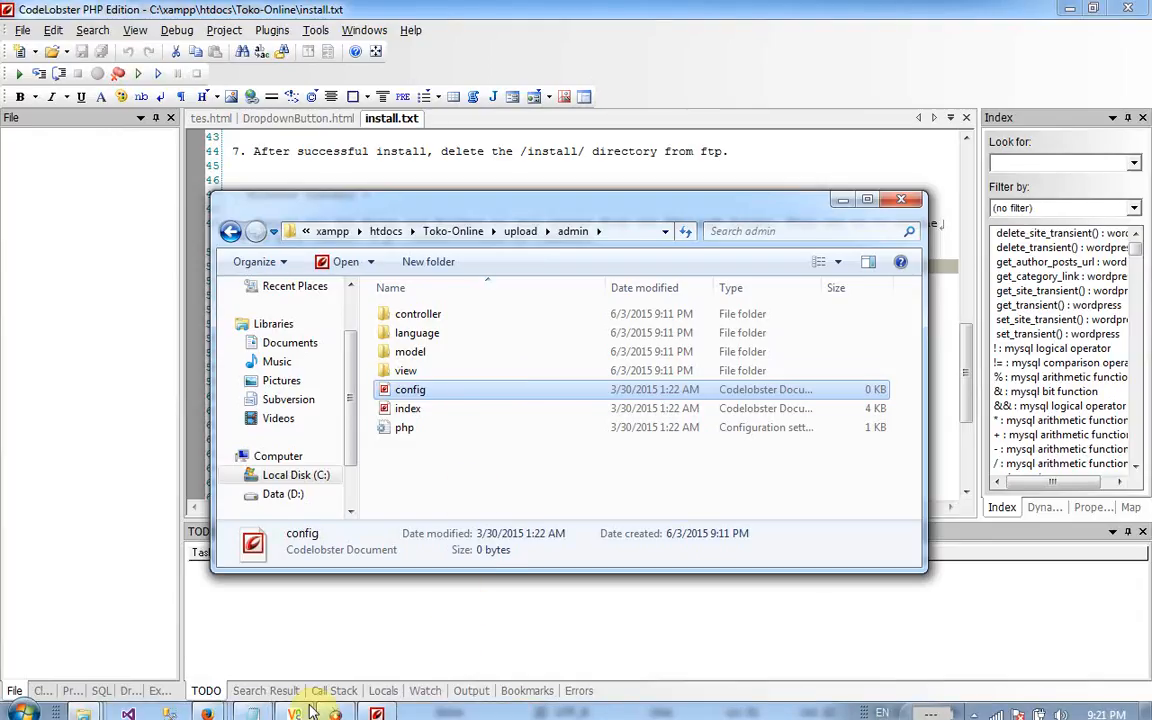
- Return to the Pre-Installation page and continue to the database Configuration step
{"action": "left_click", "coordinate": [207, 712]}
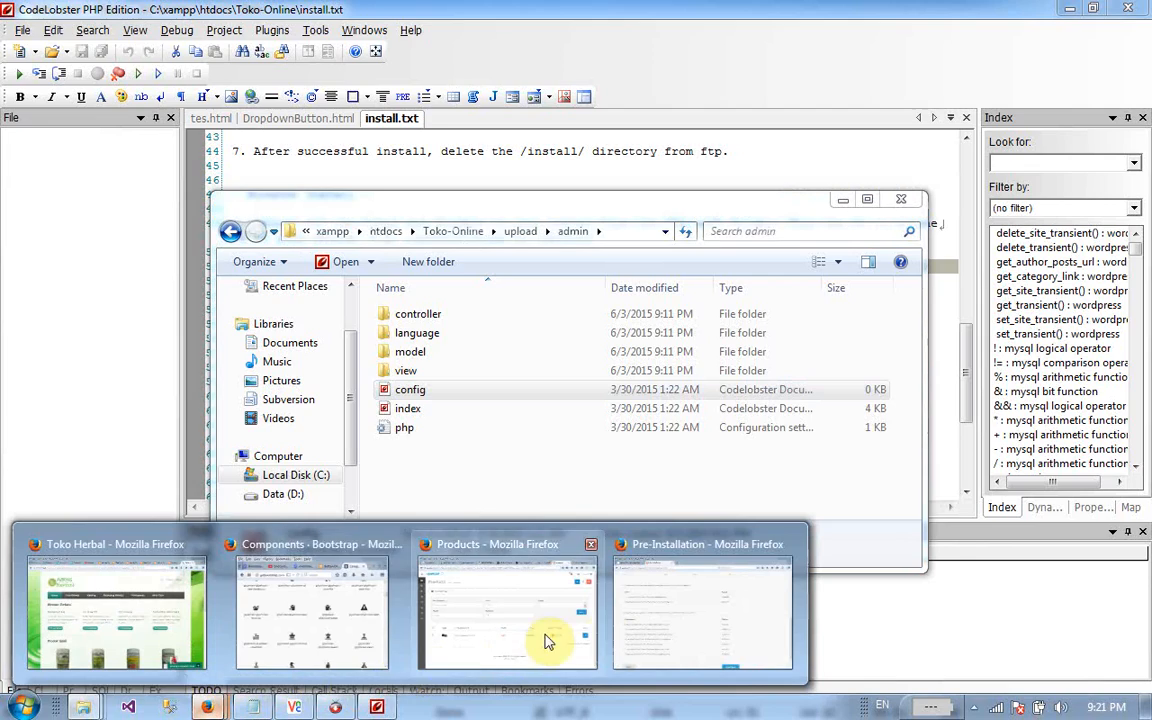
{"action": "left_click", "coordinate": [617, 632]}
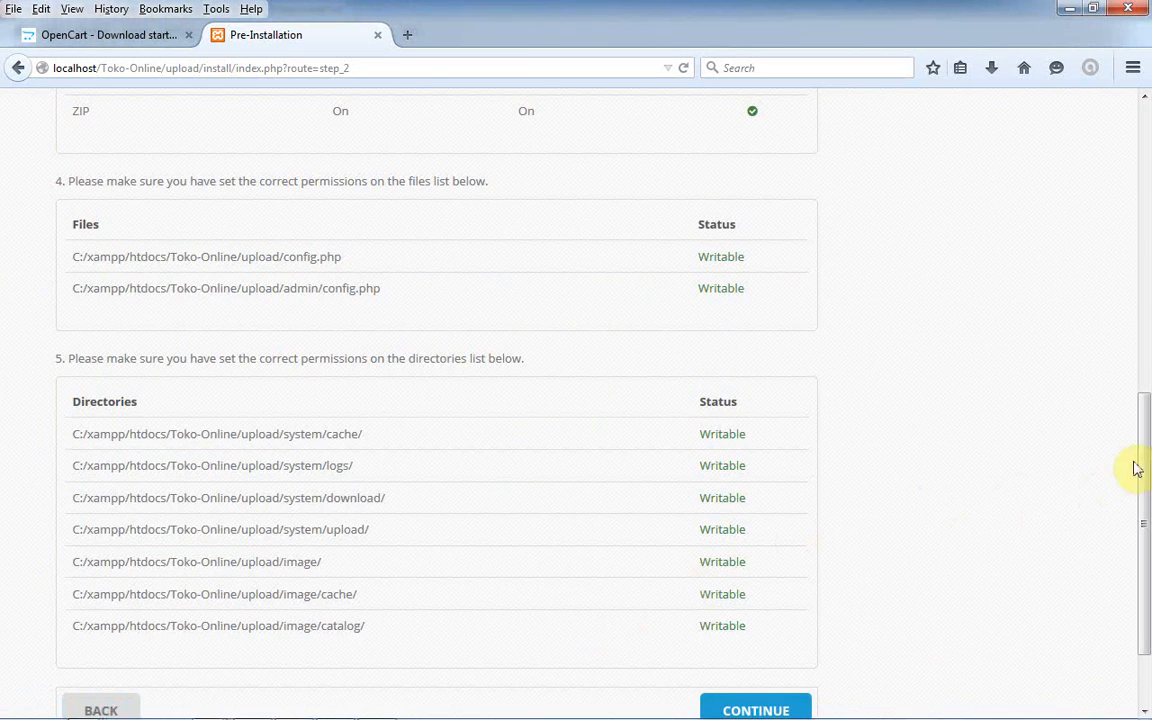
{"action": "mouse_move", "coordinate": [1144, 466]}
{"action": "left_mouse_down"}
{"action": "mouse_move", "coordinate": [1144, 176]}
{"action": "mouse_move", "coordinate": [1149, 251]}
{"action": "mouse_move", "coordinate": [1124, 391]}
{"action": "mouse_move", "coordinate": [1147, 428]}
{"action": "mouse_move", "coordinate": [1145, 113]}
{"action": "mouse_move", "coordinate": [1148, 480]}
{"action": "left_mouse_up"}
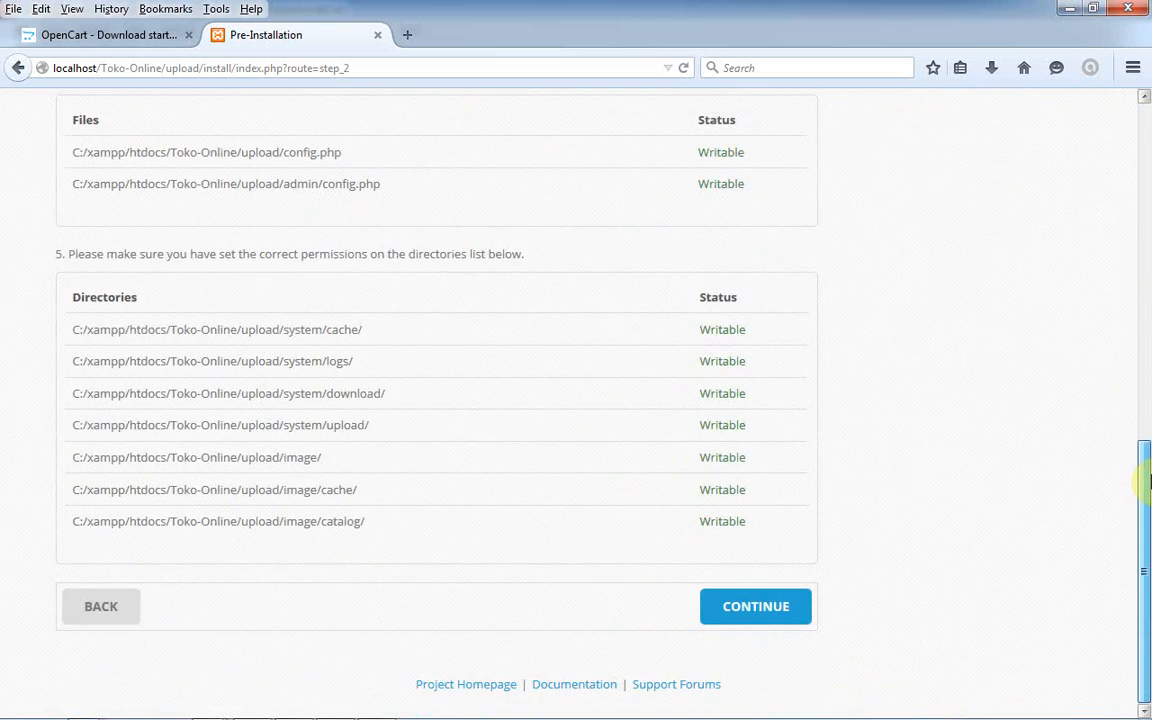
{"action": "left_click_drag", "start_coordinate": [1148, 410], "coordinate": [1145, 293]}
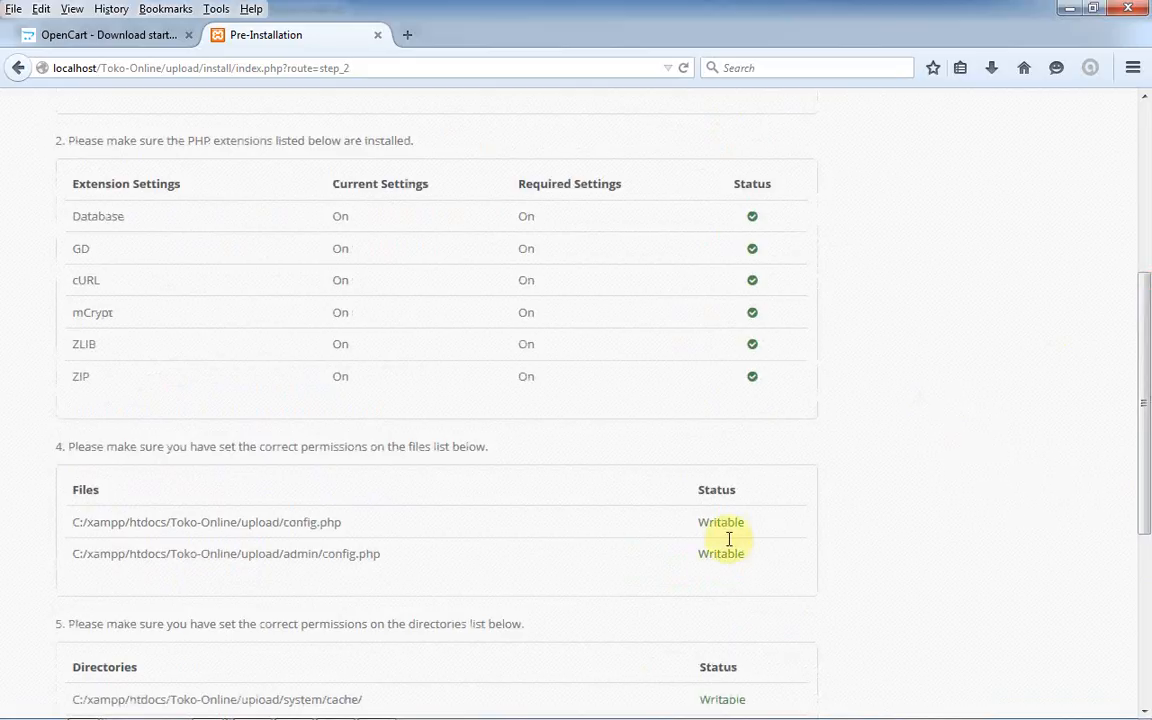
{"action": "left_click_drag", "start_coordinate": [692, 527], "coordinate": [761, 527]}
{"action": "left_click_drag", "start_coordinate": [1147, 352], "coordinate": [1140, 540]}
{"action": "left_click", "coordinate": [715, 645]}
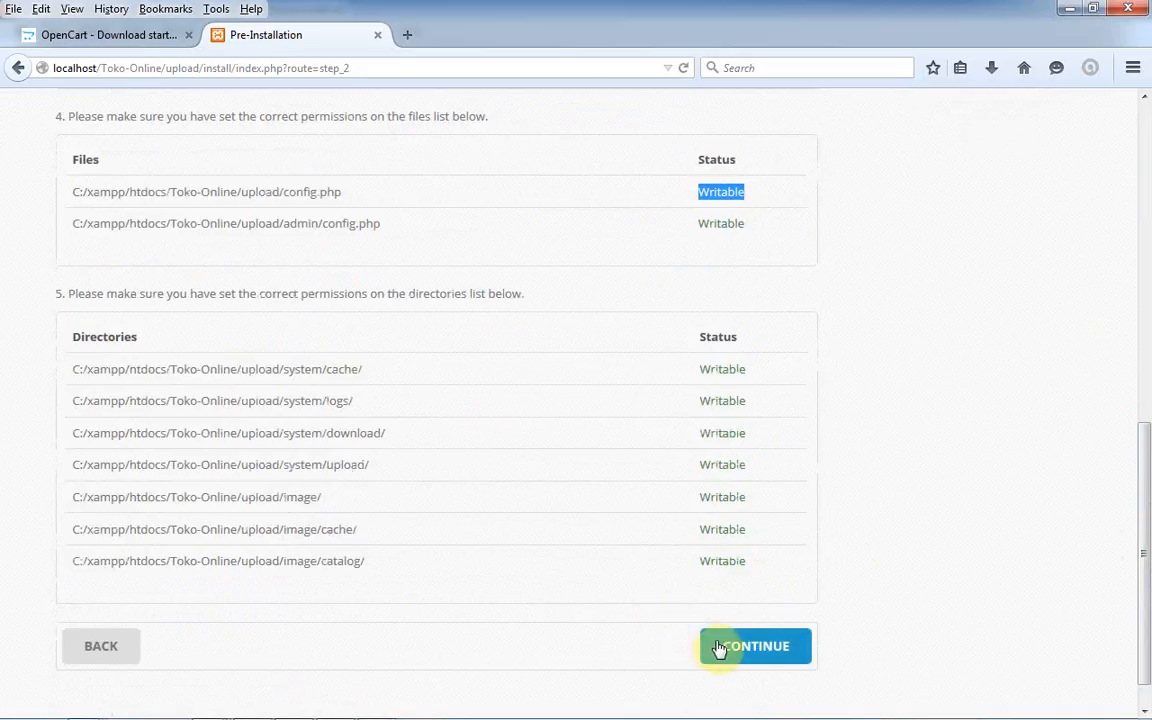
- Go over the hostname, username, password and database name fields, then show the desktop
{"action": "left_click_drag", "start_coordinate": [1148, 386], "coordinate": [1146, 458]}
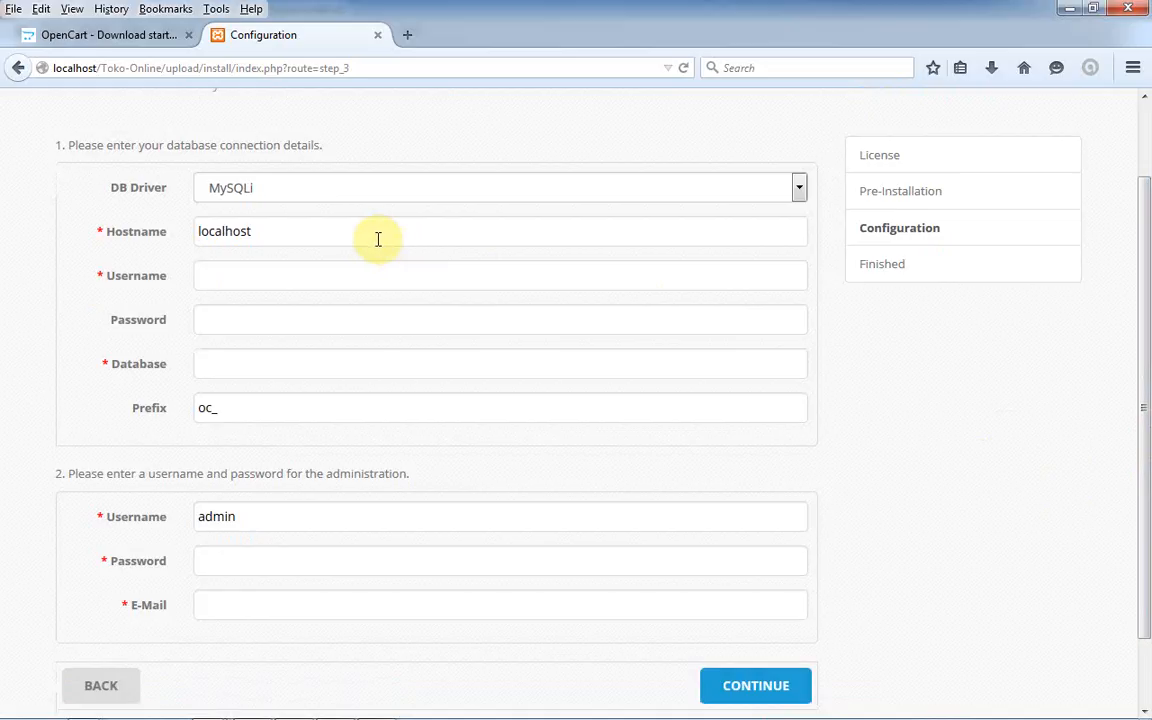
{"action": "left_click_drag", "start_coordinate": [342, 236], "coordinate": [195, 231]}
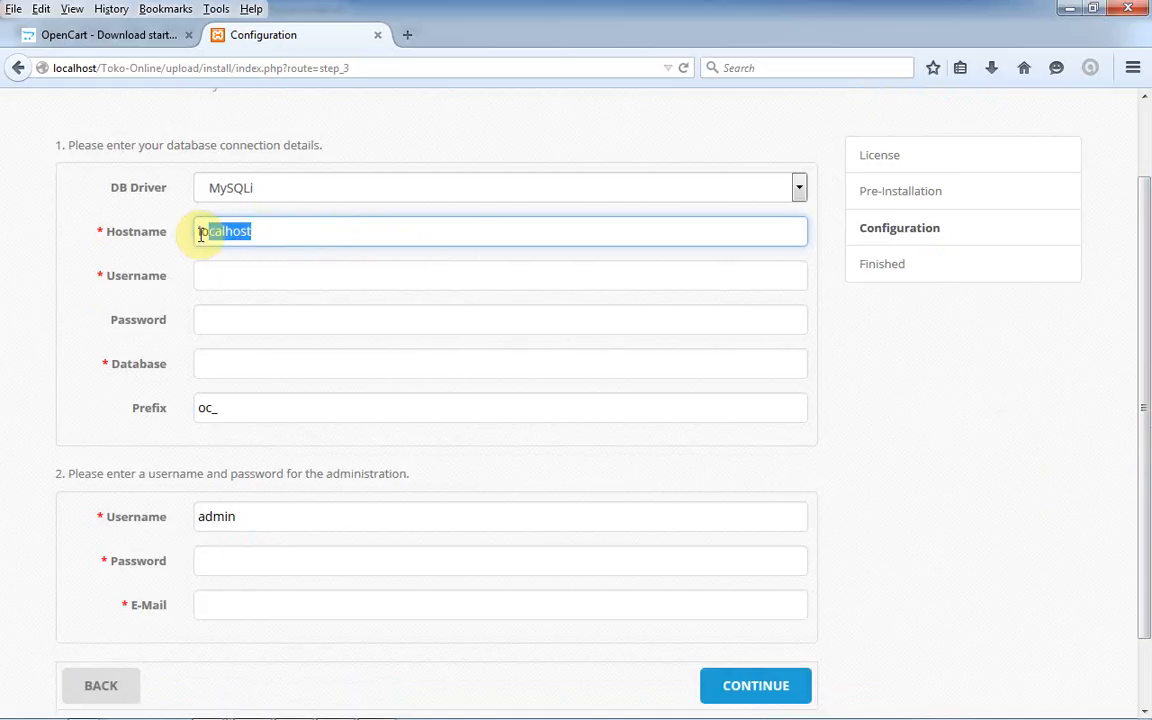
{"action": "left_click", "coordinate": [270, 287]}
{"action": "left_click", "coordinate": [281, 320]}
{"action": "left_click", "coordinate": [283, 362]}
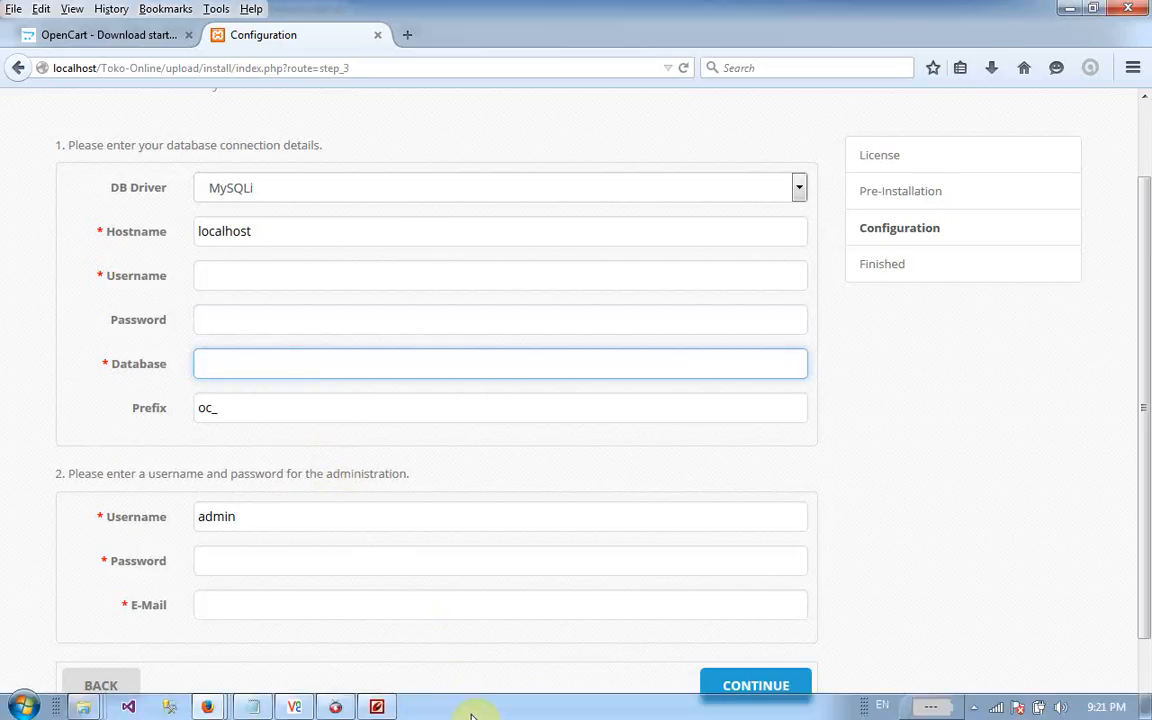
{"action": "right_click", "coordinate": [472, 714]}
{"action": "left_click", "coordinate": [531, 627]}
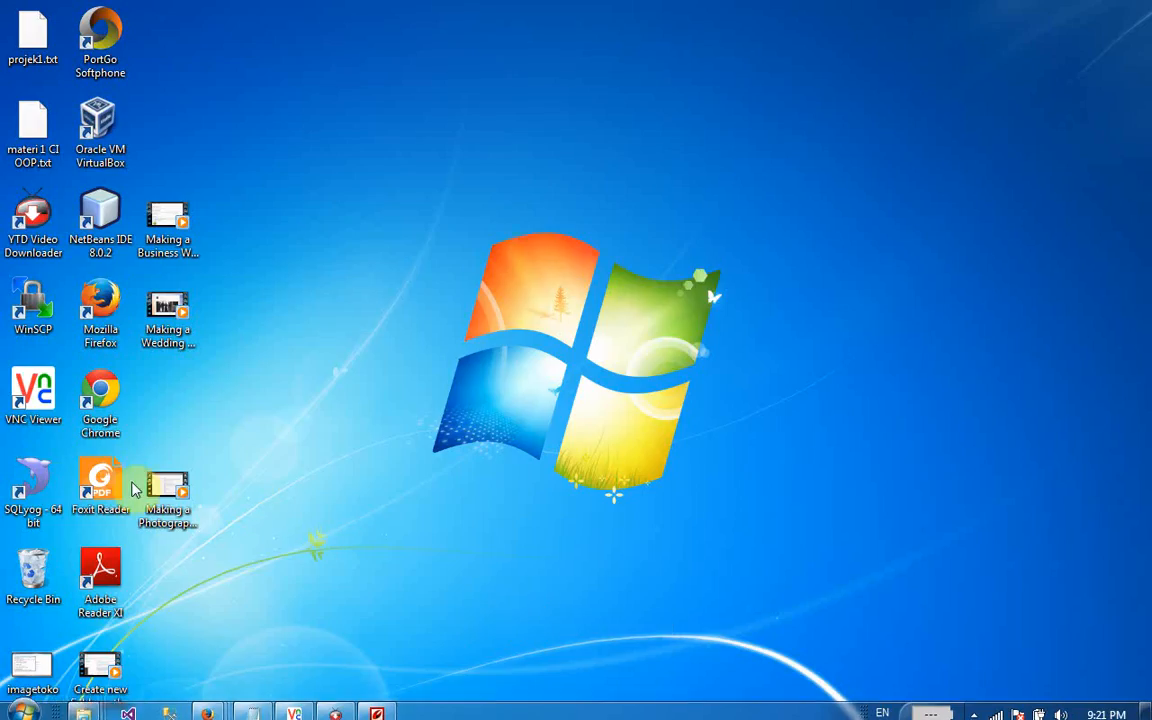
- Launch SQLyog, dismiss its update notice, and select the localhost host address
{"action": "double_click", "coordinate": [47, 487]}
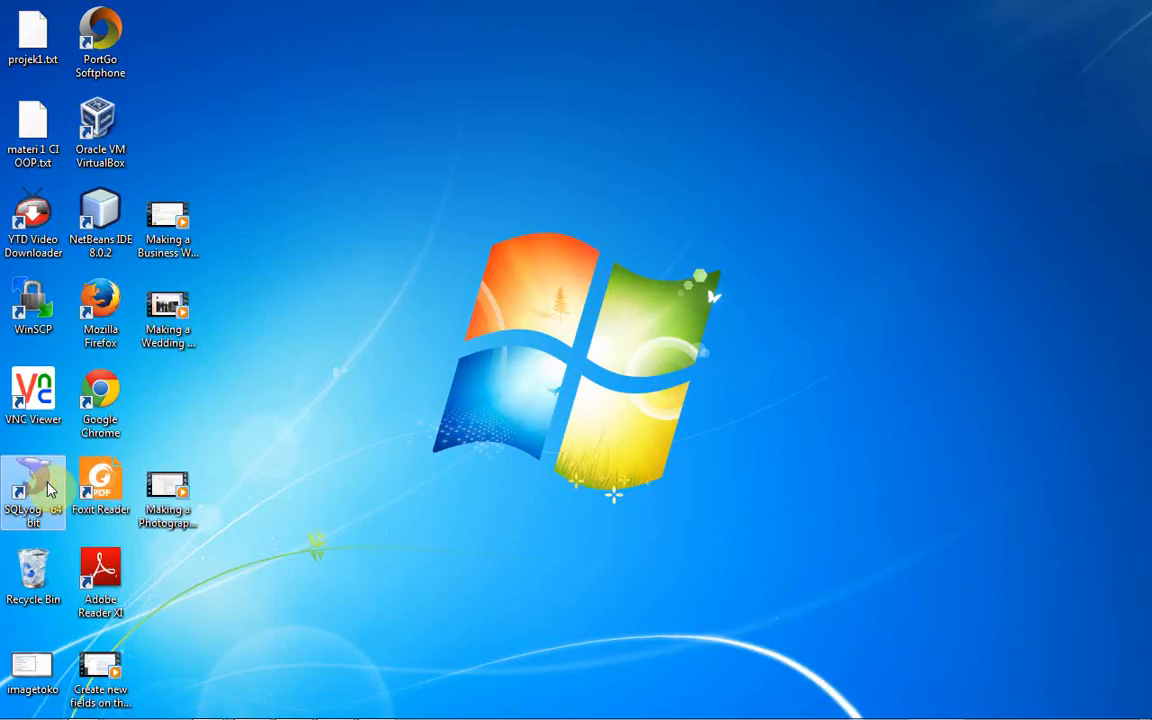
{"action": "left_click", "coordinate": [293, 491]}
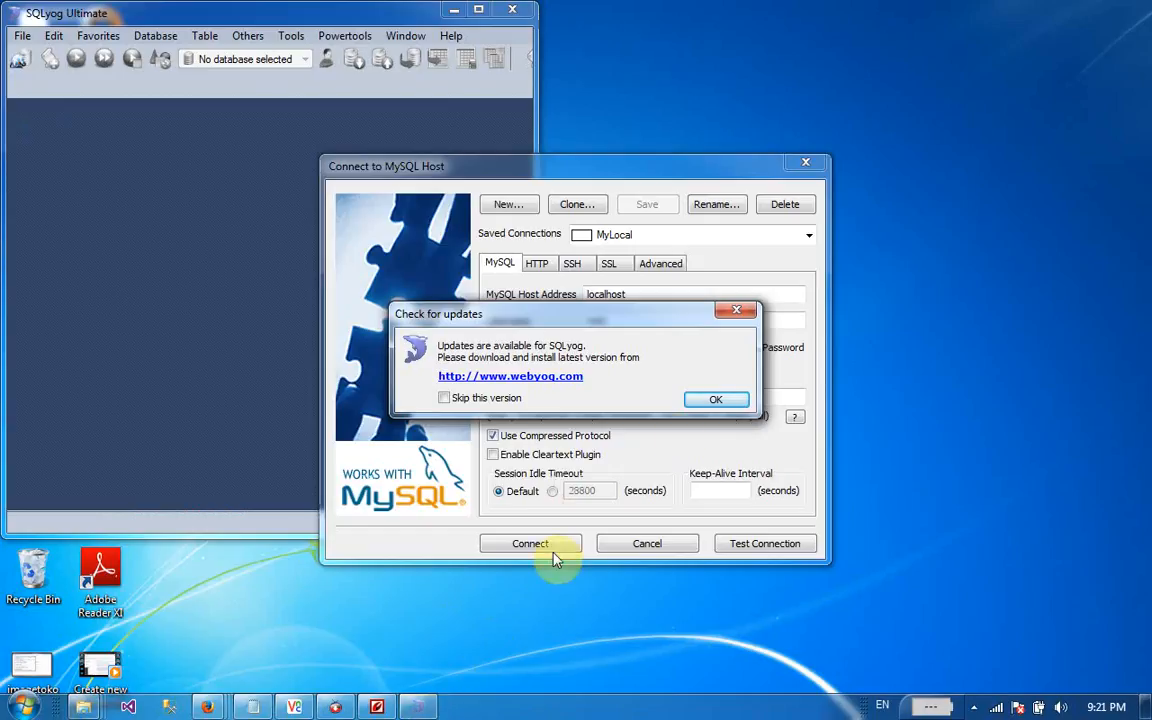
{"action": "left_click", "coordinate": [750, 316]}
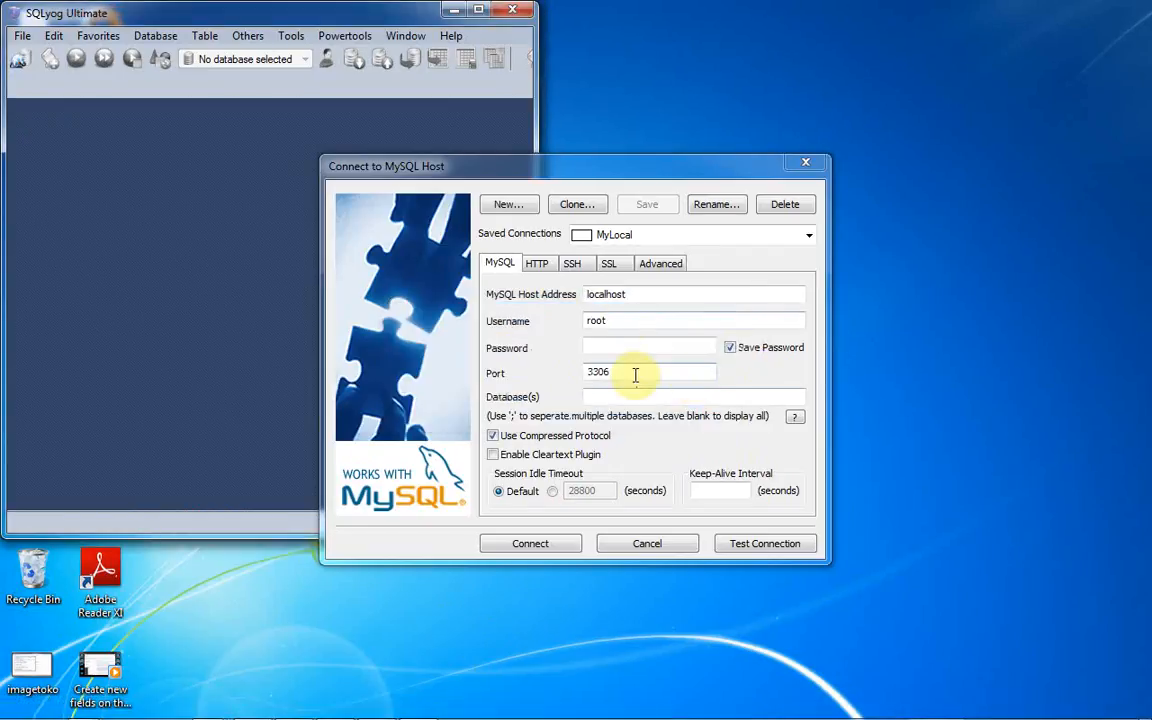
{"action": "left_click", "coordinate": [648, 295]}
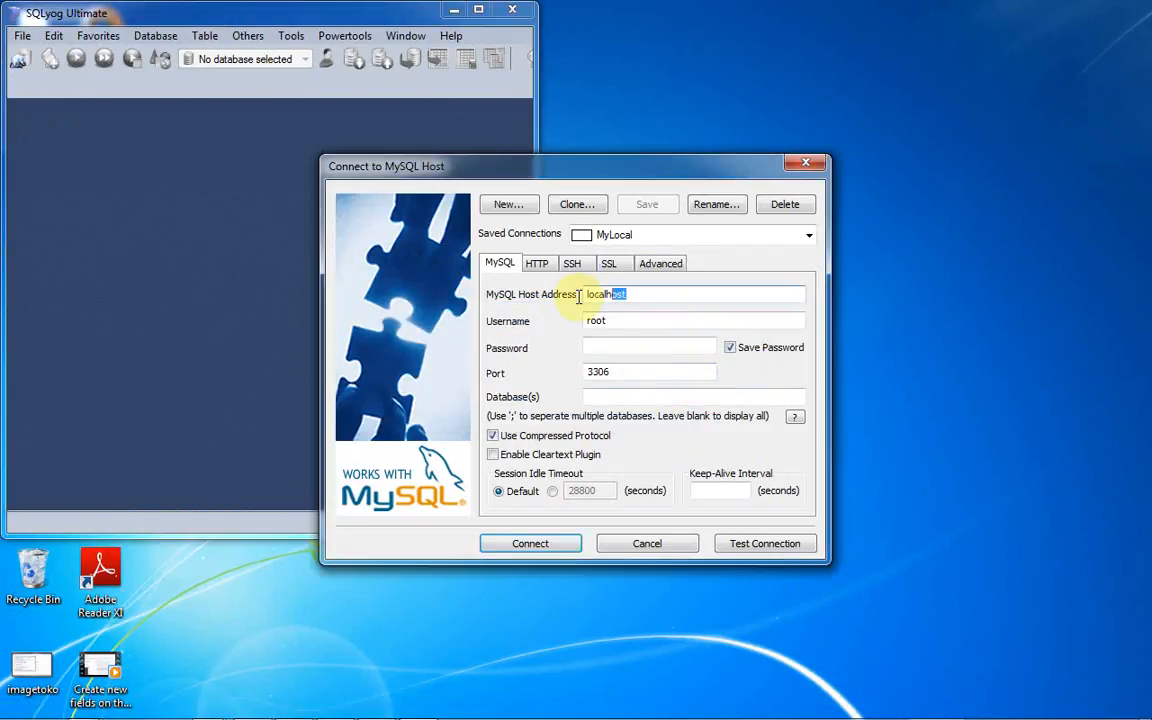
{"action": "left_click_drag", "start_coordinate": [579, 297], "coordinate": [566, 300]}
- Place a restored Firefox window beside SQLyog's Connect to MySQL Host dialog
{"action": "left_click", "coordinate": [218, 706]}
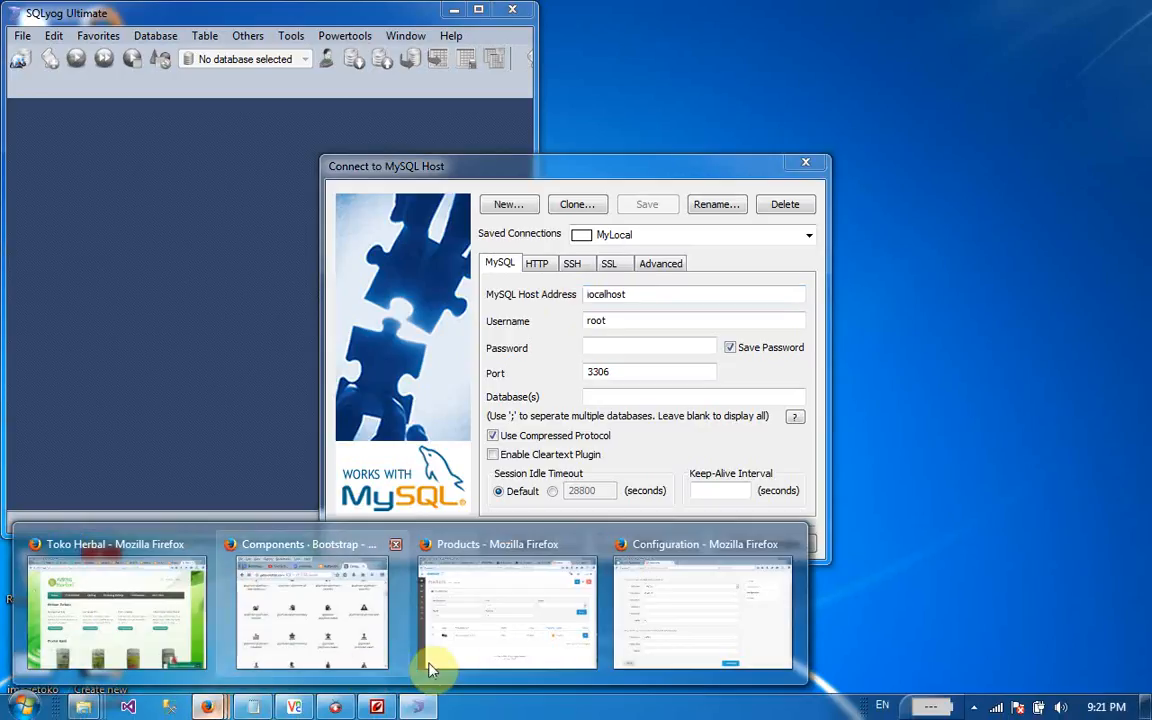
{"action": "left_click", "coordinate": [645, 648]}
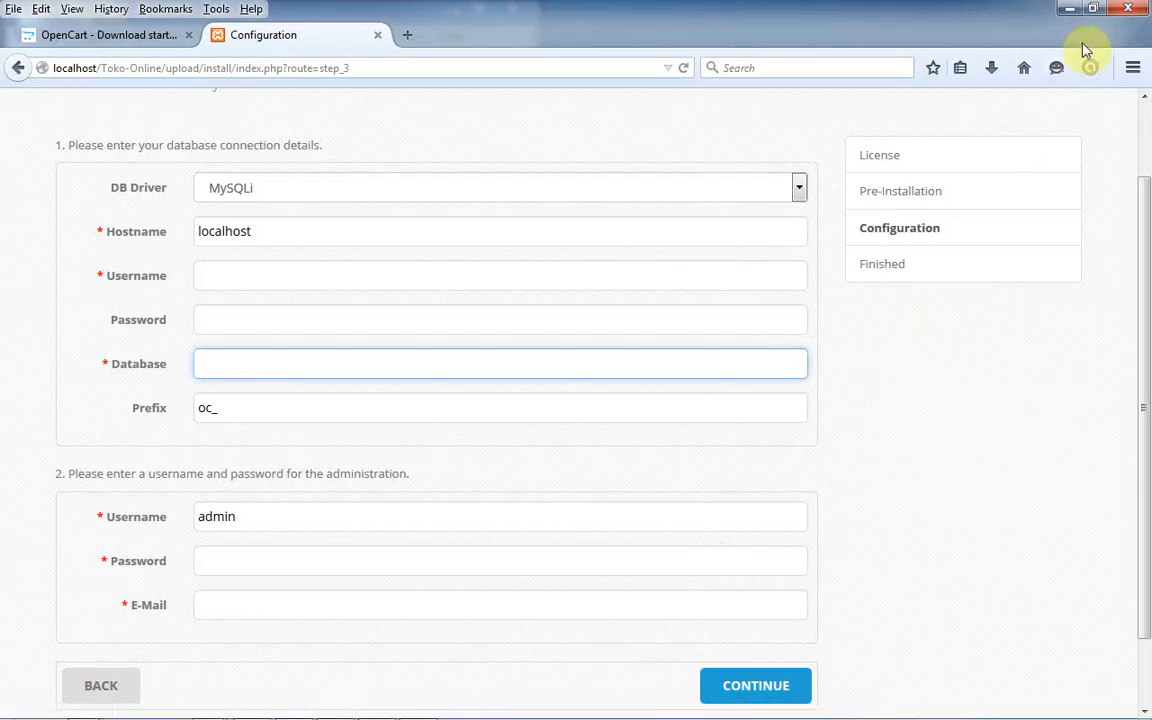
{"action": "left_click", "coordinate": [1105, 10]}
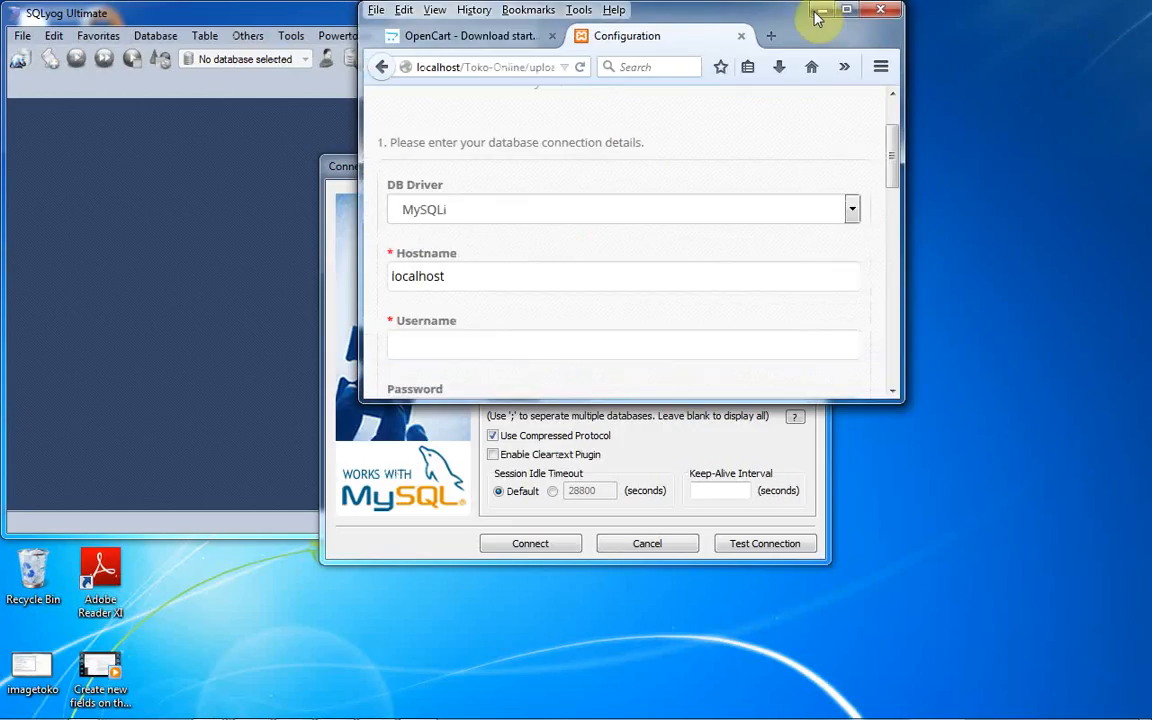
{"action": "left_click_drag", "start_coordinate": [775, 26], "coordinate": [993, 102]}
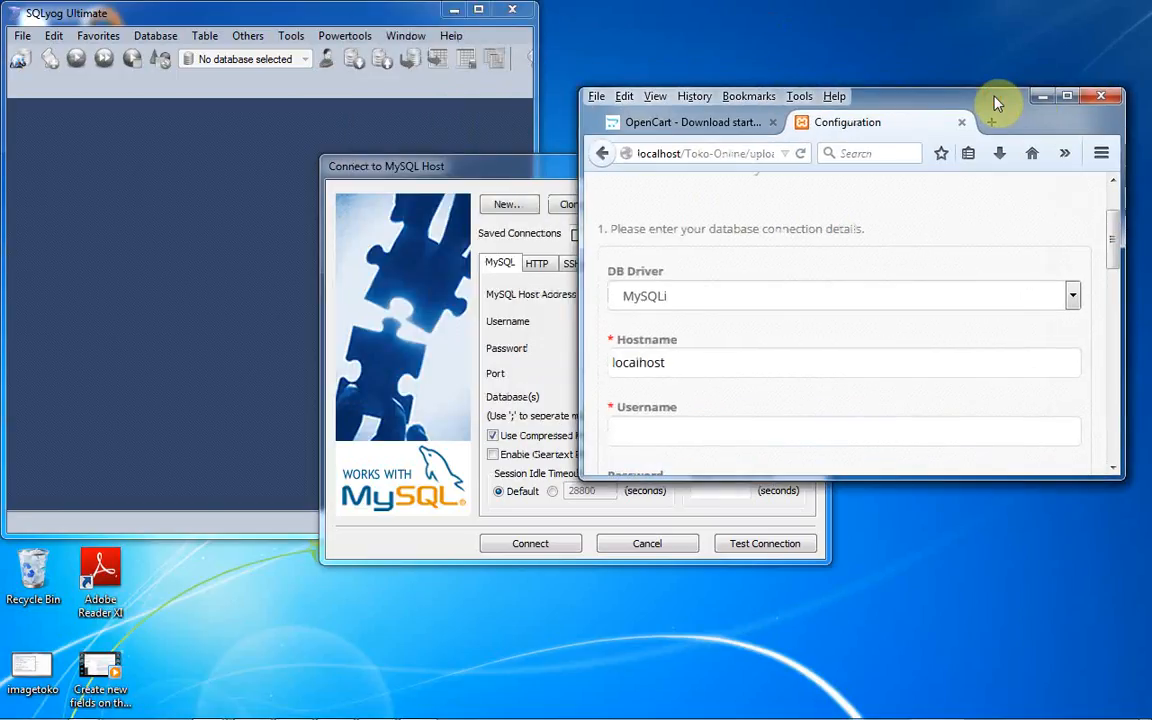
{"action": "left_click_drag", "start_coordinate": [456, 157], "coordinate": [192, 70]}
{"action": "left_click", "coordinate": [745, 96]}
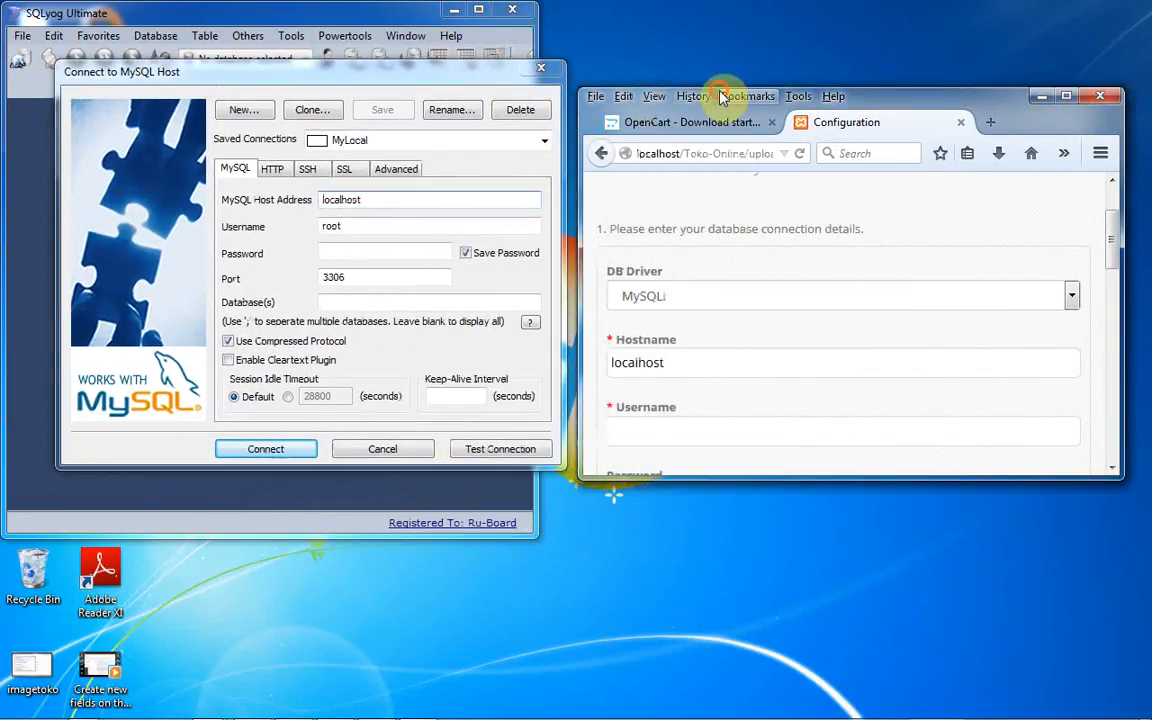
{"action": "left_click", "coordinate": [901, 98]}
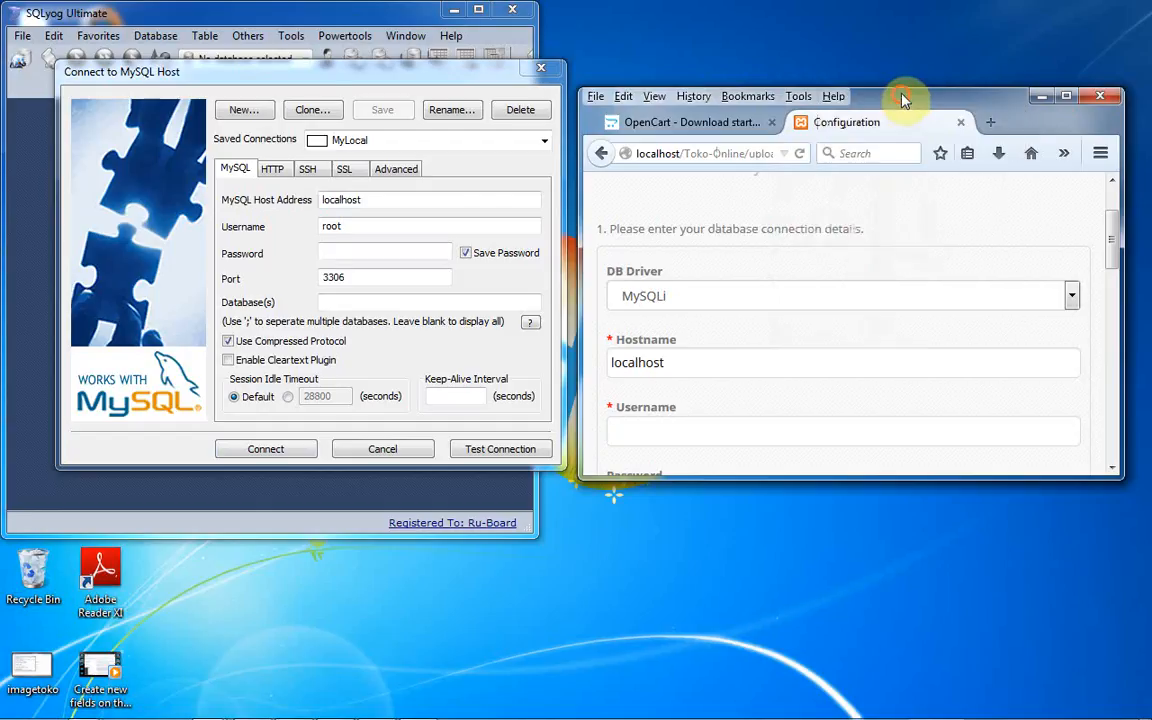
{"action": "double_click", "coordinate": [901, 97]}
{"action": "double_click", "coordinate": [899, 18]}
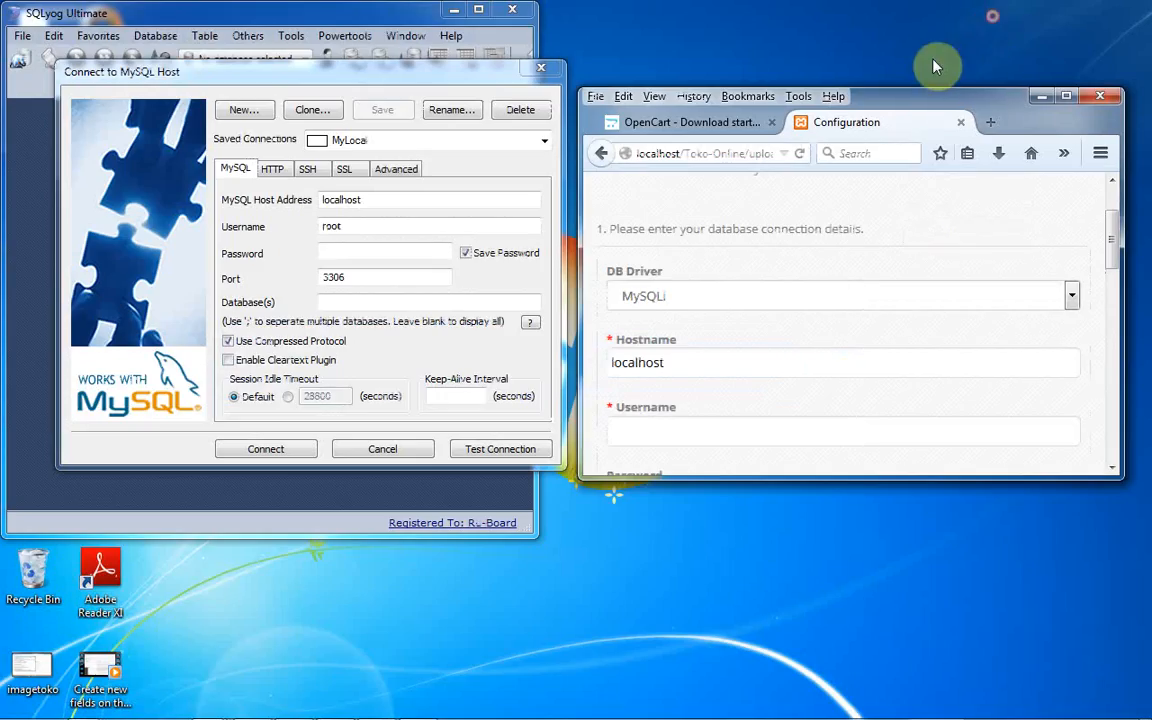
{"action": "left_click_drag", "start_coordinate": [920, 99], "coordinate": [916, 70]}
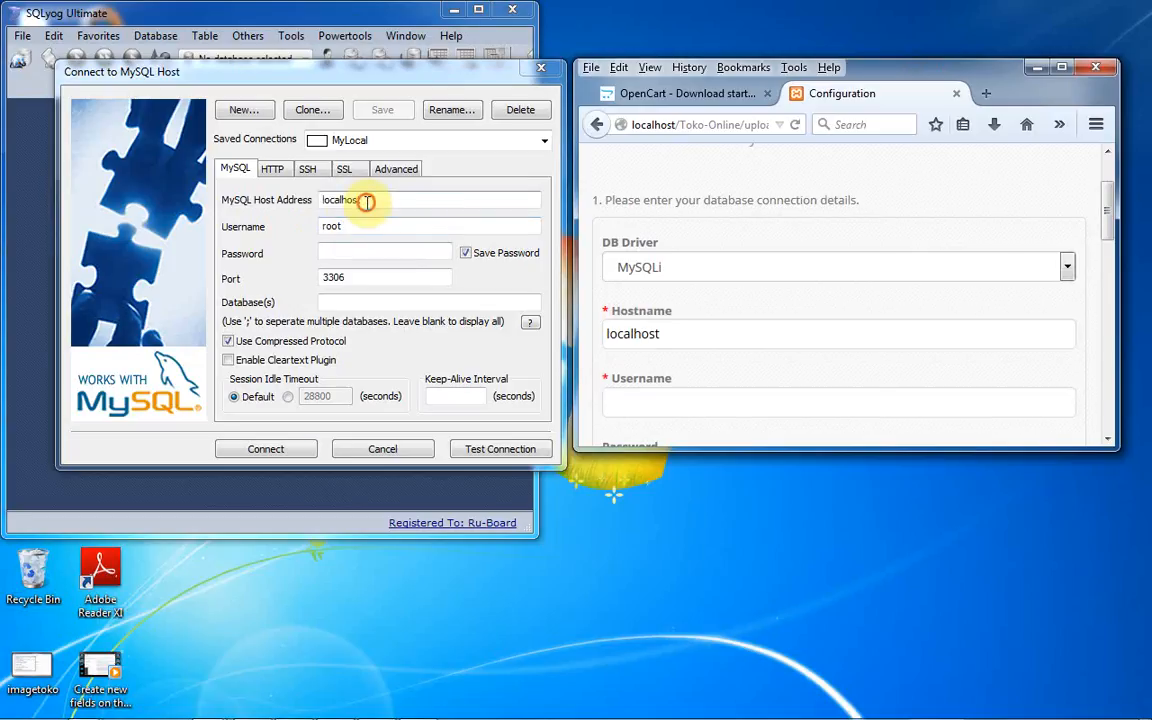
{"action": "left_click_drag", "start_coordinate": [342, 200], "coordinate": [393, 203]}
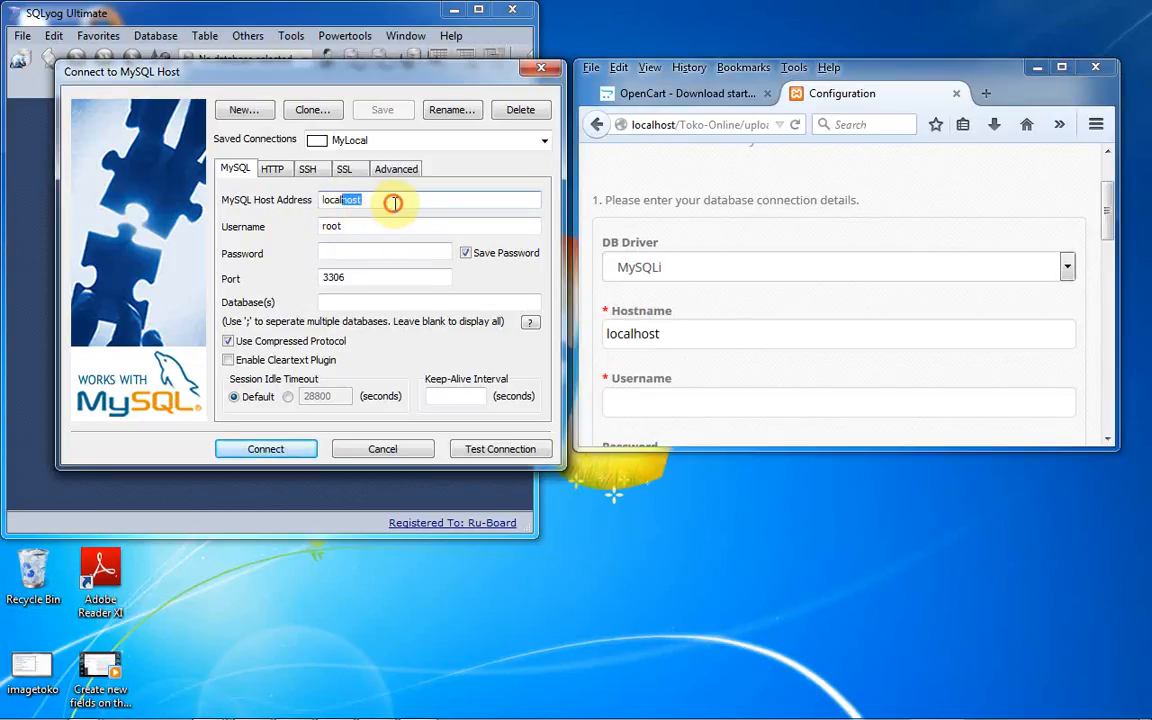
{"action": "left_click", "coordinate": [393, 203]}
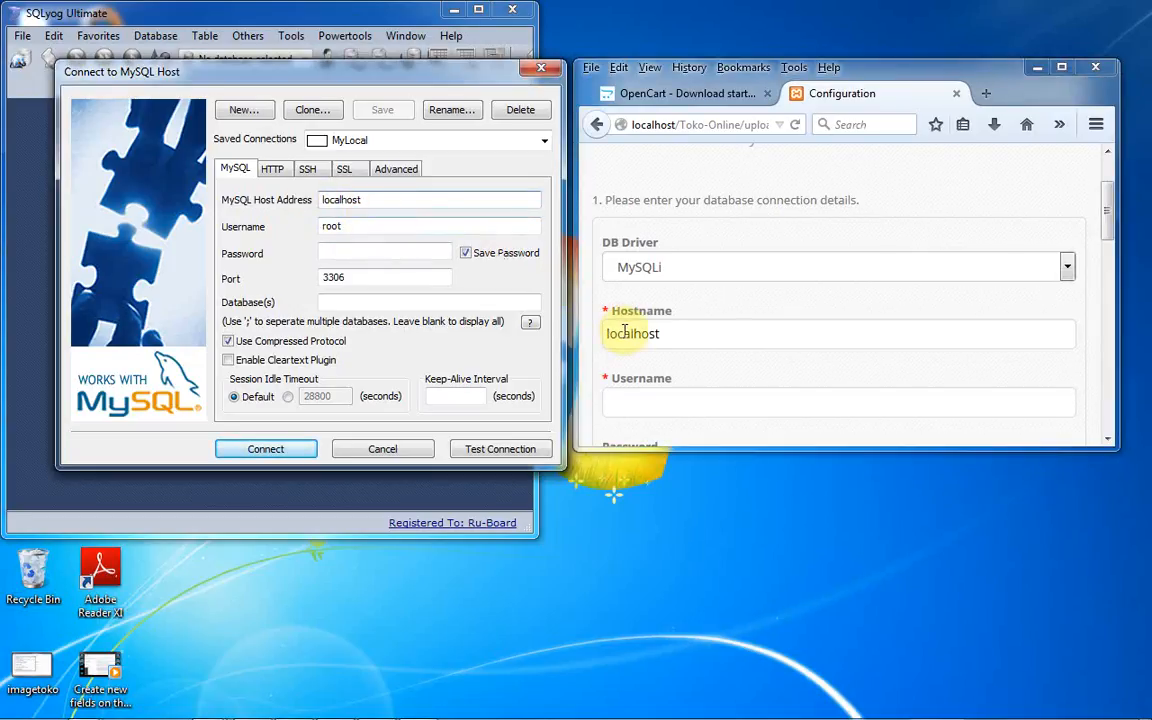
- Enter root as the installer's database username, matching SQLyog's empty password and port 3306
{"action": "left_click", "coordinate": [653, 398]}
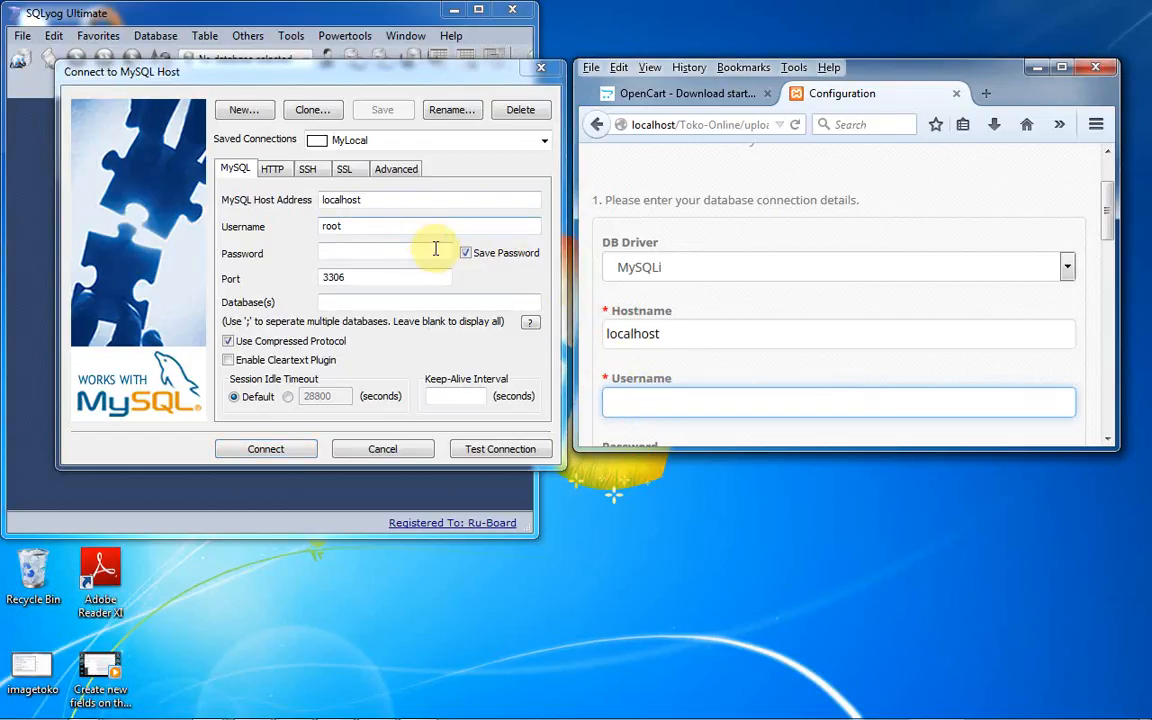
{"action": "type", "text": "ro"}
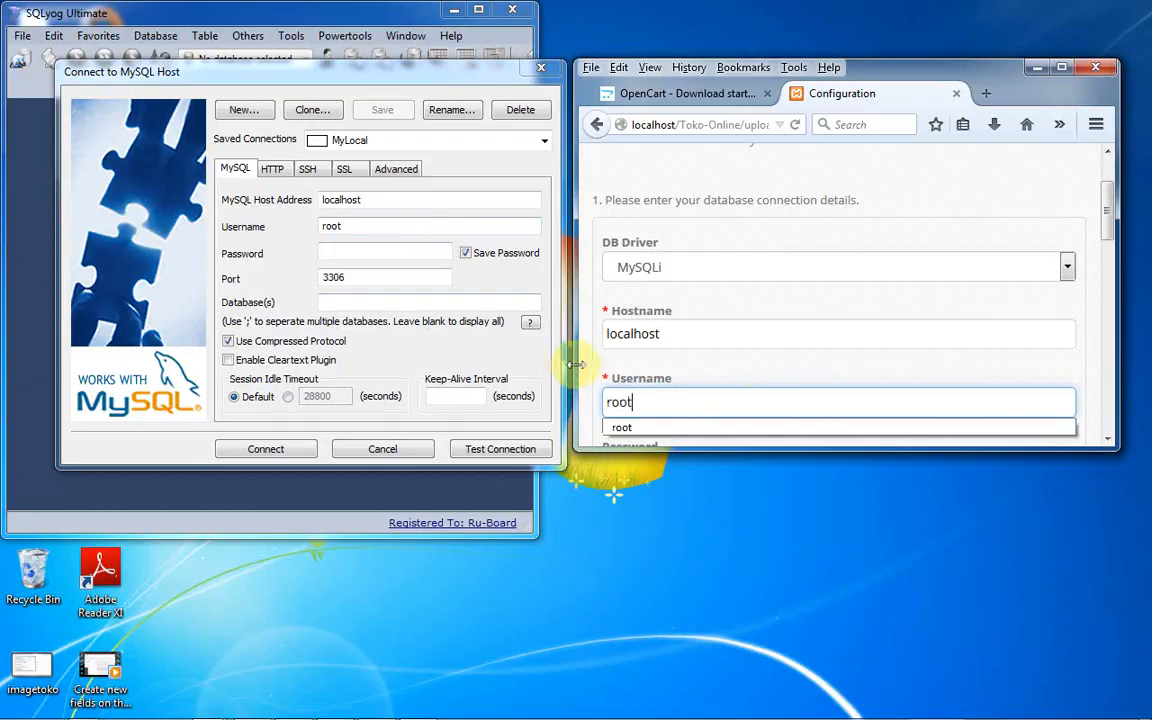
{"action": "type", "text": "ot"}
{"action": "left_click_drag", "start_coordinate": [1108, 213], "coordinate": [1112, 247]}
{"action": "left_click", "coordinate": [341, 254]}
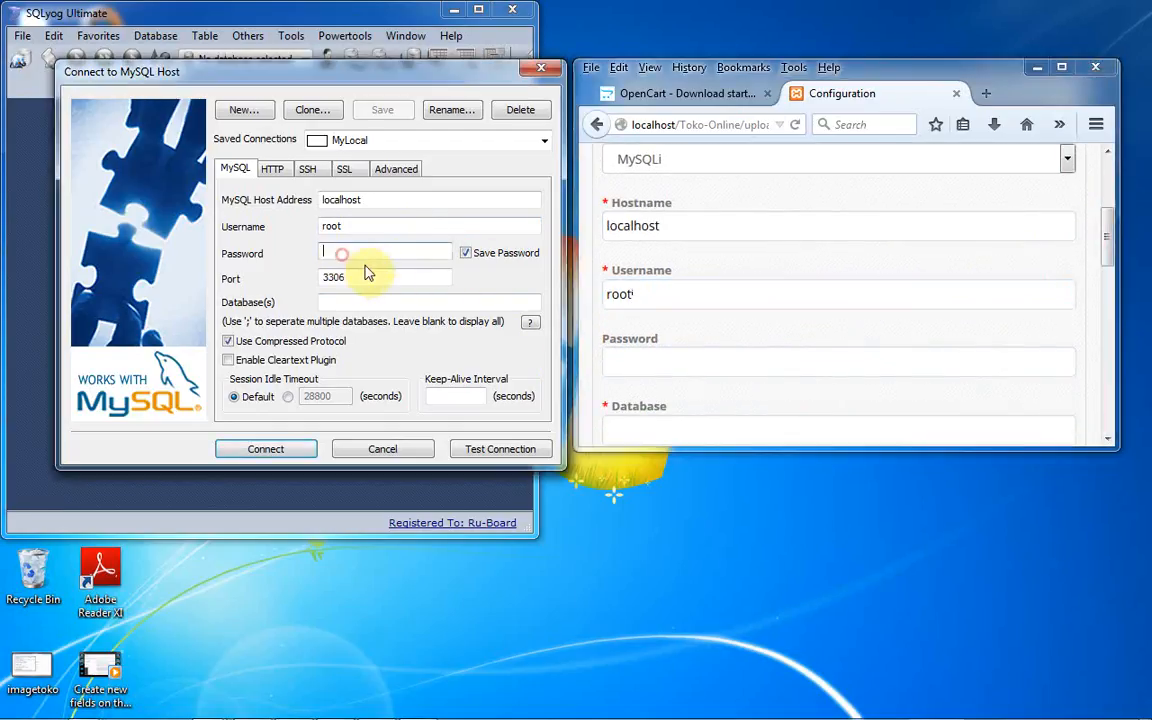
{"action": "left_click", "coordinate": [377, 278]}
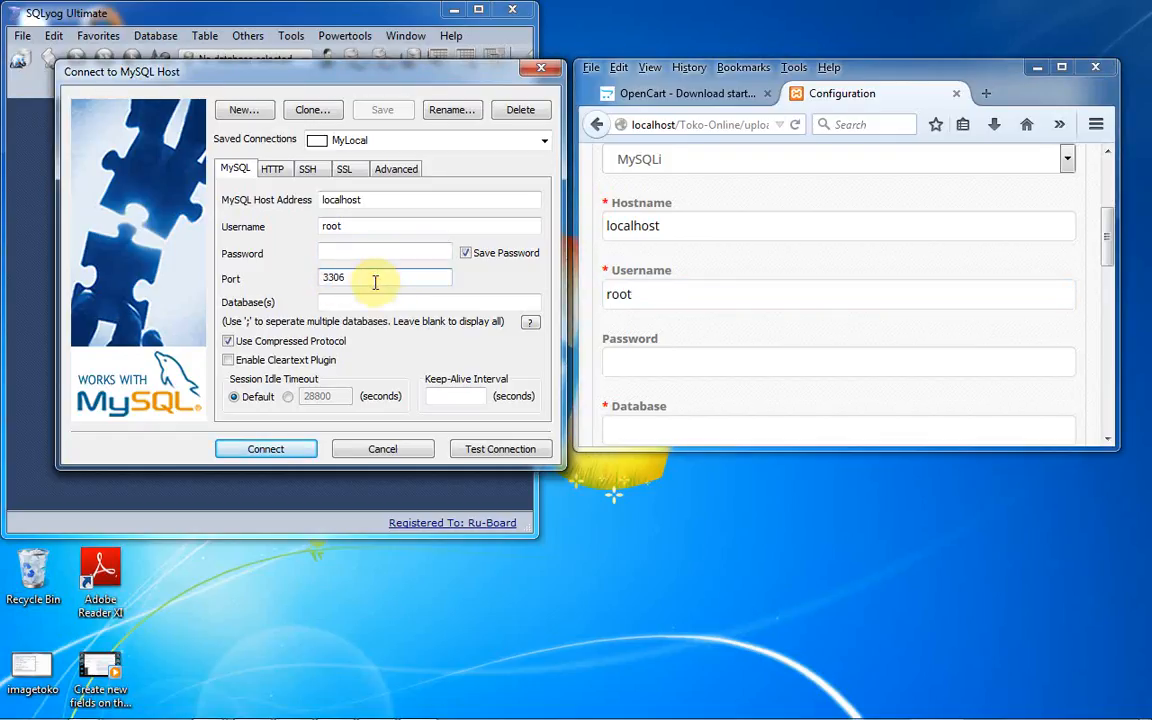
- Connect to MySQL as root@localhost and create a database named db_toko-online
{"action": "left_click", "coordinate": [268, 447]}
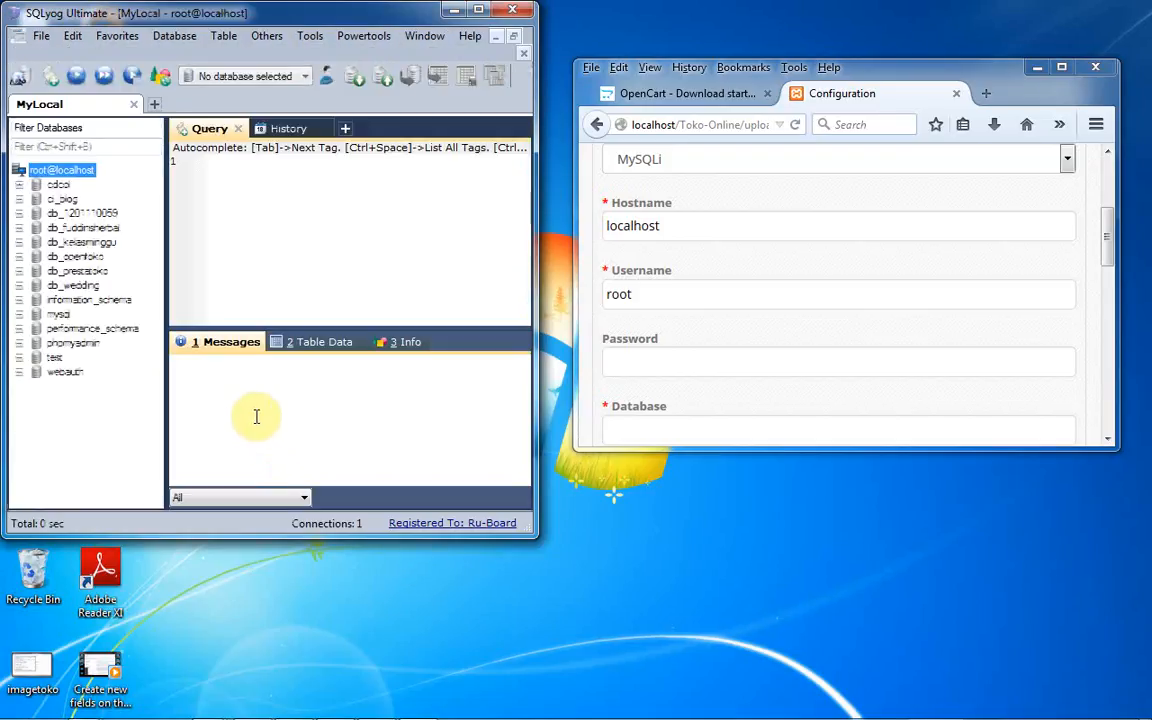
{"action": "right_click", "coordinate": [68, 178]}
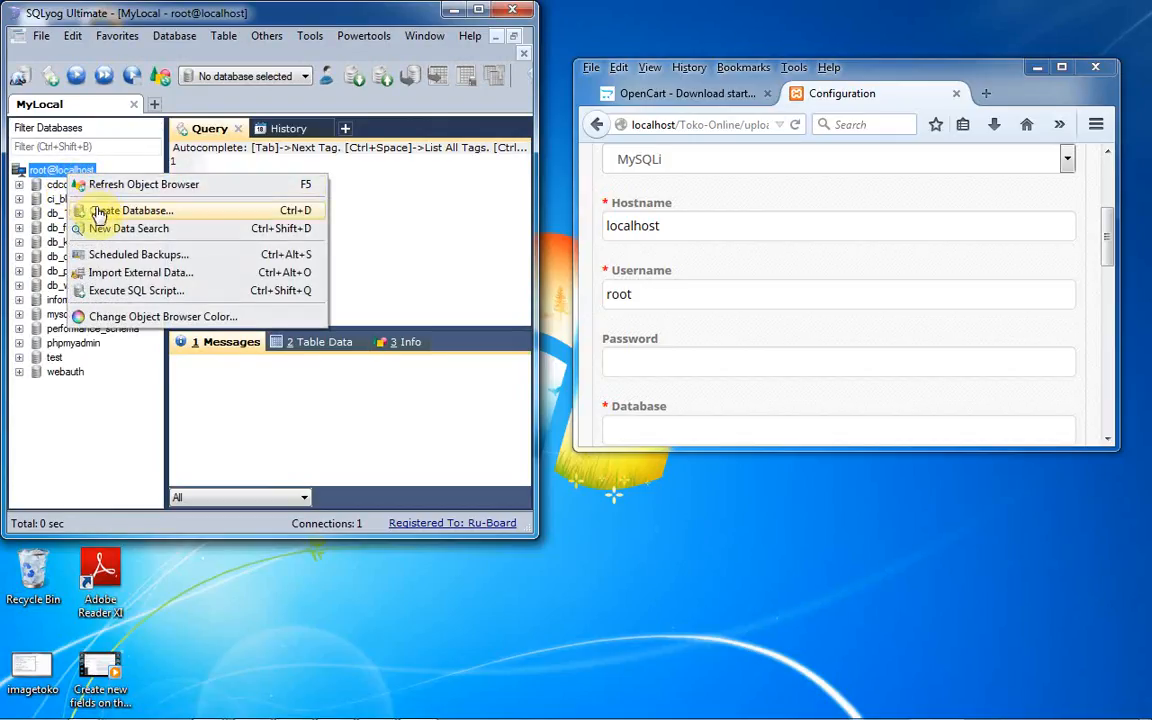
{"action": "left_click", "coordinate": [95, 210]}
{"action": "type", "text": "db_"}
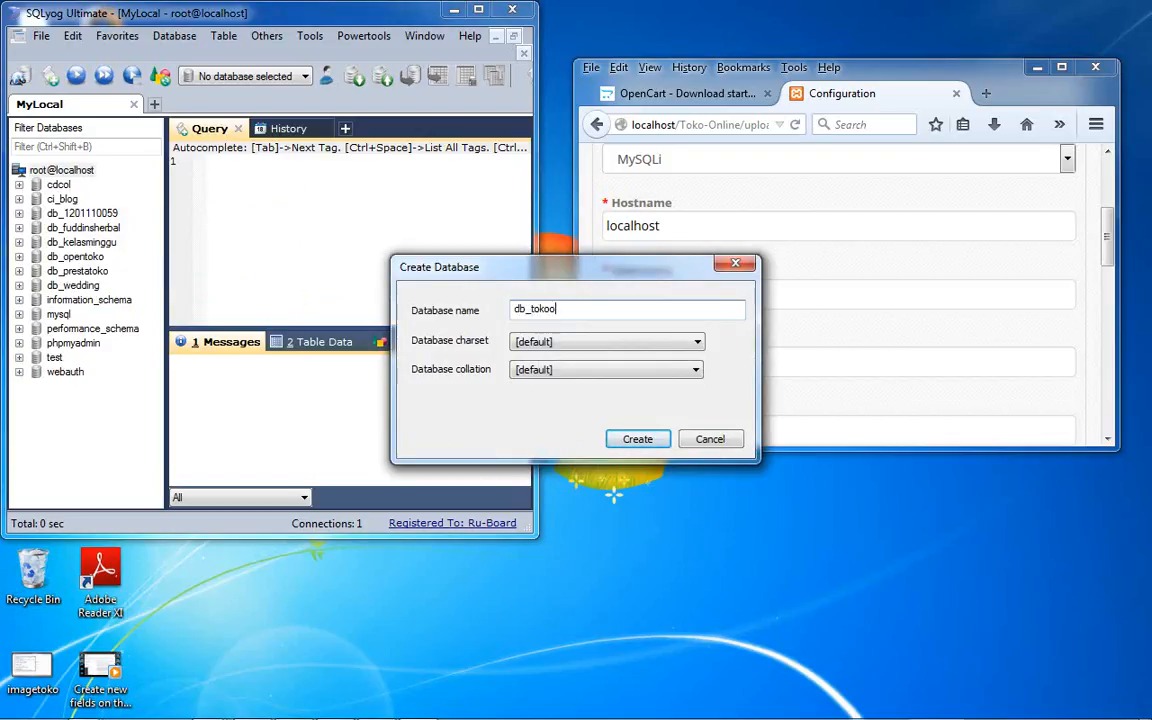
{"action": "type", "text": "tokoo"}
{"action": "key", "text": "BackSpace"}
{"action": "type", "text": "onl"}
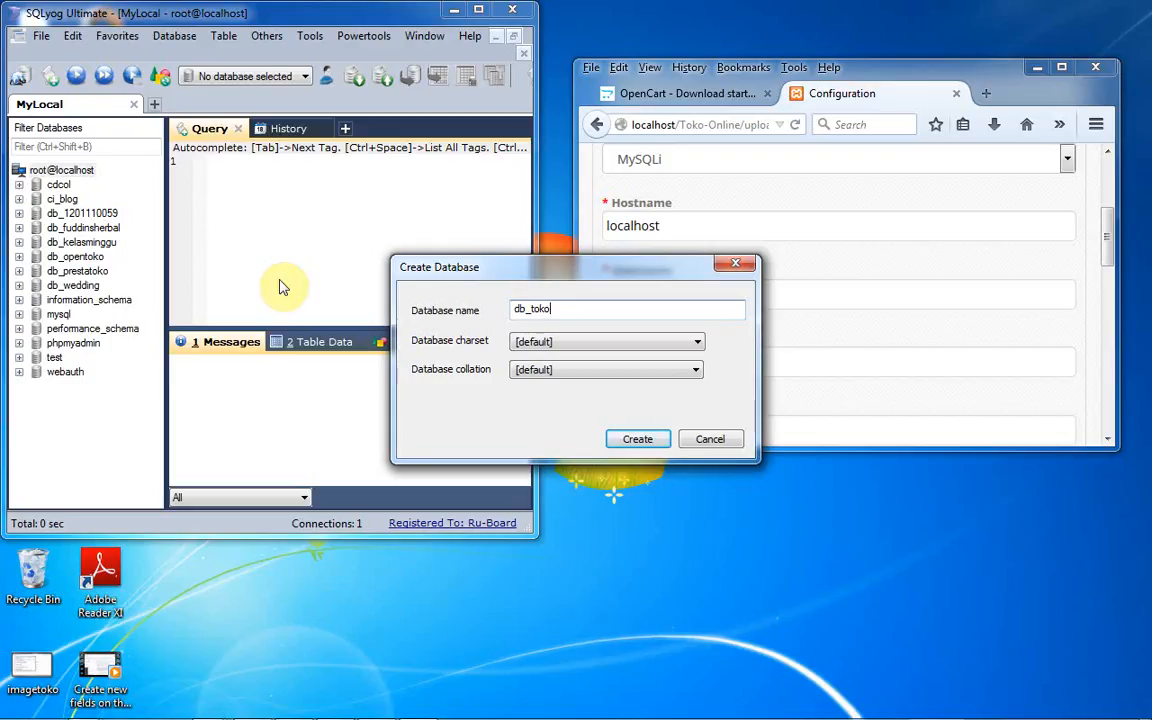
{"action": "type", "text": "-online"}
{"action": "left_click", "coordinate": [637, 439]}
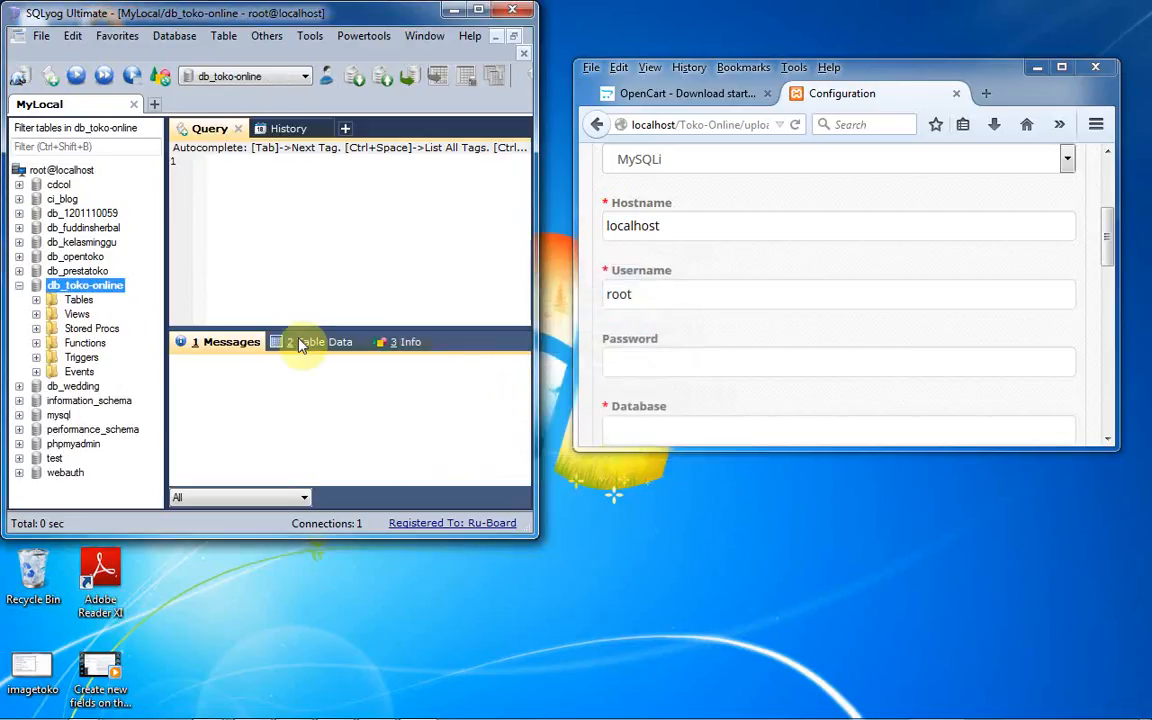
- Set the installer's database name to db_toko-online and change the table prefix from oc_ to to_
{"action": "left_click", "coordinate": [19, 286]}
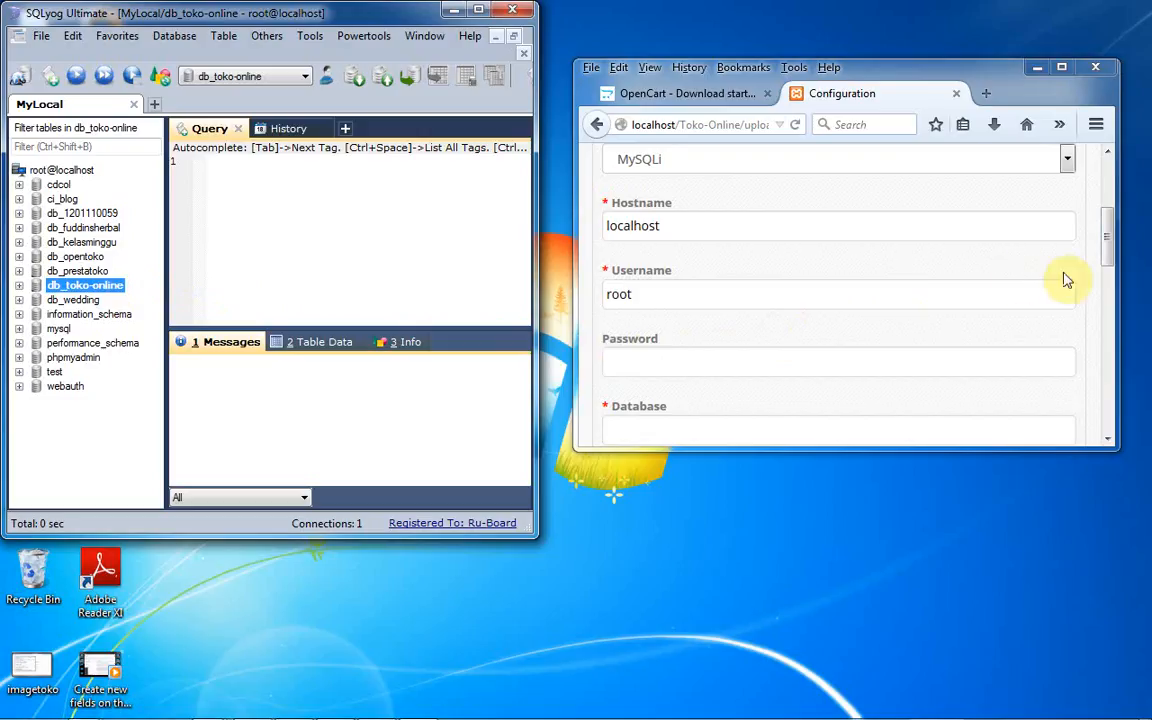
{"action": "left_click_drag", "start_coordinate": [1108, 245], "coordinate": [1041, 257]}
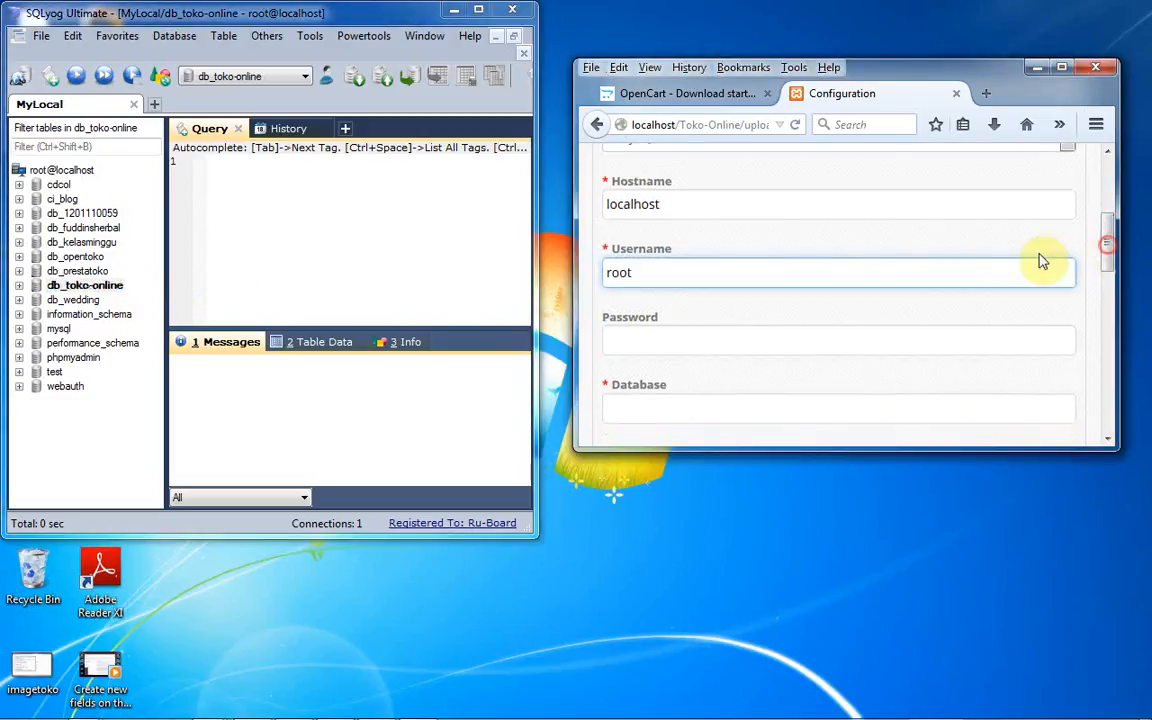
{"action": "left_click", "coordinate": [774, 414]}
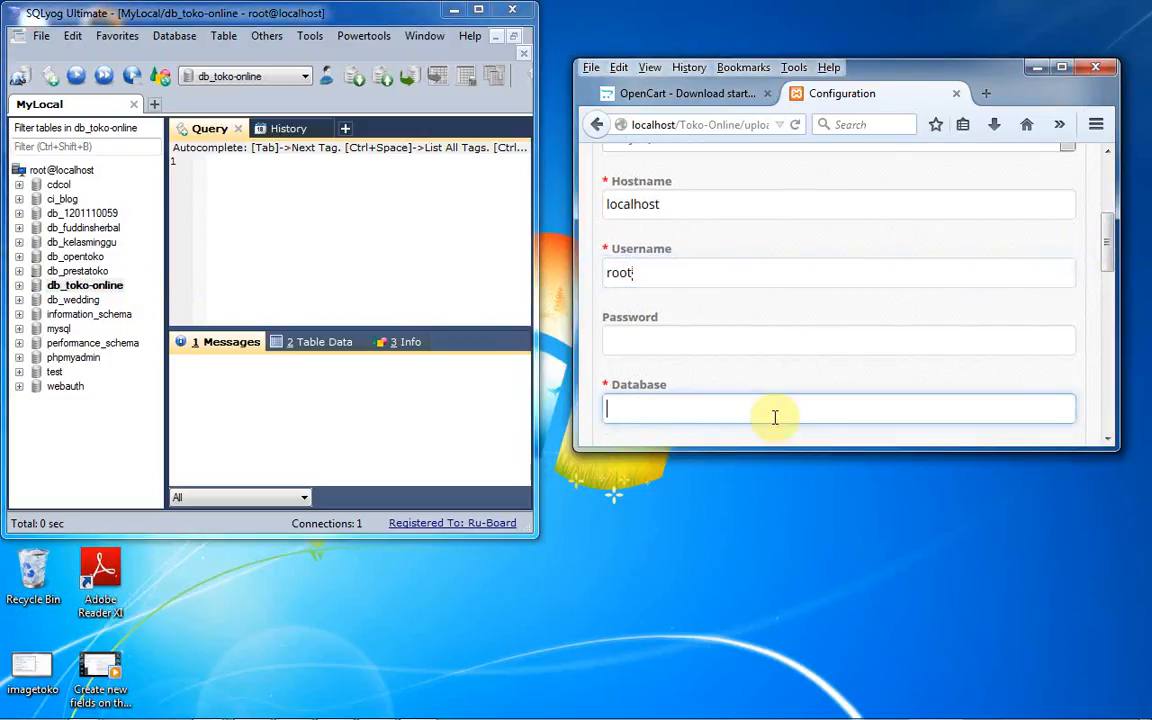
{"action": "type", "text": "db_"}
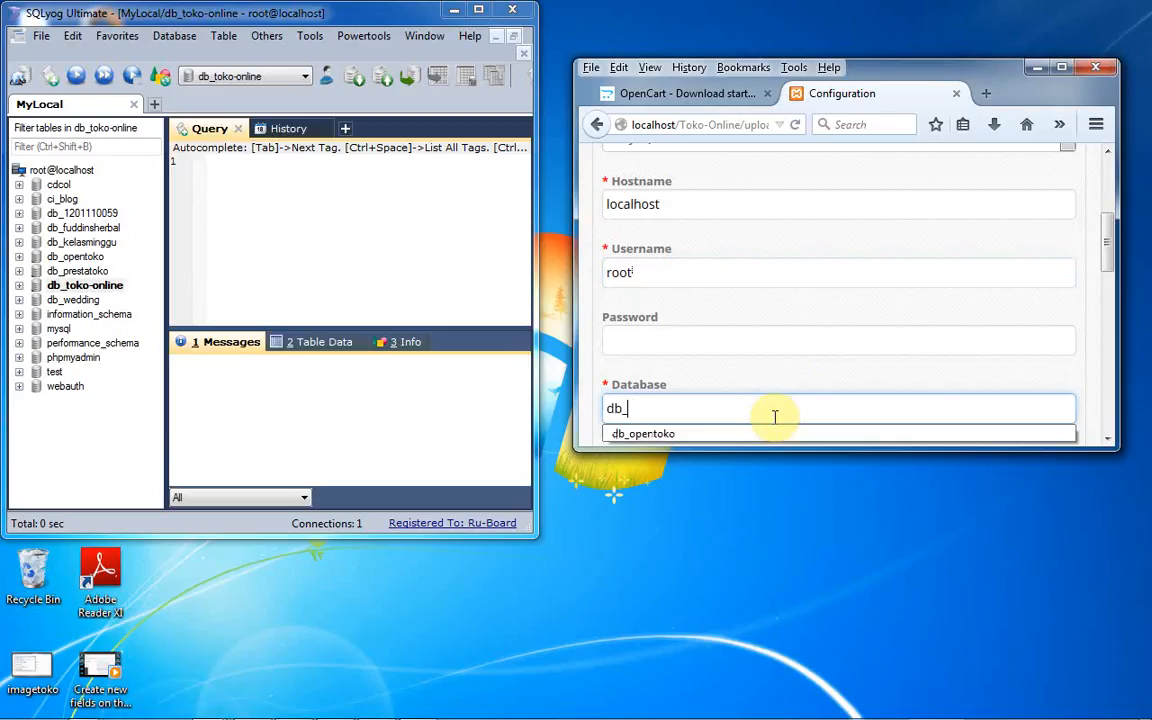
{"action": "type", "text": "toko-online"}
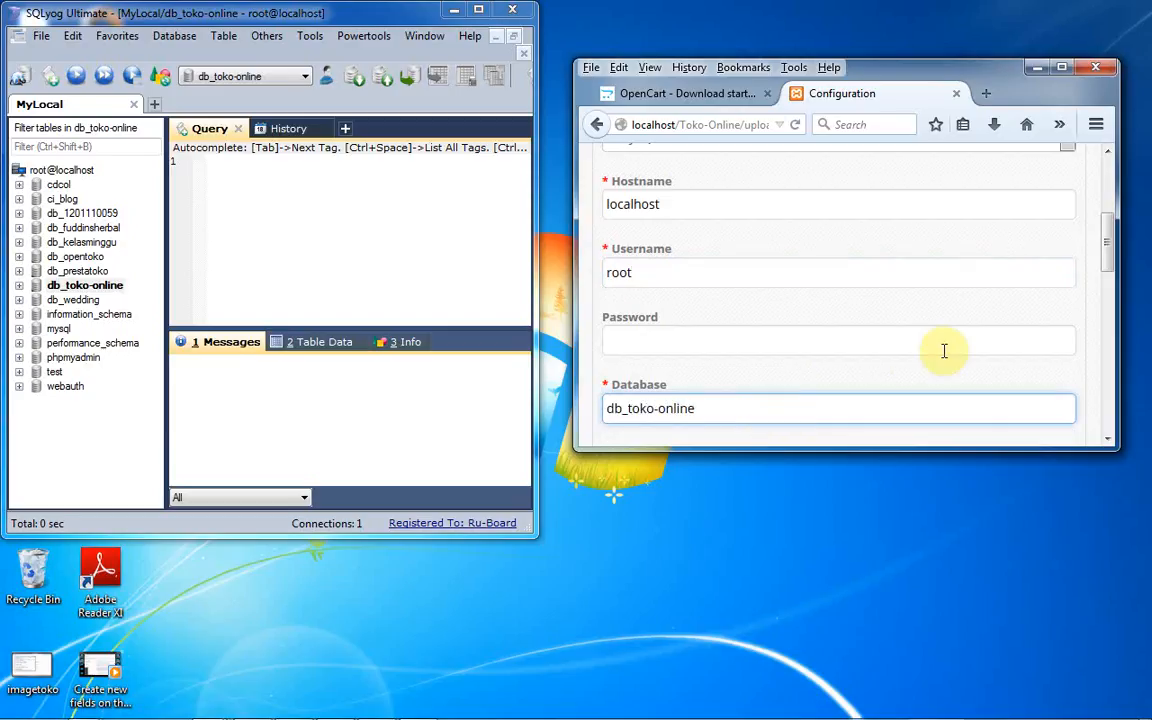
{"action": "left_click_drag", "start_coordinate": [1105, 243], "coordinate": [1112, 287]}
{"action": "scroll", "coordinate": [1112, 287], "scroll_direction": "down", "scroll_amount": 1}
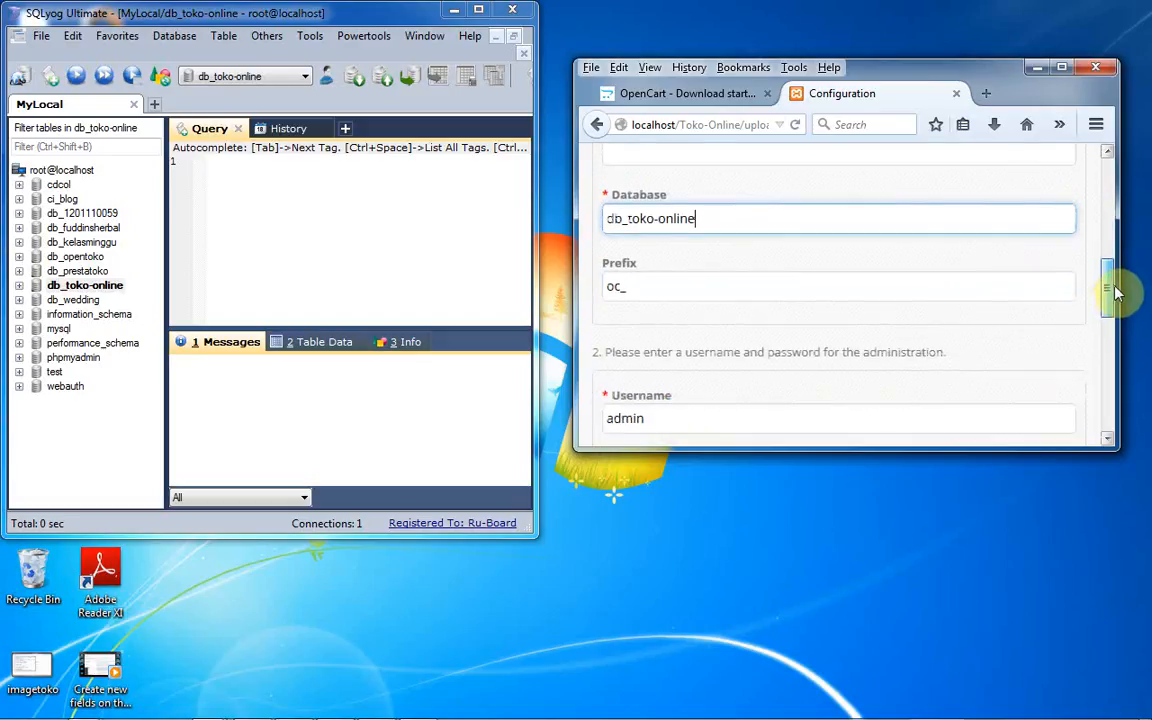
{"action": "left_click", "coordinate": [634, 280]}
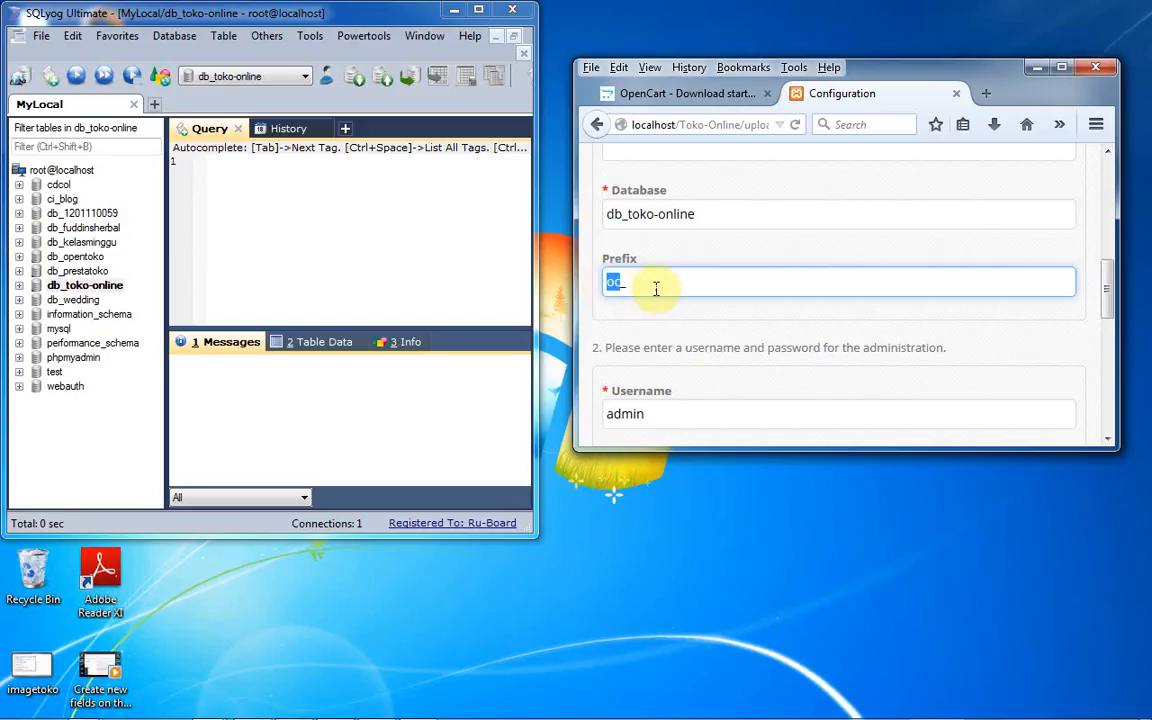
{"action": "left_click", "coordinate": [664, 286]}
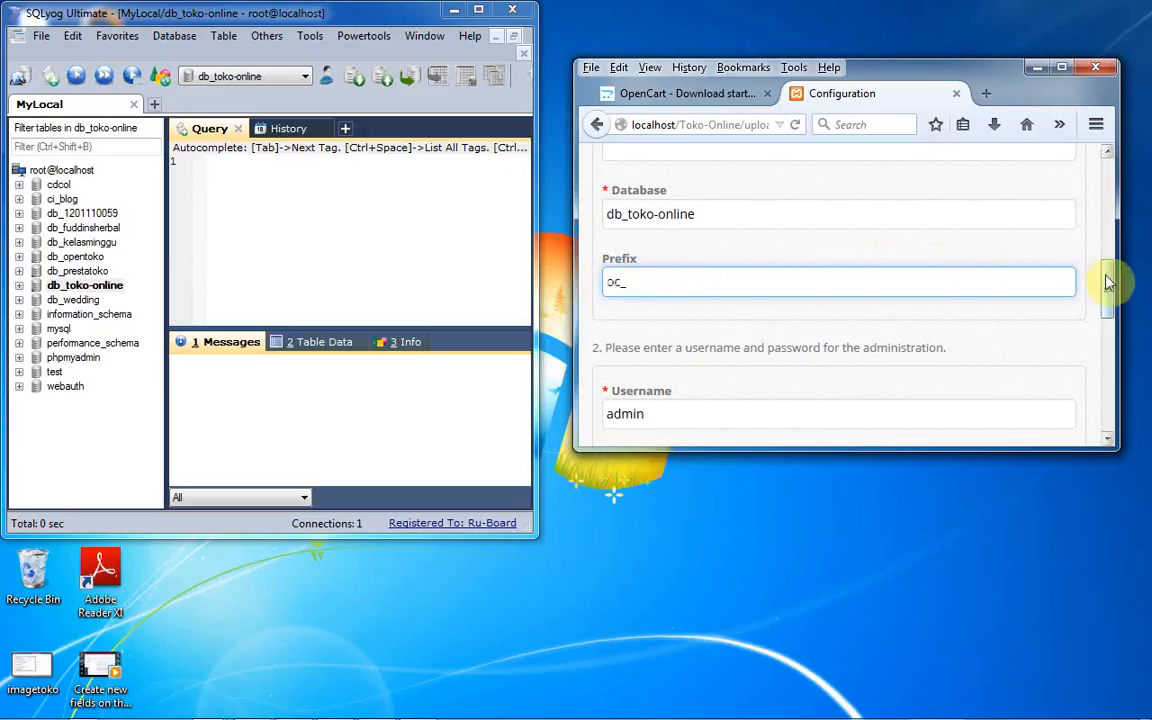
{"action": "left_click_drag", "start_coordinate": [1108, 278], "coordinate": [1108, 267]}
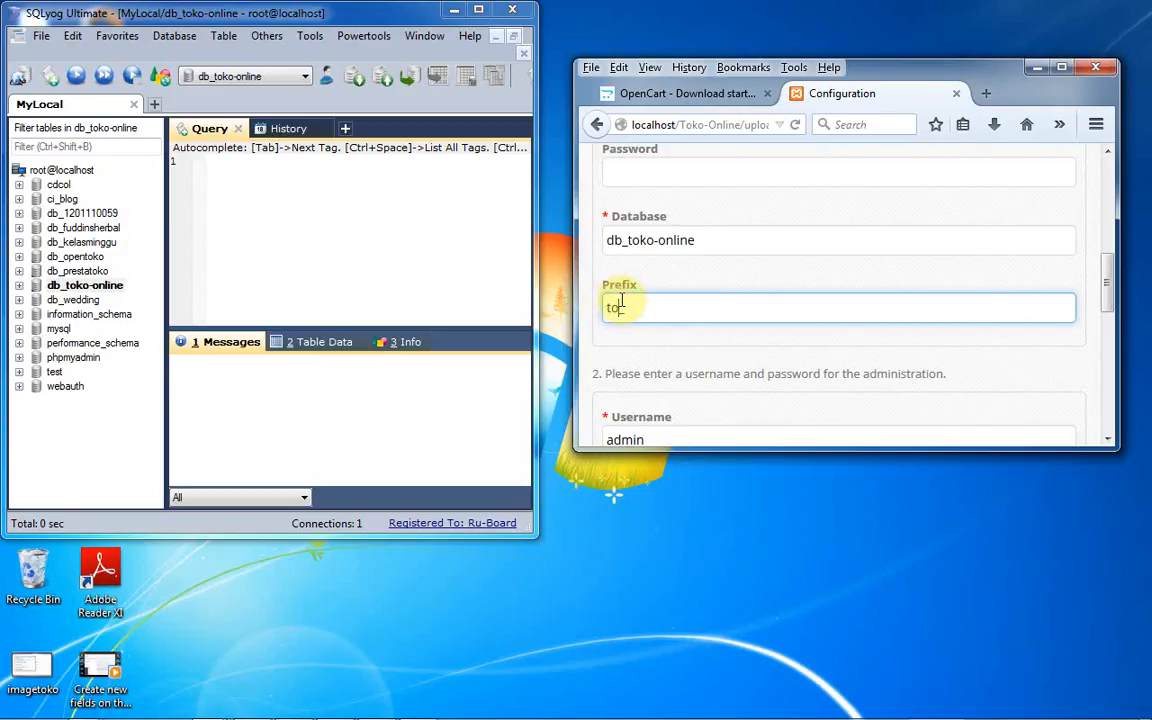
{"action": "left_click", "coordinate": [19, 286]}
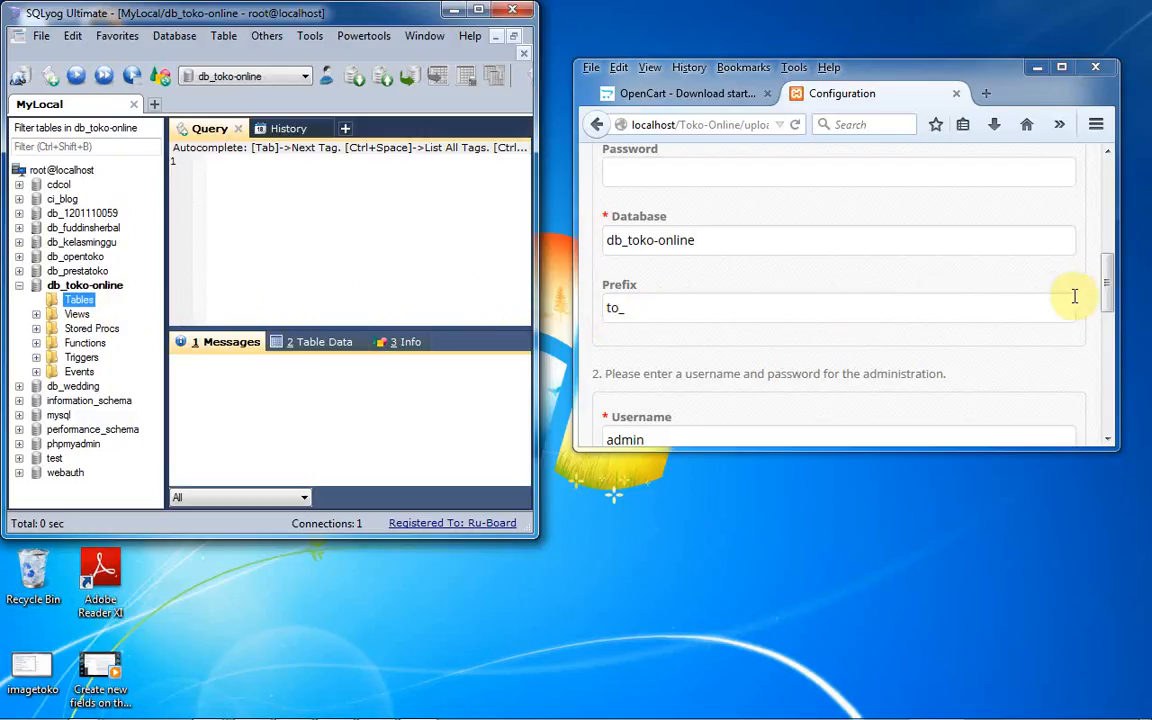
- Replace the default admin username, set a password, pick the admin e-mail from autocomplete, and maximise Firefox
{"action": "left_click_drag", "start_coordinate": [1105, 294], "coordinate": [1110, 344]}
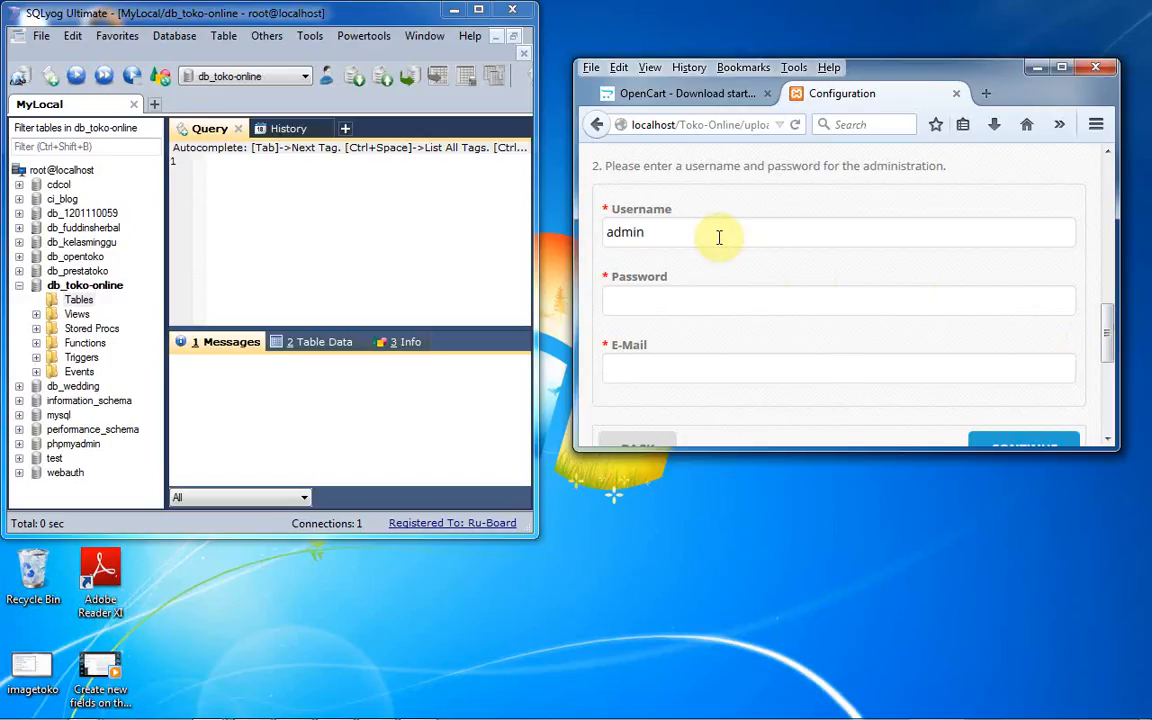
{"action": "left_click_drag", "start_coordinate": [750, 230], "coordinate": [613, 232]}
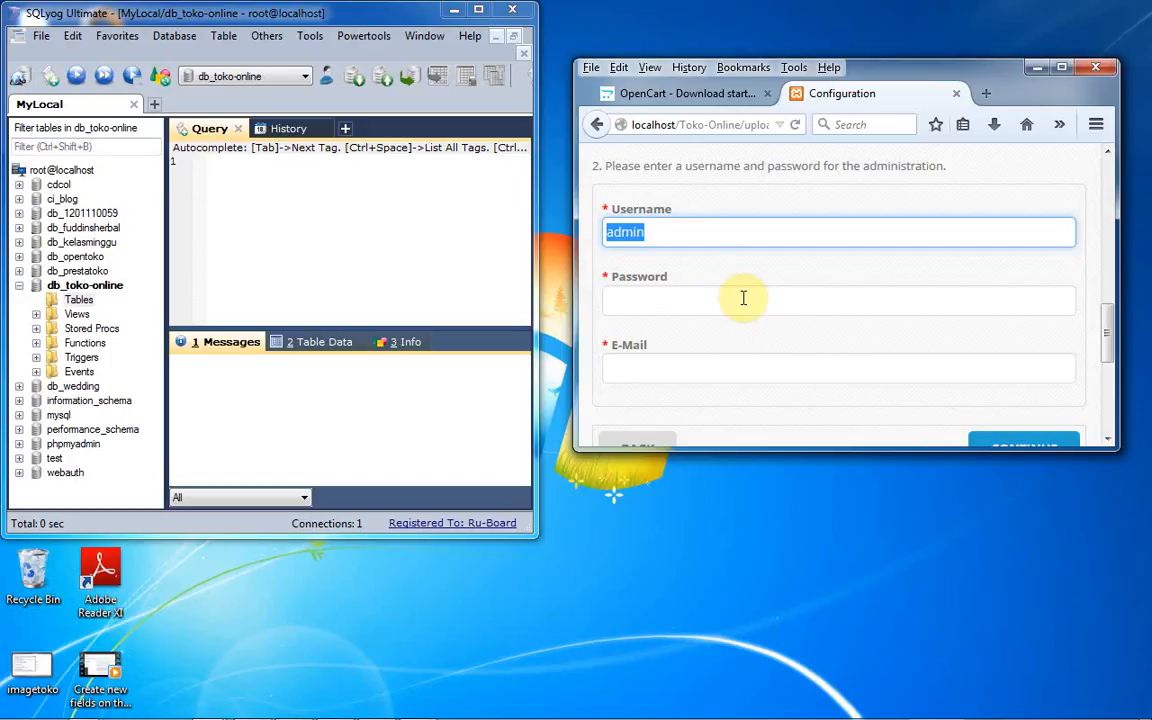
{"action": "type", "text": "tokoonlineku"}
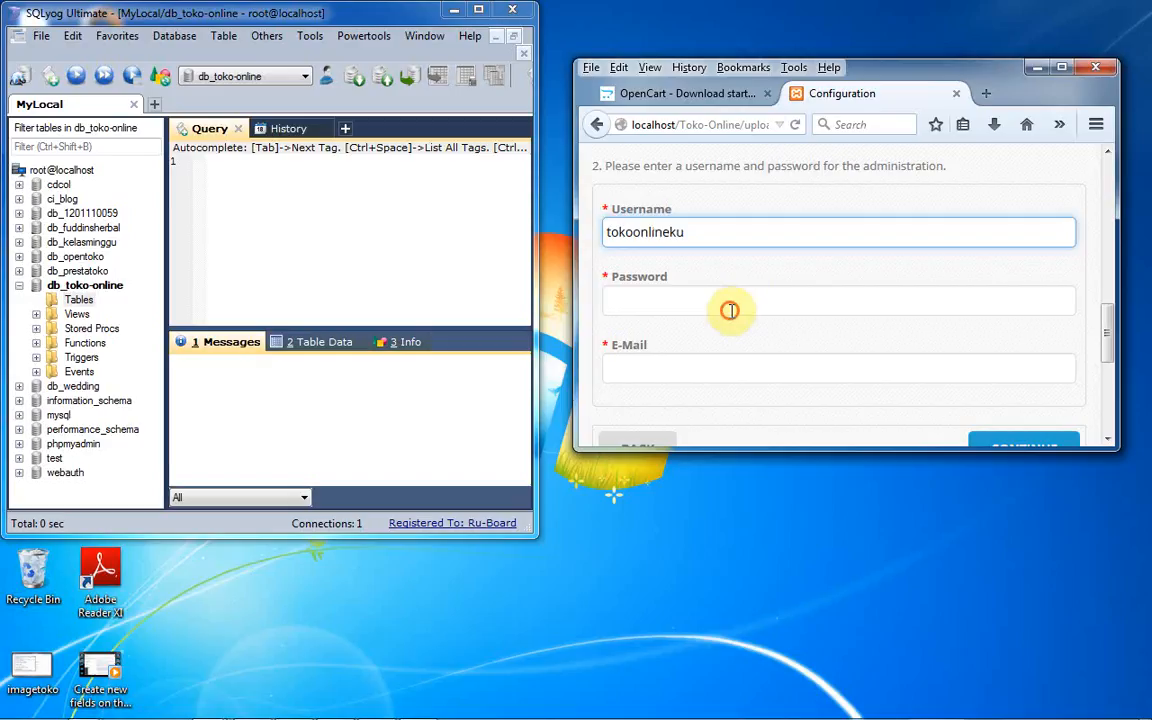
{"action": "left_click", "coordinate": [731, 311]}
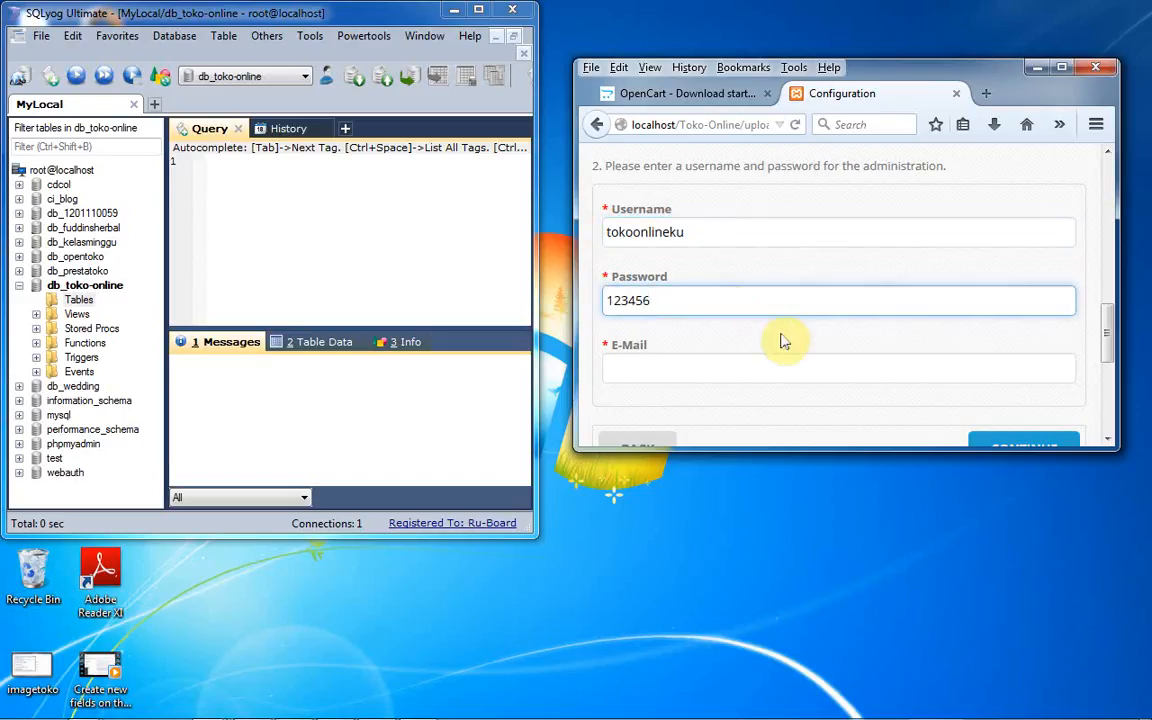
{"action": "left_click", "coordinate": [765, 373]}
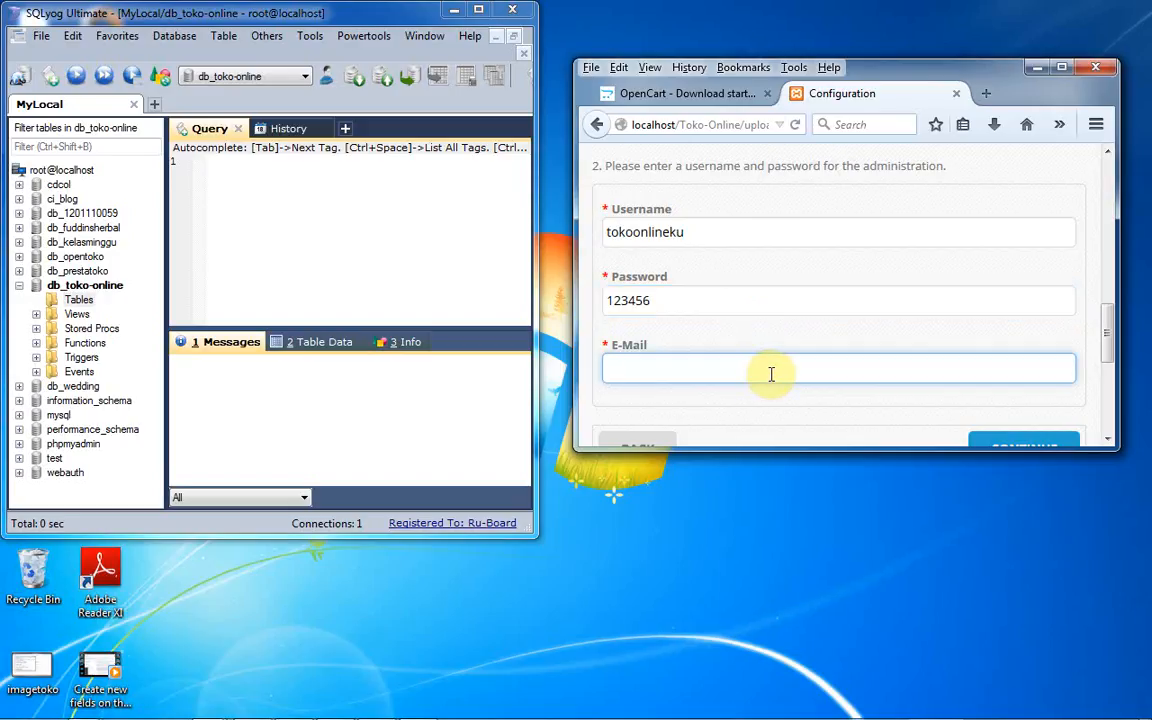
{"action": "type", "text": "s"}
{"action": "key", "text": "BackSpace"}
{"action": "type", "text": "s"}
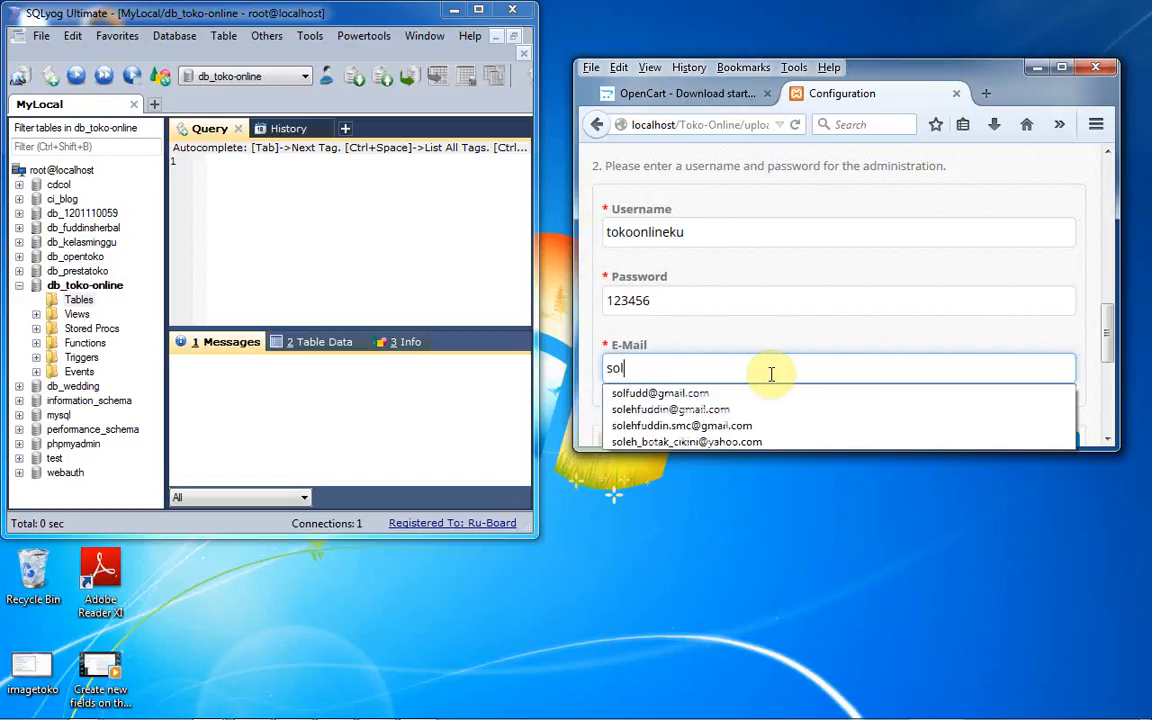
{"action": "type", "text": "ol"}
{"action": "left_click", "coordinate": [761, 393]}
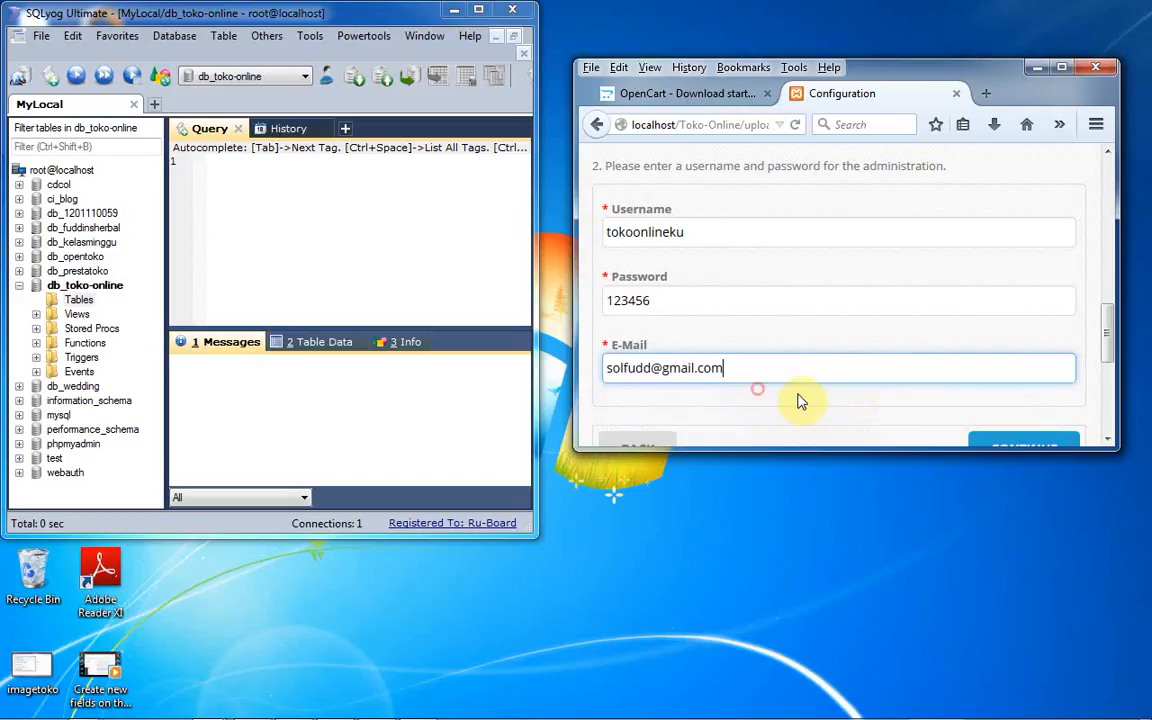
{"action": "left_click", "coordinate": [1108, 362]}
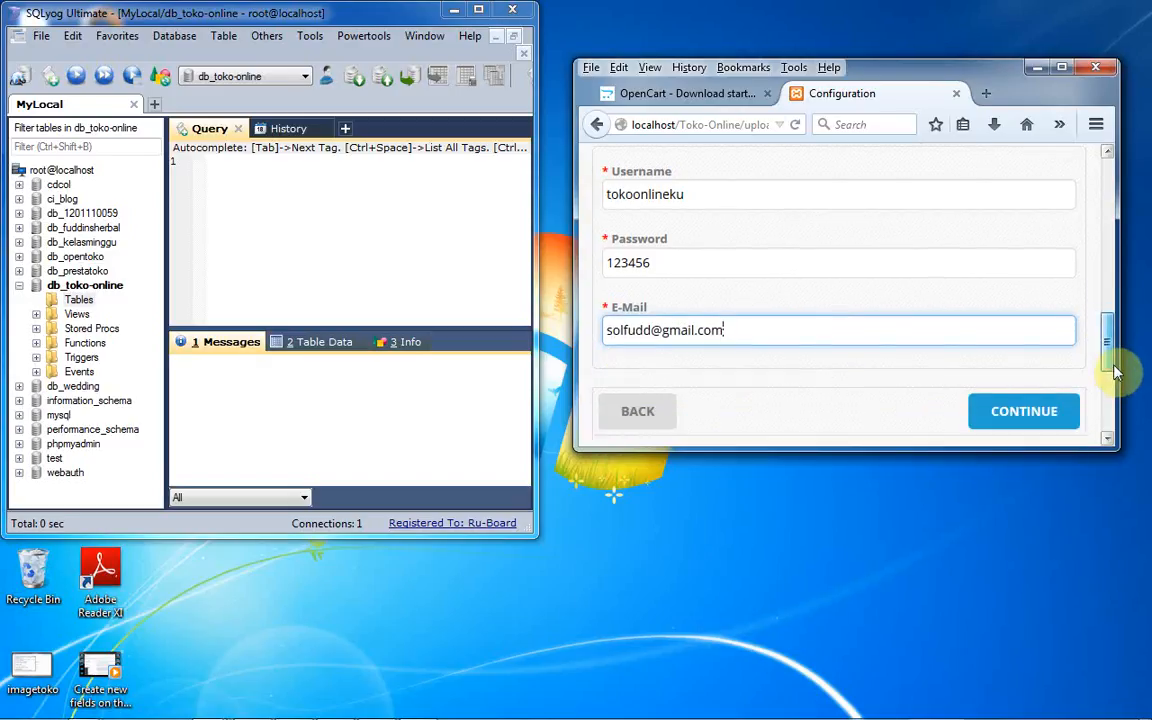
{"action": "left_click", "coordinate": [1063, 68]}
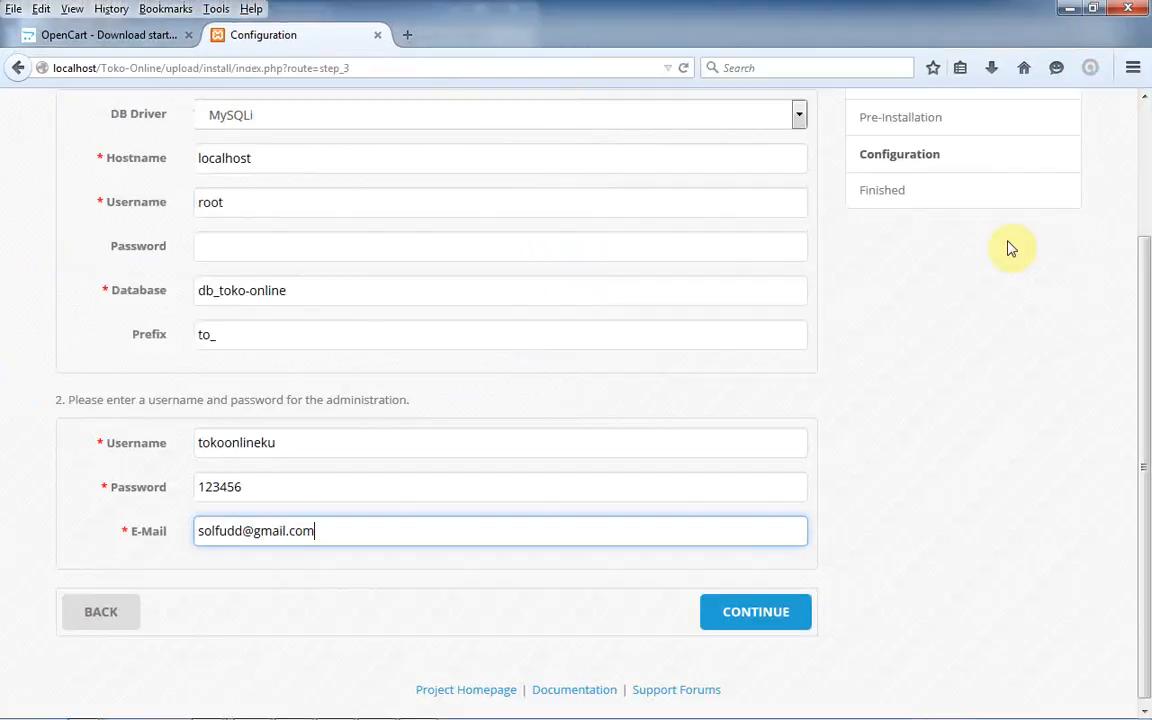
- Submit the configuration to finish installing, then highlight the reminder to delete the installation directory
{"action": "left_click", "coordinate": [757, 609]}
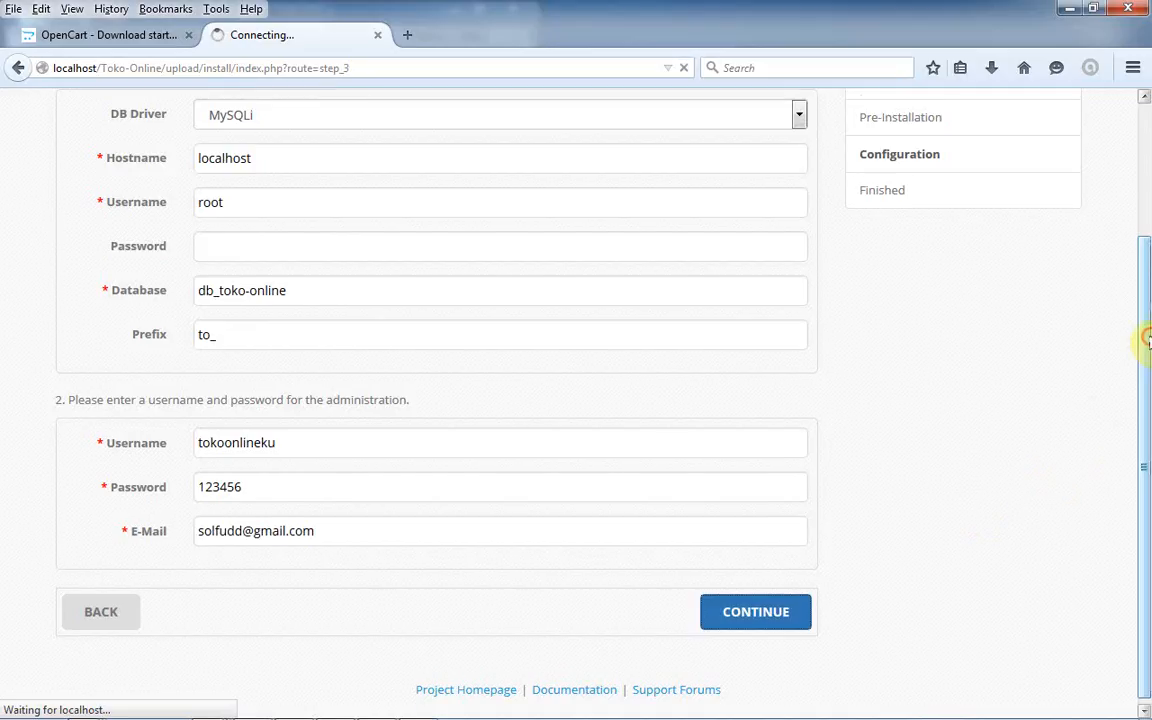
{"action": "scroll", "coordinate": [1146, 339], "scroll_direction": "up", "scroll_amount": 2}
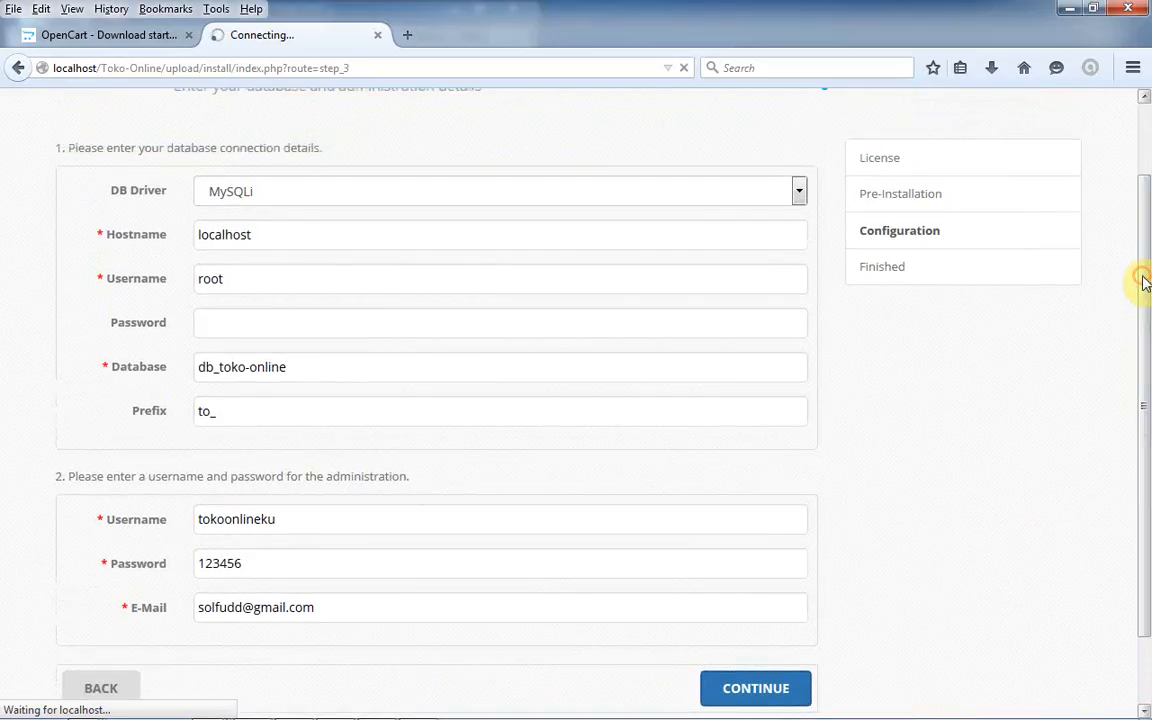
{"action": "left_click_drag", "start_coordinate": [1147, 278], "coordinate": [1144, 212]}
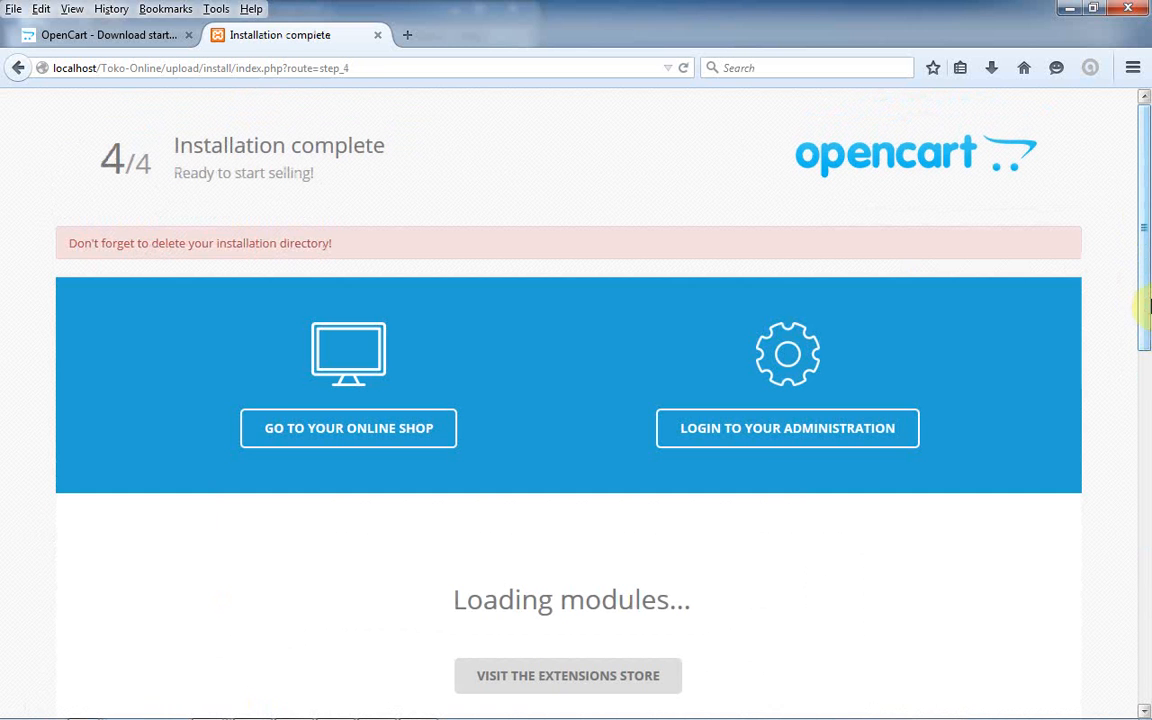
{"action": "mouse_move", "coordinate": [1147, 307]}
{"action": "left_mouse_down"}
{"action": "mouse_move", "coordinate": [1142, 470]}
{"action": "mouse_move", "coordinate": [1141, 270]}
{"action": "mouse_move", "coordinate": [1143, 318]}
{"action": "mouse_move", "coordinate": [1146, 286]}
{"action": "left_mouse_up"}
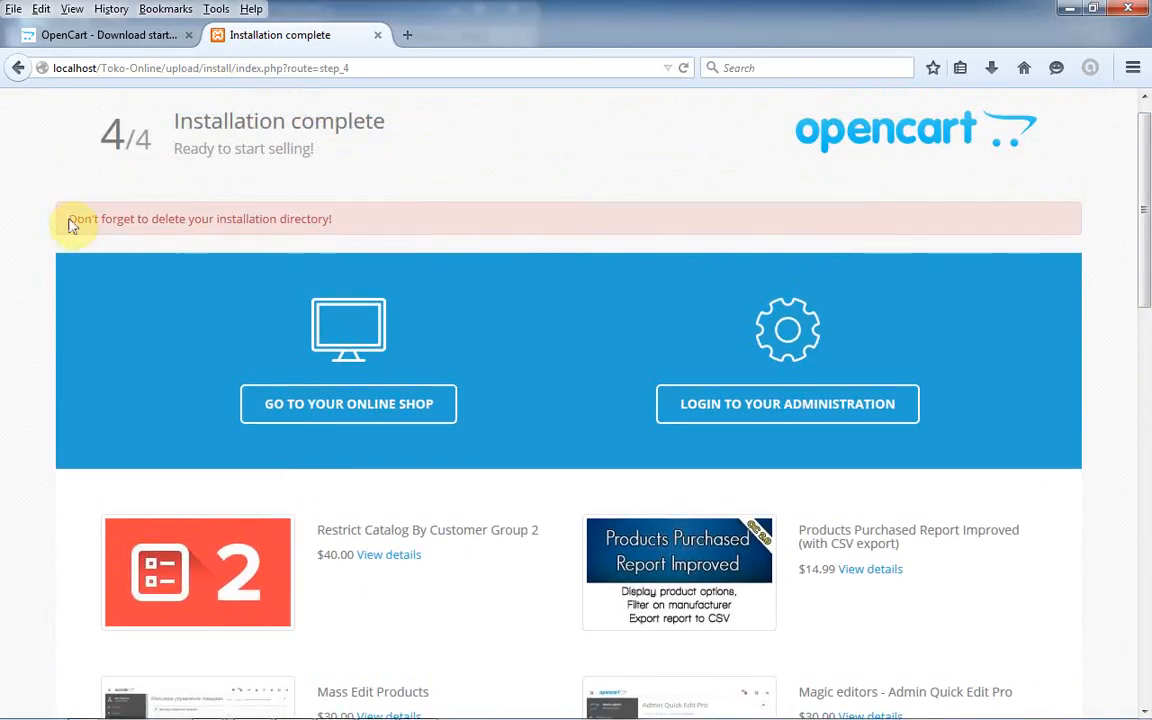
{"action": "left_click_drag", "start_coordinate": [74, 218], "coordinate": [338, 229]}
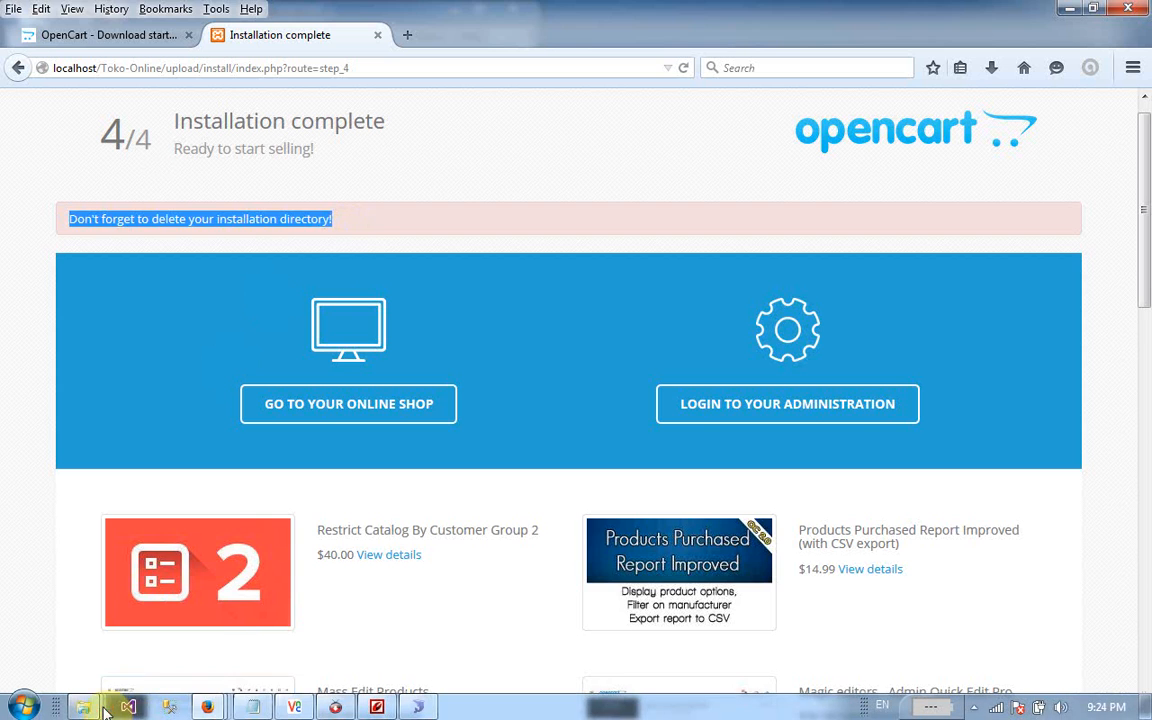
{"action": "left_click", "coordinate": [102, 709]}
{"action": "mouse_move", "coordinate": [429, 653]}
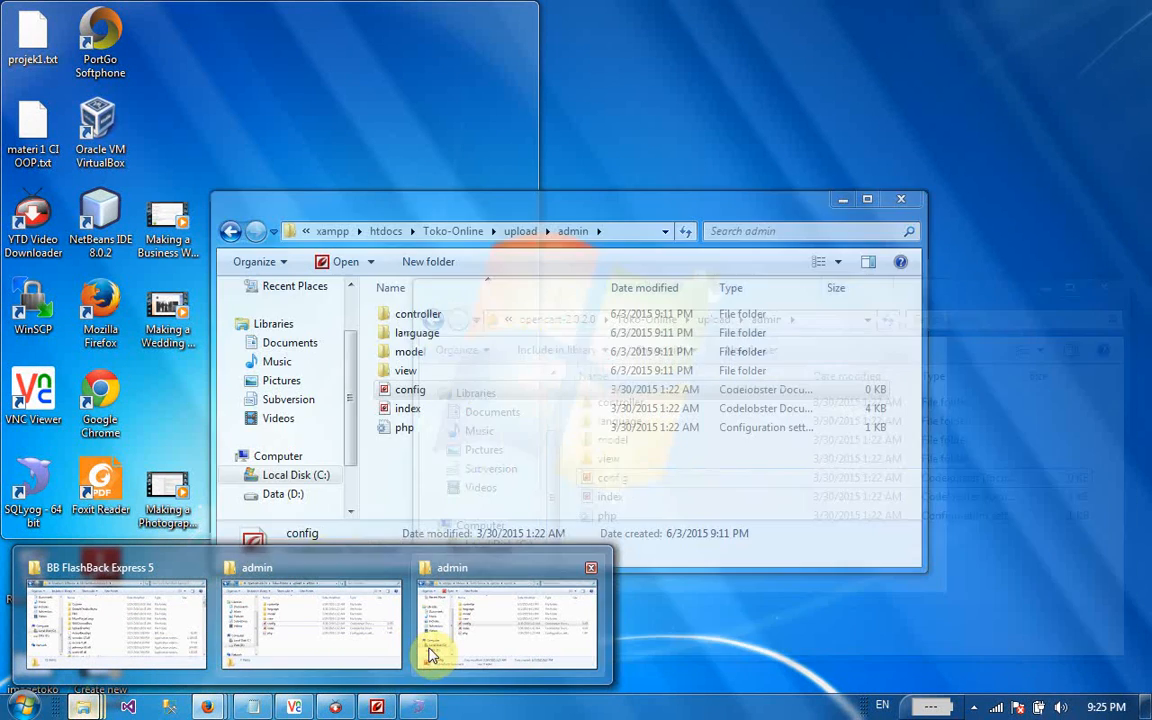
{"action": "left_click", "coordinate": [429, 653]}
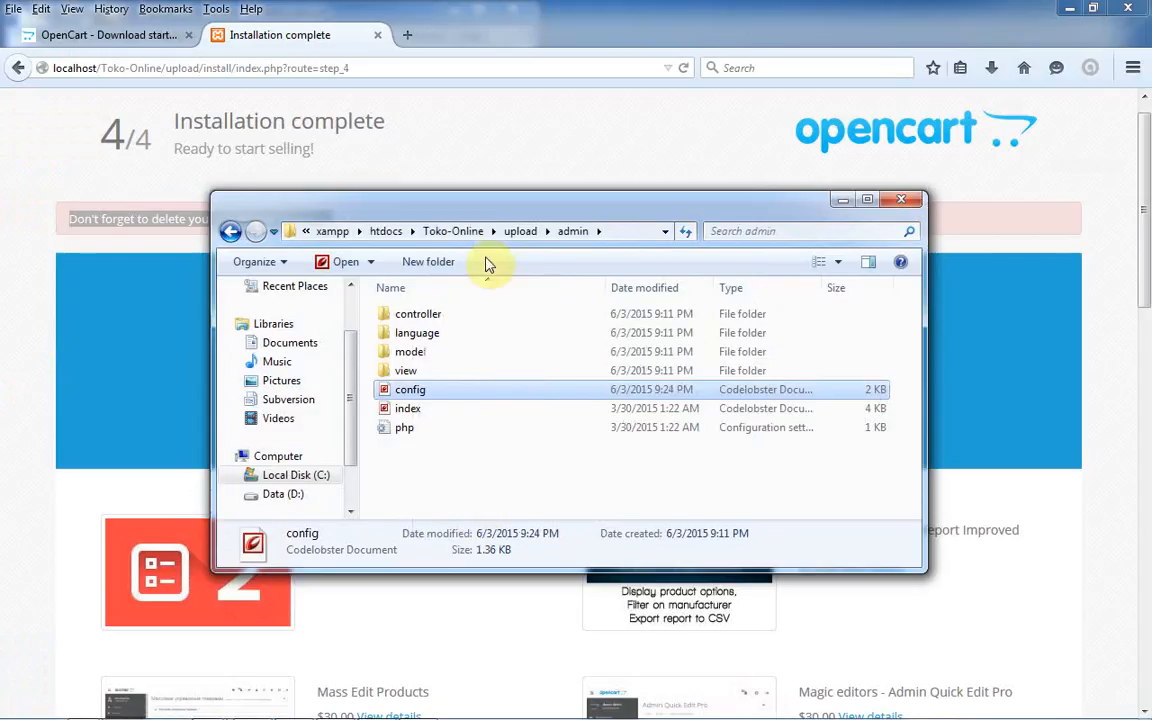
{"action": "left_click", "coordinate": [514, 233]}
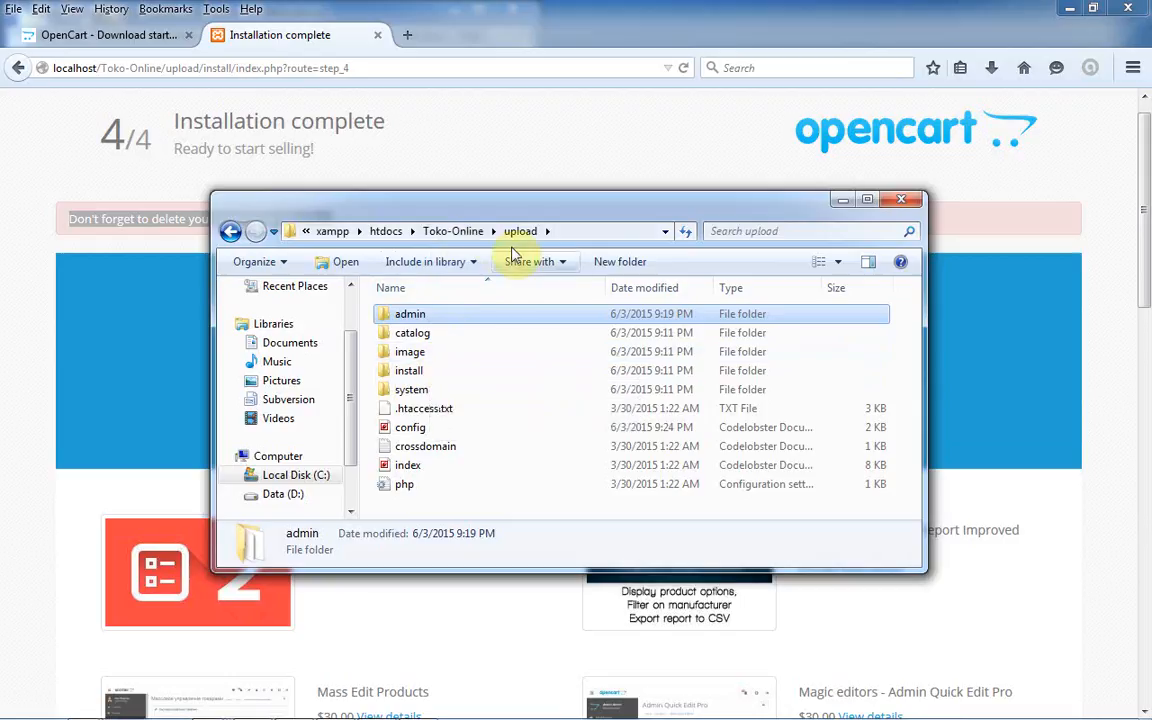
{"action": "left_click", "coordinate": [455, 231]}
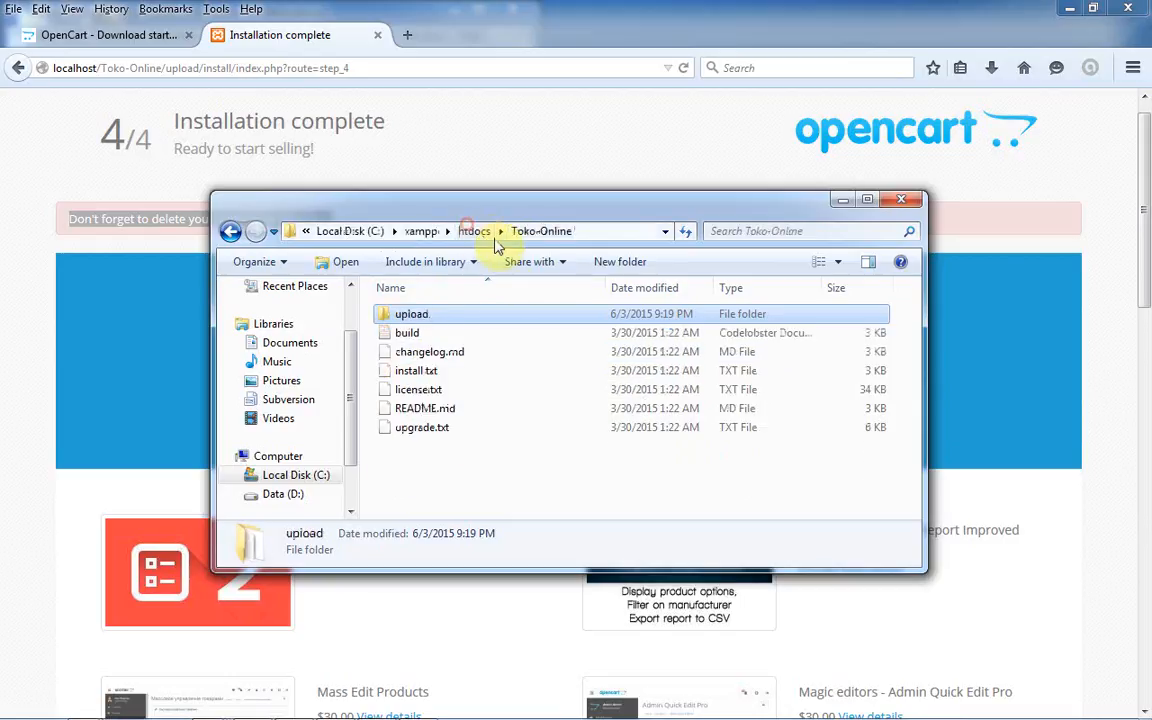
{"action": "double_click", "coordinate": [512, 316]}
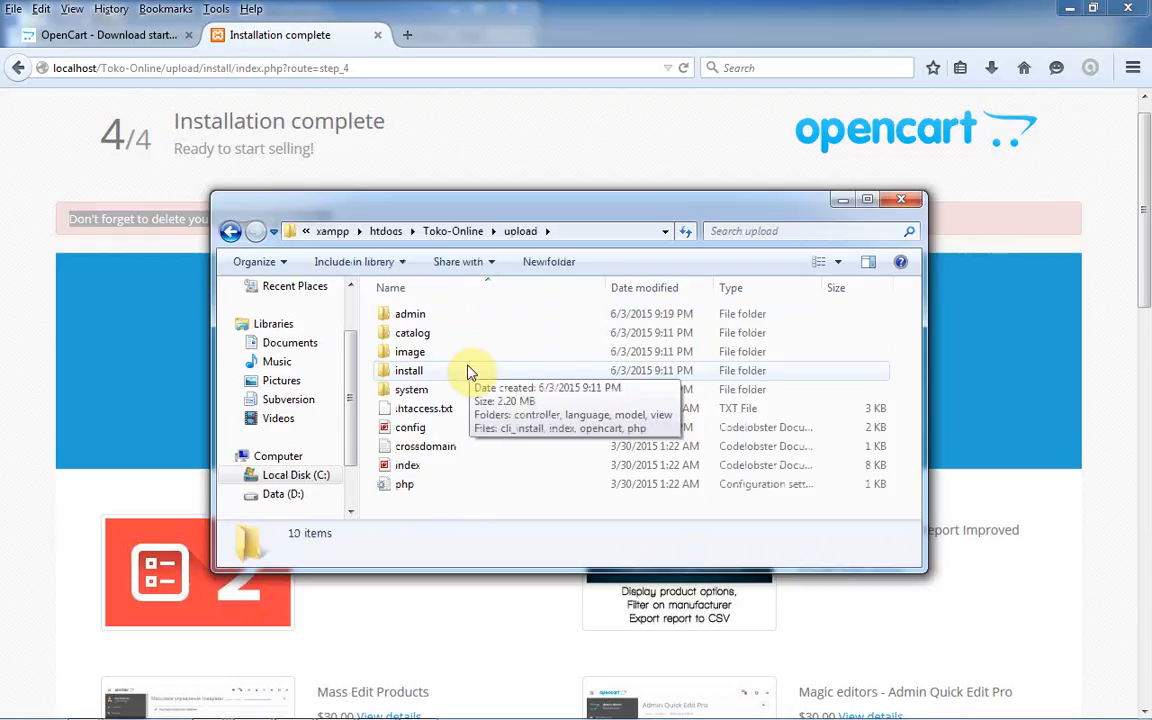
{"action": "double_click", "coordinate": [467, 370]}
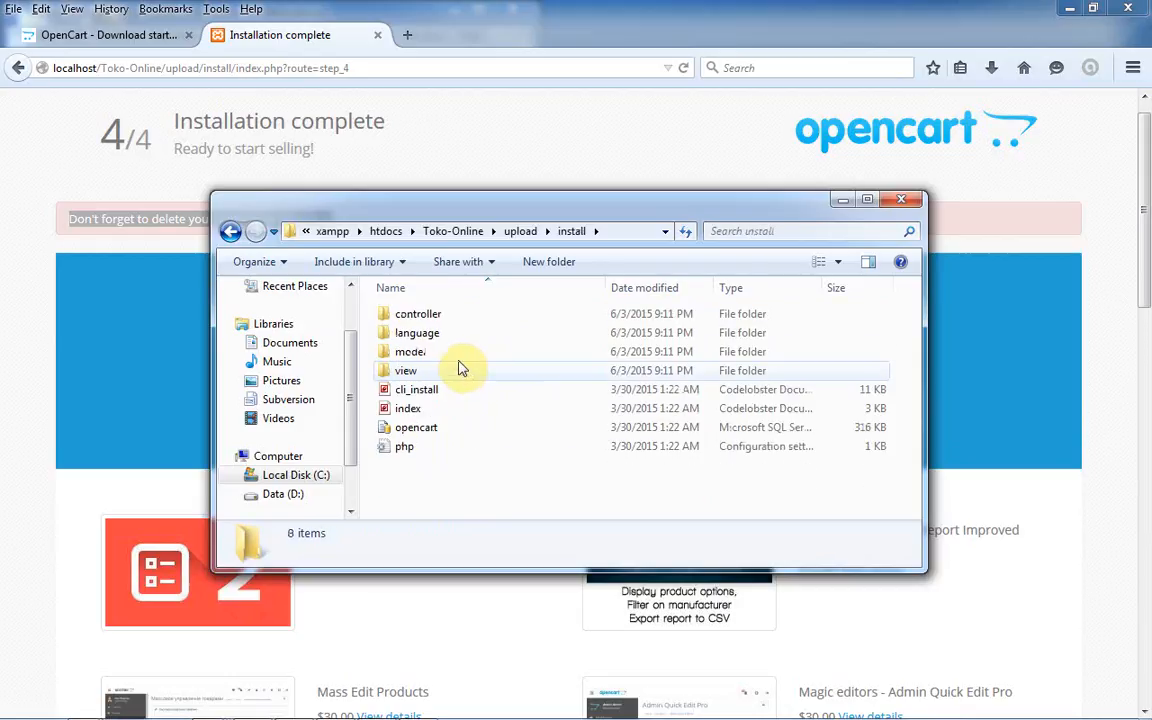
{"action": "left_click", "coordinate": [231, 232]}
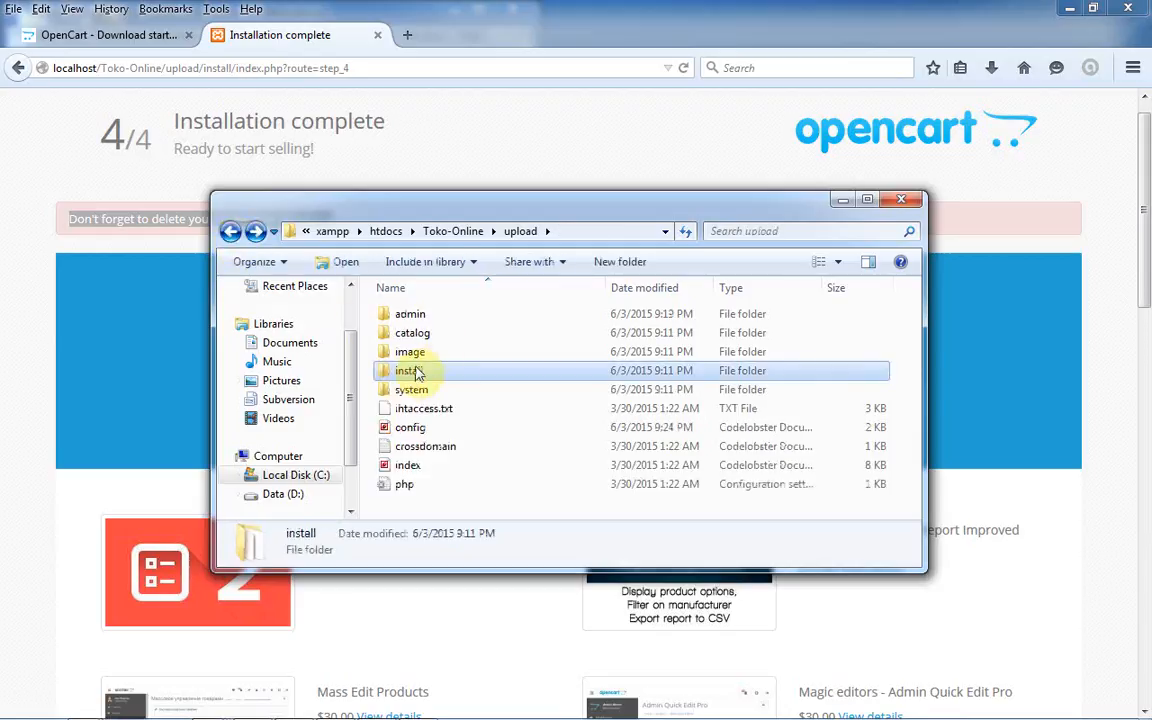
{"action": "left_click_drag", "start_coordinate": [509, 205], "coordinate": [528, 293]}
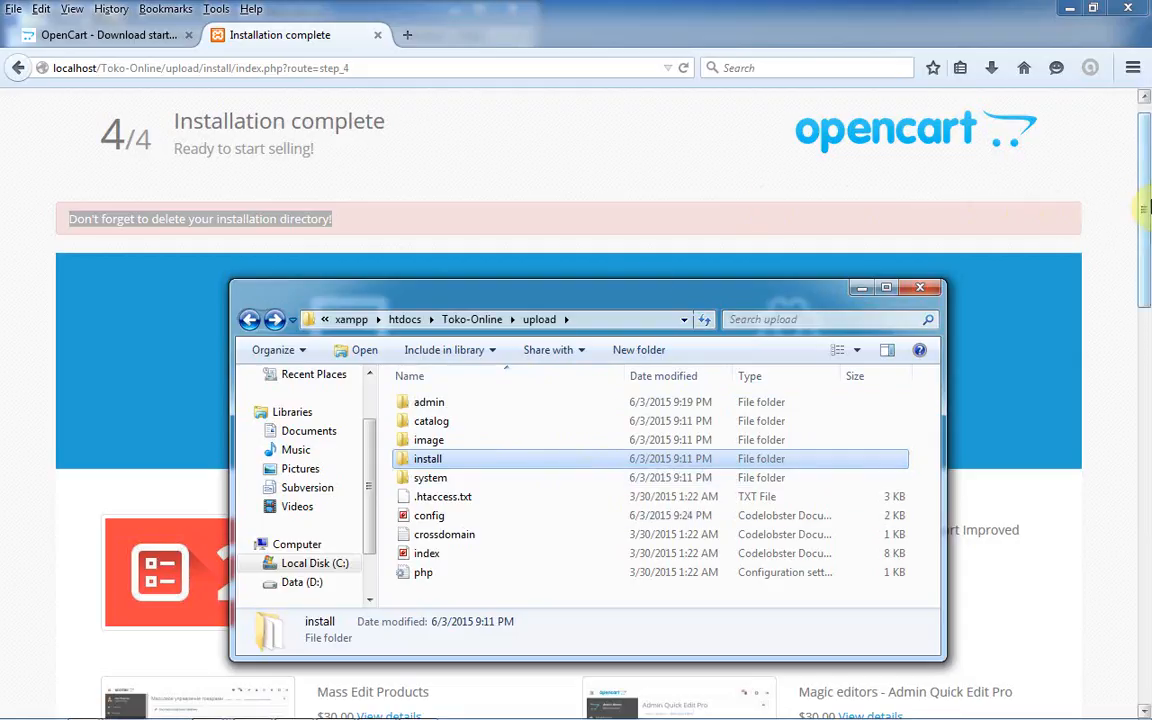
{"action": "left_click", "coordinate": [1124, 196]}
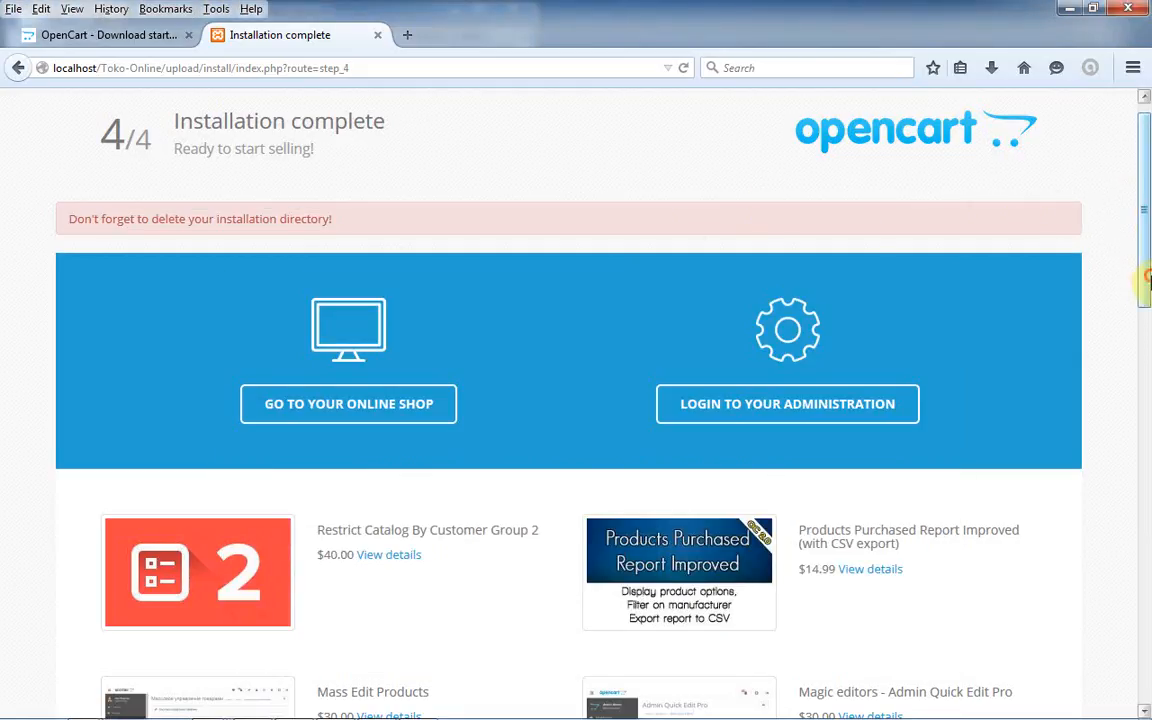
- Open Go to Your Online Shop in a new tab and scroll through the Your Store storefront
{"action": "mouse_move", "coordinate": [1147, 280]}
{"action": "left_mouse_down"}
{"action": "mouse_move", "coordinate": [1146, 320]}
{"action": "mouse_move", "coordinate": [1146, 286]}
{"action": "left_mouse_up"}
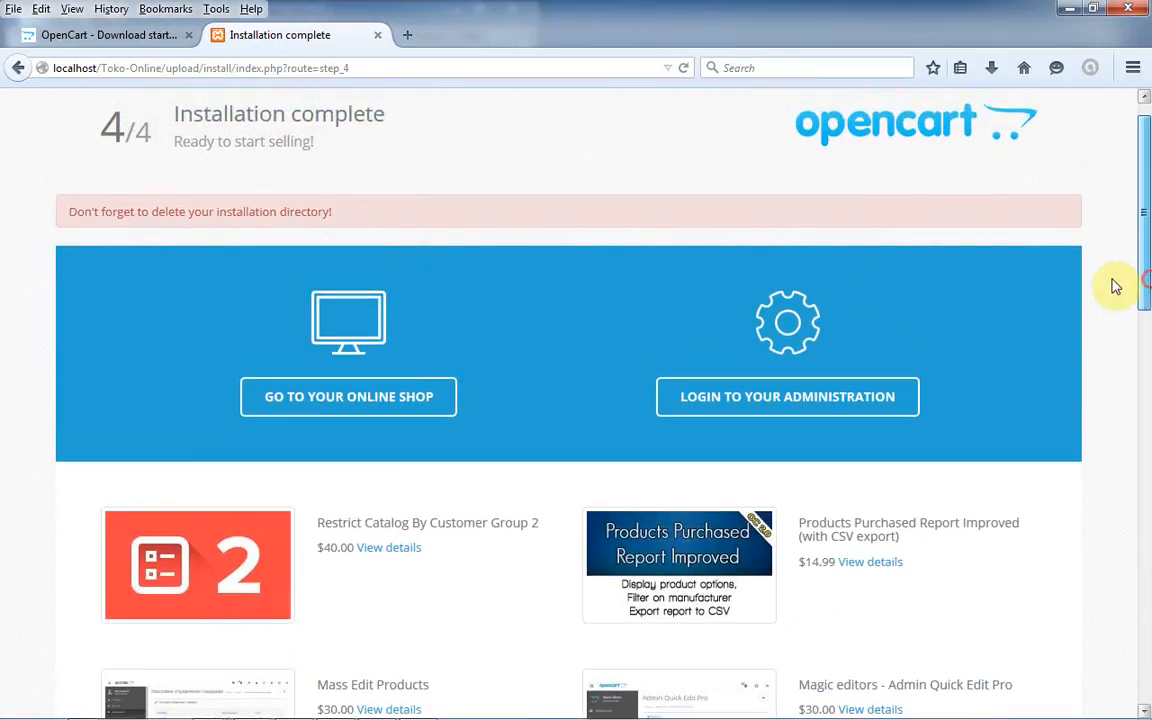
{"action": "right_click", "coordinate": [441, 408]}
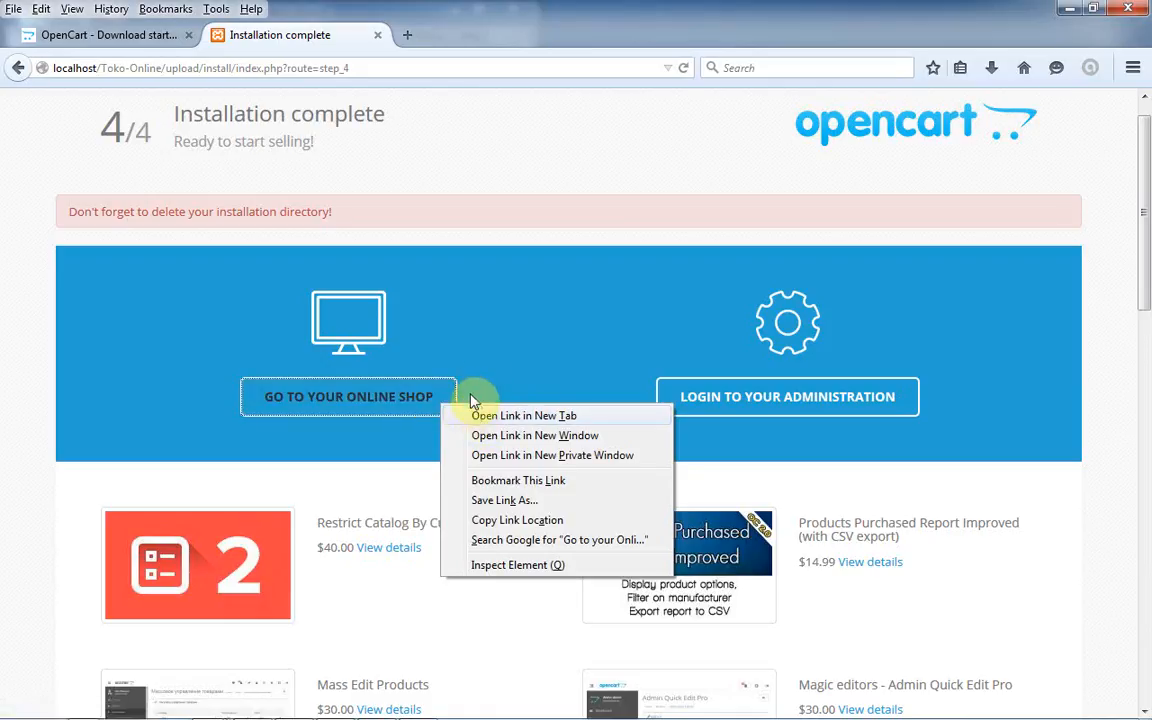
{"action": "left_click", "coordinate": [468, 374]}
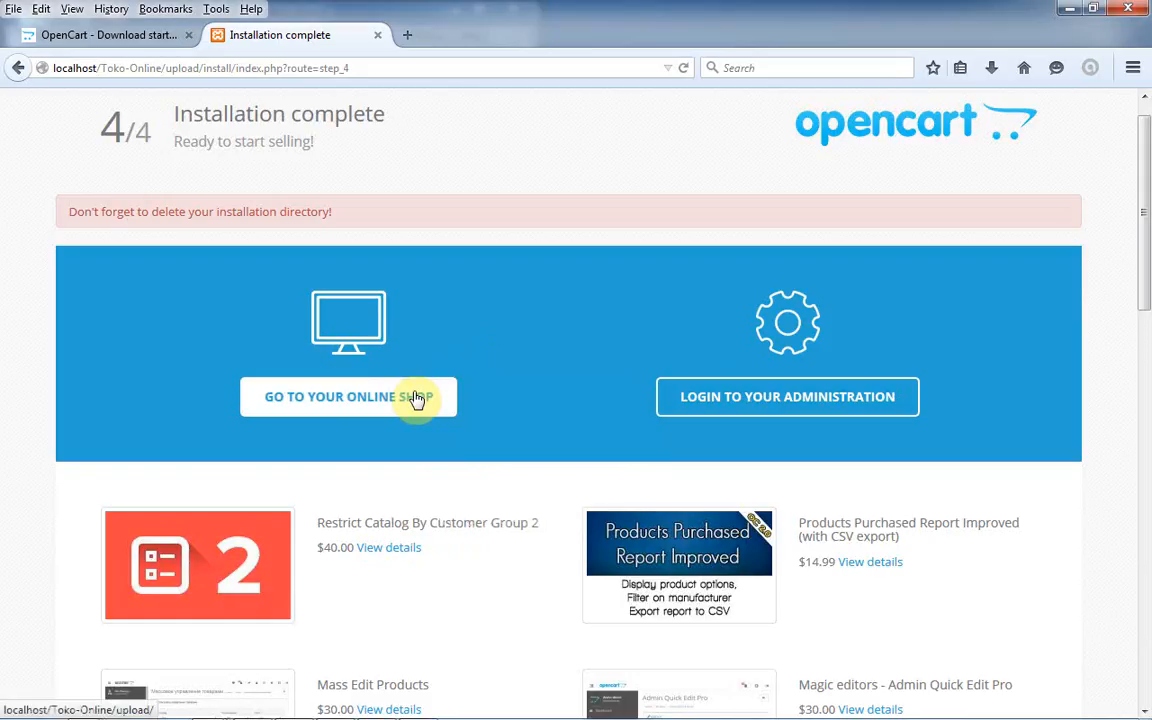
{"action": "right_click", "coordinate": [418, 399]}
{"action": "left_click", "coordinate": [439, 404]}
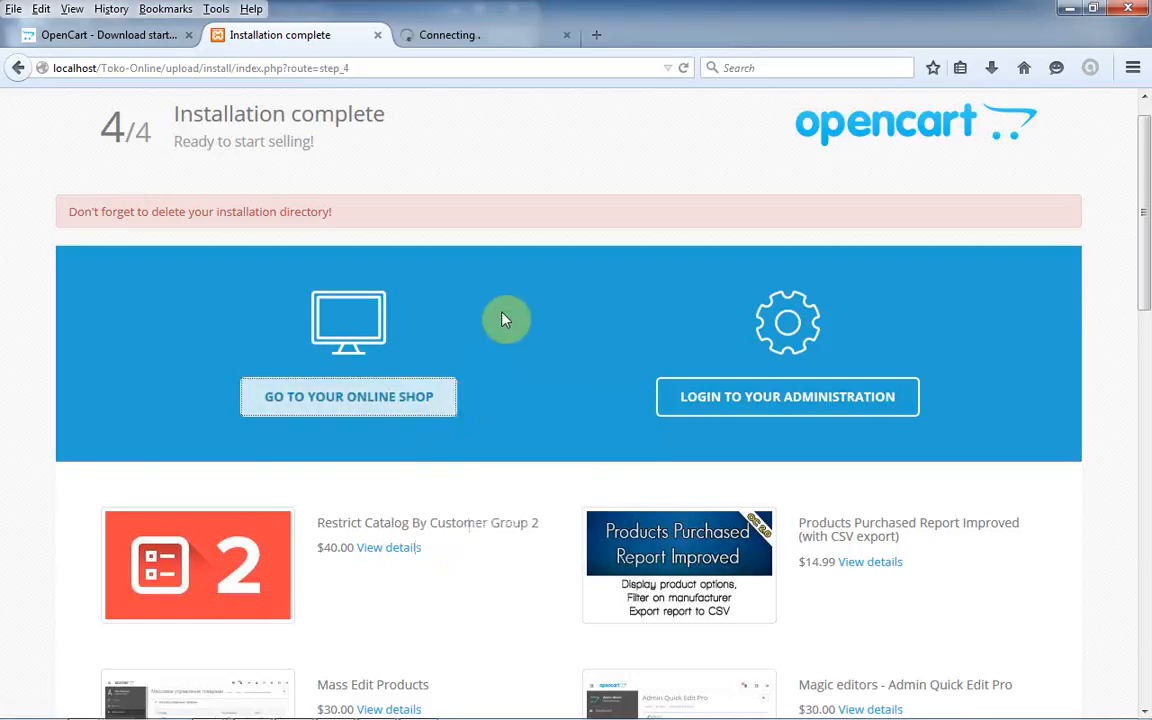
{"action": "left_click", "coordinate": [481, 31]}
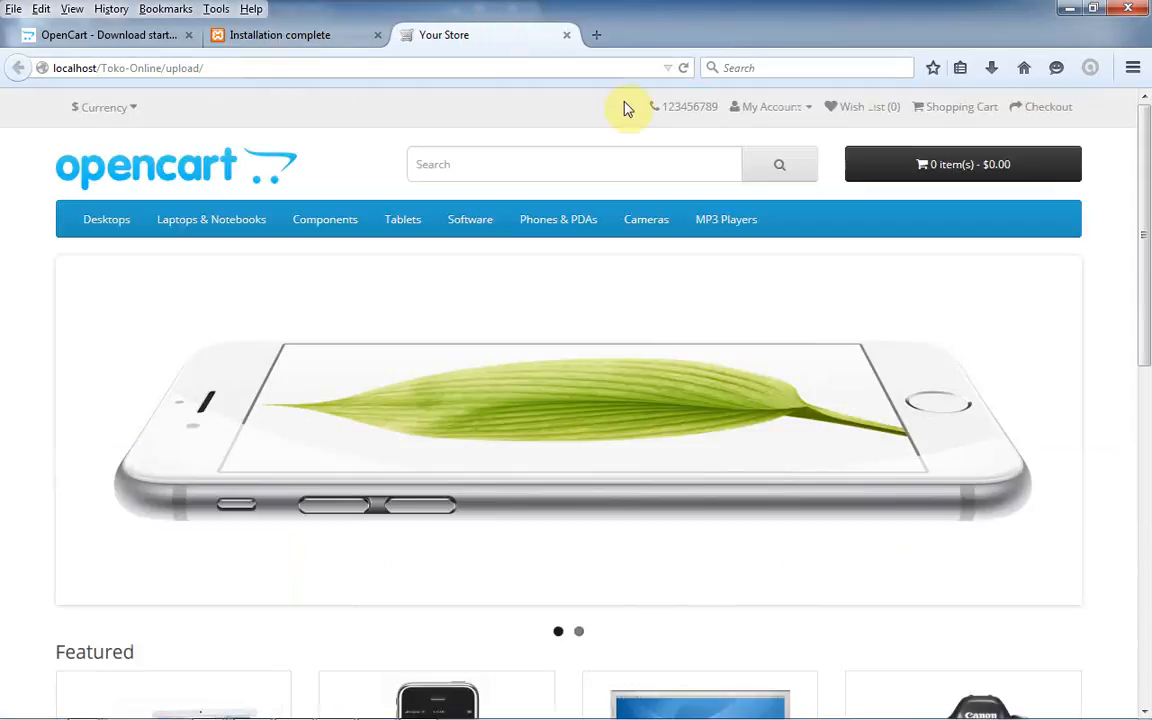
{"action": "mouse_move", "coordinate": [1146, 240]}
{"action": "left_mouse_down"}
{"action": "mouse_move", "coordinate": [1146, 555]}
{"action": "mouse_move", "coordinate": [1146, 226]}
{"action": "left_mouse_up"}
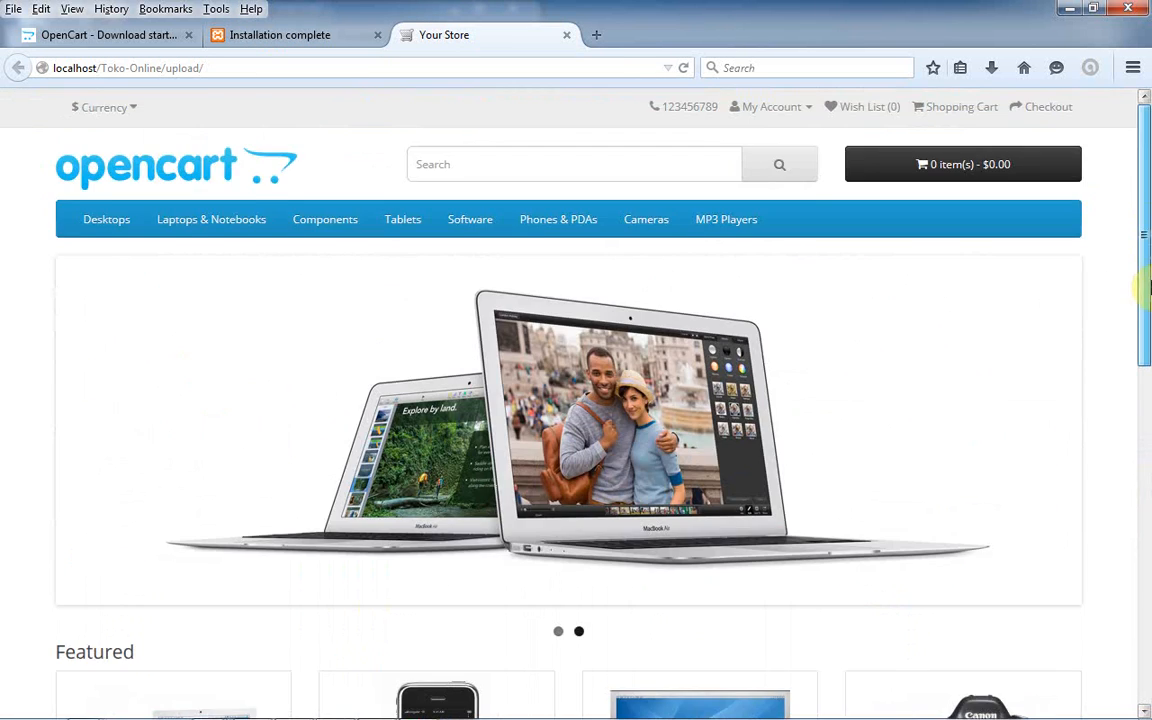
{"action": "left_click_drag", "start_coordinate": [1146, 287], "coordinate": [1146, 222]}
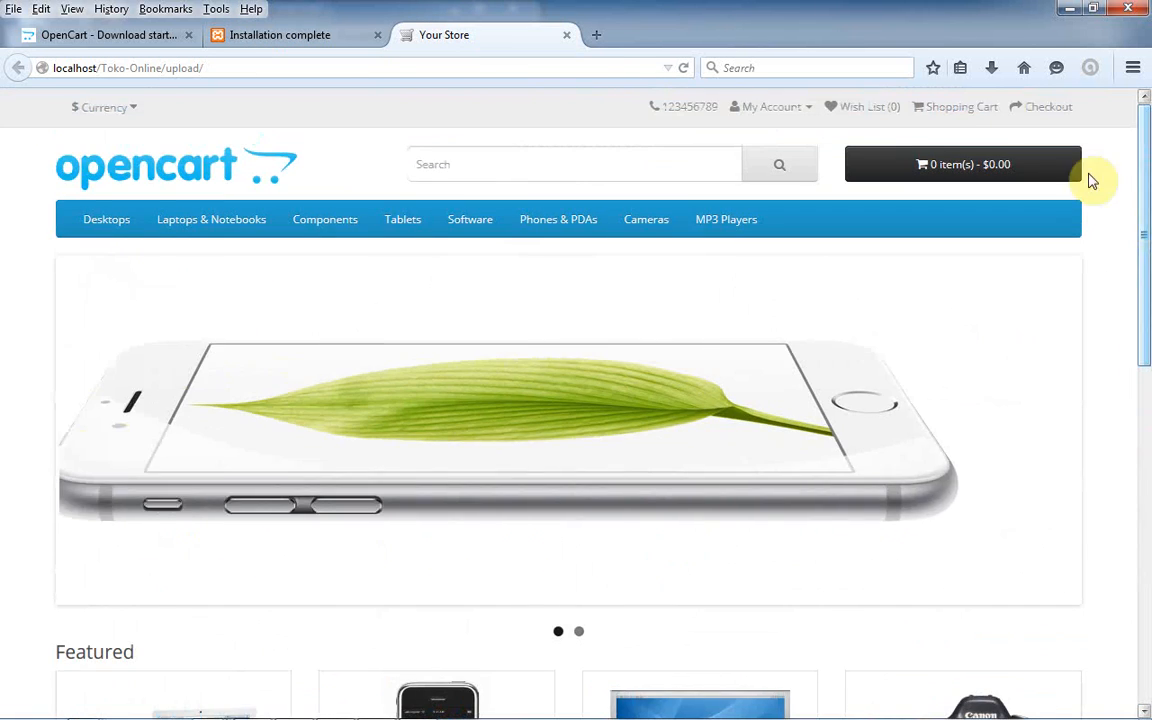
- Log in to the administration with the suggested admin username and password, declining to save the password
{"action": "left_click", "coordinate": [252, 38]}
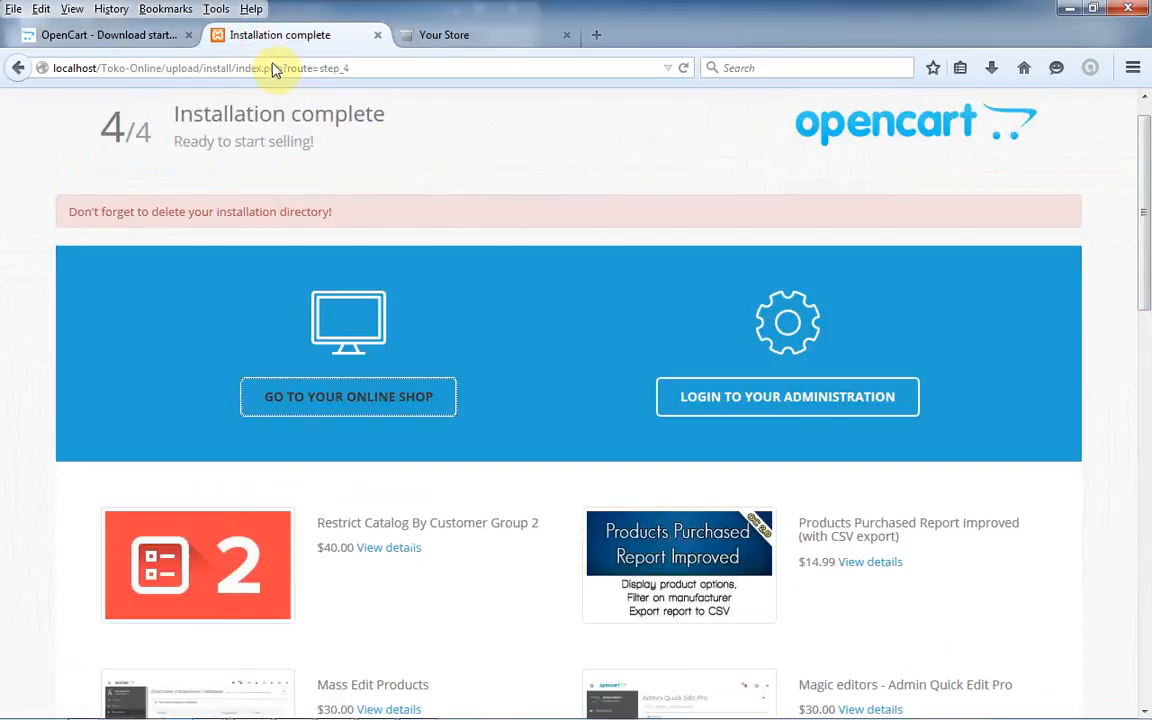
{"action": "left_click", "coordinate": [774, 404]}
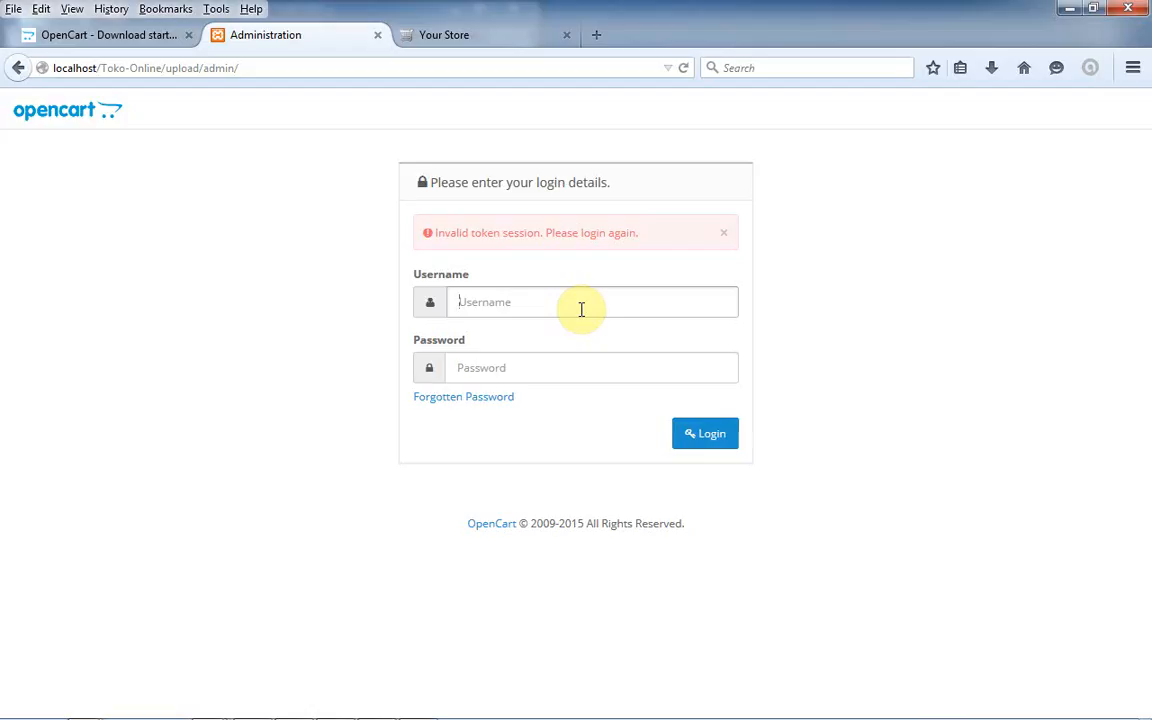
{"action": "type", "text": "t"}
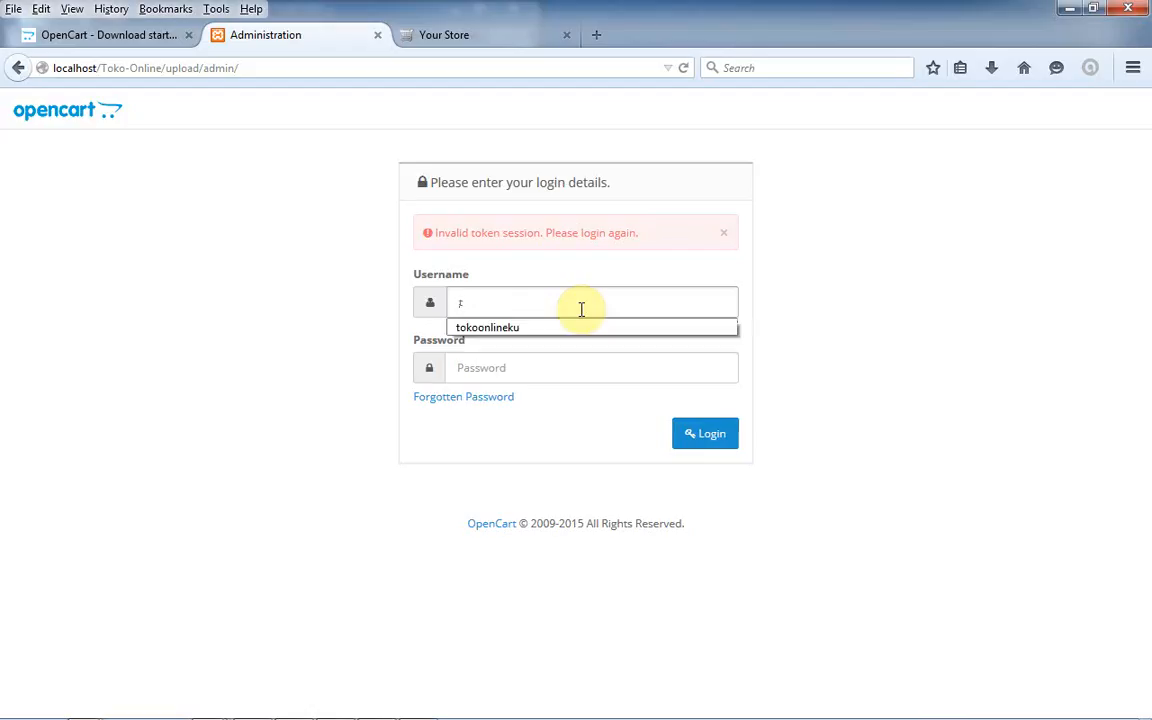
{"action": "key", "text": "Down"}
{"action": "key", "text": "Return"}
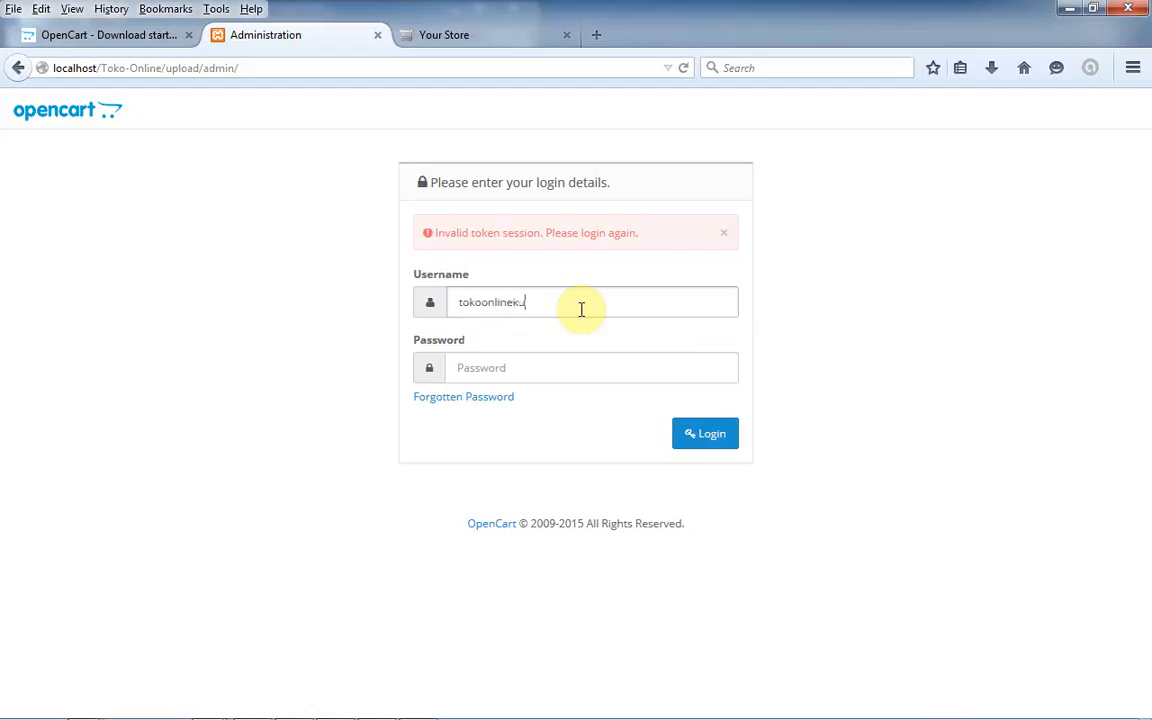
{"action": "left_click", "coordinate": [548, 369]}
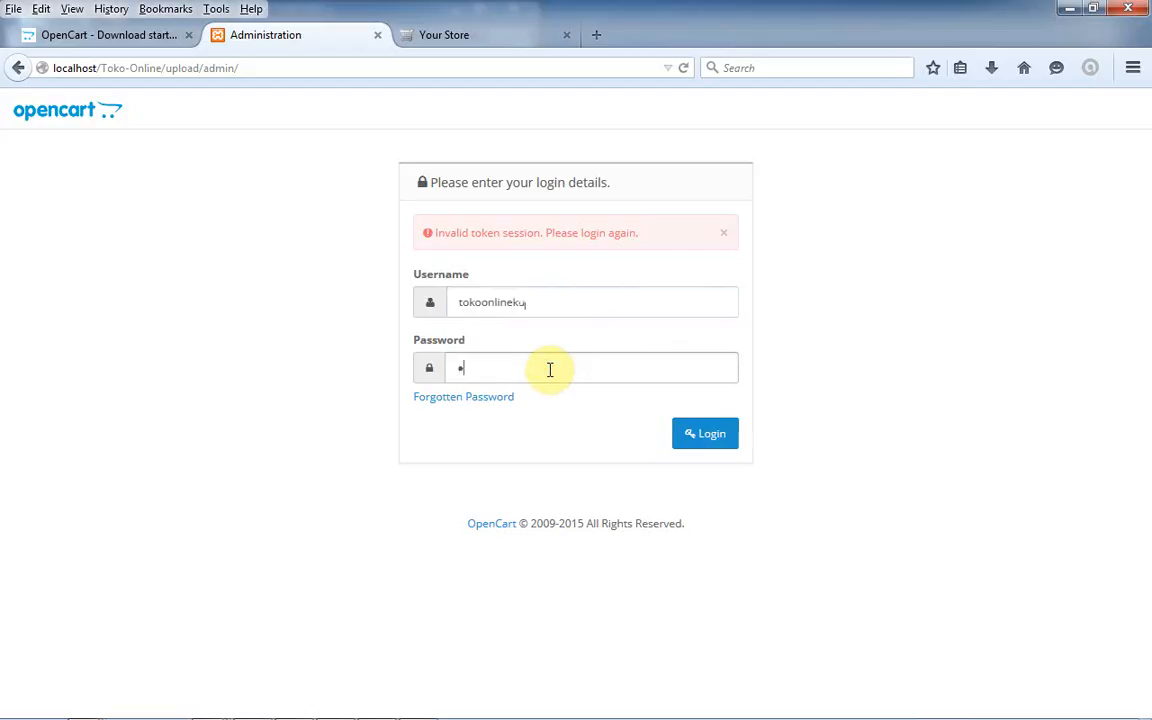
{"action": "left_click", "coordinate": [688, 435]}
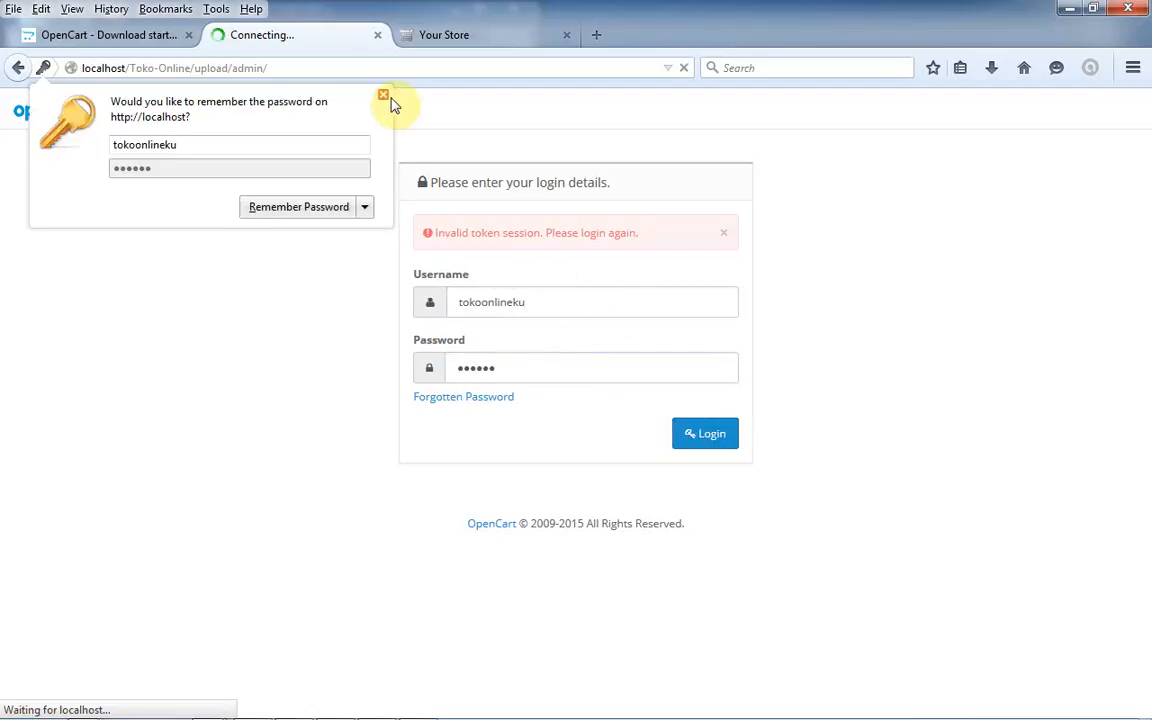
{"action": "left_click", "coordinate": [384, 97]}
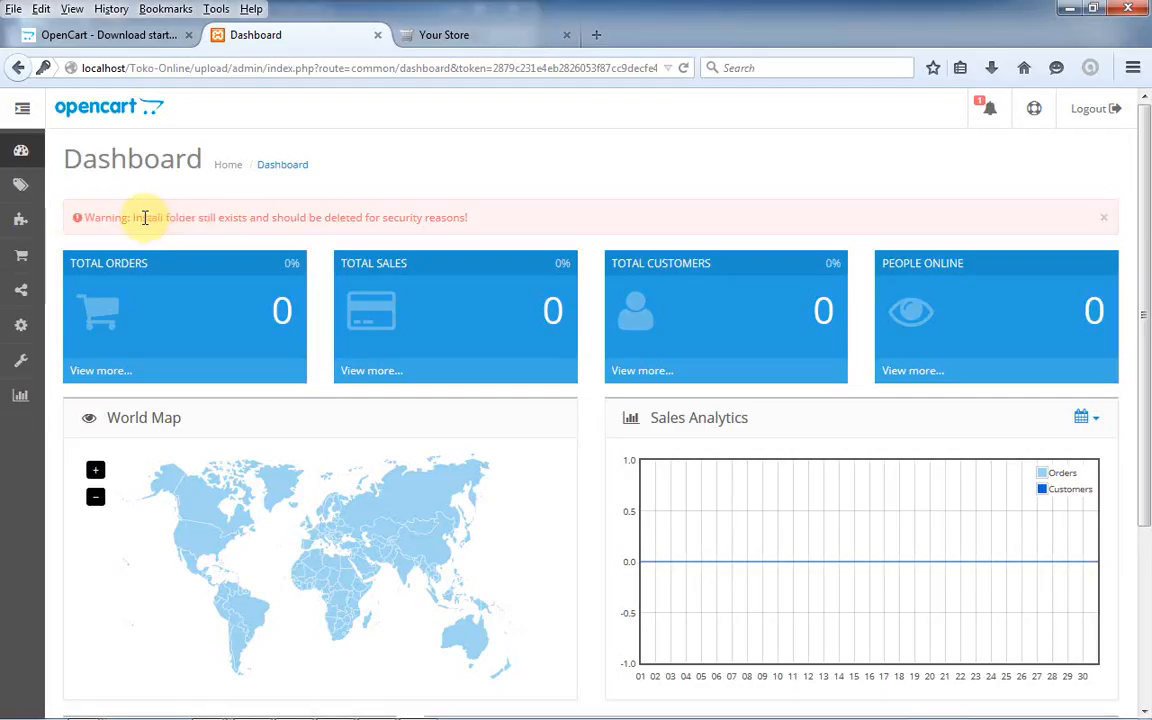
- Highlight the Dashboard's install-folder warning and bring up the Explorer window previews
{"action": "left_click_drag", "start_coordinate": [146, 217], "coordinate": [229, 217]}
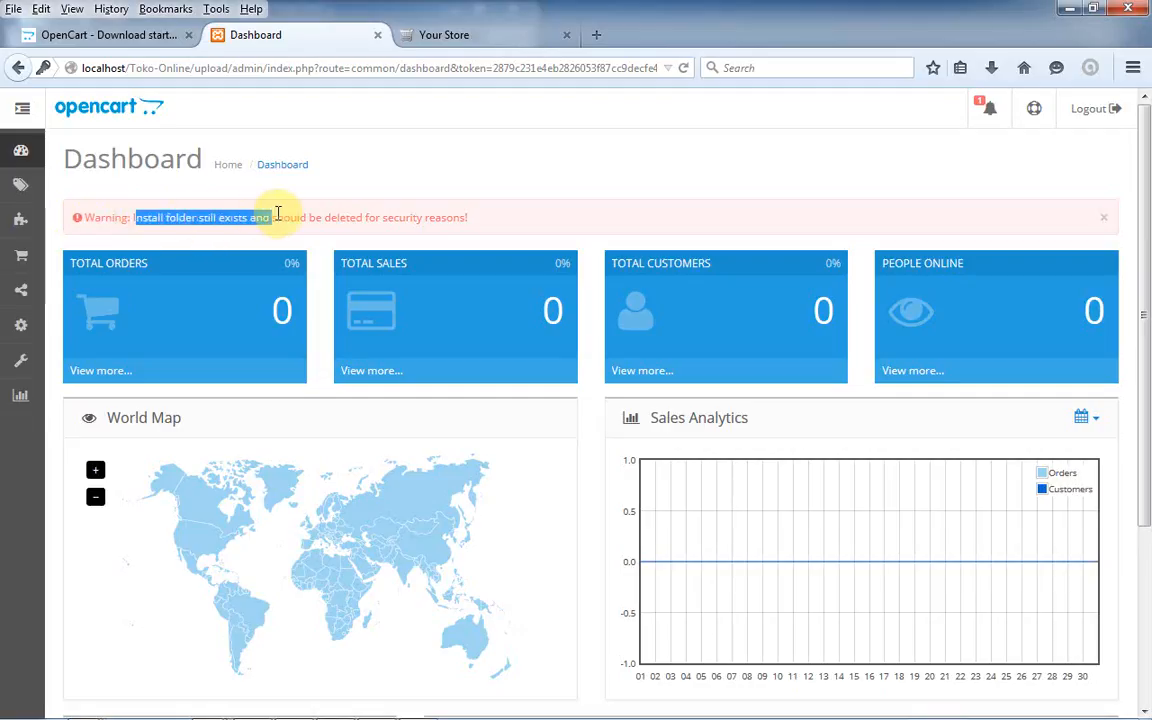
{"action": "left_click_drag", "start_coordinate": [418, 215], "coordinate": [455, 218]}
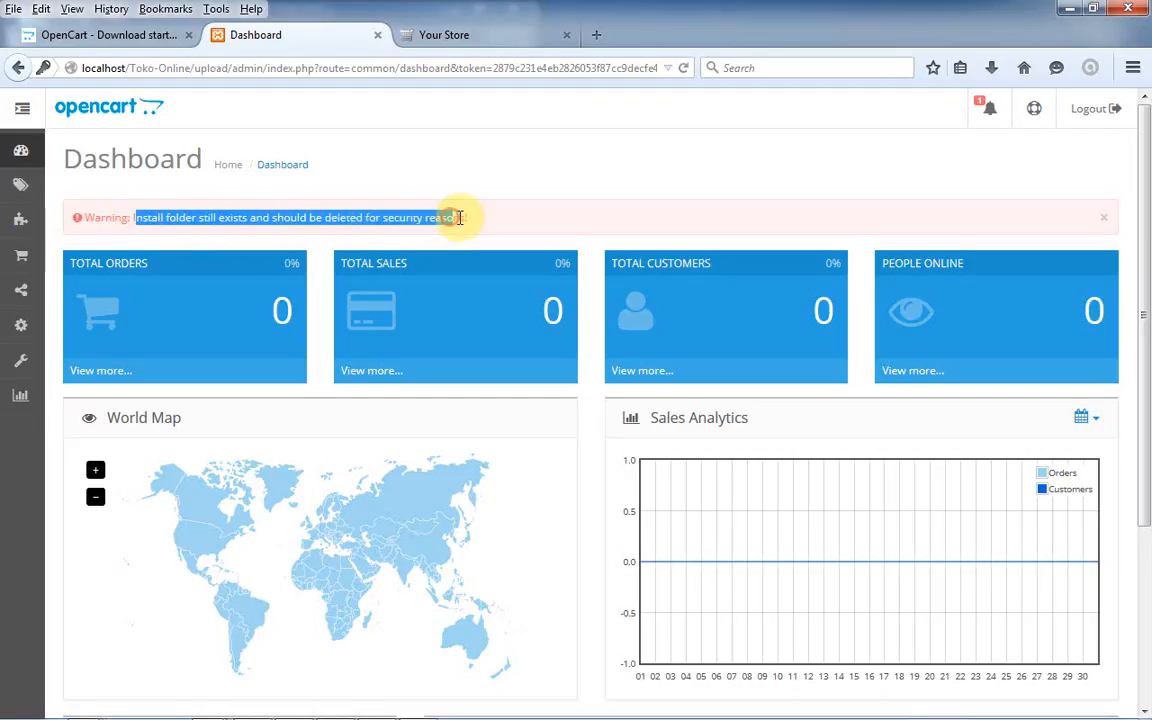
{"action": "left_click", "coordinate": [466, 217]}
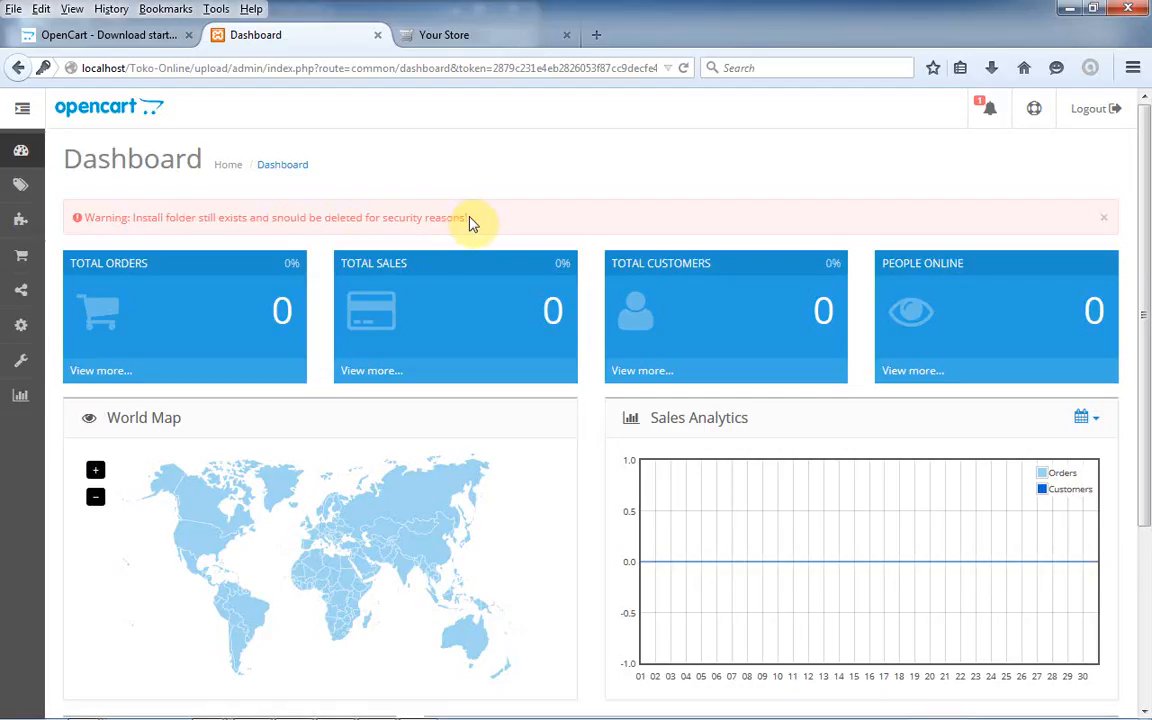
{"action": "left_click_drag", "start_coordinate": [425, 217], "coordinate": [322, 220]}
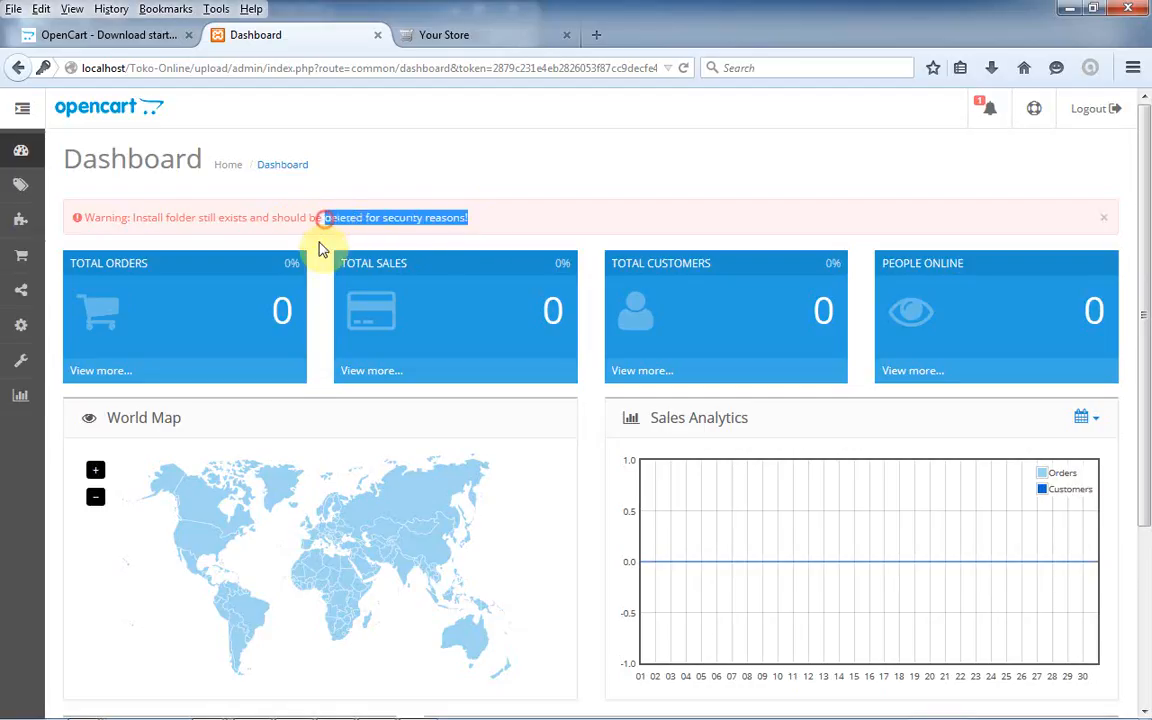
{"action": "mouse_move", "coordinate": [167, 700]}
{"action": "left_click", "coordinate": [85, 708]}
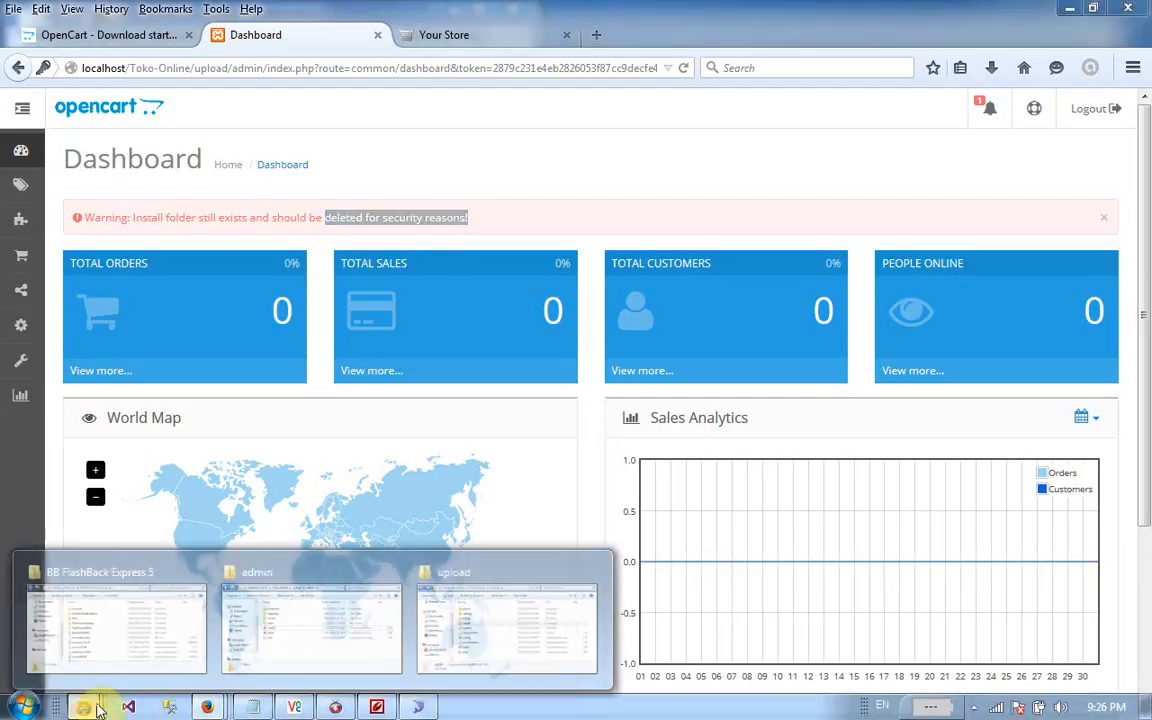
- Permanently delete the install folder from Toko-Online's upload folder and minimise Explorer
{"action": "left_click", "coordinate": [437, 660]}
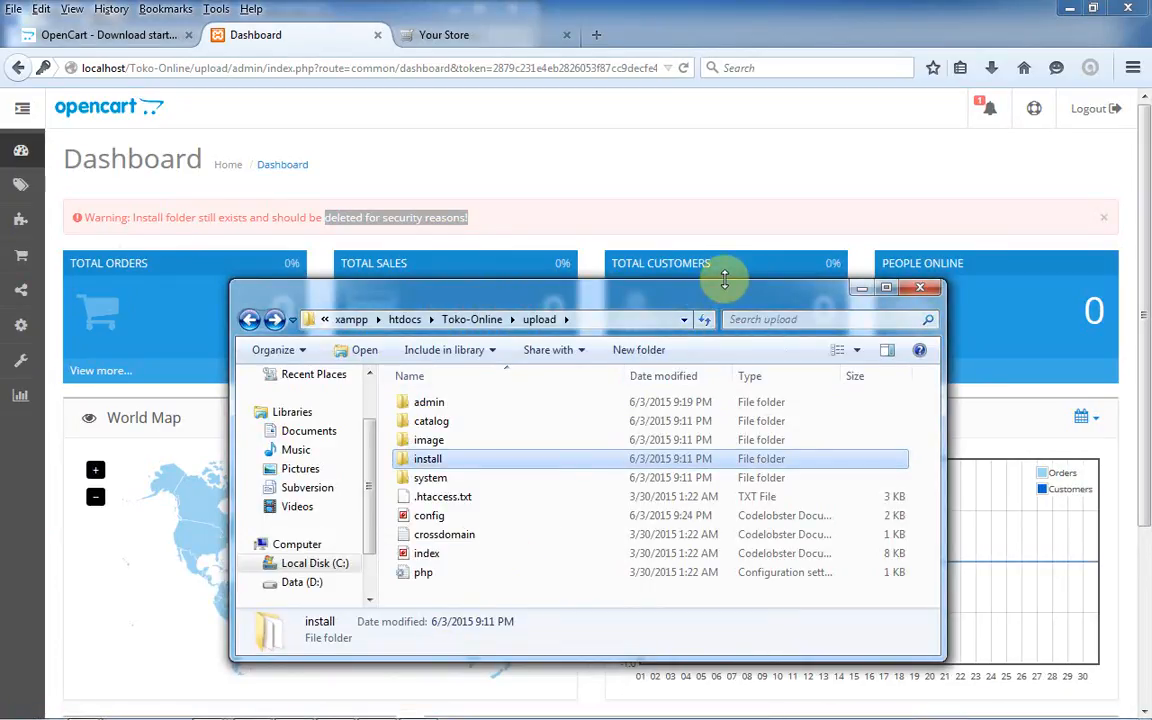
{"action": "key", "text": "shift+Delete"}
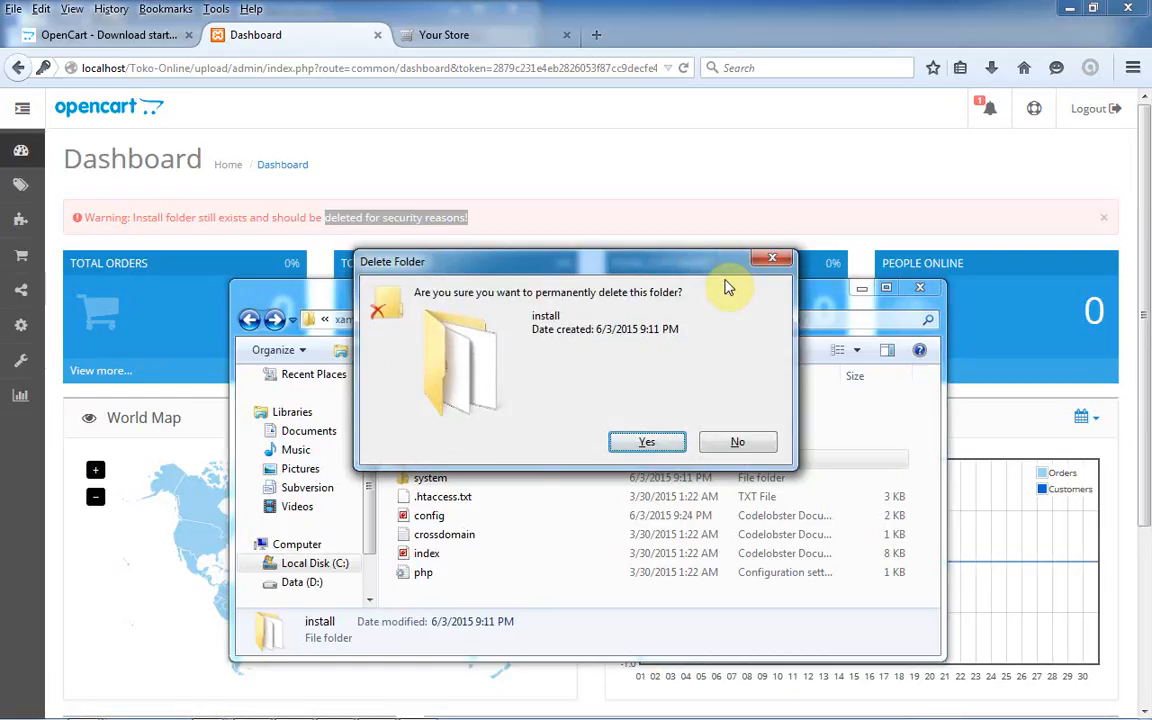
{"action": "key", "text": "Return"}
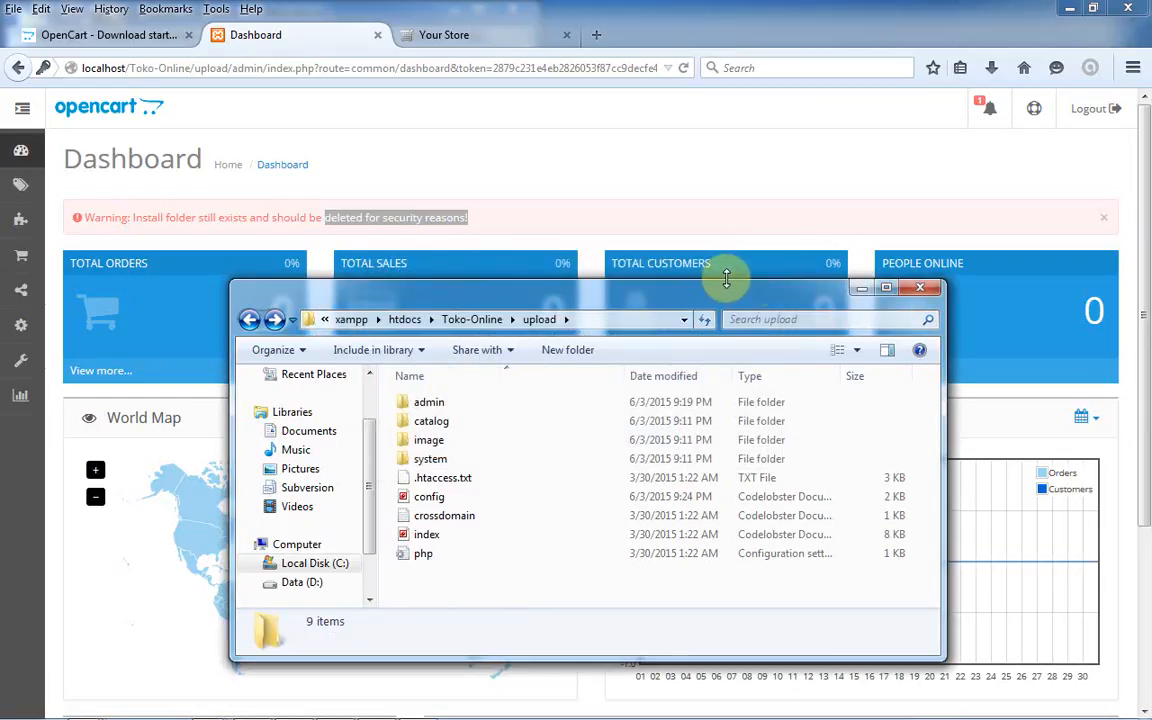
{"action": "left_click", "coordinate": [862, 287]}
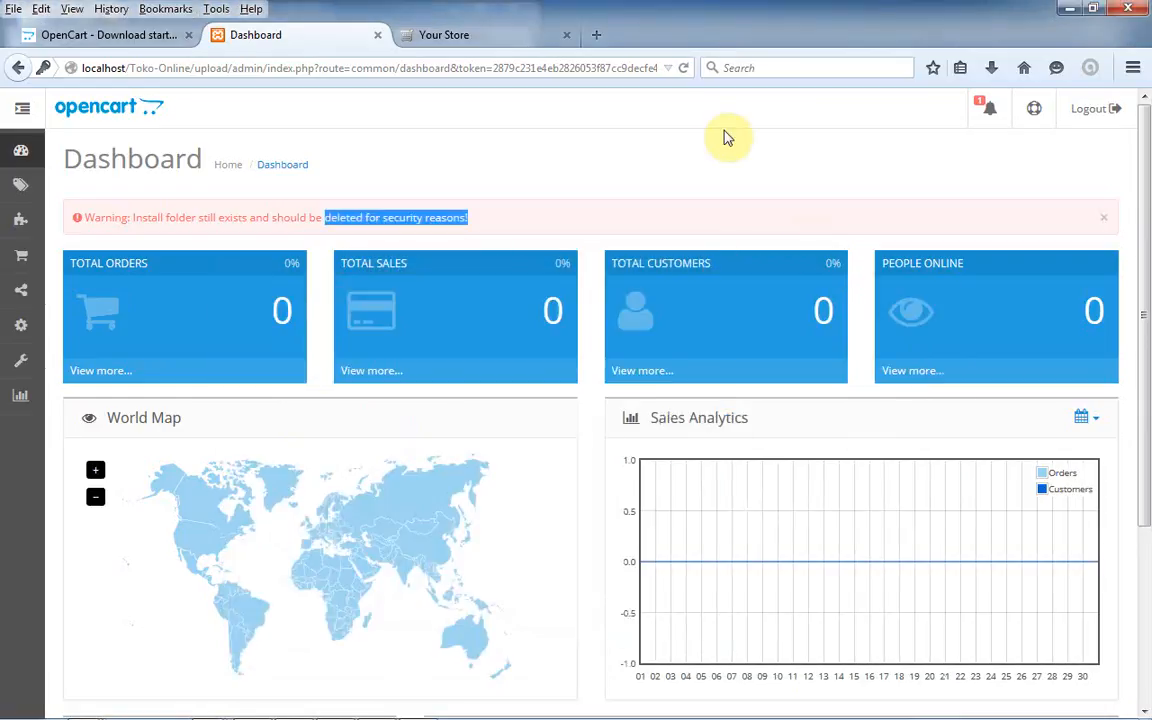
- Reload the dashboard to clear the install-folder warning, then browse the 19-product catalogue list
{"action": "left_click", "coordinate": [679, 70]}
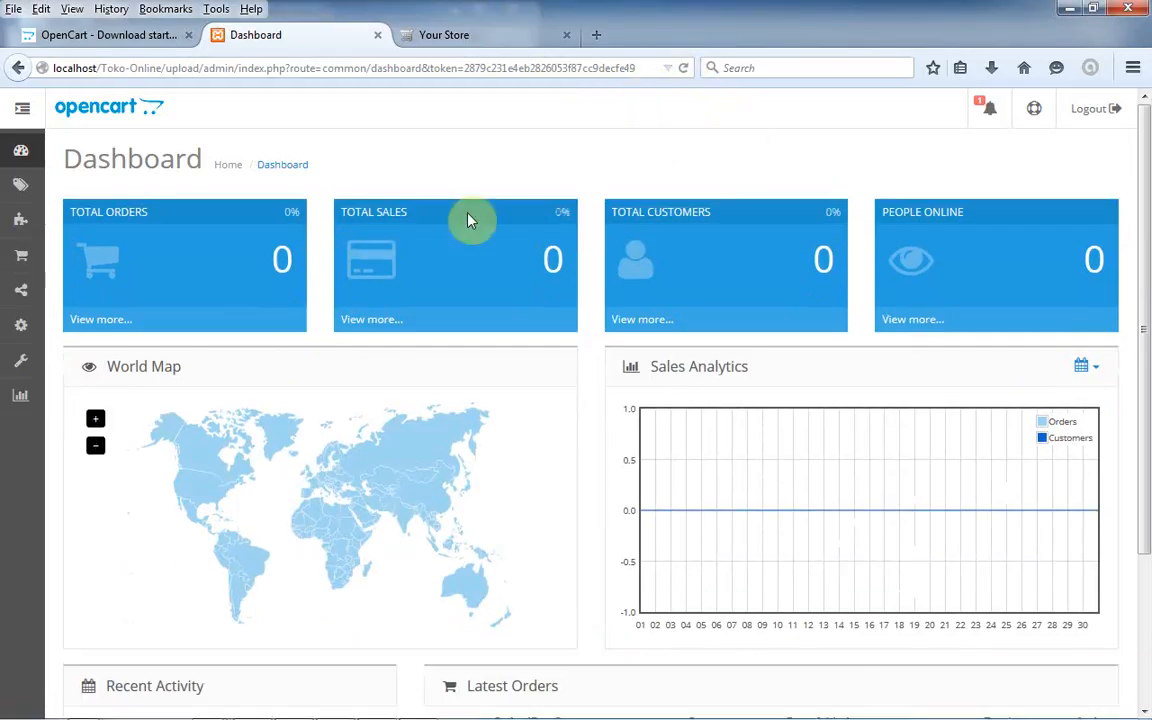
{"action": "left_click_drag", "start_coordinate": [1146, 252], "coordinate": [1146, 75]}
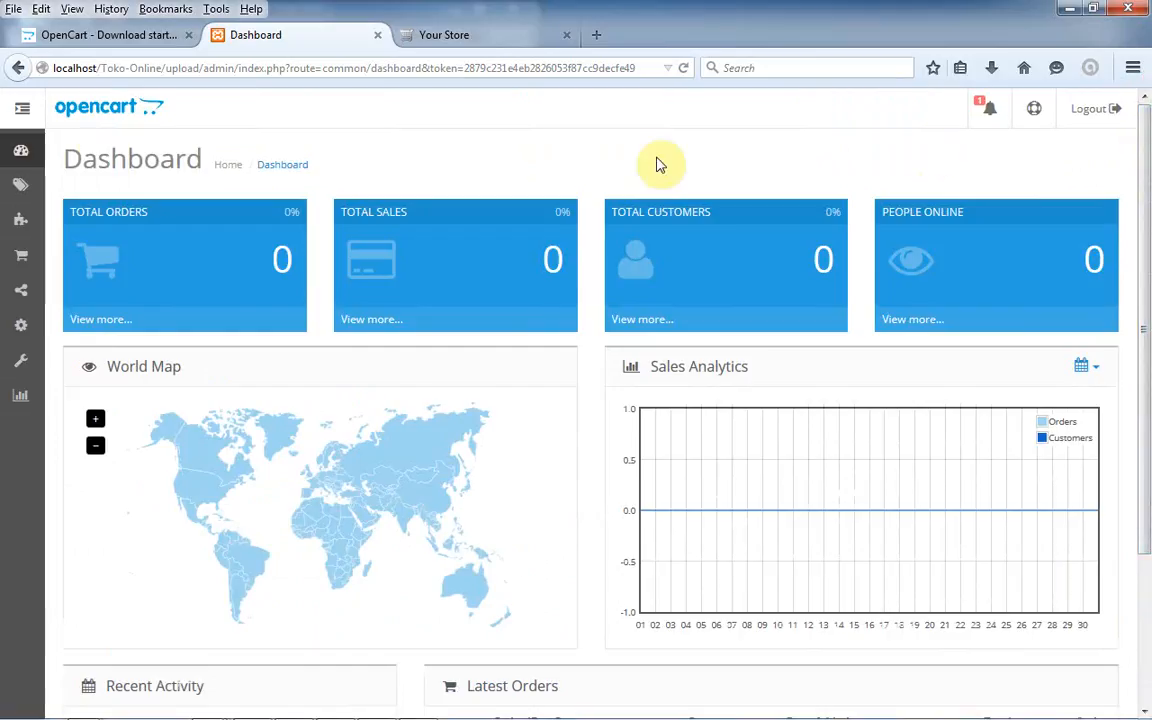
{"action": "mouse_move", "coordinate": [10, 182]}
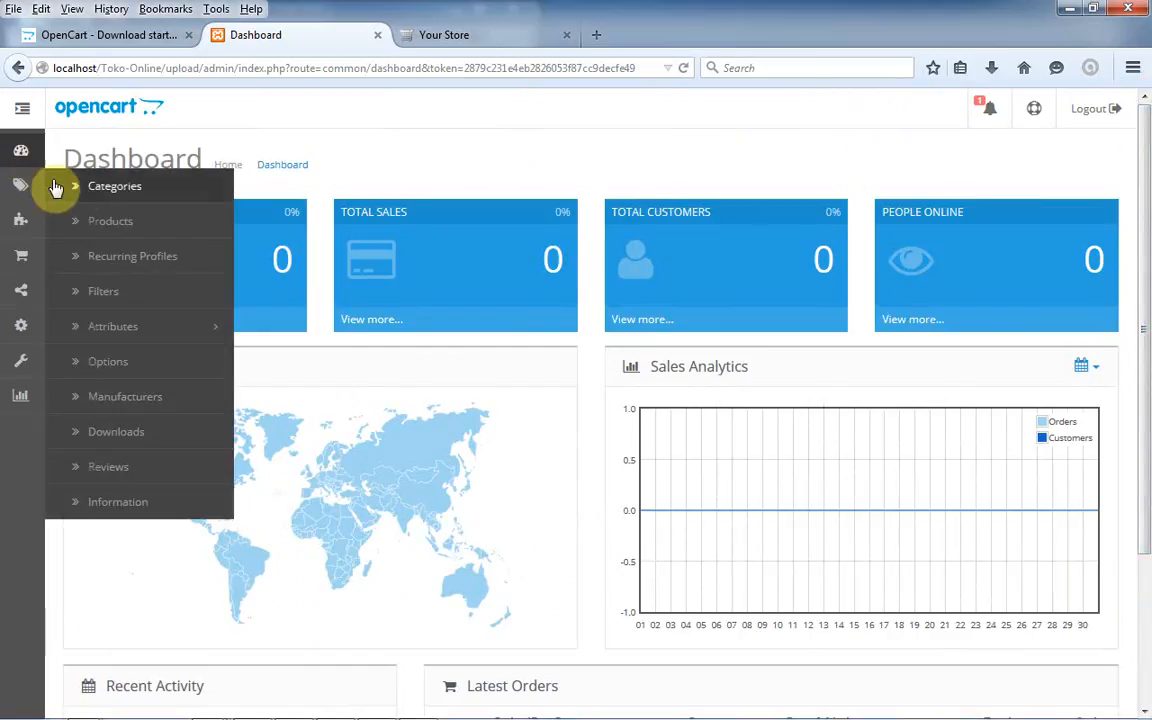
{"action": "left_click", "coordinate": [109, 234]}
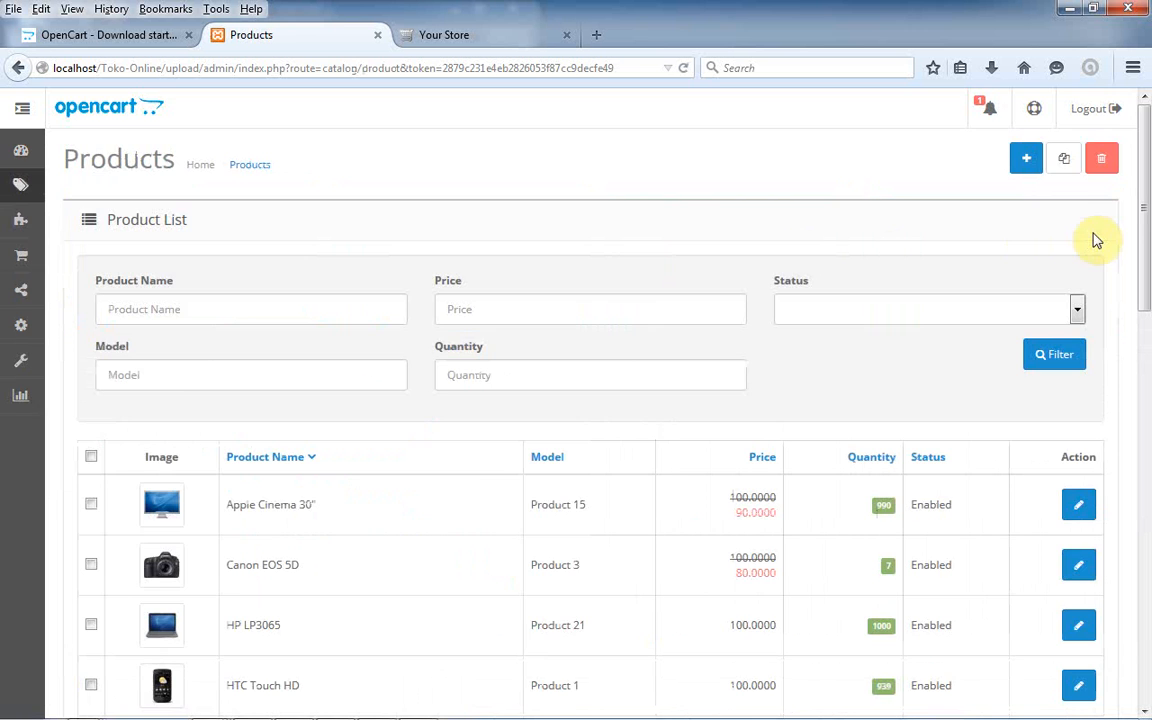
{"action": "left_click_drag", "start_coordinate": [1144, 255], "coordinate": [1124, 231]}
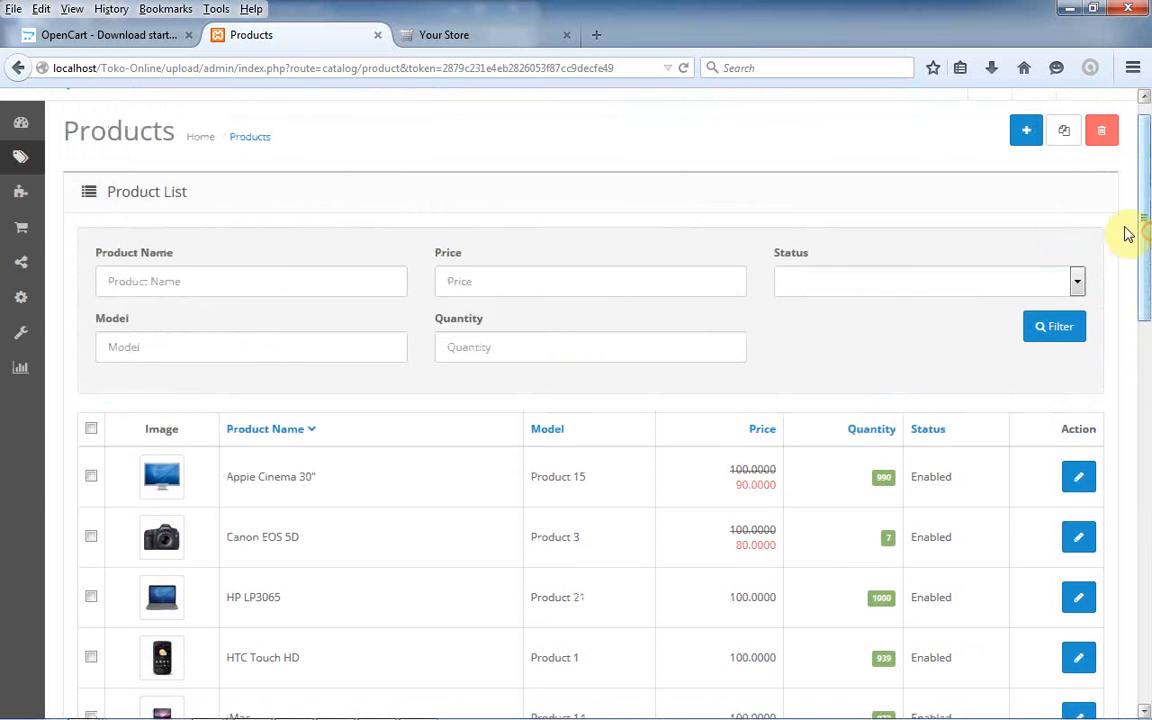
{"action": "mouse_move", "coordinate": [15, 197]}
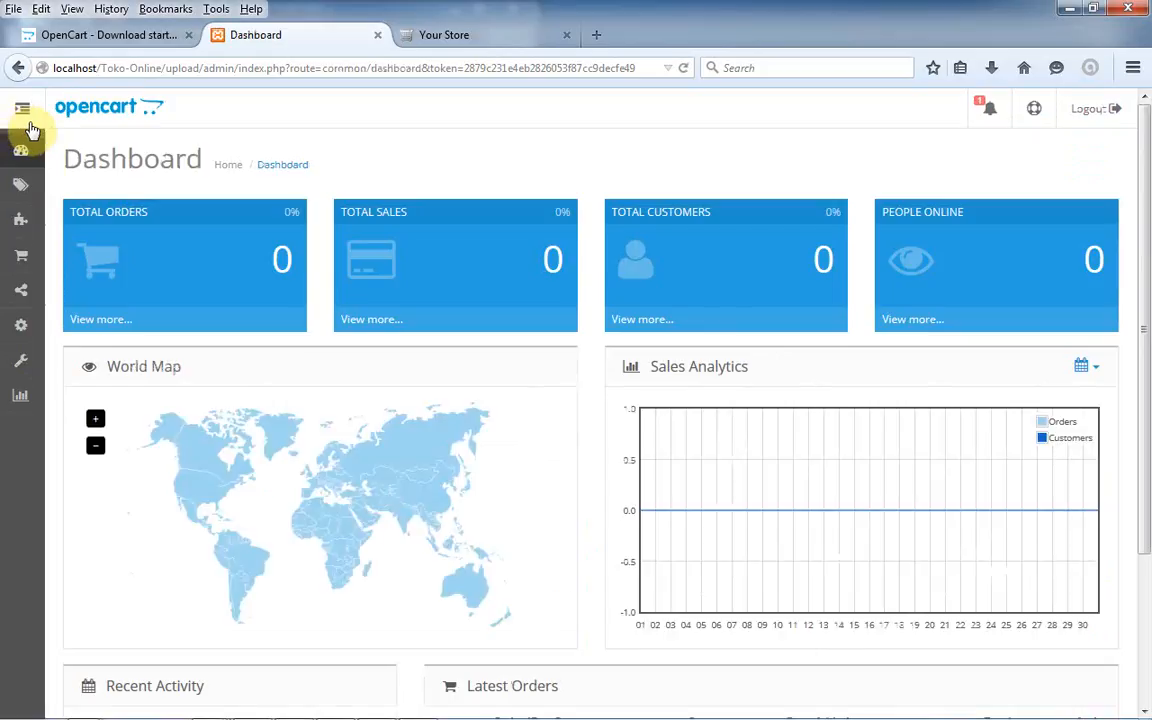
- Expand the side menu with Catalog and Extensions, viewing the Extension Installer and shipping methods
{"action": "left_click", "coordinate": [20, 110]}
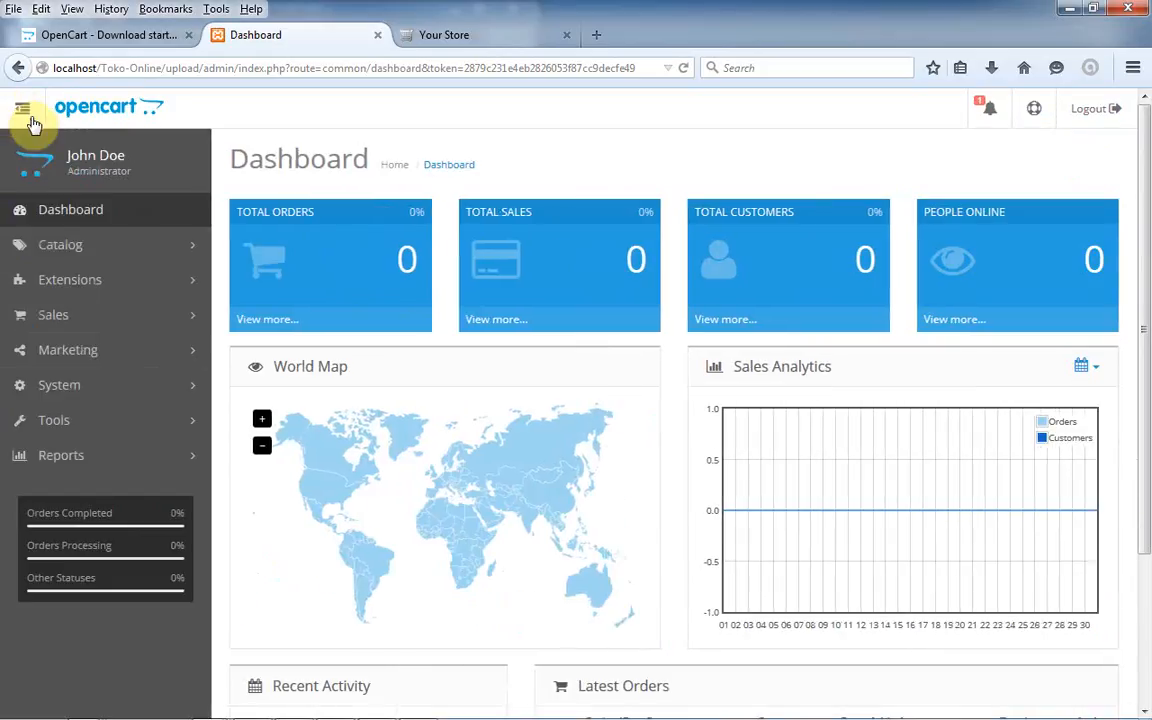
{"action": "left_click", "coordinate": [100, 252]}
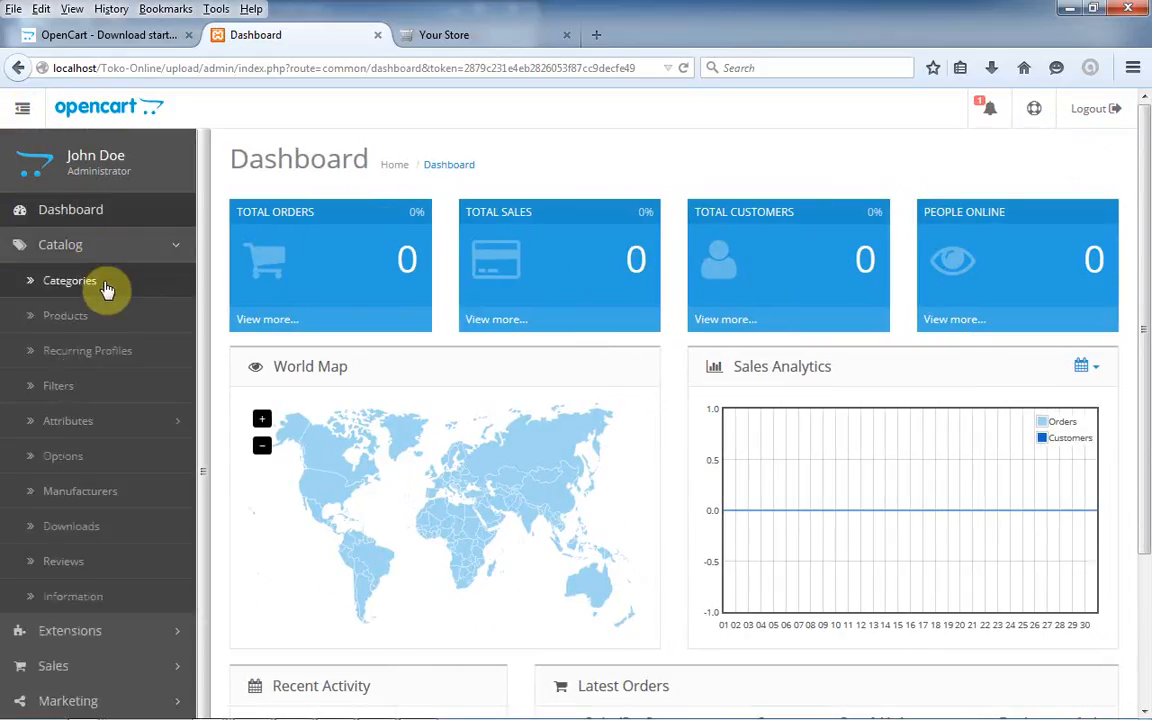
{"action": "left_click_drag", "start_coordinate": [204, 383], "coordinate": [215, 515]}
{"action": "left_click", "coordinate": [128, 573]}
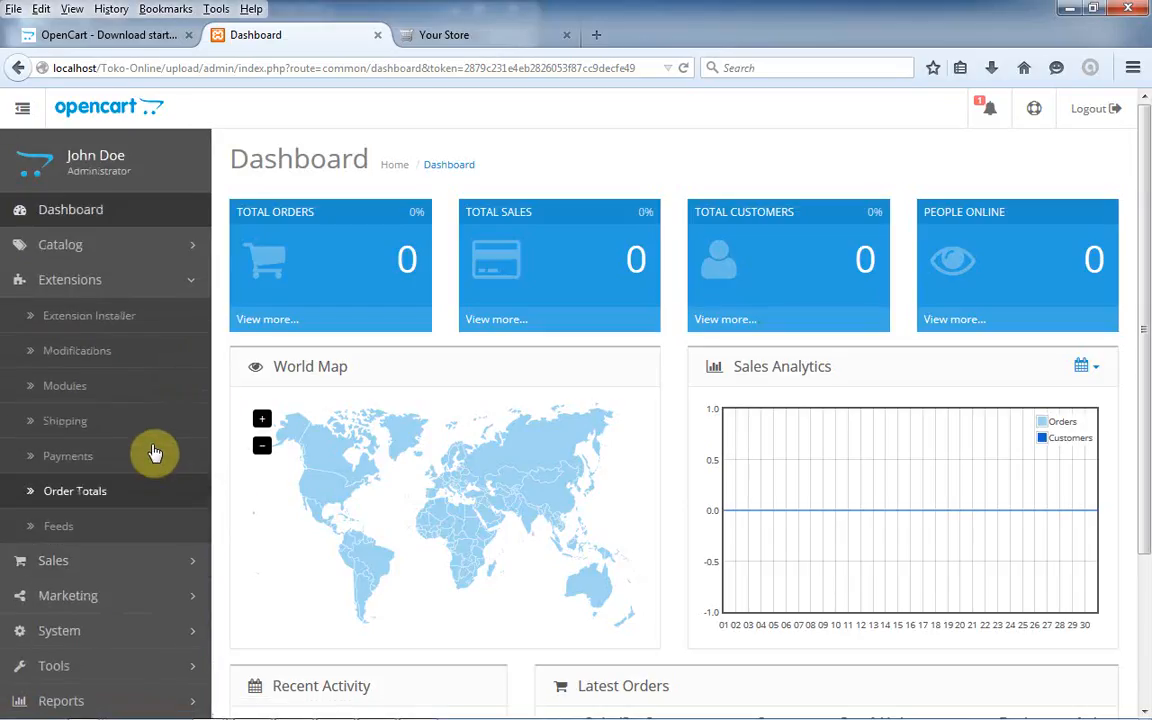
{"action": "left_click", "coordinate": [127, 324]}
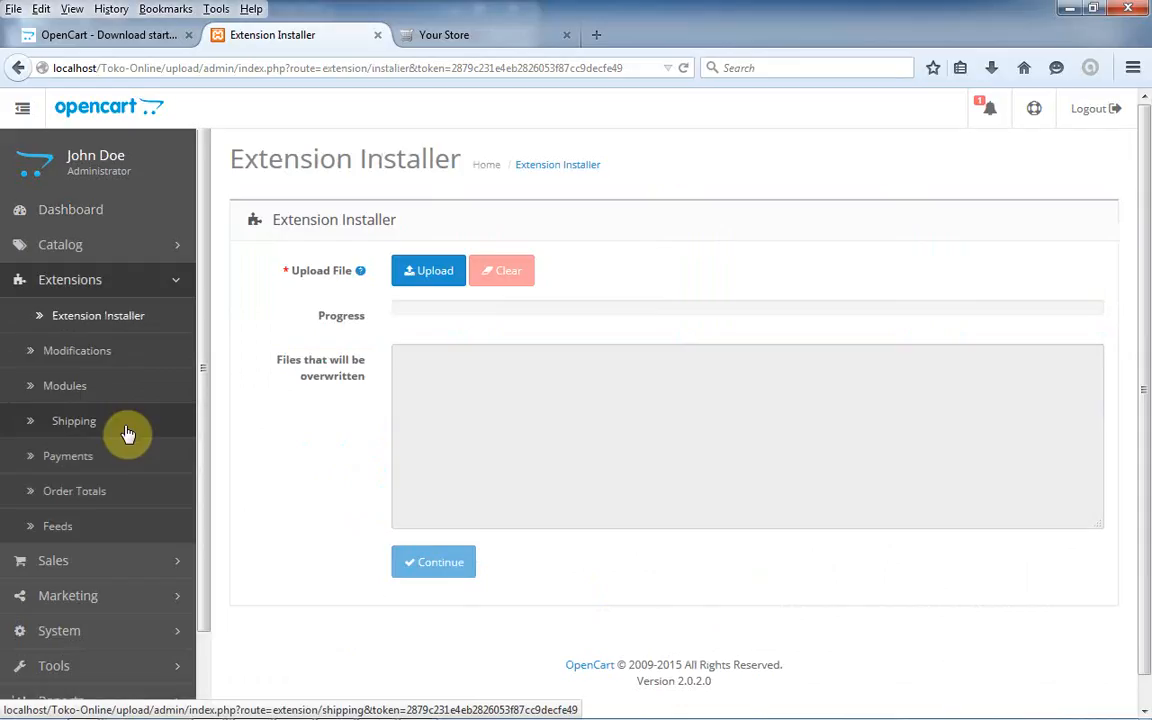
{"action": "left_click", "coordinate": [127, 433]}
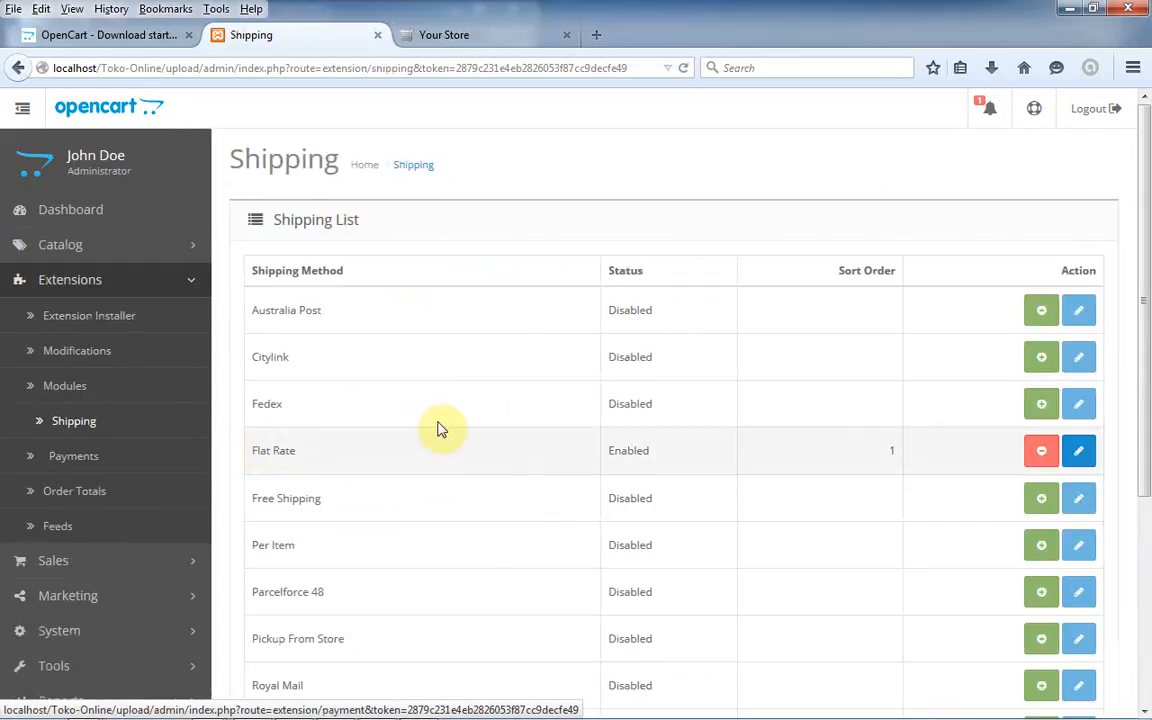
{"action": "scroll", "coordinate": [1124, 365], "scroll_direction": "down", "scroll_amount": 5}
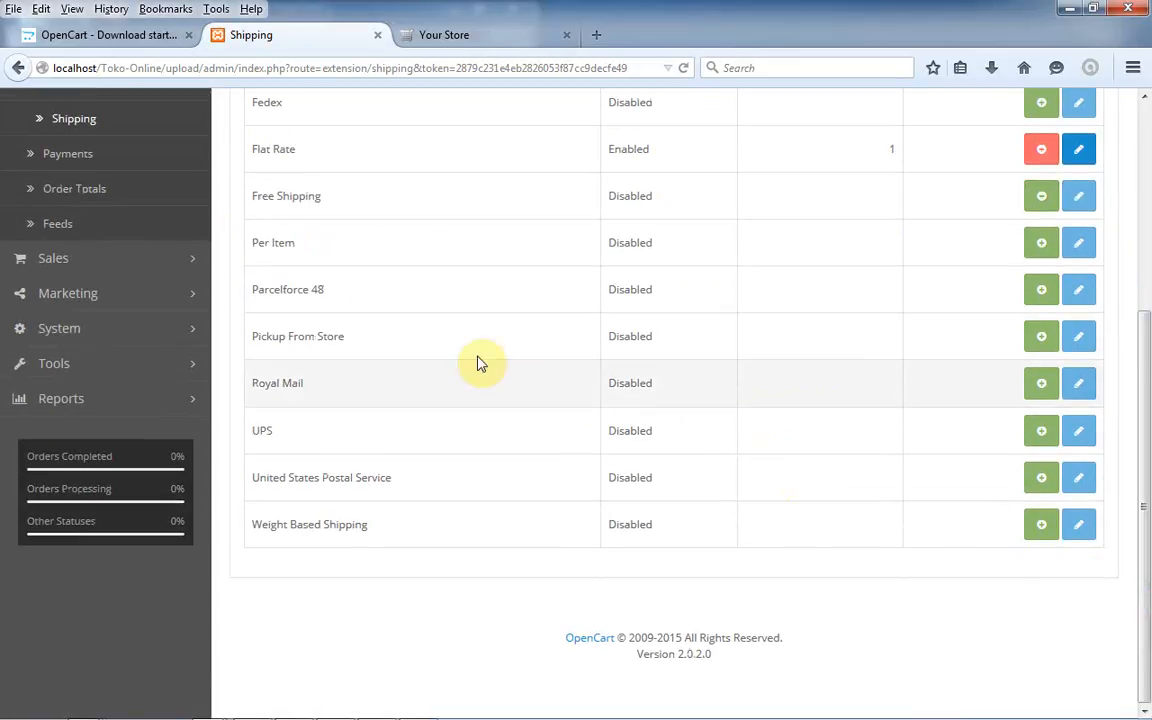
- Expand Sales, System, Design, Users and Localisation, review the store list, then view the Your Store storefront
{"action": "left_click", "coordinate": [122, 262]}
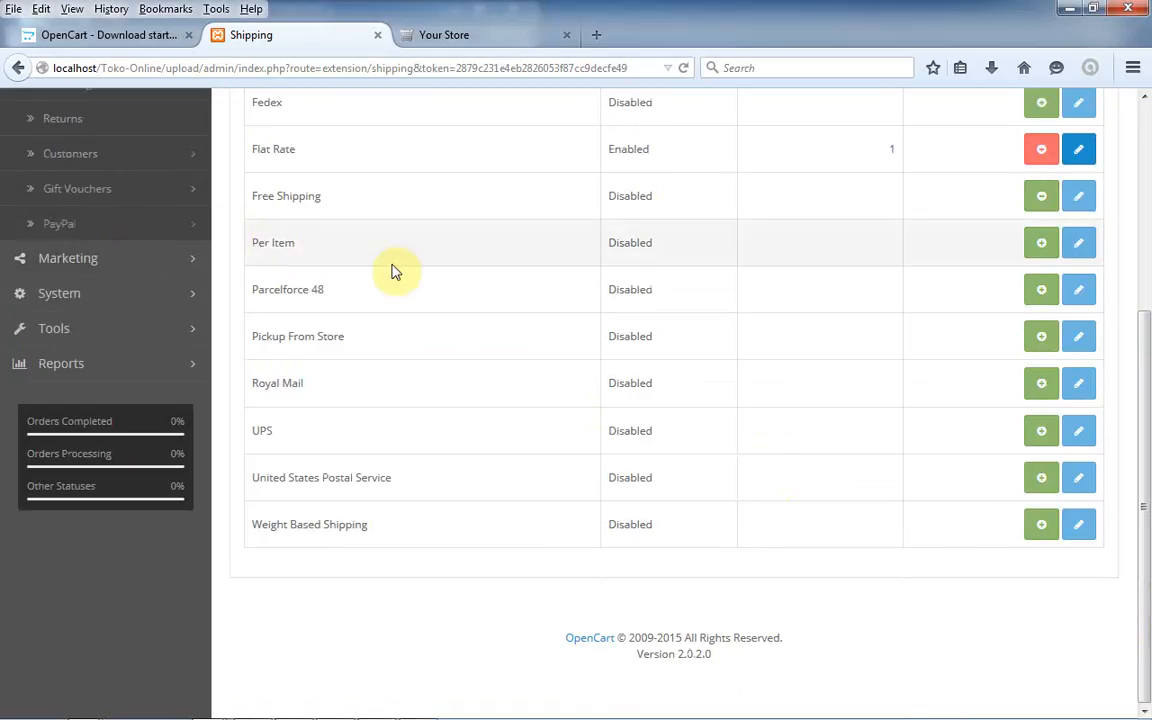
{"action": "scroll", "coordinate": [907, 405], "scroll_direction": "up", "scroll_amount": 3}
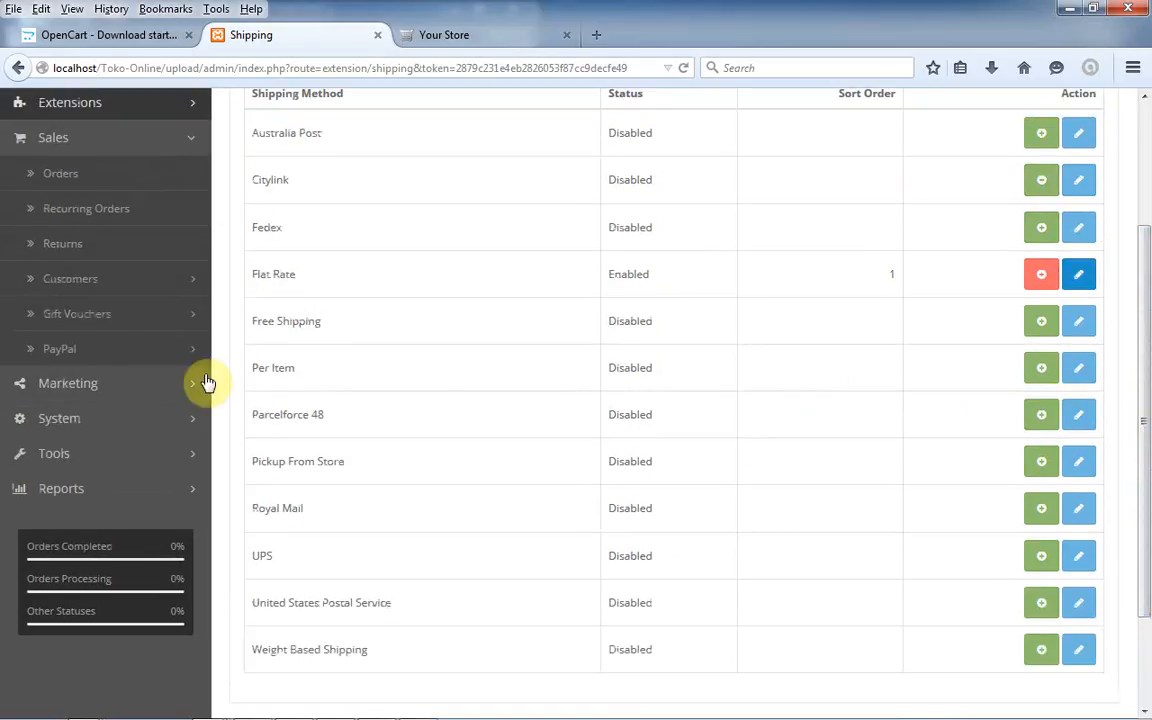
{"action": "left_click", "coordinate": [98, 424]}
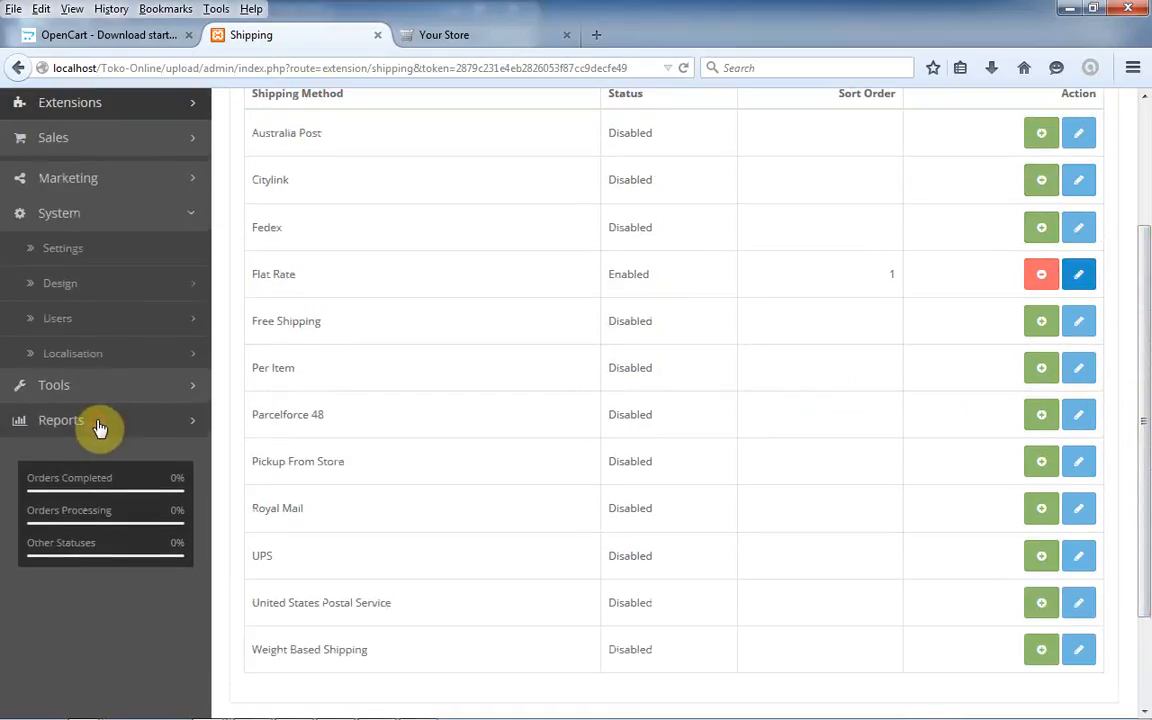
{"action": "left_click", "coordinate": [100, 247]}
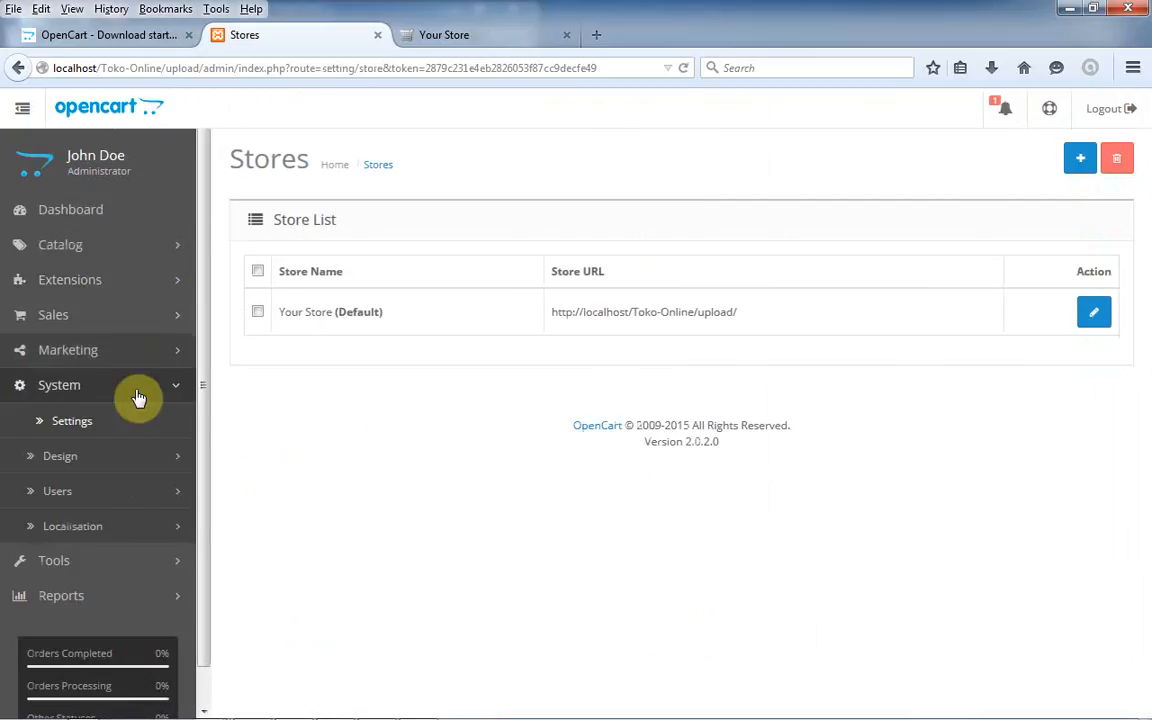
{"action": "left_click", "coordinate": [140, 460]}
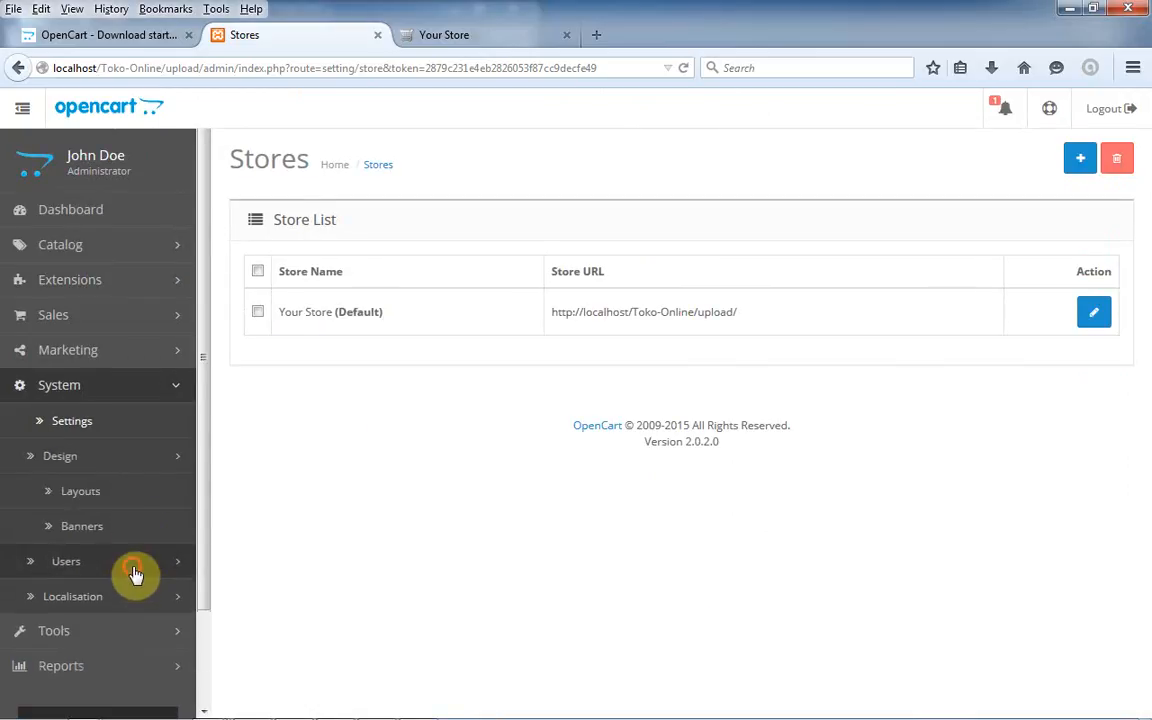
{"action": "left_click", "coordinate": [136, 563]}
{"action": "left_click", "coordinate": [163, 622]}
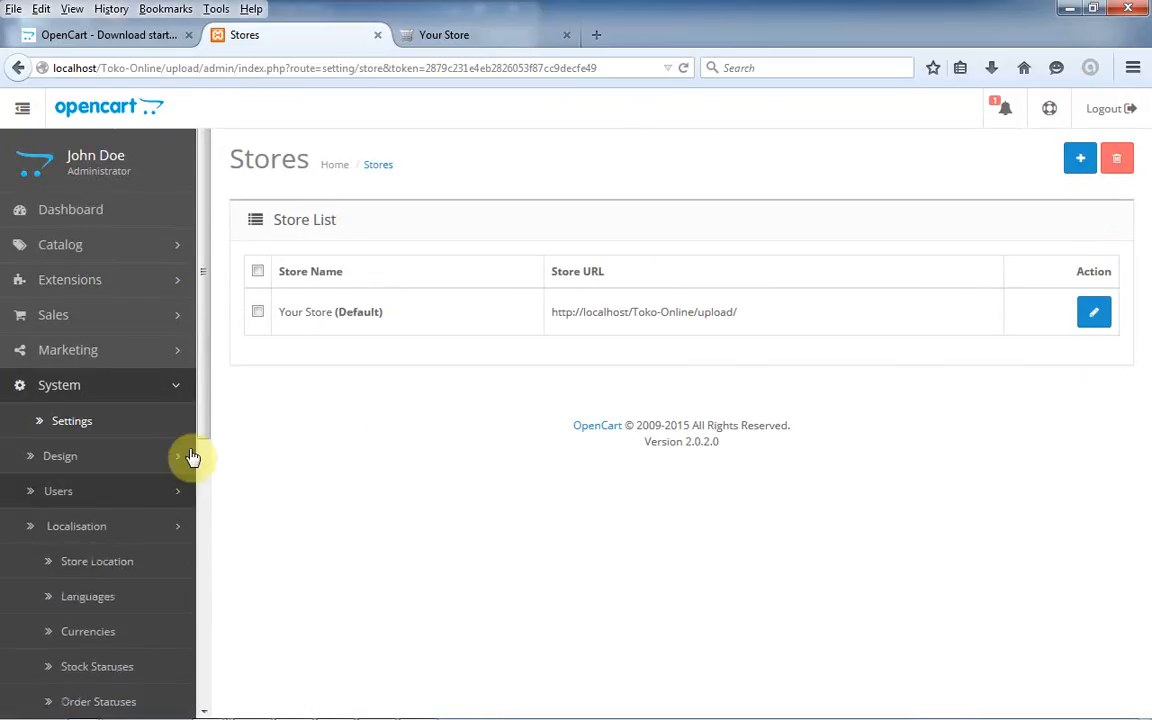
{"action": "left_click", "coordinate": [528, 47]}
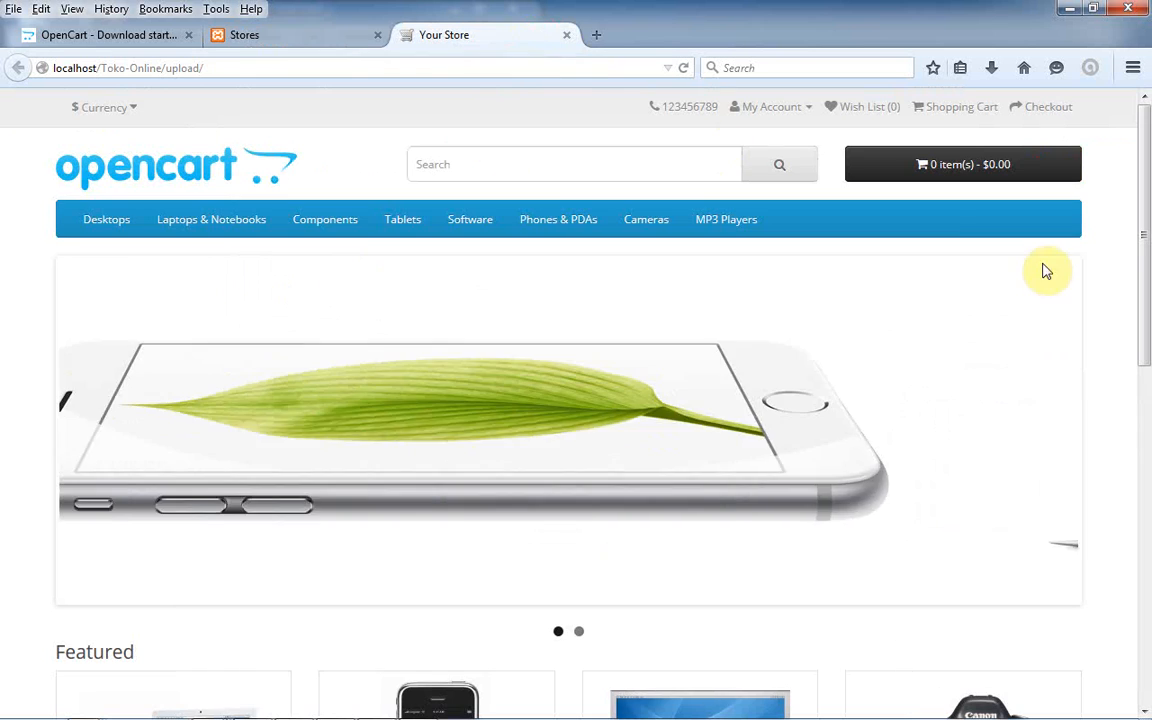
{"action": "left_click_drag", "start_coordinate": [1146, 210], "coordinate": [1139, 154]}
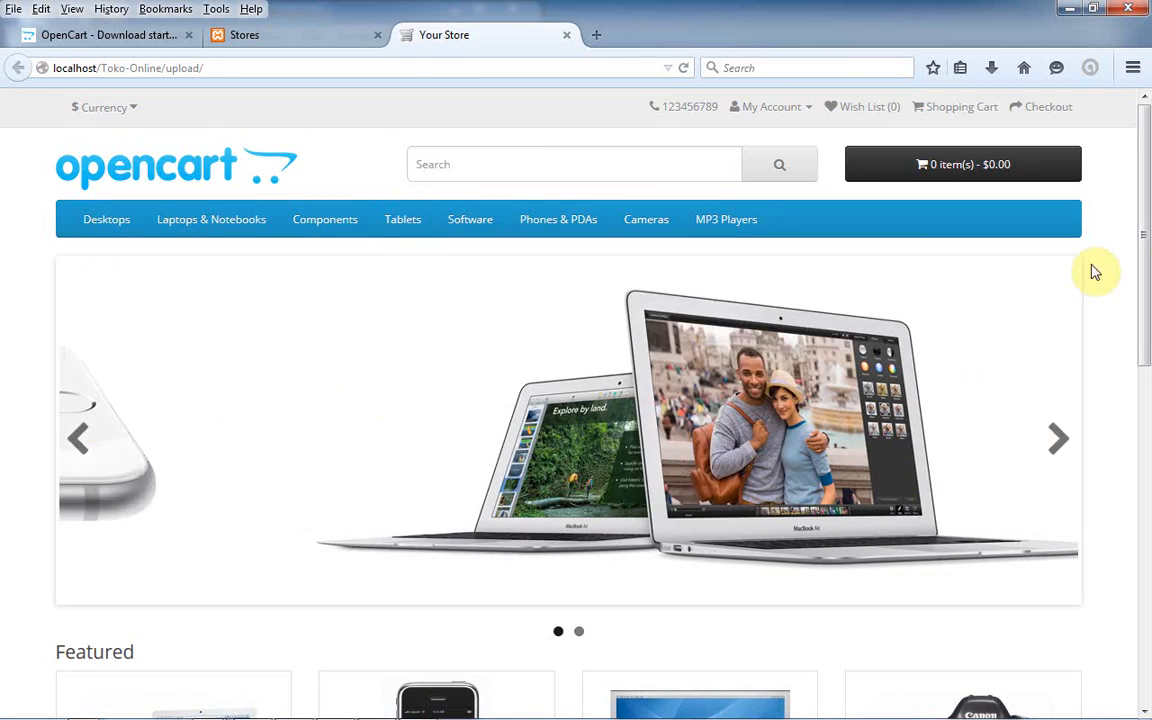
{"action": "mouse_move", "coordinate": [1145, 205]}
{"action": "left_mouse_down"}
{"action": "mouse_move", "coordinate": [1145, 360]}
{"action": "mouse_move", "coordinate": [1146, 207]}
{"action": "left_mouse_up"}
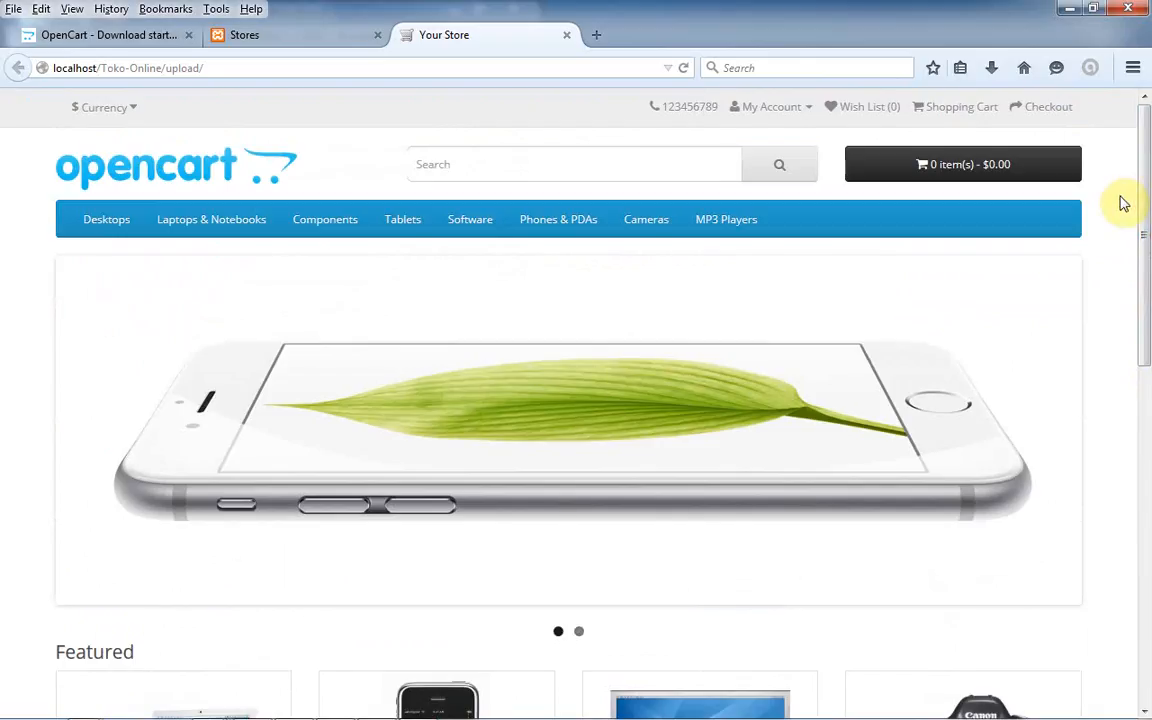